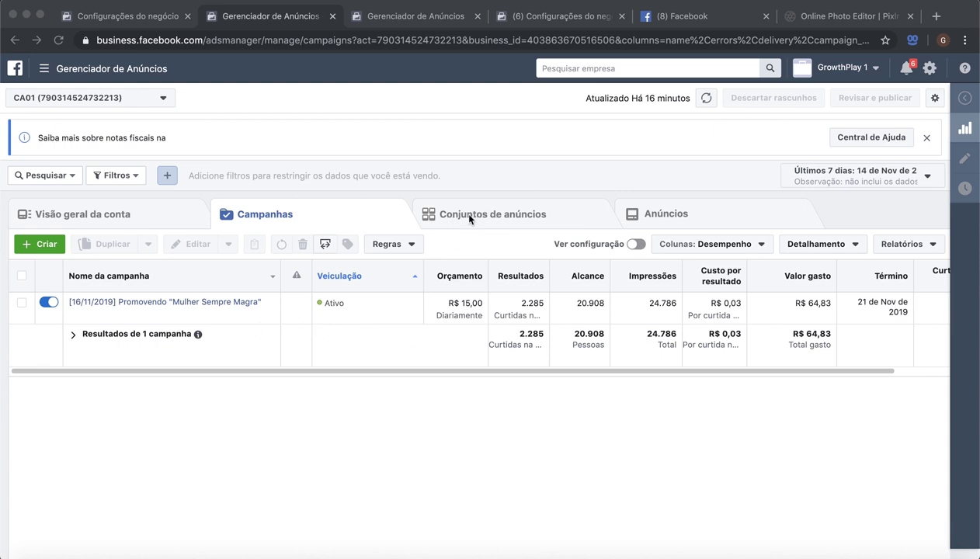
# Start a new campaign from the campaigns list using the quick creation method
pyautogui.click(300, 219)
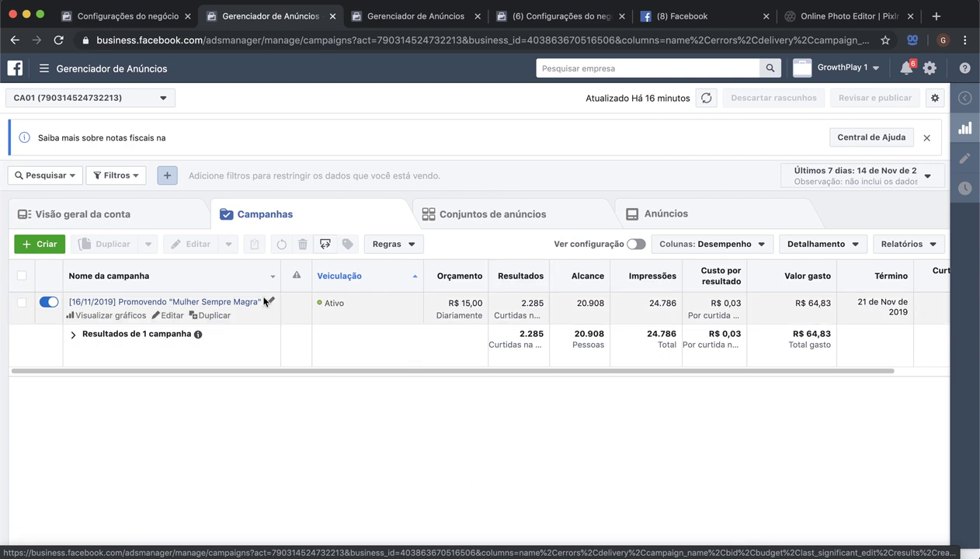
pyautogui.click(48, 245)
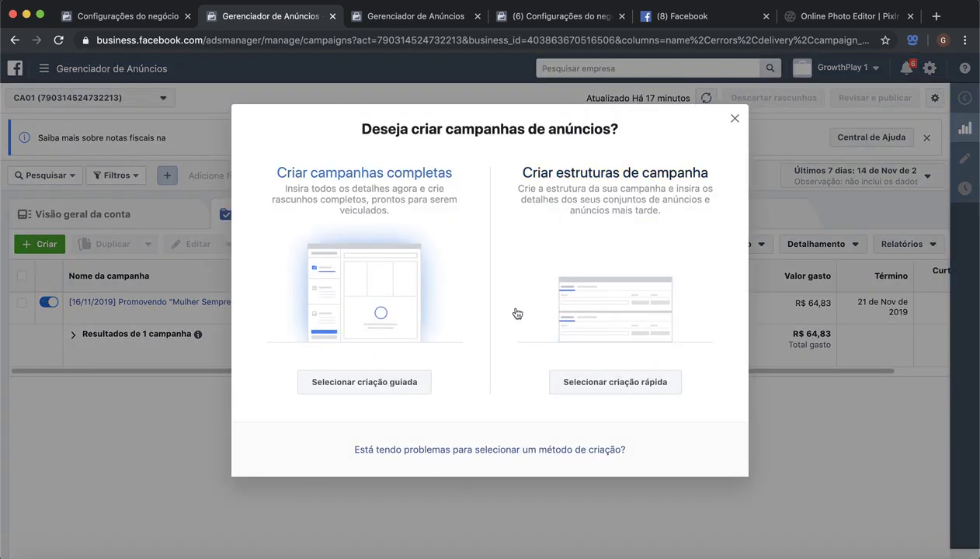
pyautogui.click(619, 387)
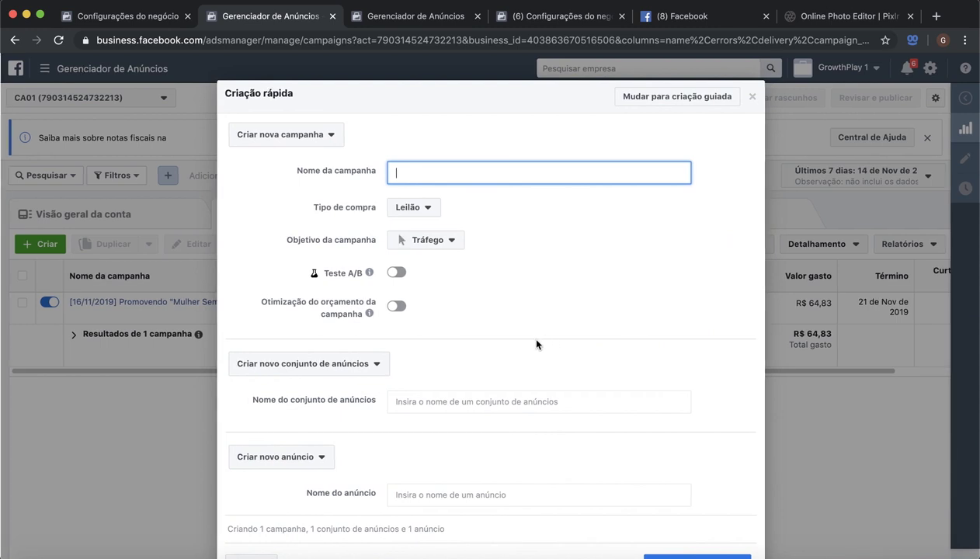
pyautogui.scroll(-2, 535, 344)
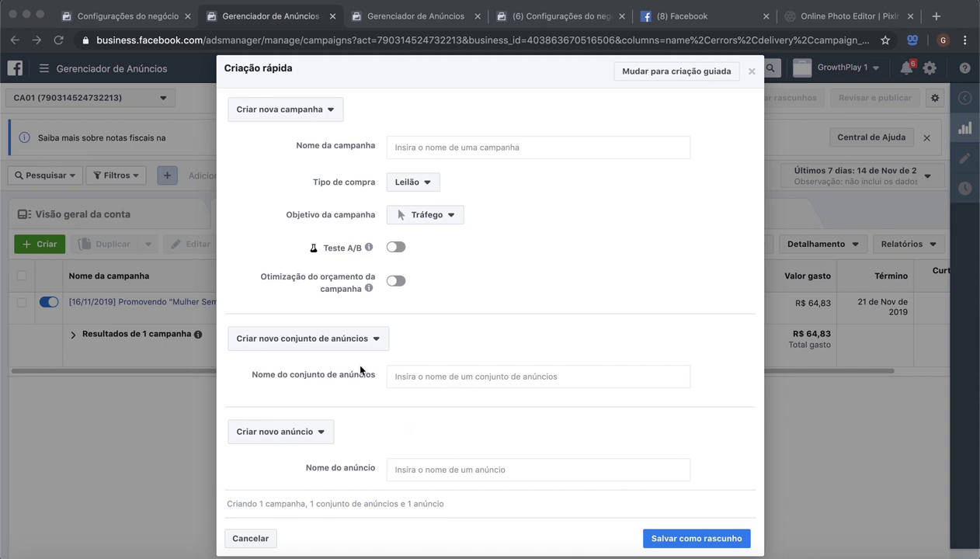
# Name the campaign "CA PLANO BELLA [ AULA 7 PLAY ACADEMY]"
pyautogui.click(459, 149)
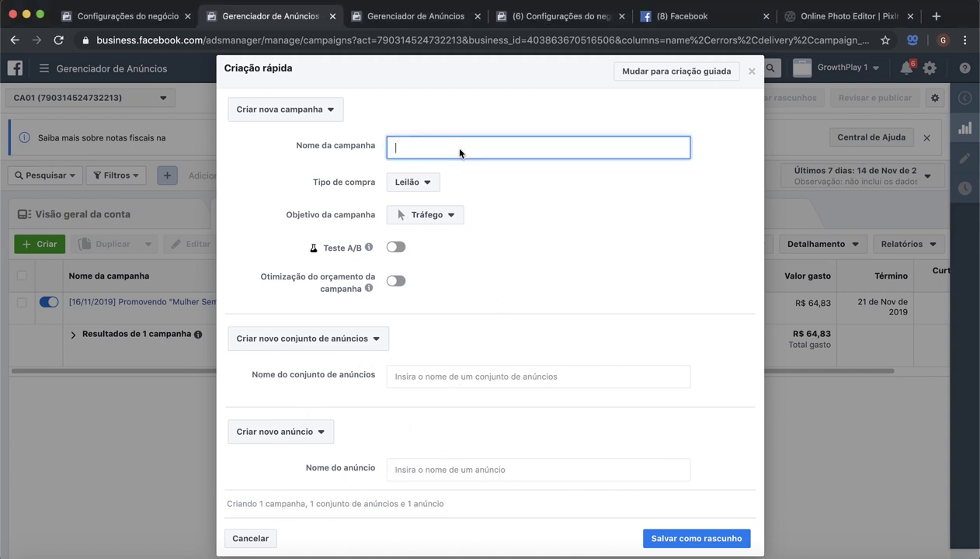
pyautogui.write('CA')
pyautogui.write('MPC')
pyautogui.press('BackSpace')
pyautogui.press('BackSpace')
pyautogui.press('BackSpace')
pyautogui.press('BackSpace')
pyautogui.write('A PLANO BELLA')
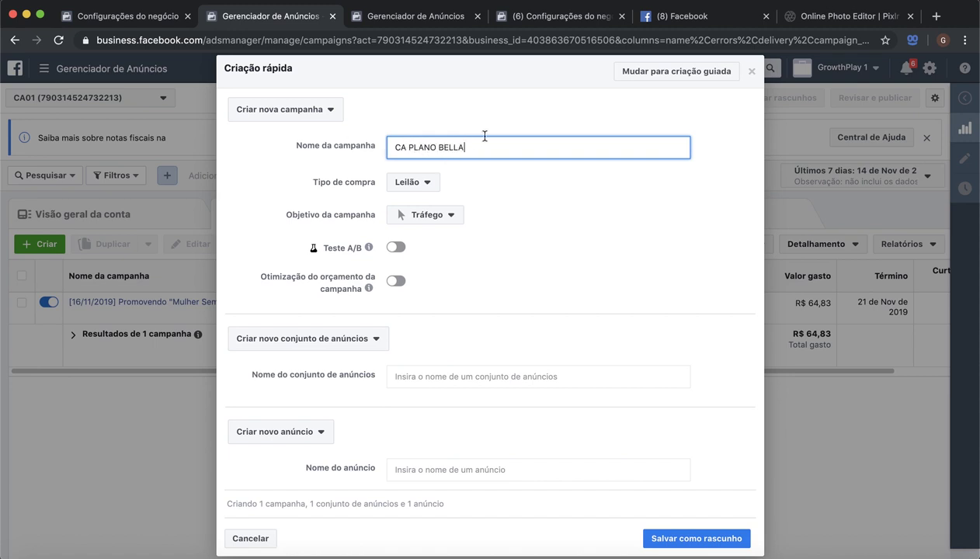
pyautogui.write(' [ AULA ACADEMY')
pyautogui.click(494, 147)
pyautogui.write('7 PLAY')
pyautogui.click(610, 149)
pyautogui.write(']')
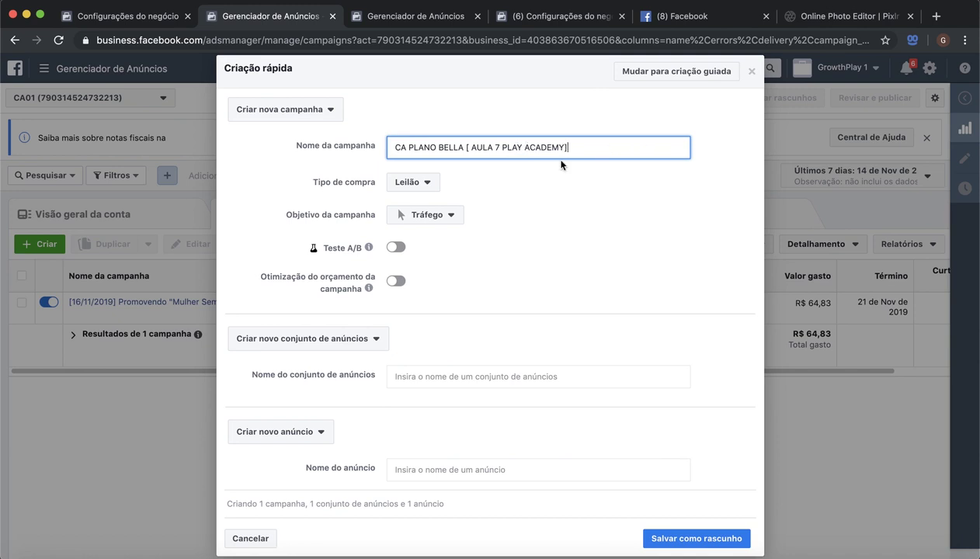
# Choose Leilão as the campaign's purchase type
pyautogui.click(444, 218)
pyautogui.click(553, 192)
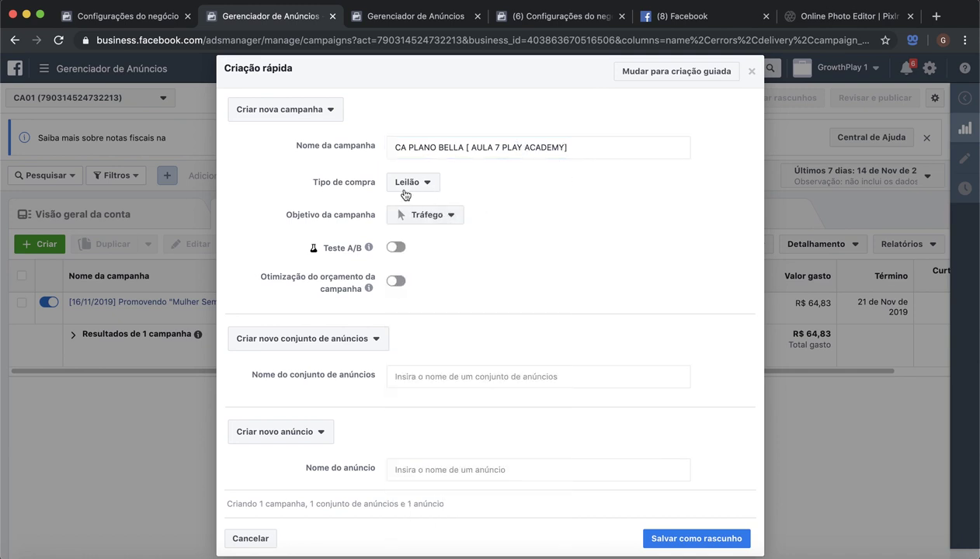
pyautogui.click(414, 183)
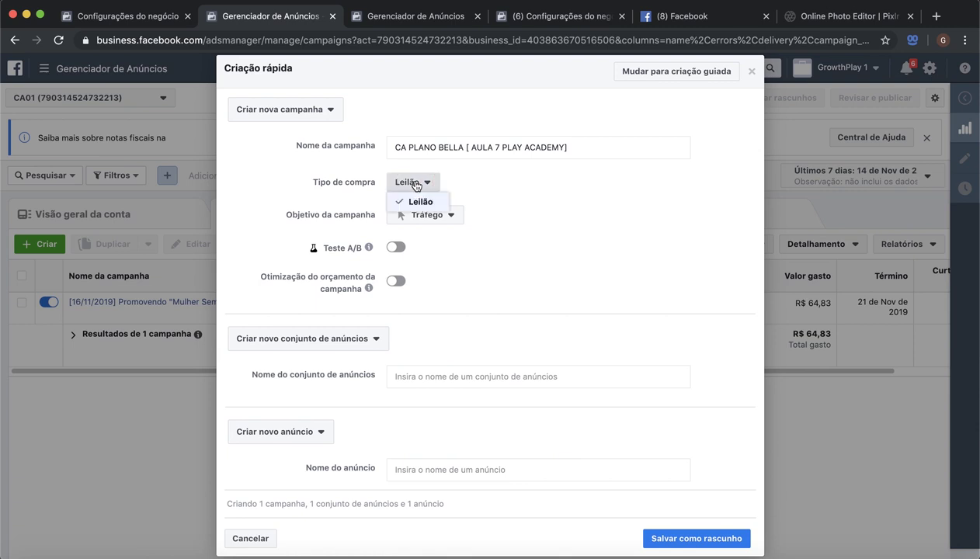
pyautogui.click(419, 202)
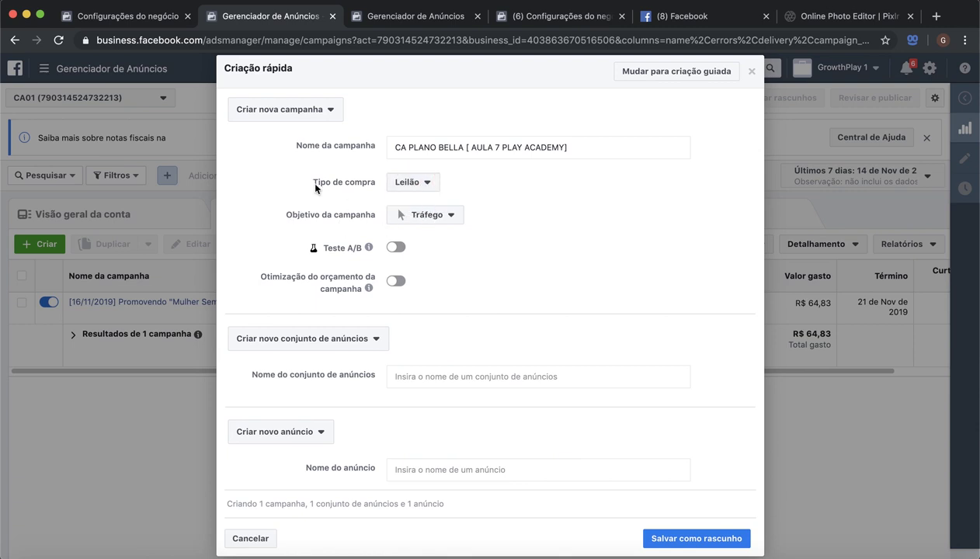
# Set the campaign objective to Conversões
pyautogui.click(403, 216)
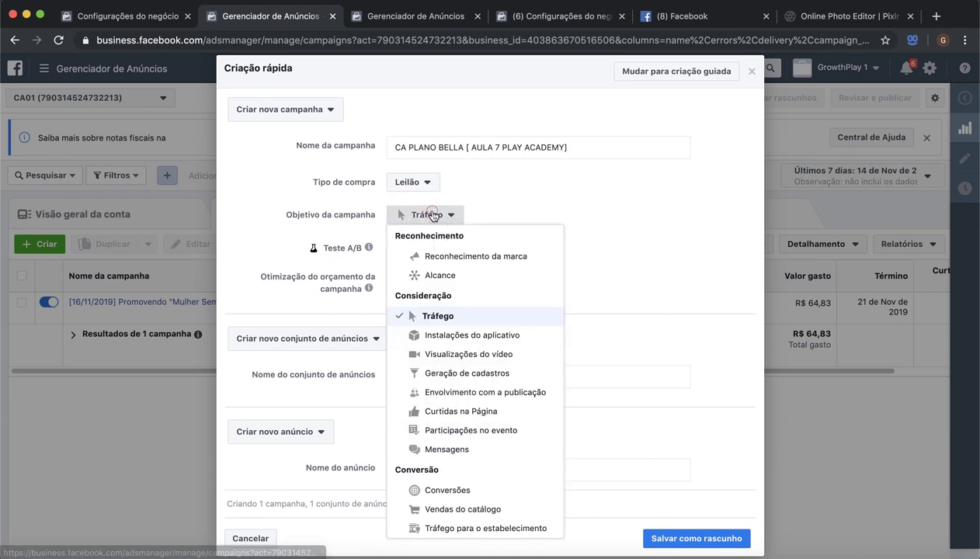
pyautogui.click(433, 216)
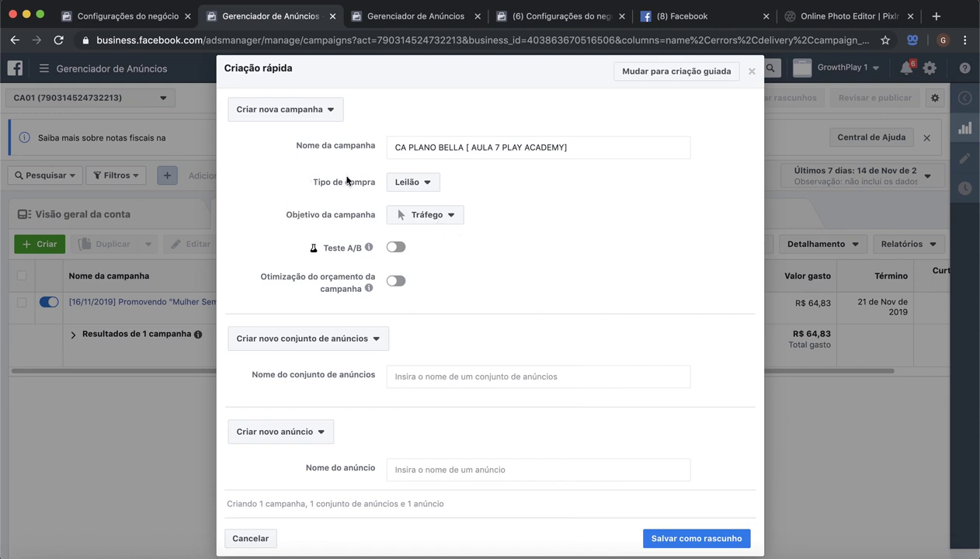
pyautogui.click(423, 222)
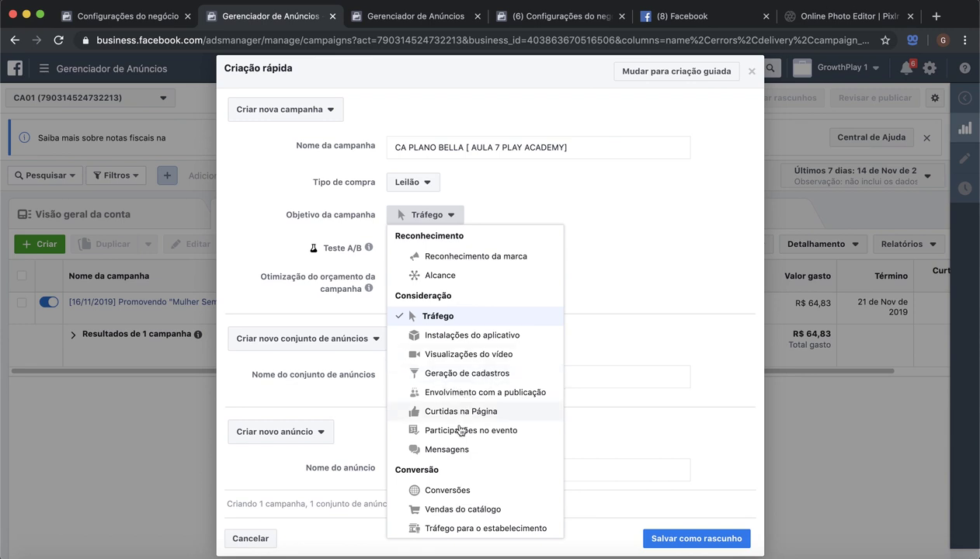
pyautogui.scroll(-1, 468, 508)
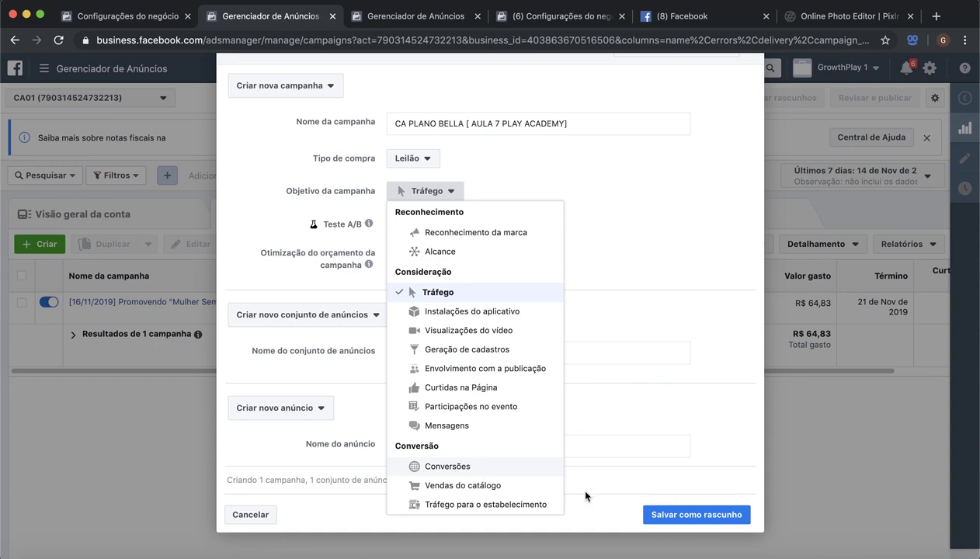
pyautogui.click(459, 471)
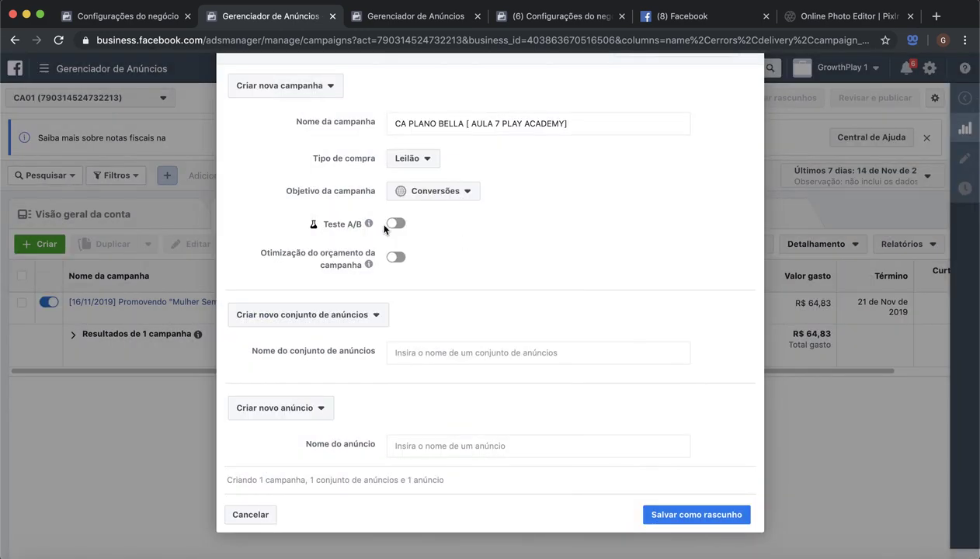
pyautogui.click(453, 350)
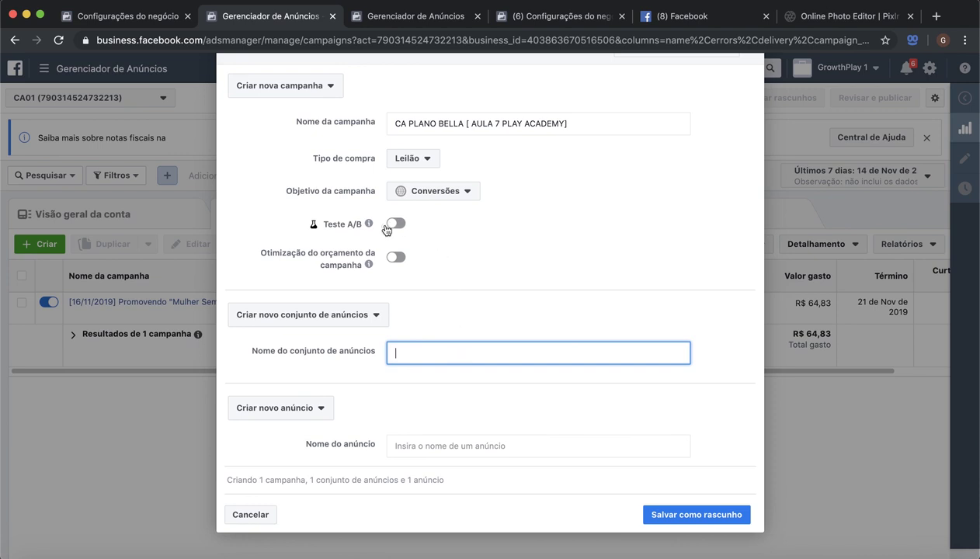
pyautogui.moveTo(371, 231)
pyautogui.moveTo(368, 264)
pyautogui.click(395, 260)
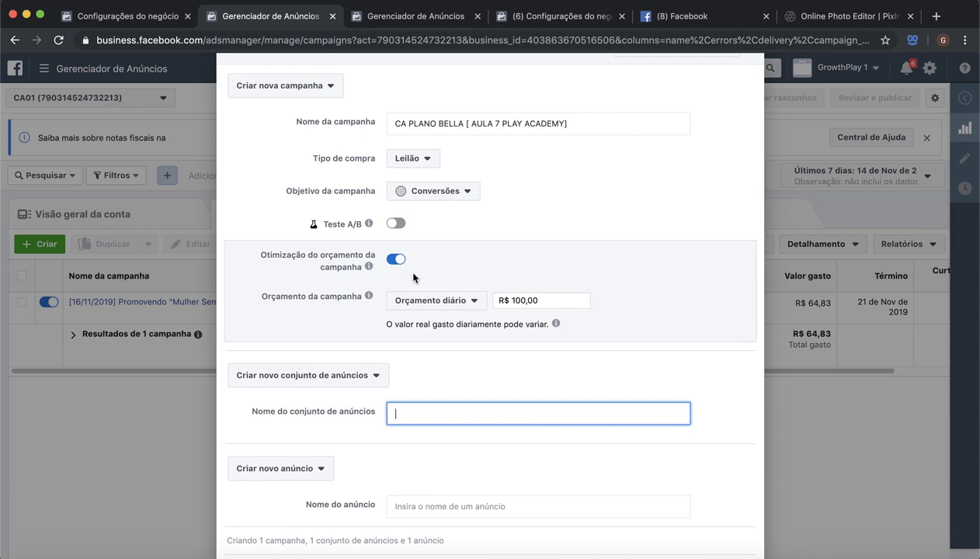
pyautogui.click(556, 303)
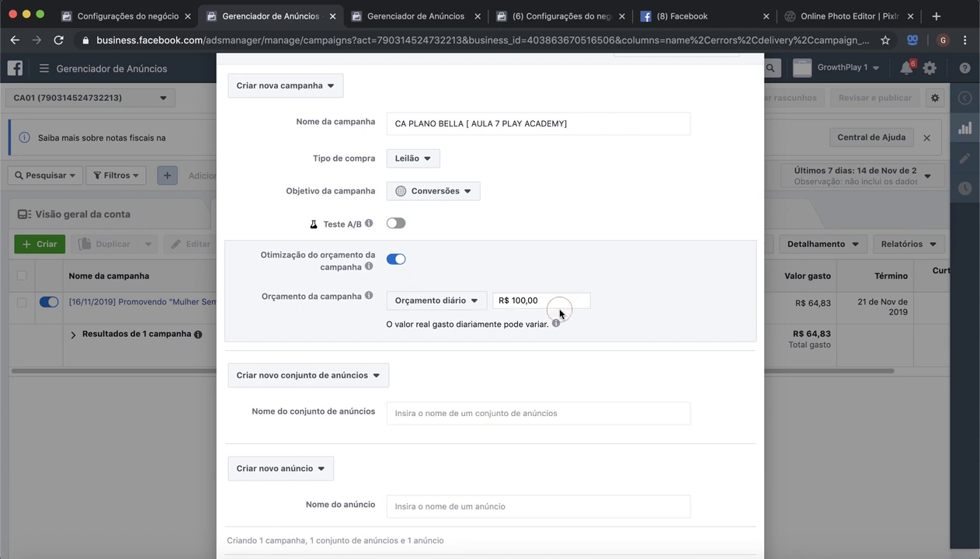
pyautogui.tripleClick(556, 303)
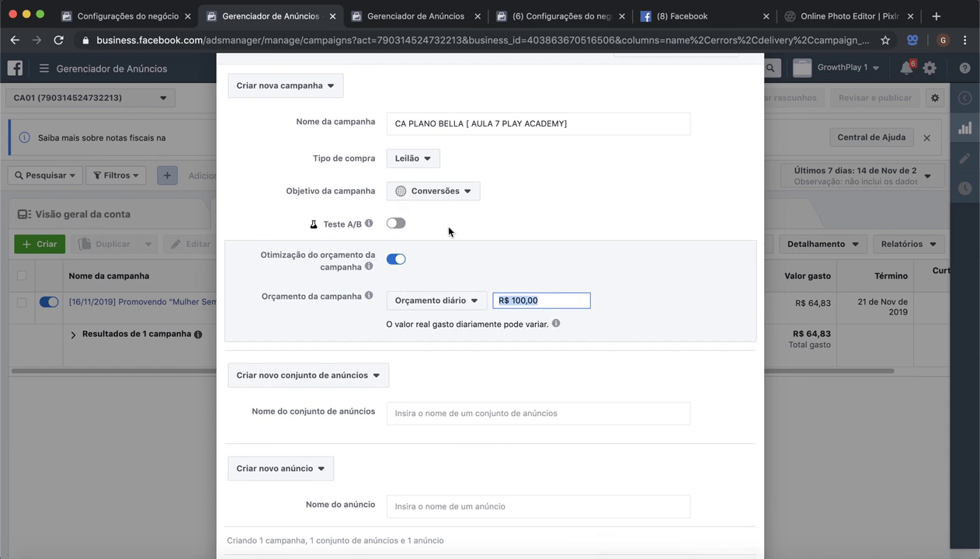
pyautogui.doubleClick(542, 303)
pyautogui.click(622, 309)
pyautogui.click(546, 306)
pyautogui.click(526, 277)
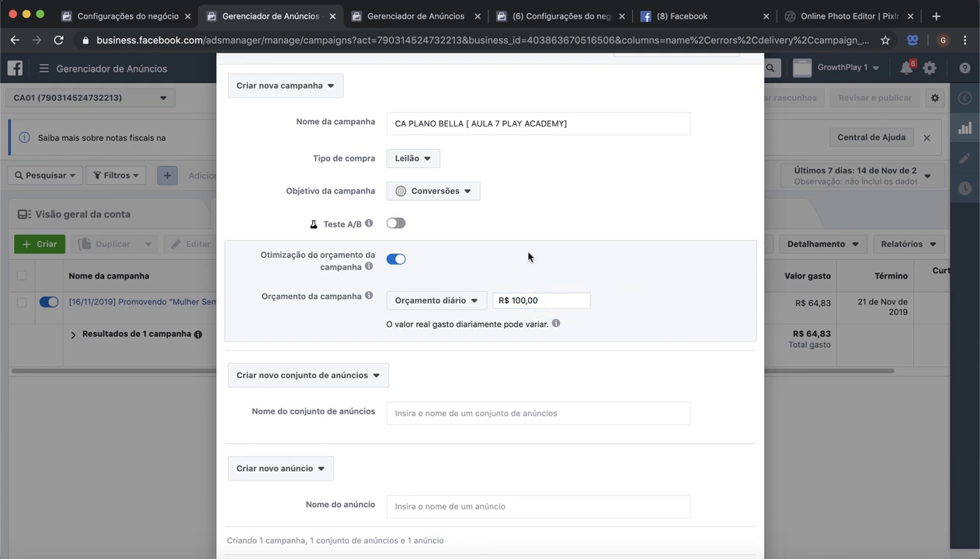
pyautogui.click(396, 261)
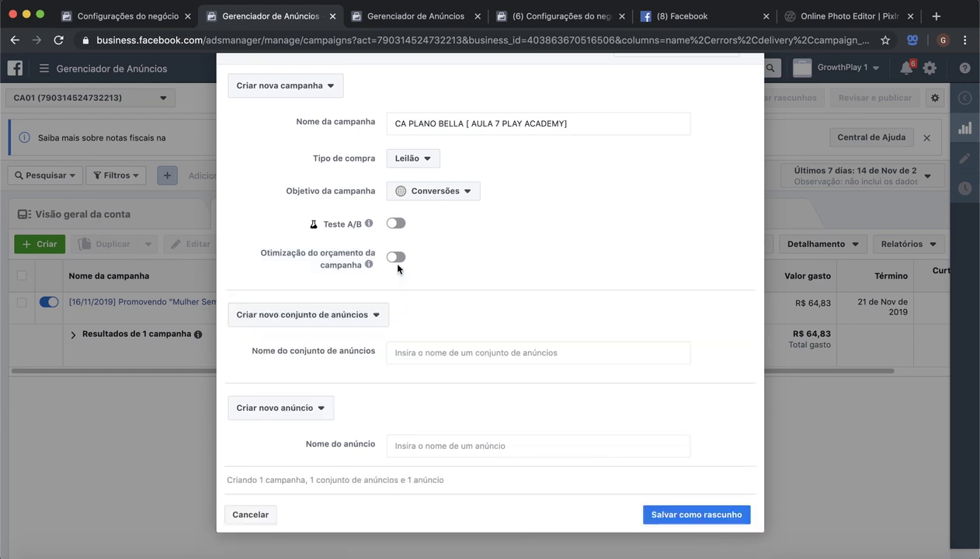
# Enter 35 as the name of the new ad set
pyautogui.click(433, 353)
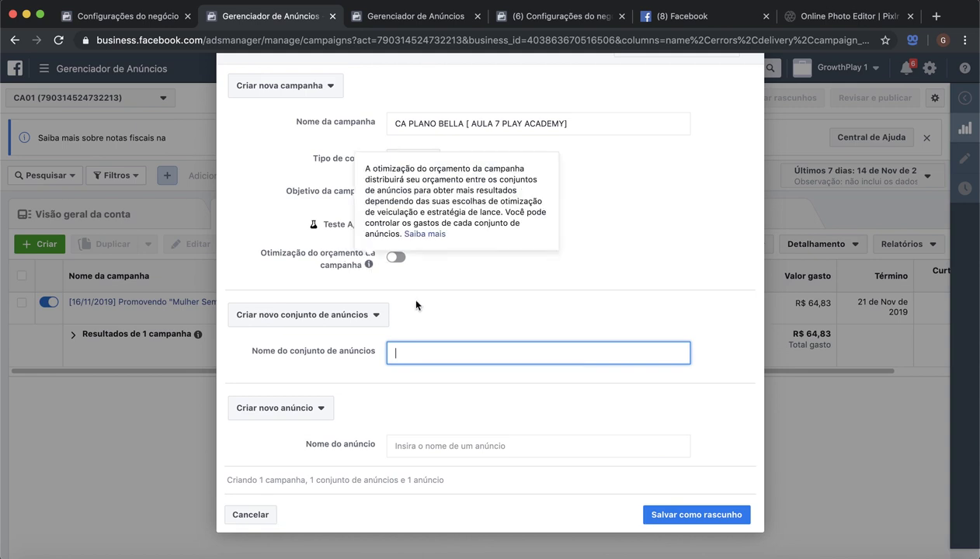
pyautogui.click(404, 350)
pyautogui.click(404, 352)
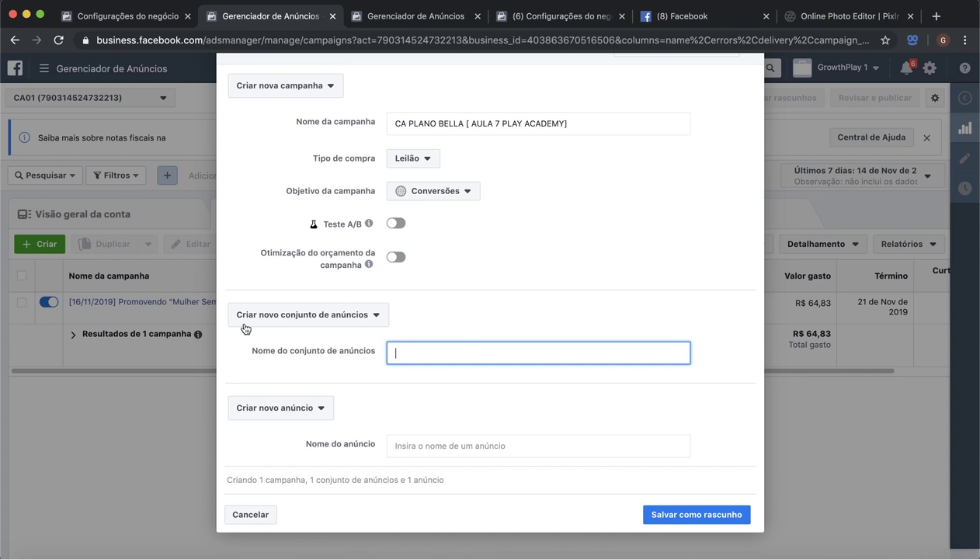
pyautogui.write('35')
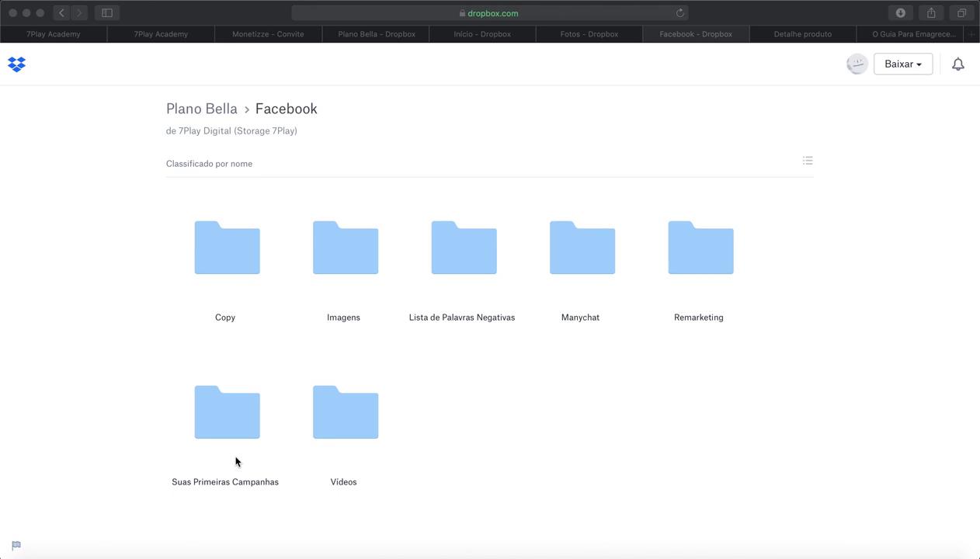
# Switch to Dropbox in Safari and directly download "Sua primeira campanha - Plano Bella.docx" from the Suas Primeiras Campanhas folder
pyautogui.click(276, 379)
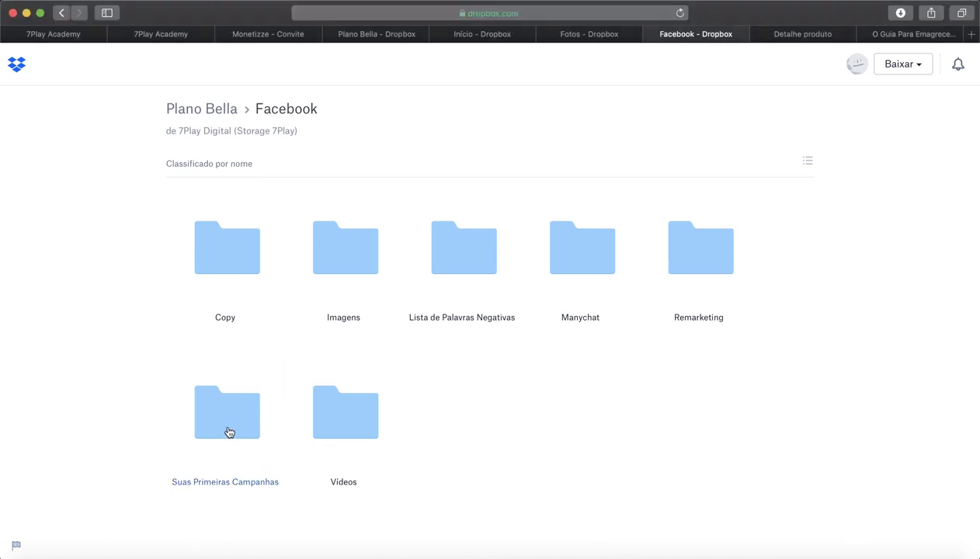
pyautogui.click(239, 416)
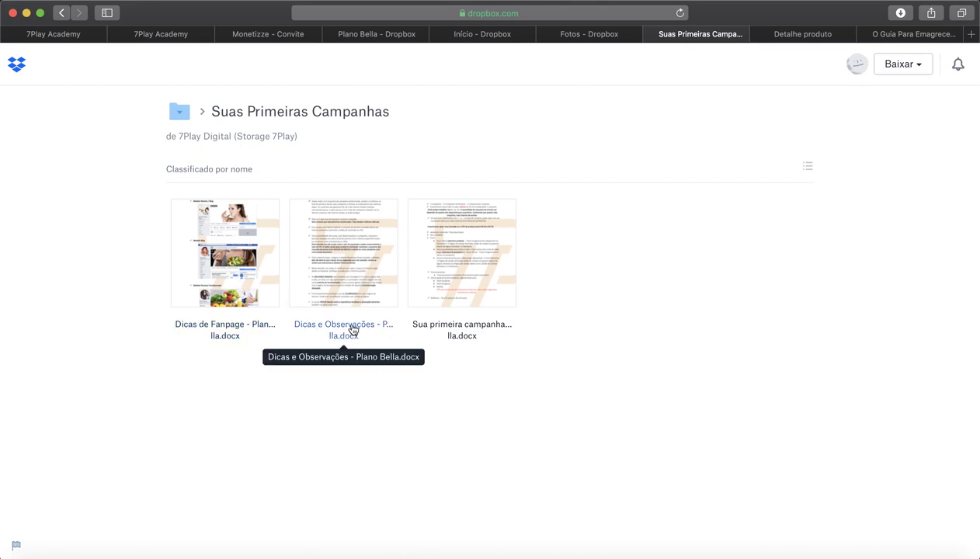
pyautogui.click(466, 332)
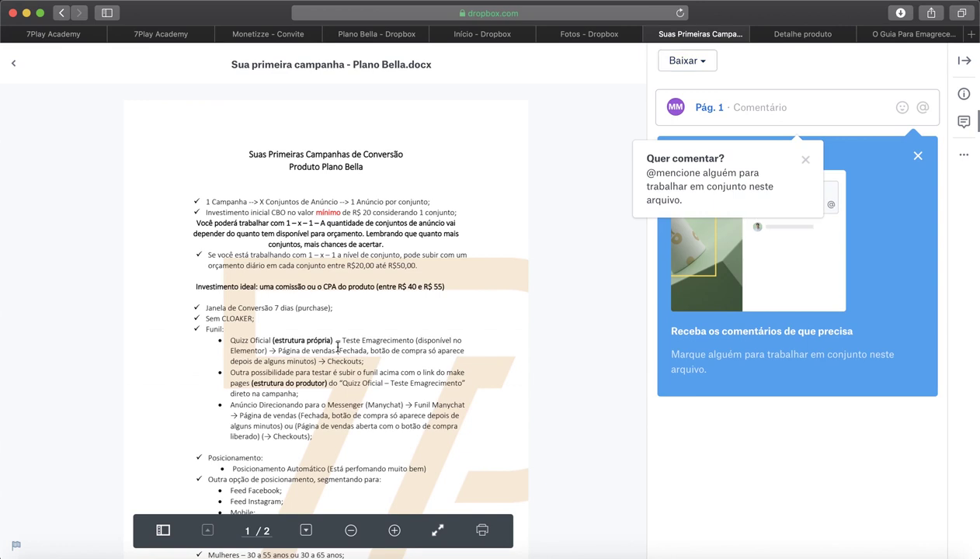
pyautogui.click(699, 61)
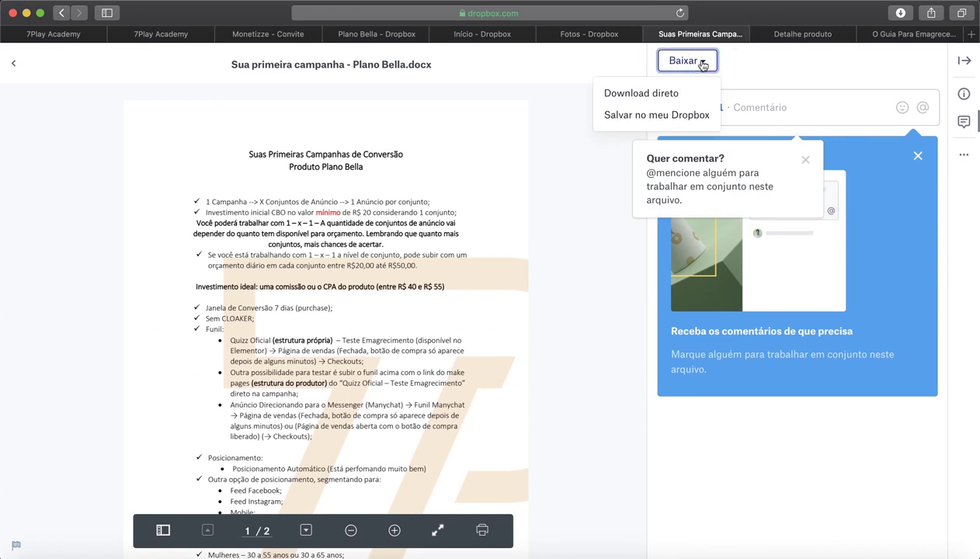
pyautogui.click(659, 97)
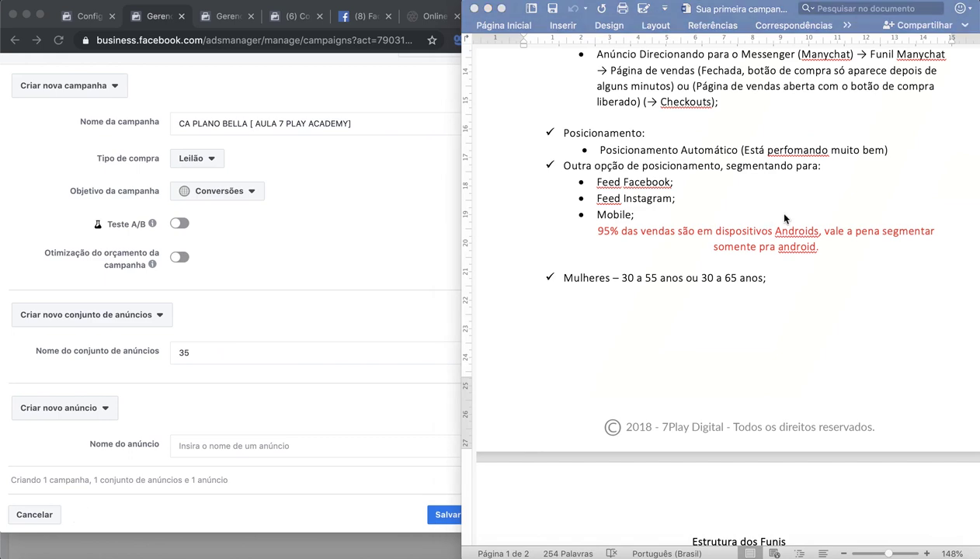
# Review the Plano Bella campaign guide in Word for its budget, conversion window, funnel, placement and audience age recommendations
pyautogui.scroll(10, 780, 217)
pyautogui.scroll(1, 784, 219)
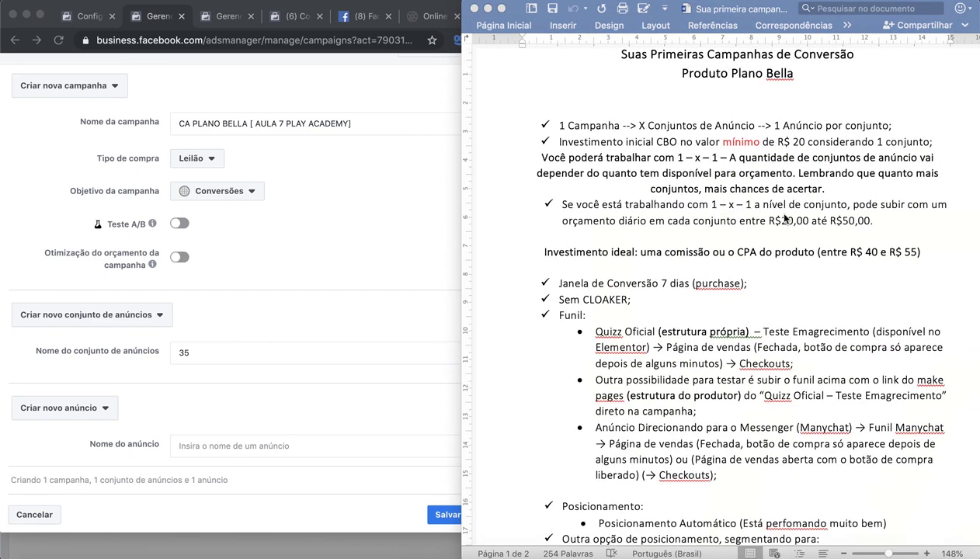
pyautogui.scroll(-10, 784, 219)
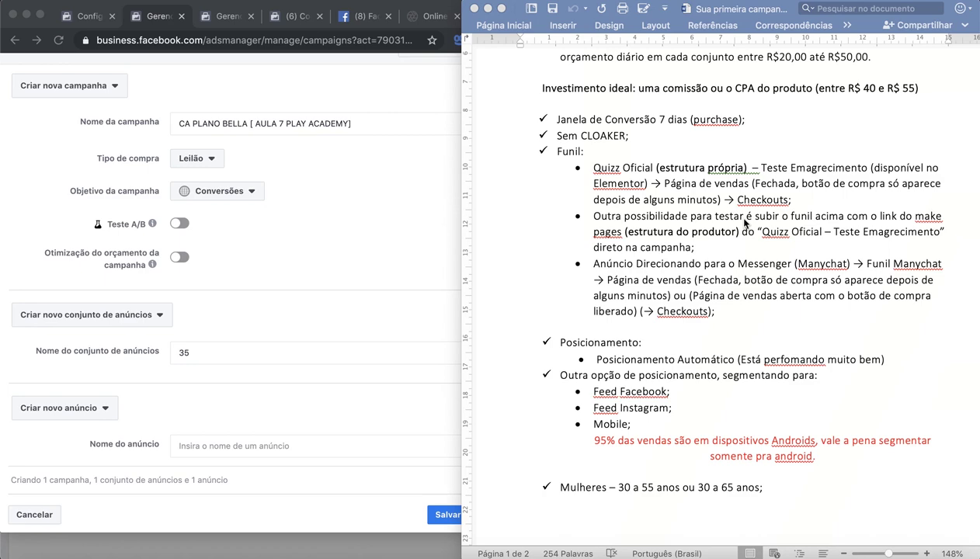
pyautogui.scroll(-3, 744, 223)
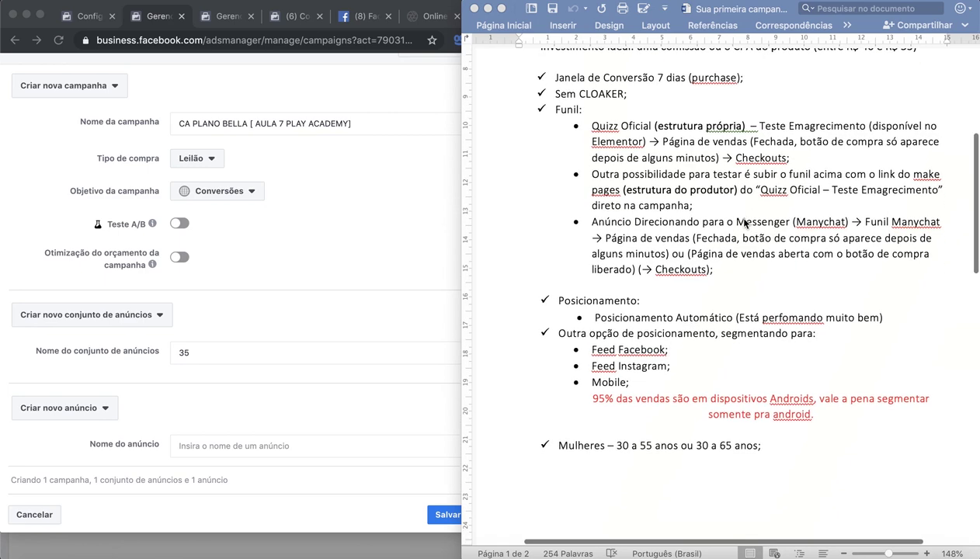
pyautogui.scroll(-3, 744, 223)
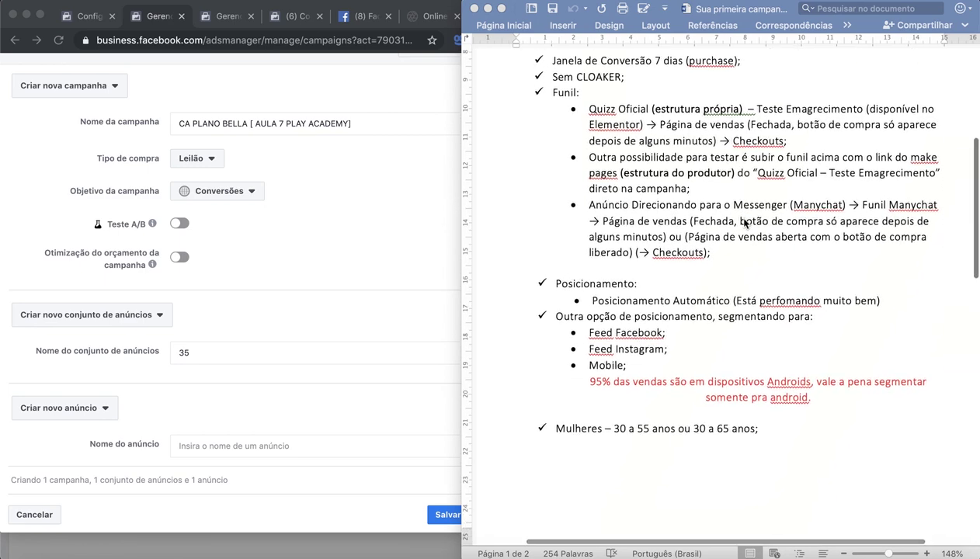
pyautogui.scroll(-3, 743, 223)
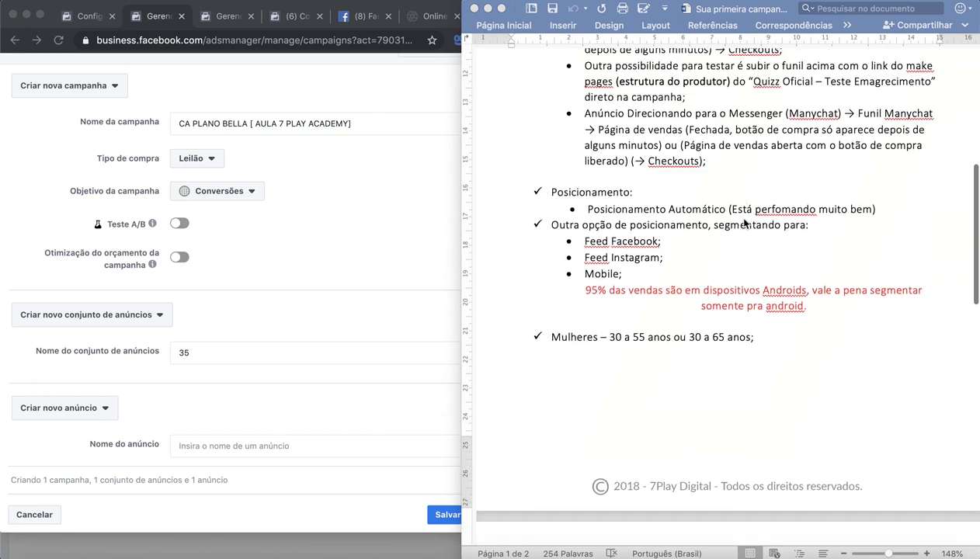
pyautogui.scroll(-1, 738, 236)
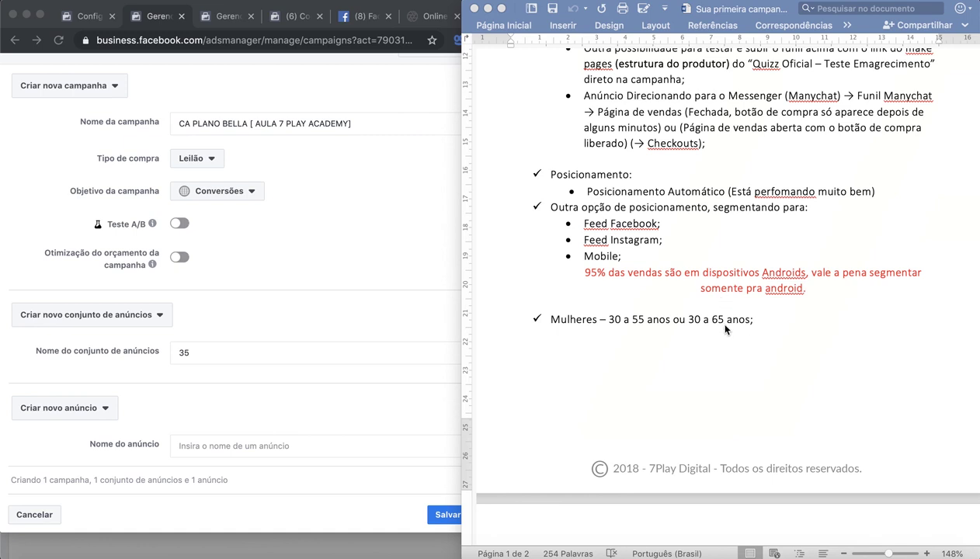
# Copy the age ranges "30 a 55 anos ou 30 a 65 anos;" from the guide into the Notes note below the makepages link
pyautogui.scroll(-3, 724, 329)
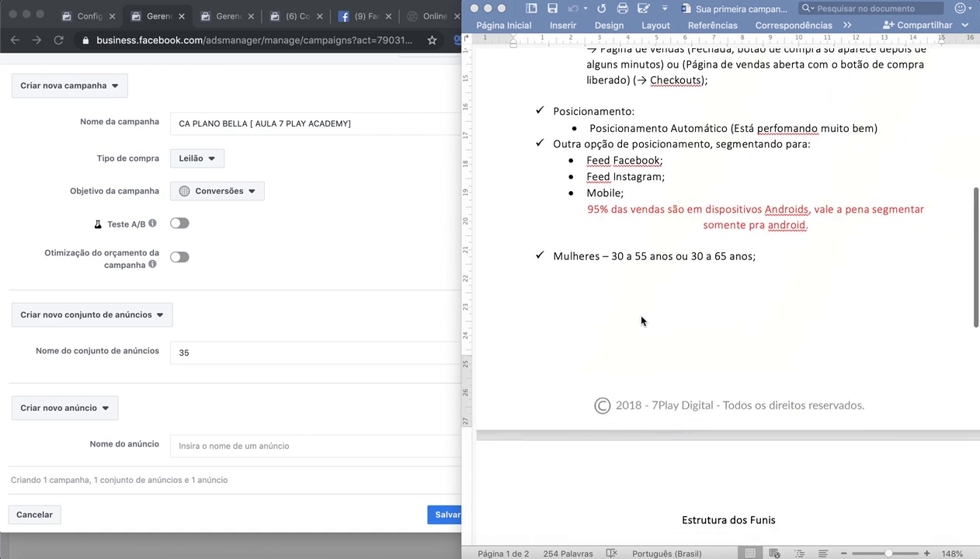
pyautogui.click(757, 256)
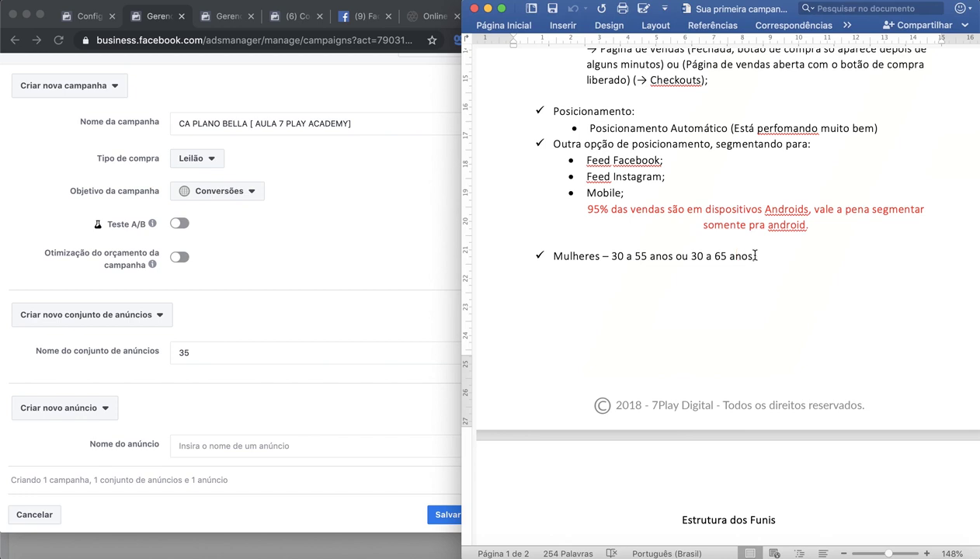
pyautogui.moveTo(757, 256); pyautogui.dragTo(613, 256)
pyautogui.press('super+c')
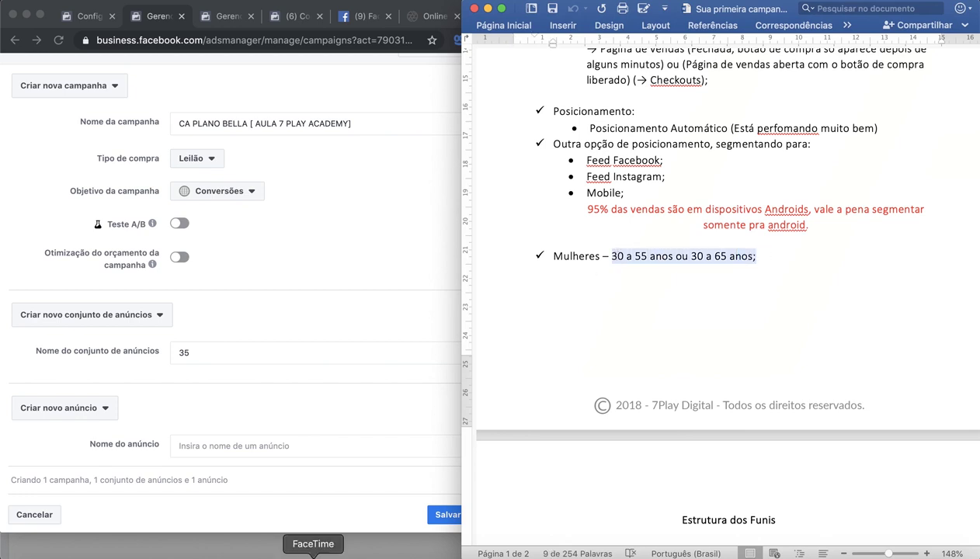
pyautogui.click(234, 548)
pyautogui.click(556, 105)
pyautogui.press('Return')
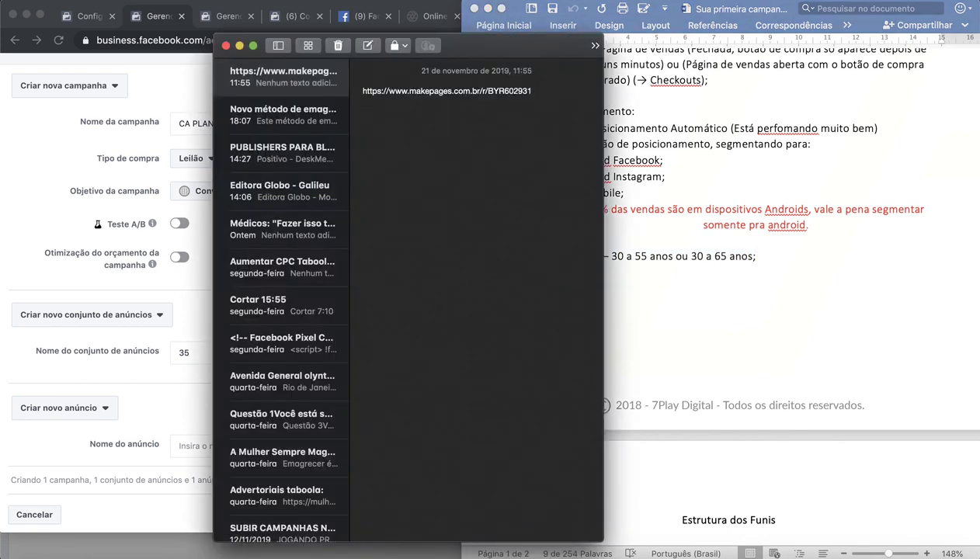
pyautogui.press('super+v')
pyautogui.click(485, 105)
# Copy "Mulheres –" from the guide and insert it before the age ranges in the note
pyautogui.click(672, 235)
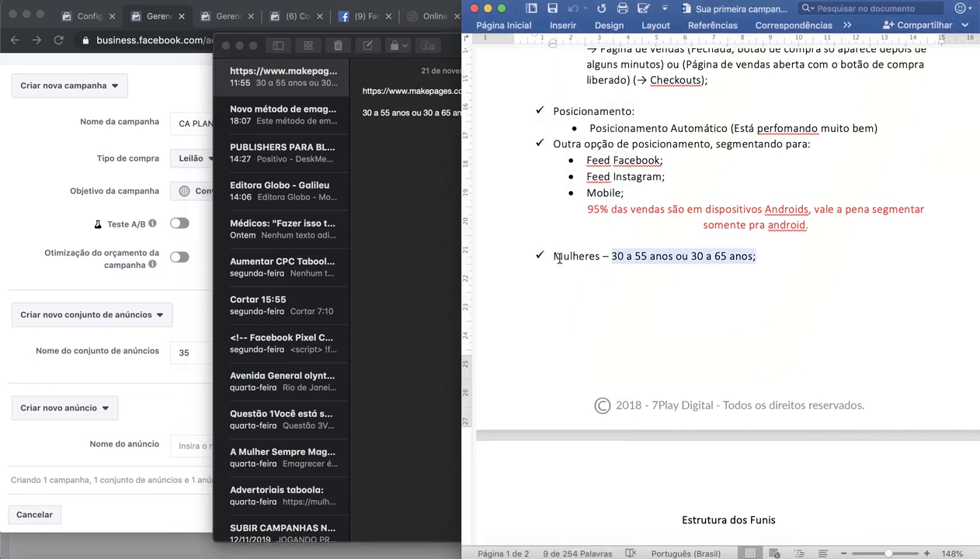
pyautogui.moveTo(554, 257); pyautogui.dragTo(599, 257)
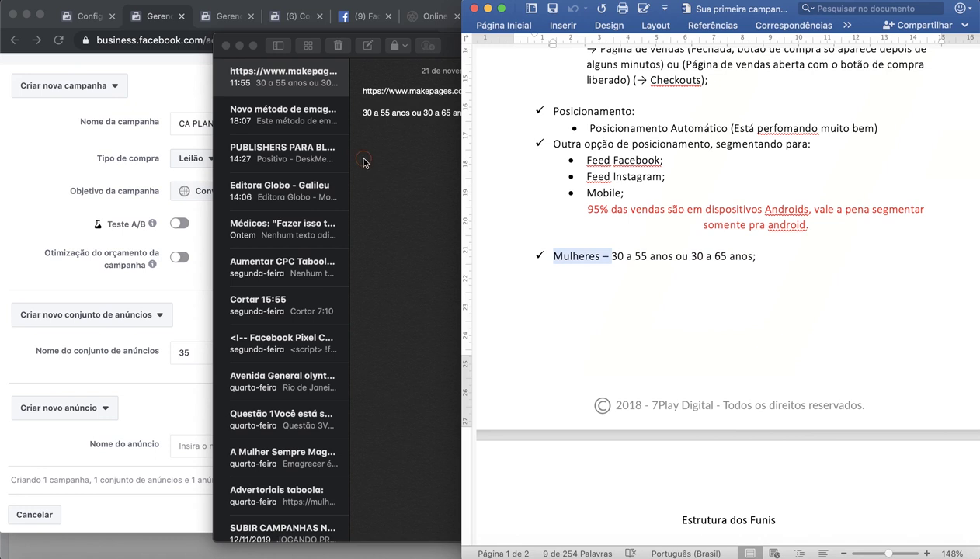
pyautogui.click(360, 160)
pyautogui.click(364, 115)
pyautogui.click(362, 115)
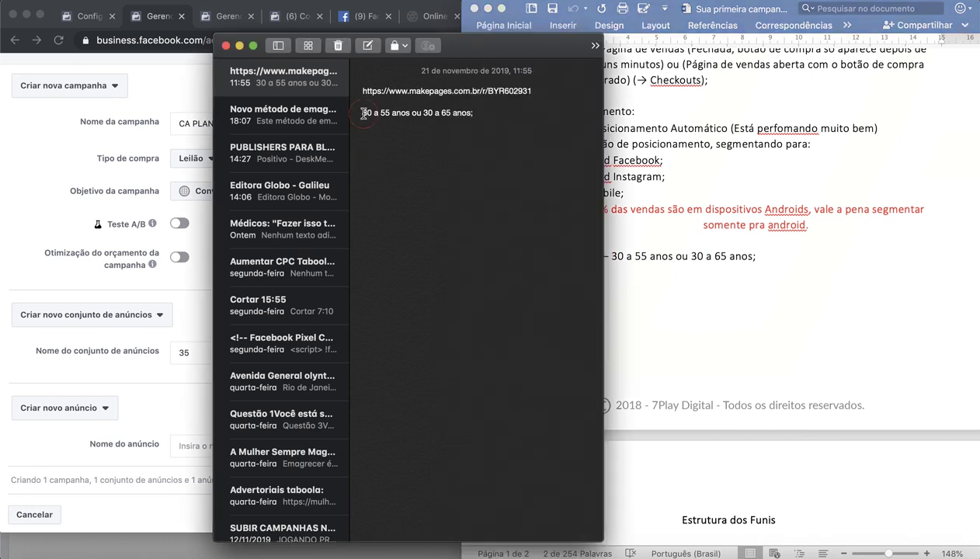
pyautogui.write('Mulheres –')
# Copy "Posicionamento Automático" from the guide's placement section into the note below the age ranges
pyautogui.click(674, 295)
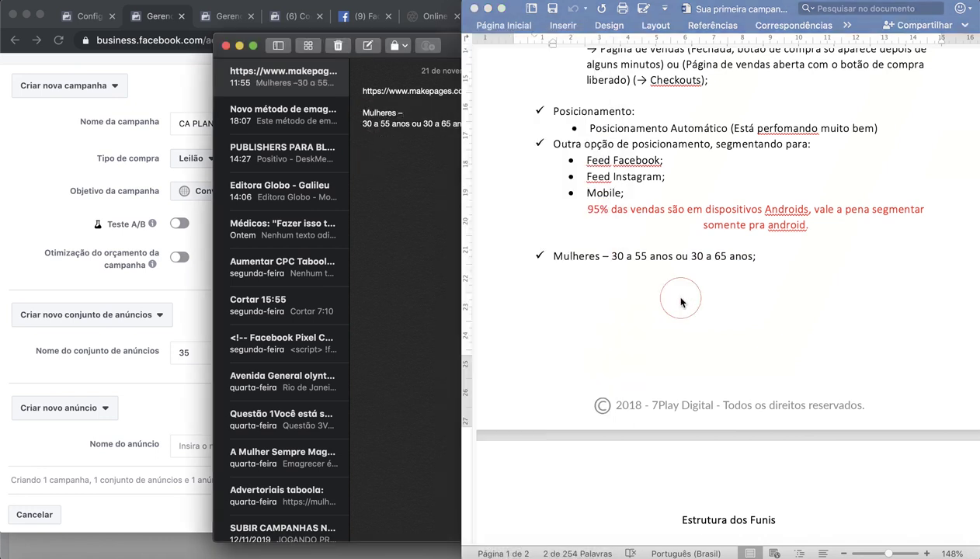
pyautogui.scroll(2, 678, 241)
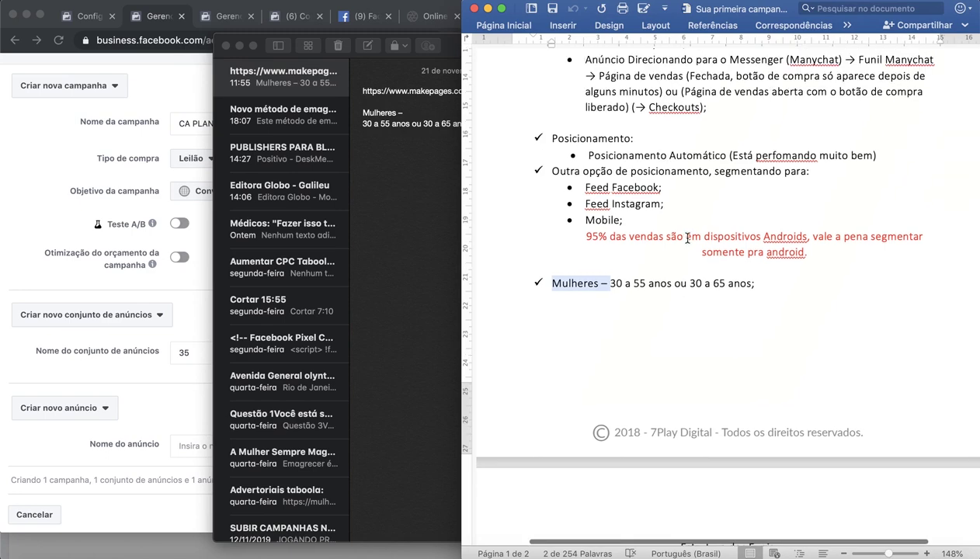
pyautogui.click(677, 234)
pyautogui.scroll(2, 621, 218)
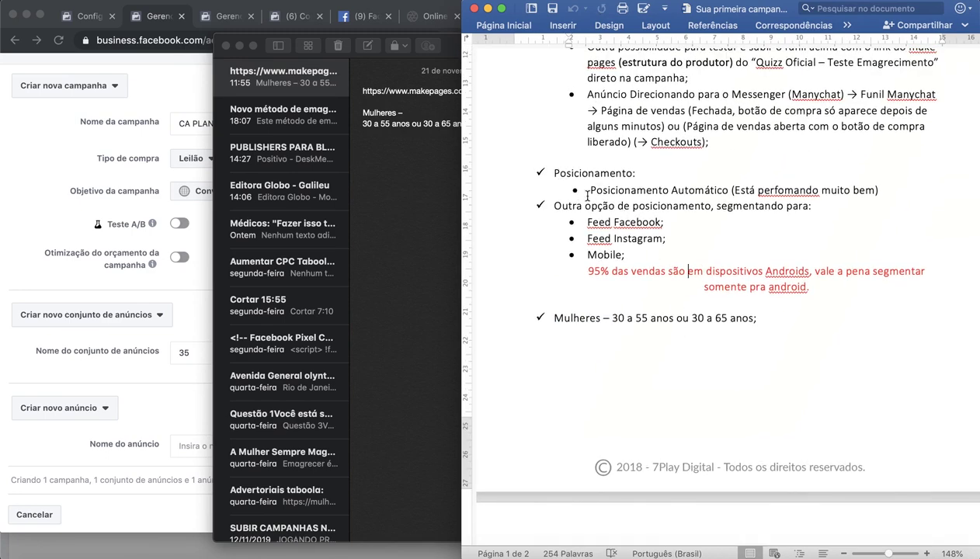
pyautogui.click(589, 190)
pyautogui.moveTo(589, 190); pyautogui.dragTo(729, 185)
pyautogui.press('super+c')
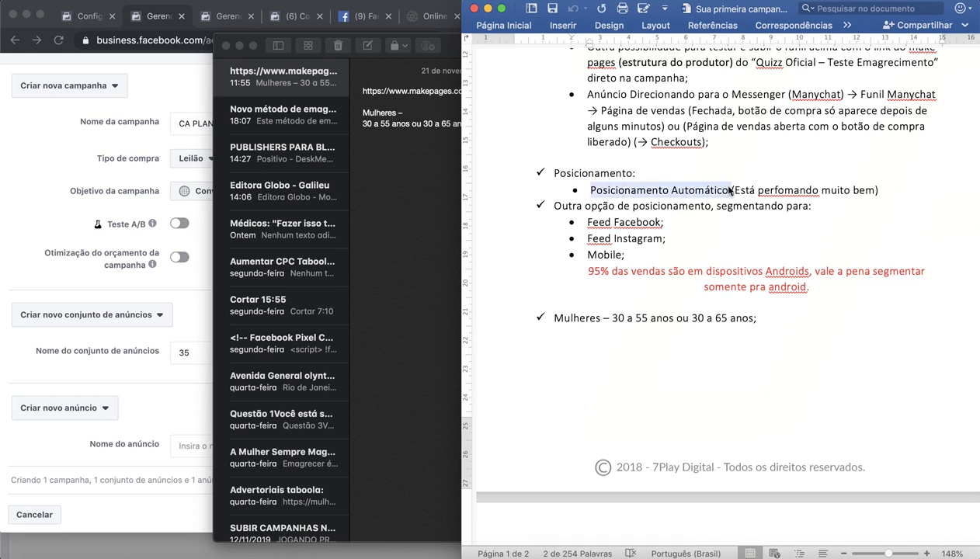
pyautogui.click(501, 159)
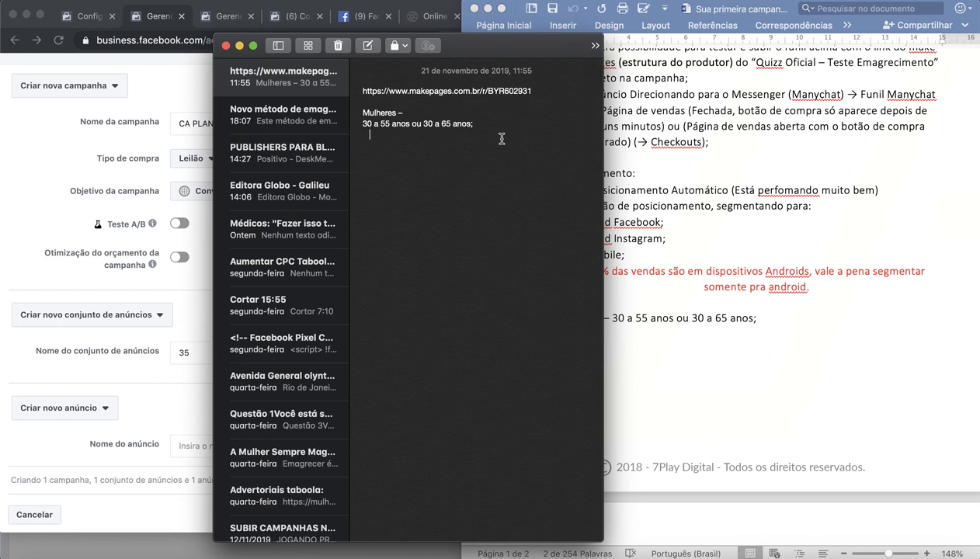
pyautogui.press('super+v')
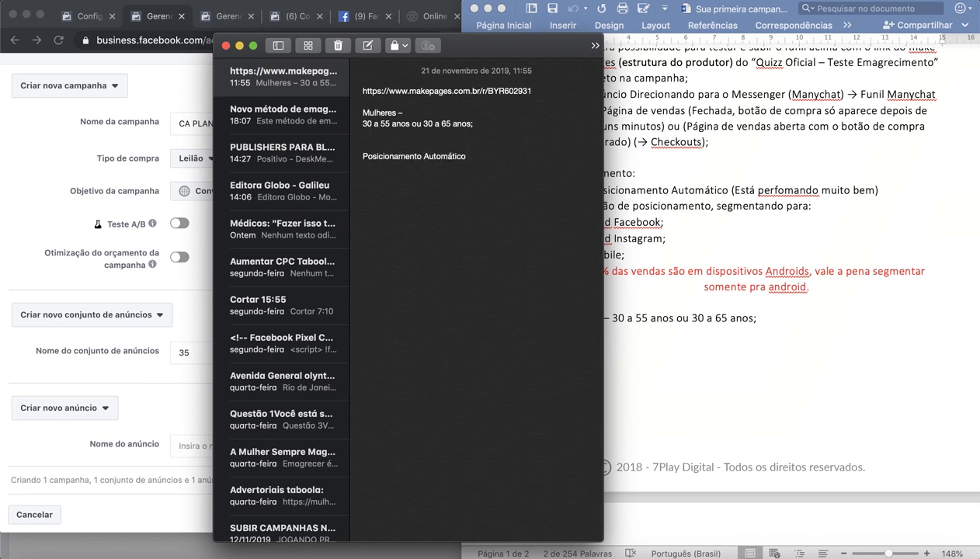
# Copy the word "Androids" from the guide's red device tip into the note and remove the surplus blank line above the placement entry
pyautogui.click(795, 351)
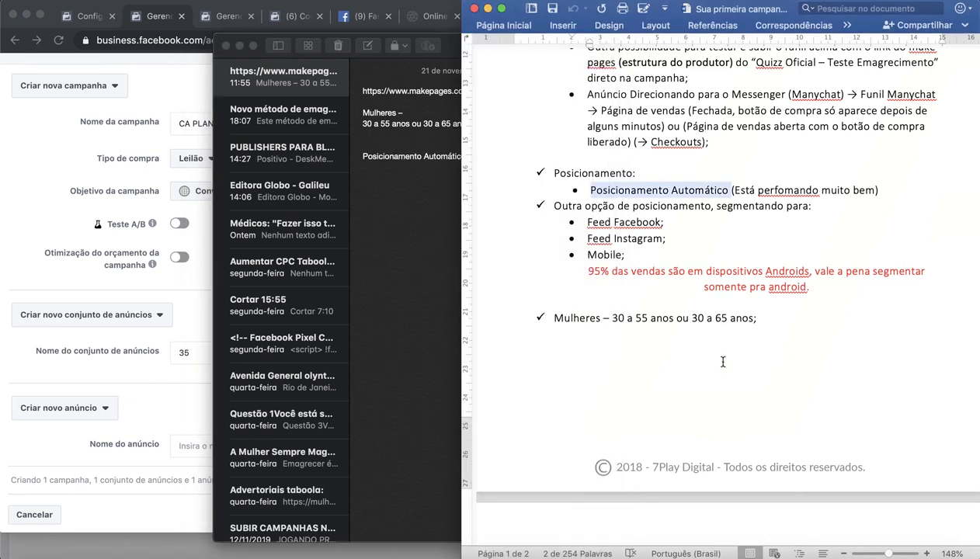
pyautogui.scroll(-8, 726, 351)
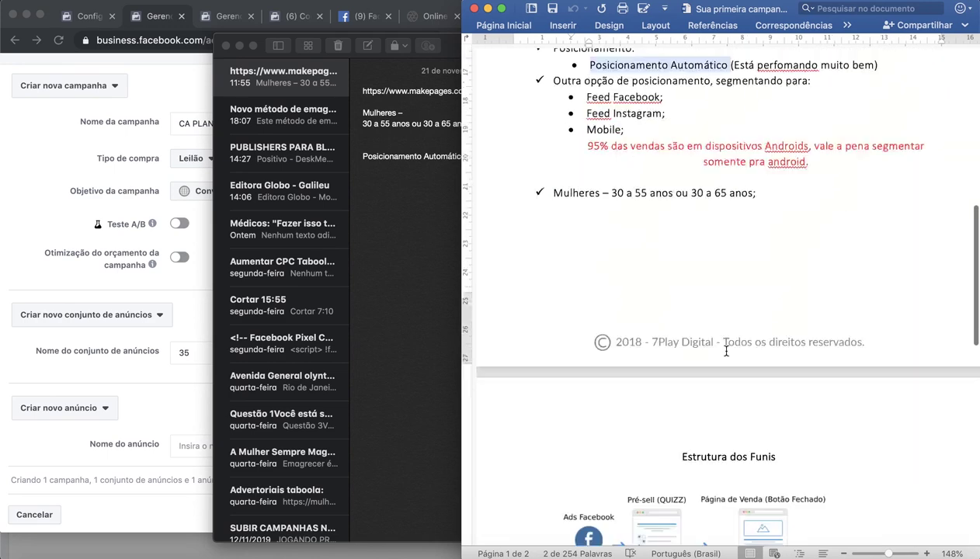
pyautogui.scroll(5, 726, 350)
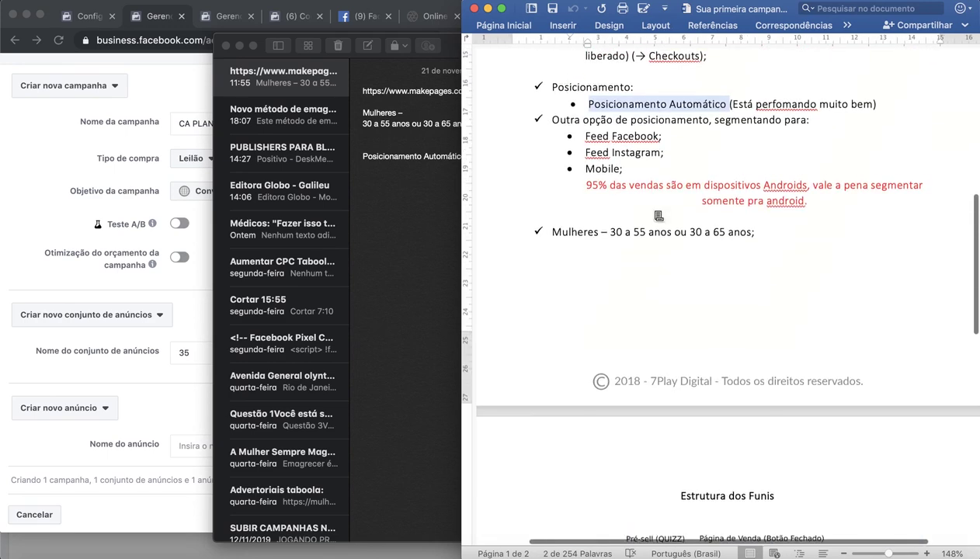
pyautogui.moveTo(763, 185); pyautogui.dragTo(807, 186)
pyautogui.press('super+c')
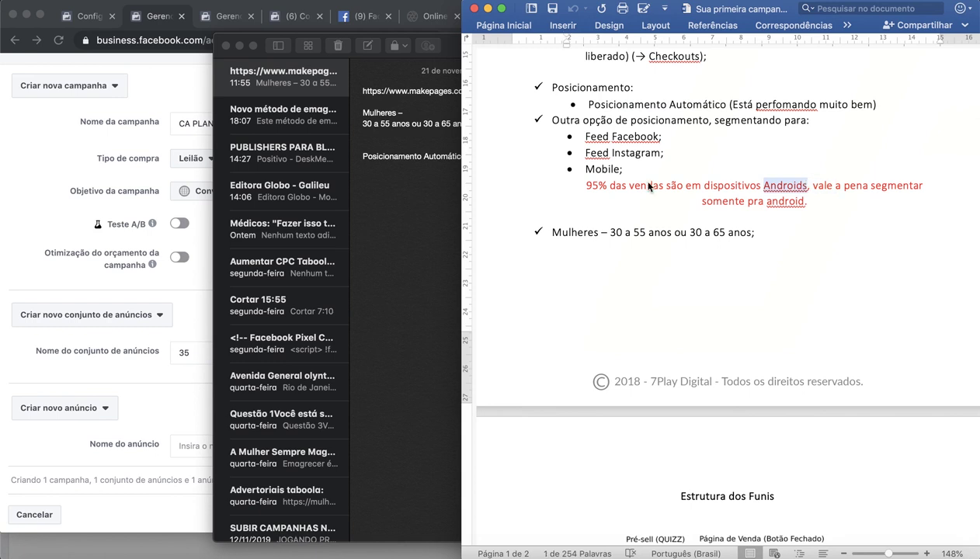
pyautogui.click(448, 175)
pyautogui.press('super+v')
pyautogui.press('BackSpace')
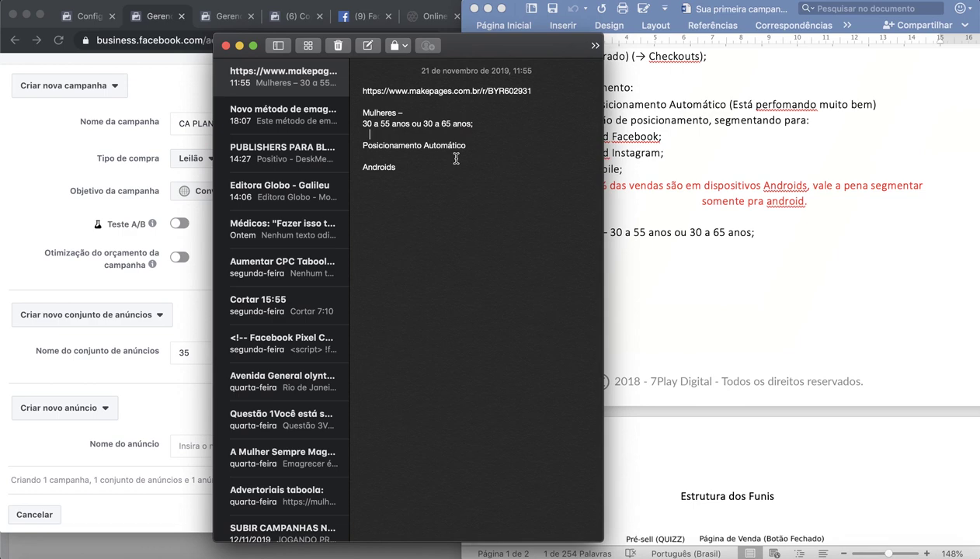
# Look over the guide's Estrutura dos Funis diagrams, return to Ads Manager in Chrome and widen its window across the screen
pyautogui.click(686, 272)
pyautogui.scroll(-2, 695, 275)
pyautogui.scroll(-8, 695, 275)
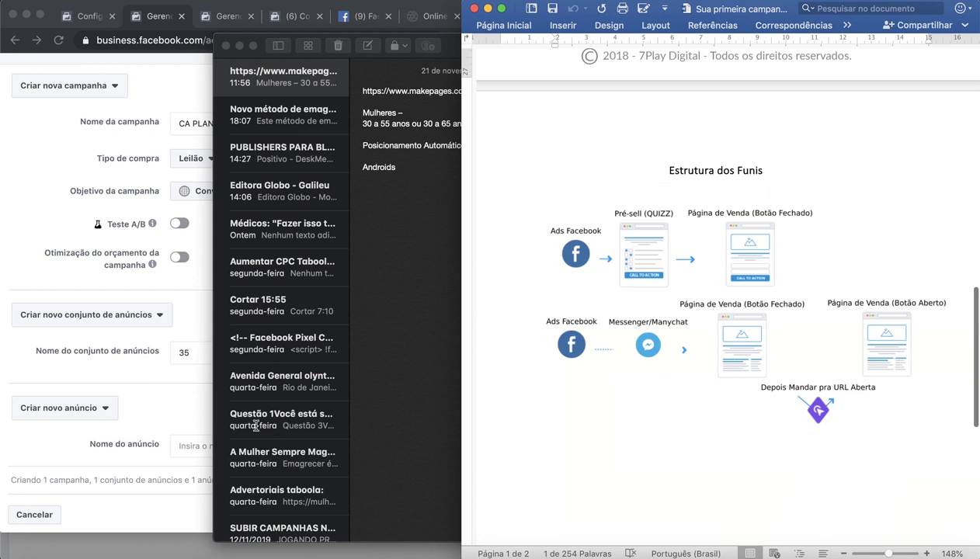
pyautogui.click(186, 422)
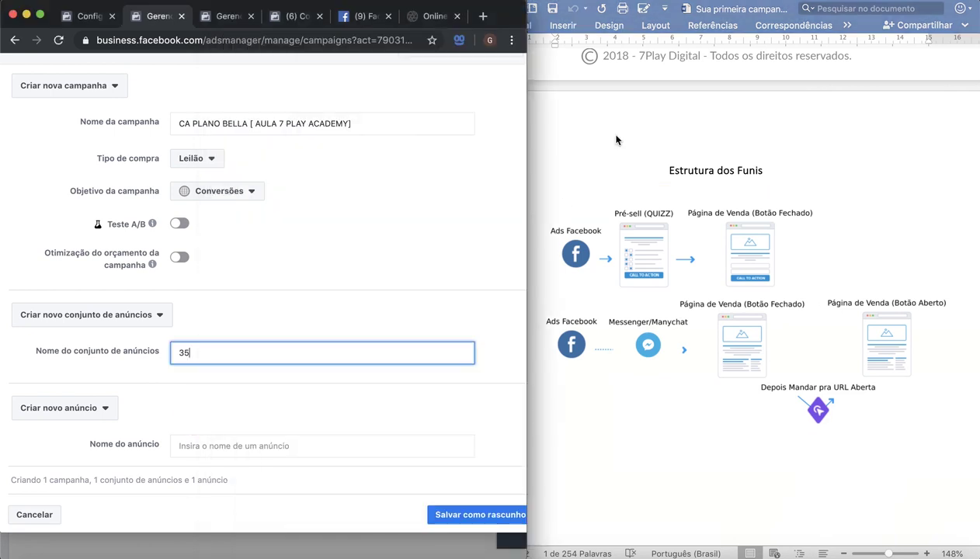
pyautogui.moveTo(527, 140); pyautogui.dragTo(977, 157)
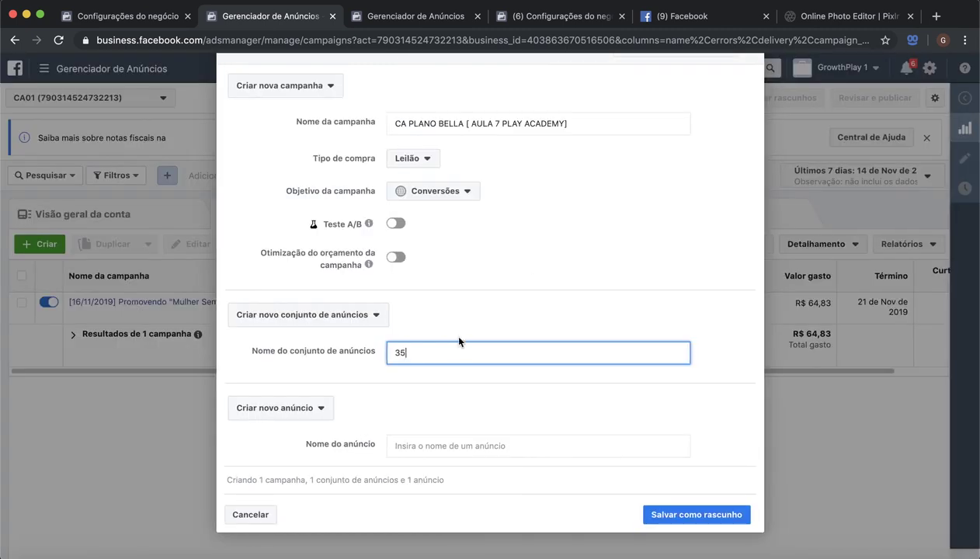
# Check the note for the age range and placement, and rename the ad set "30-65 Automatico"
pyautogui.click(453, 353)
pyautogui.click(234, 553)
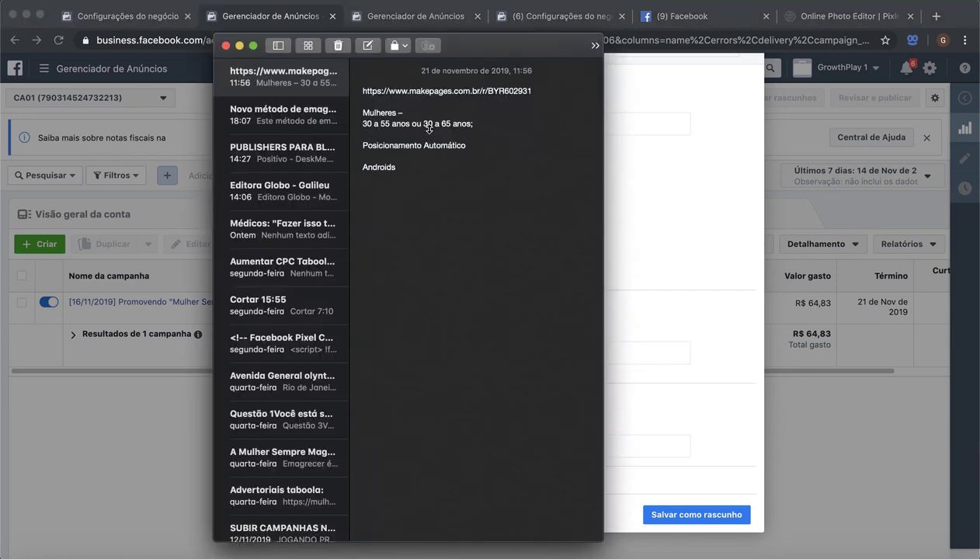
pyautogui.click(651, 320)
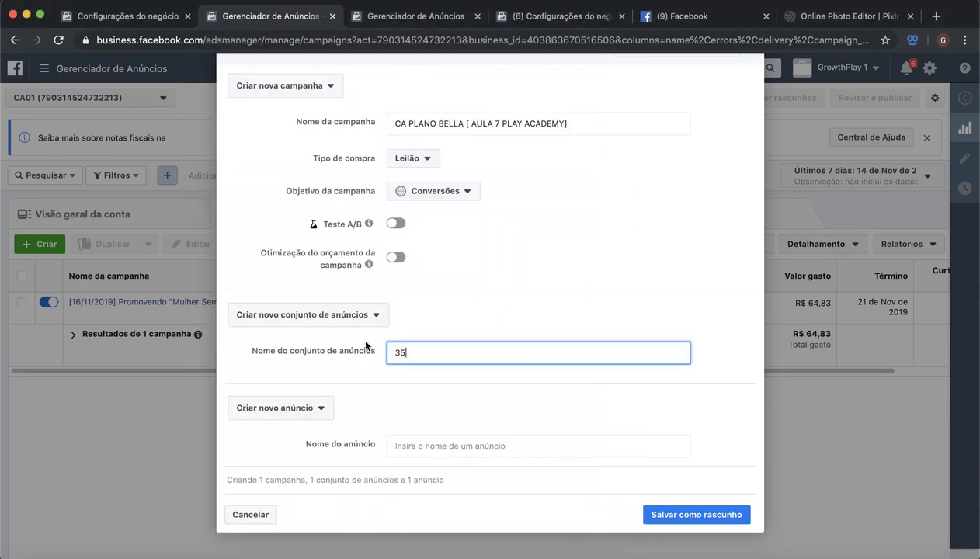
pyautogui.click(416, 350)
pyautogui.click(420, 355)
pyautogui.press('super+Tab')
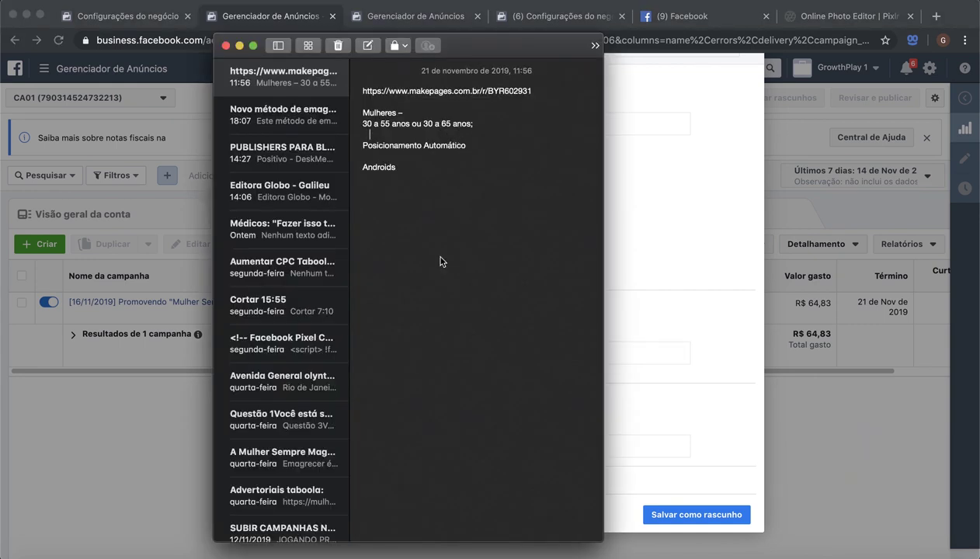
pyautogui.press('super+Tab')
pyautogui.write('Au')
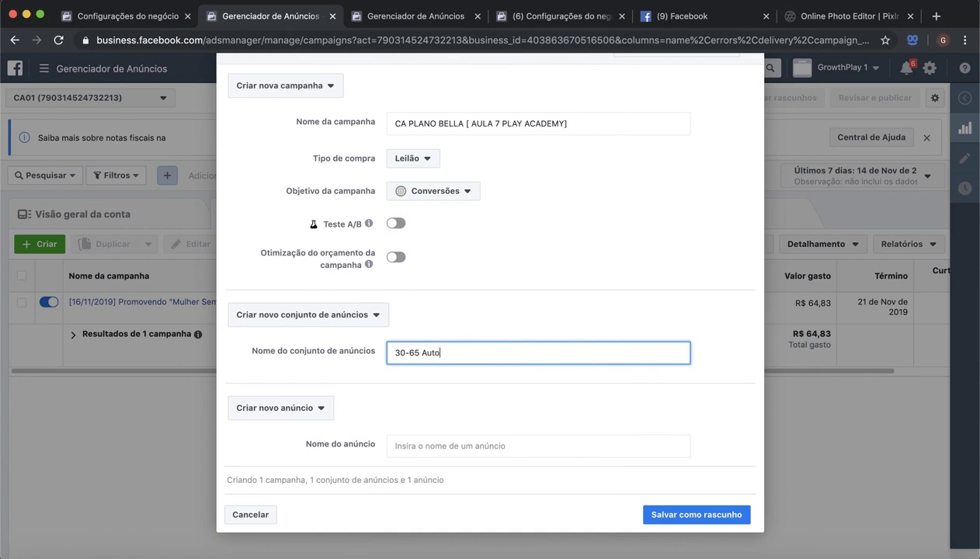
pyautogui.write('tomatico')
# Enclose Automatico in square brackets and append [android] so the ad set name reads "30-65 [Automatico][android]"
pyautogui.click(422, 352)
pyautogui.write('[')
pyautogui.click(487, 356)
pyautogui.write('][android')
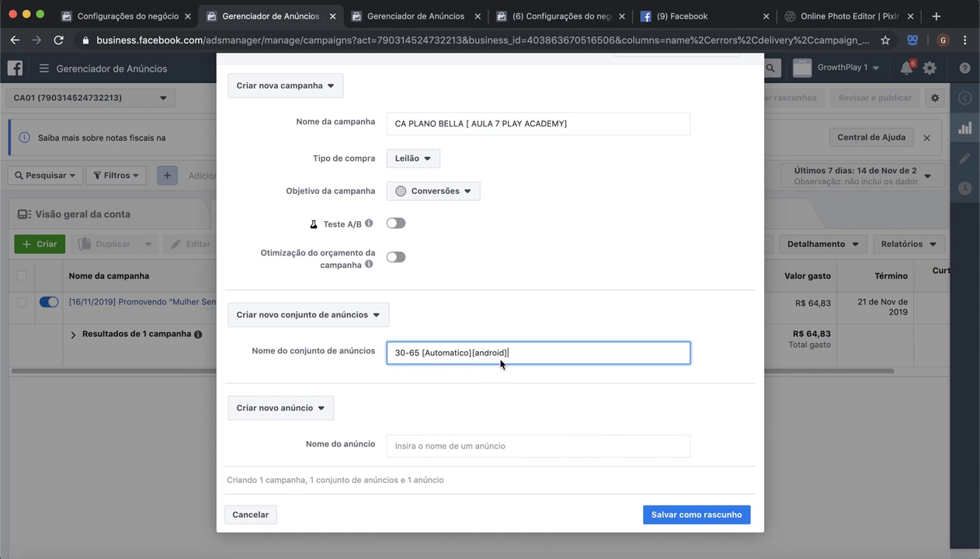
# Name the new ad an01 and save the campaign as a draft
pyautogui.click(452, 441)
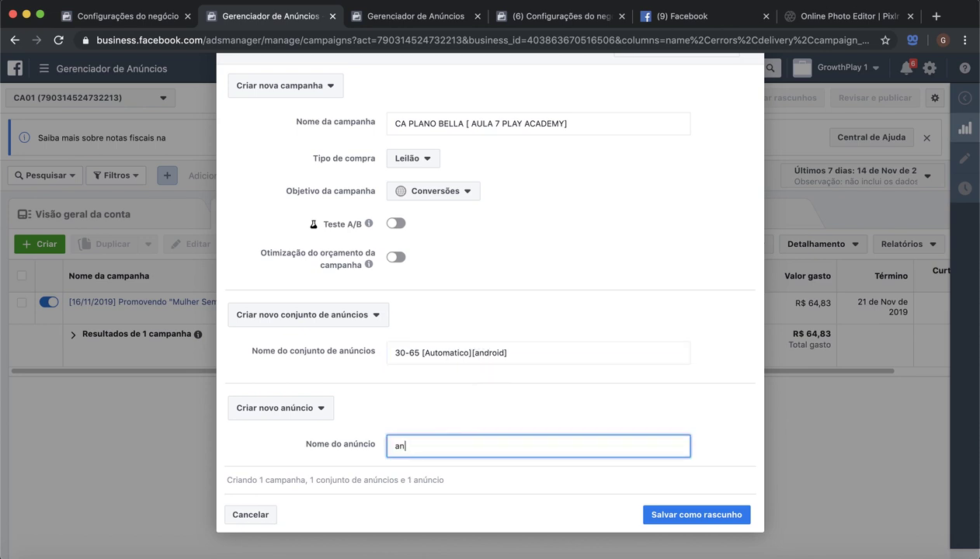
pyautogui.click(509, 350)
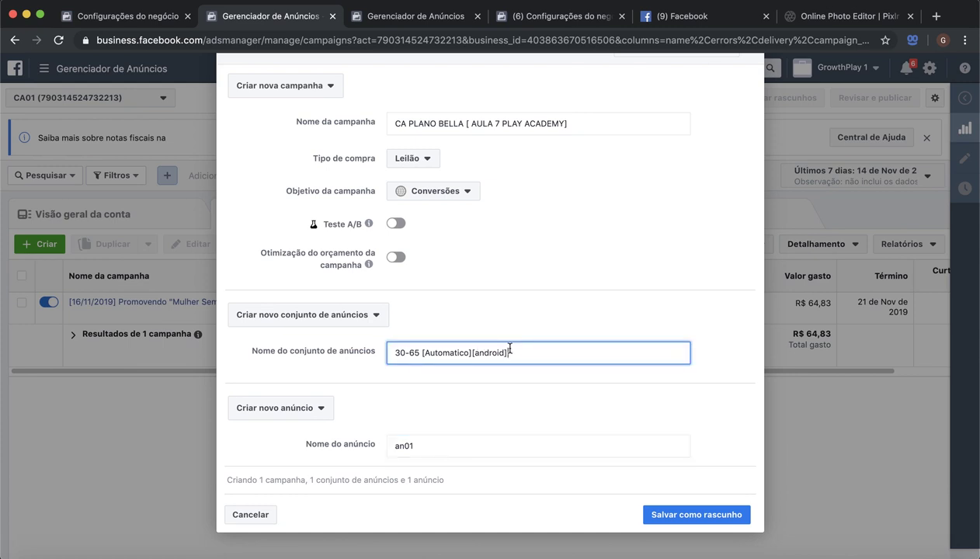
pyautogui.moveTo(516, 355); pyautogui.dragTo(482, 352)
pyautogui.click(508, 400)
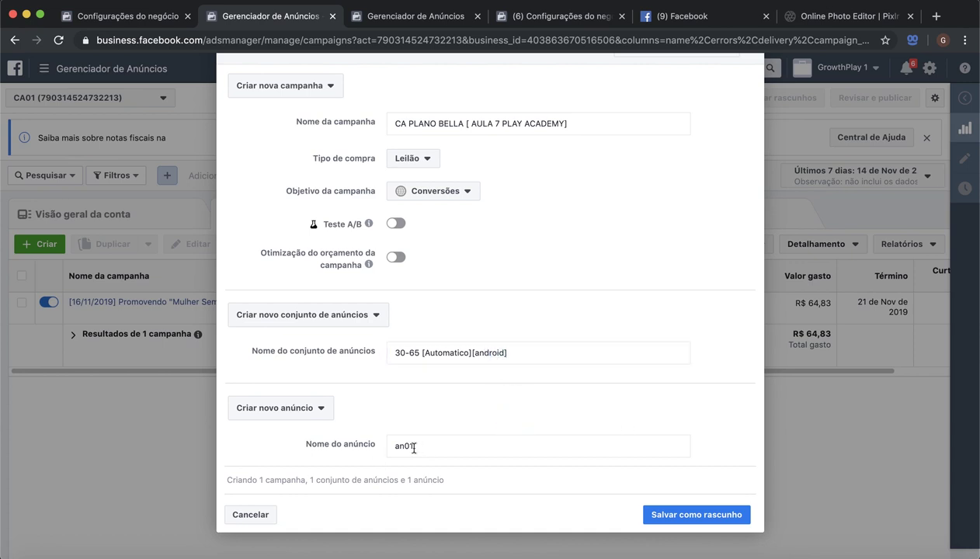
pyautogui.click(437, 450)
pyautogui.moveTo(422, 449); pyautogui.dragTo(379, 434)
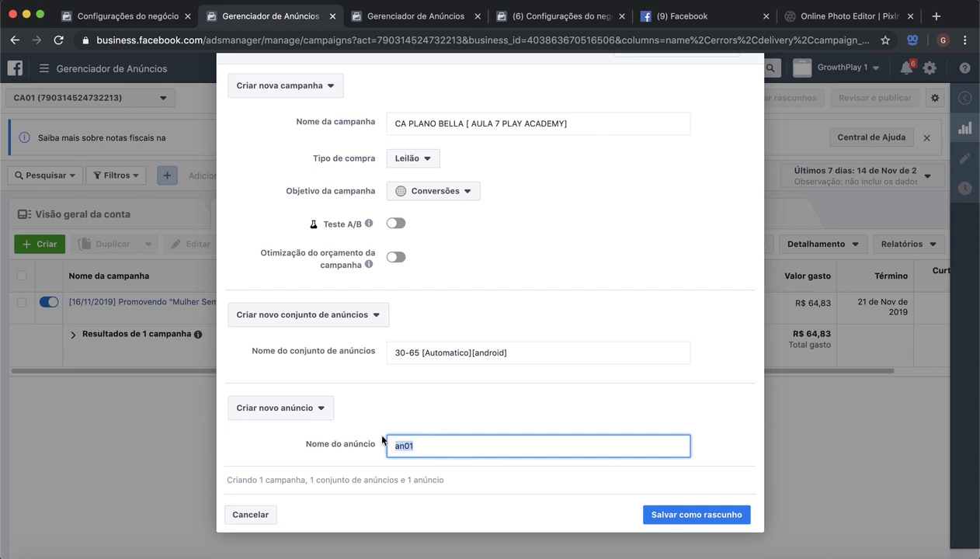
pyautogui.click(432, 447)
pyautogui.click(718, 515)
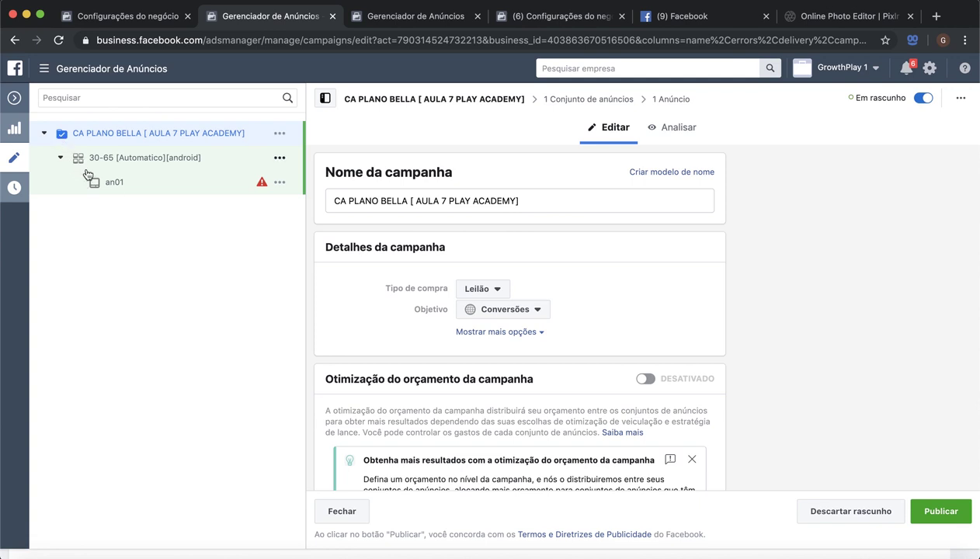
# Review the draft campaign's details and its Otimização do orçamento da campanha section
pyautogui.scroll(-3, 470, 289)
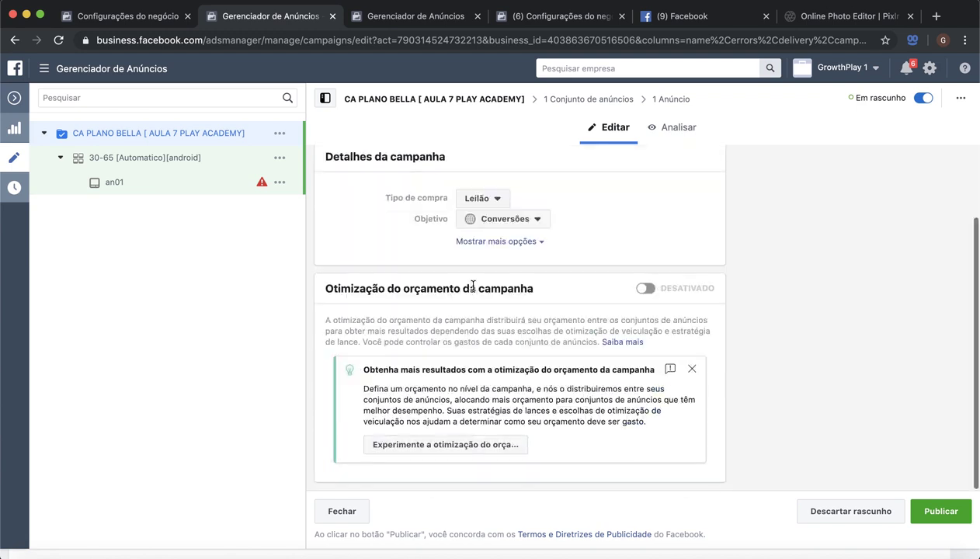
pyautogui.scroll(1, 474, 290)
pyautogui.scroll(2, 474, 289)
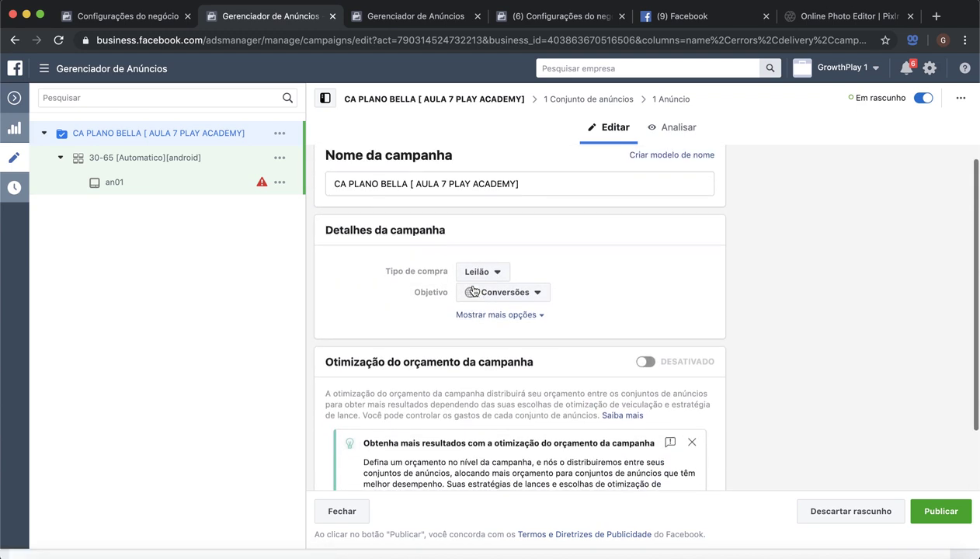
pyautogui.moveTo(325, 381); pyautogui.dragTo(530, 379)
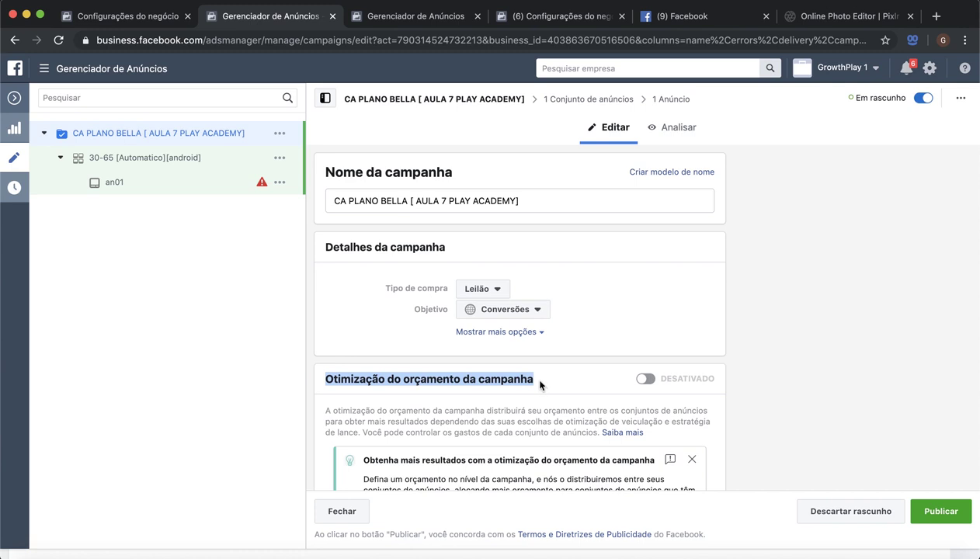
pyautogui.scroll(-3, 540, 385)
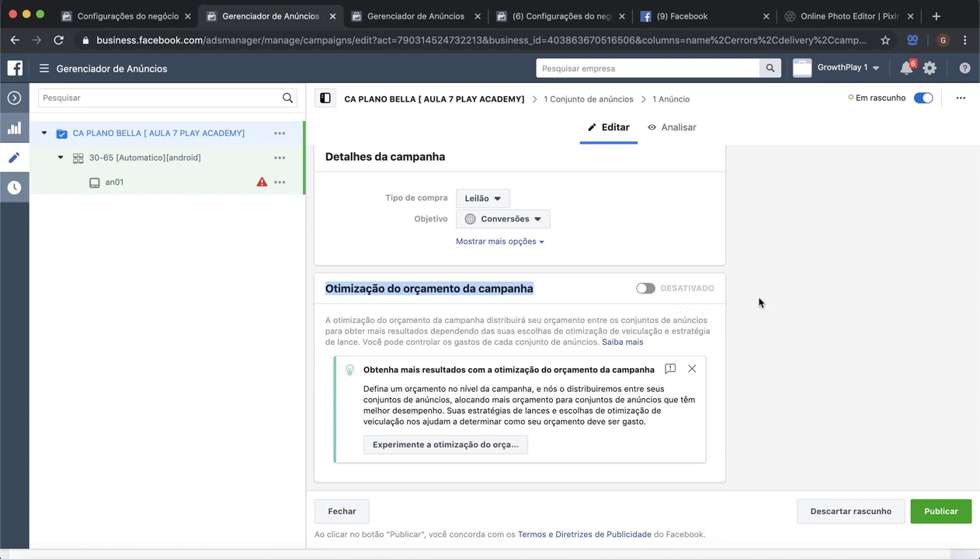
# Open the 30-65 [Automatico][android] ad set at its Conversion settings
pyautogui.scroll(1, 759, 303)
pyautogui.scroll(2, 758, 303)
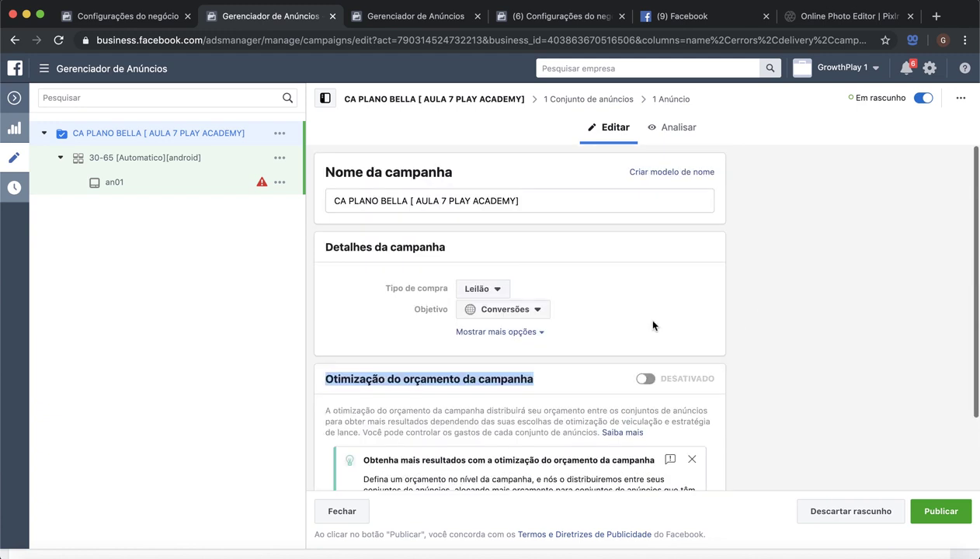
pyautogui.scroll(-1, 629, 335)
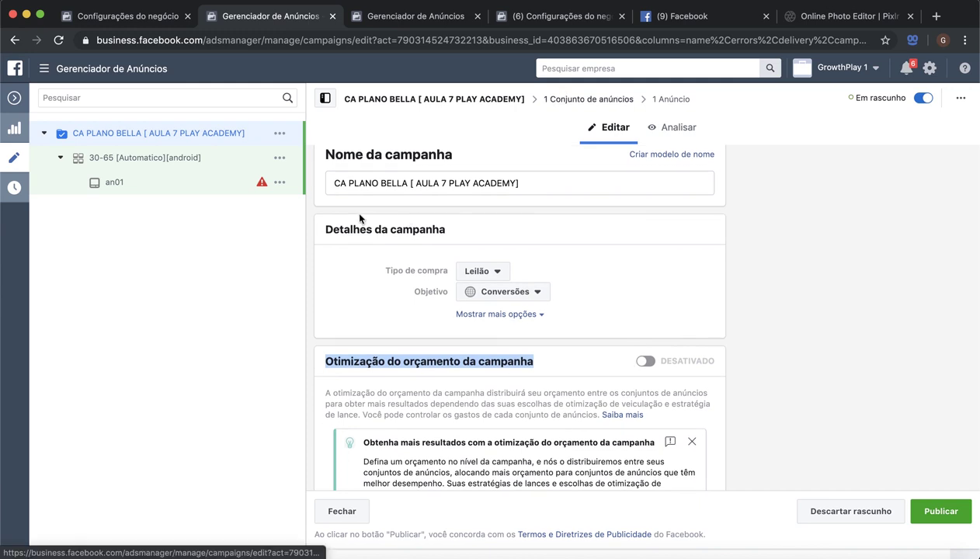
pyautogui.click(135, 161)
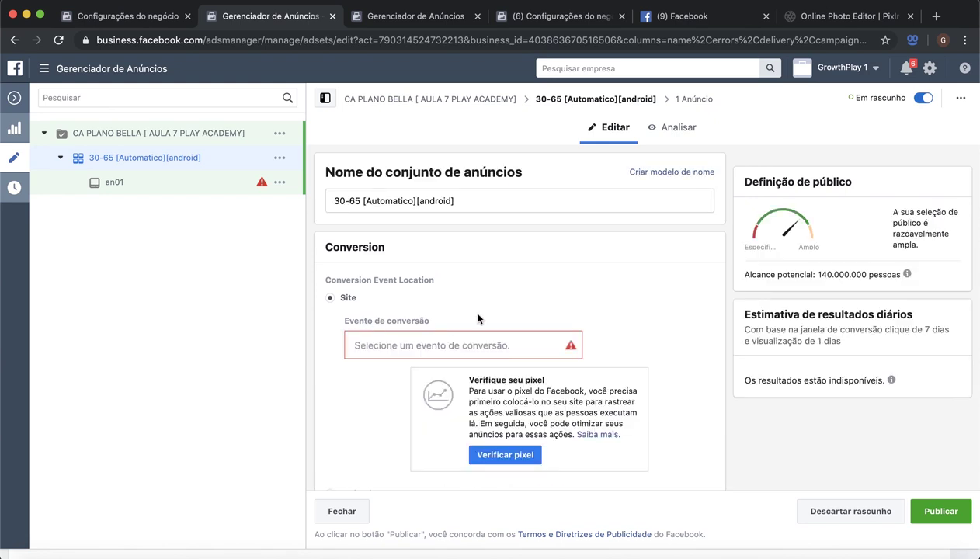
pyautogui.scroll(-3, 475, 314)
pyautogui.scroll(1, 476, 313)
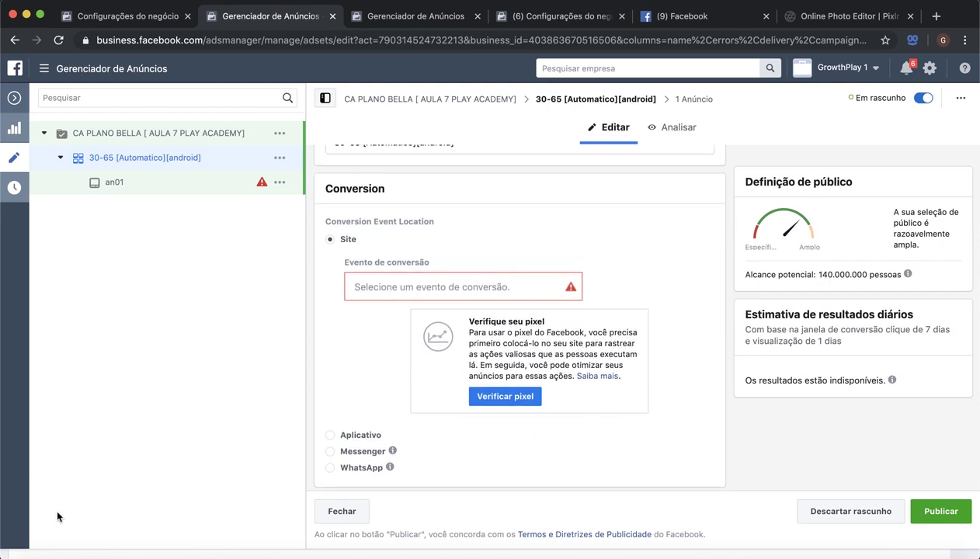
# Look through the conversion events offered for the ad set, then close the list without choosing one
pyautogui.click(438, 289)
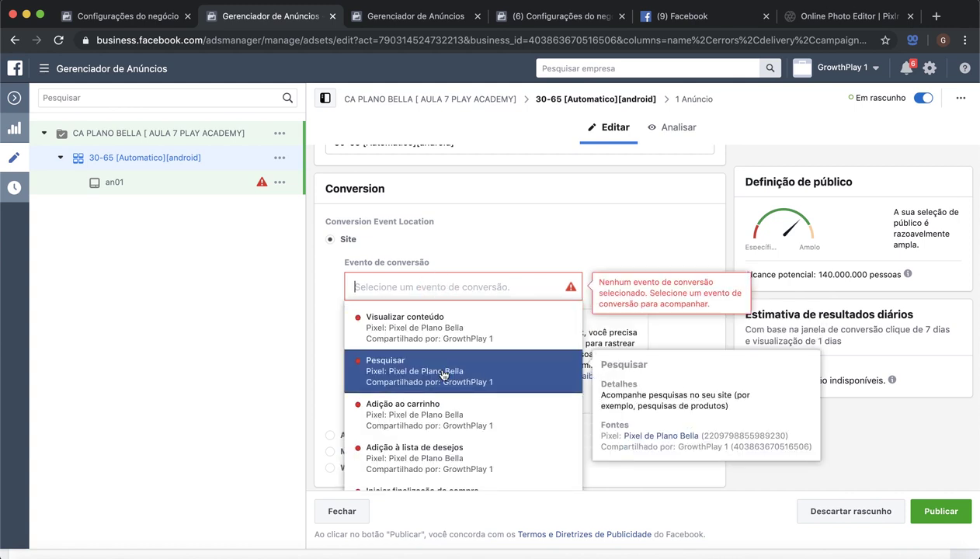
pyautogui.scroll(-3, 442, 375)
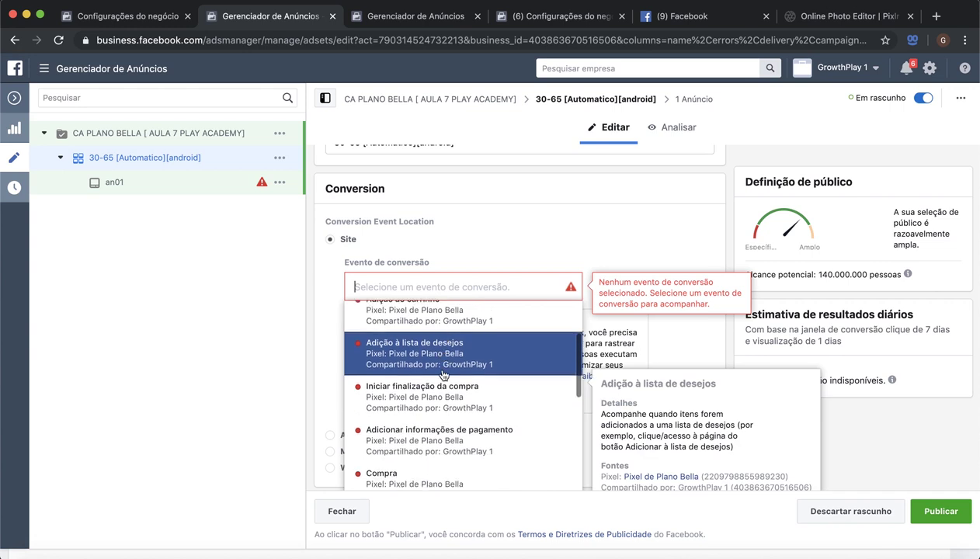
pyautogui.click(504, 229)
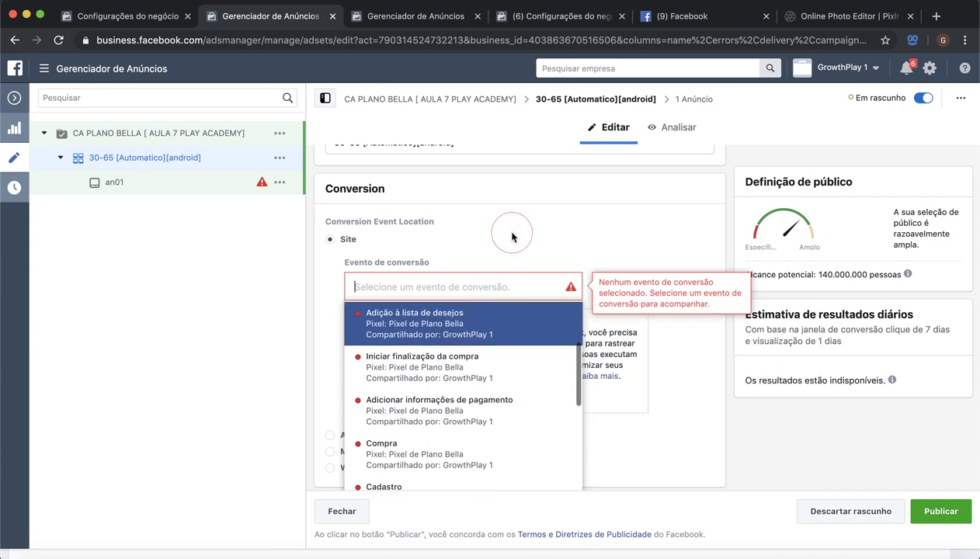
# In the business settings, add the ad account CA01 to Pixel de Plano Bella as a connected asset
pyautogui.click(66, 514)
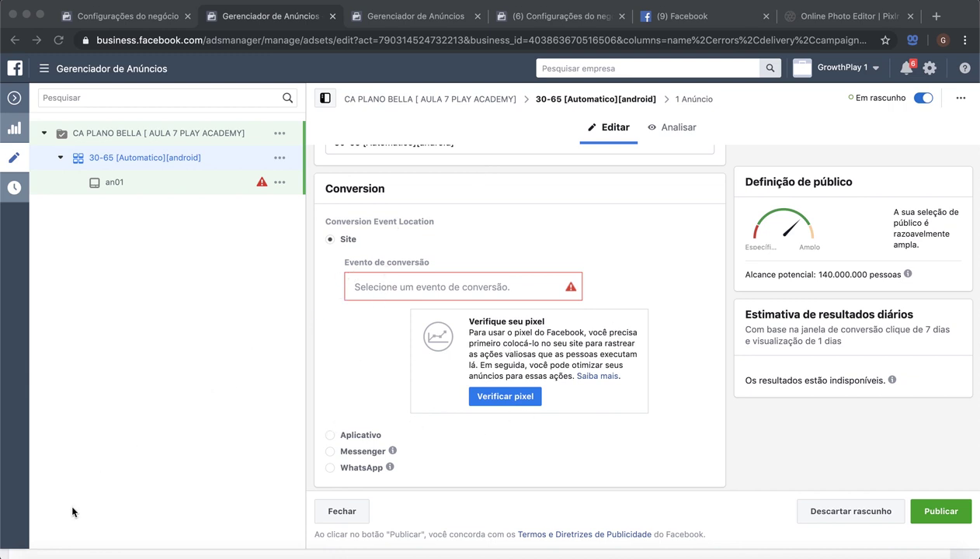
pyautogui.click(138, 18)
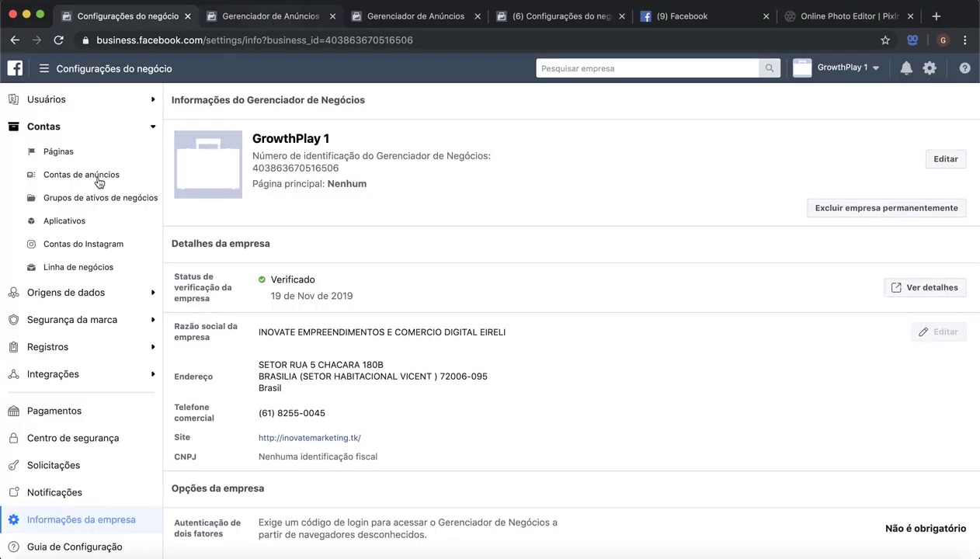
pyautogui.click(78, 293)
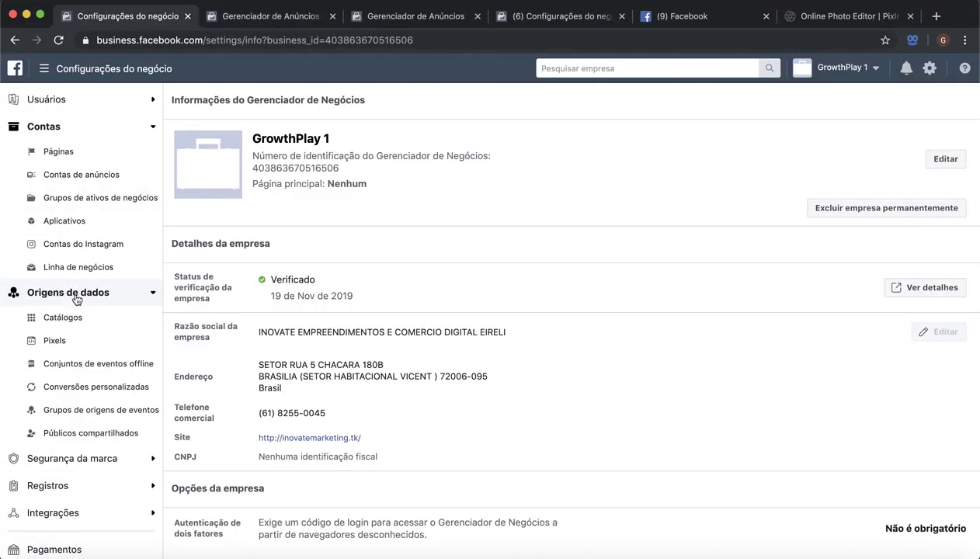
pyautogui.click(66, 347)
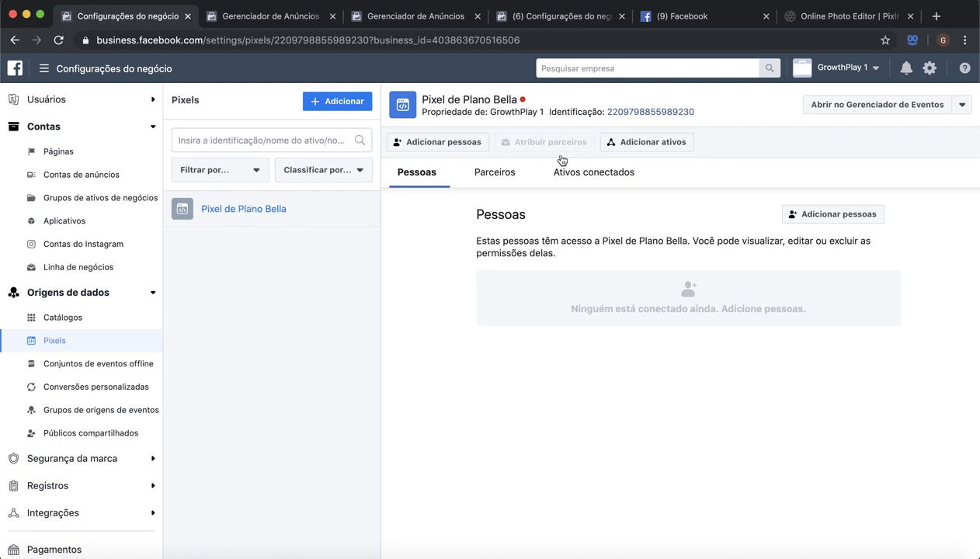
pyautogui.click(648, 144)
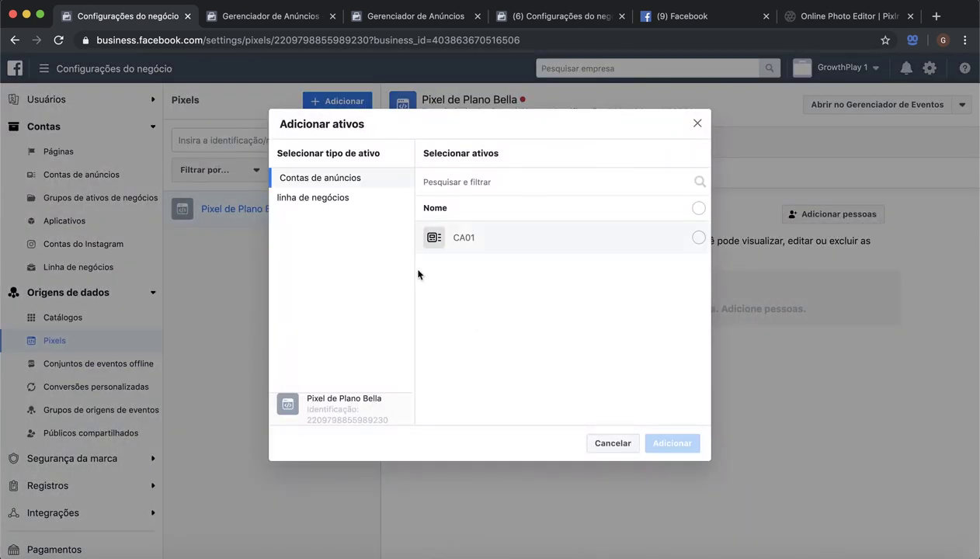
pyautogui.click(515, 243)
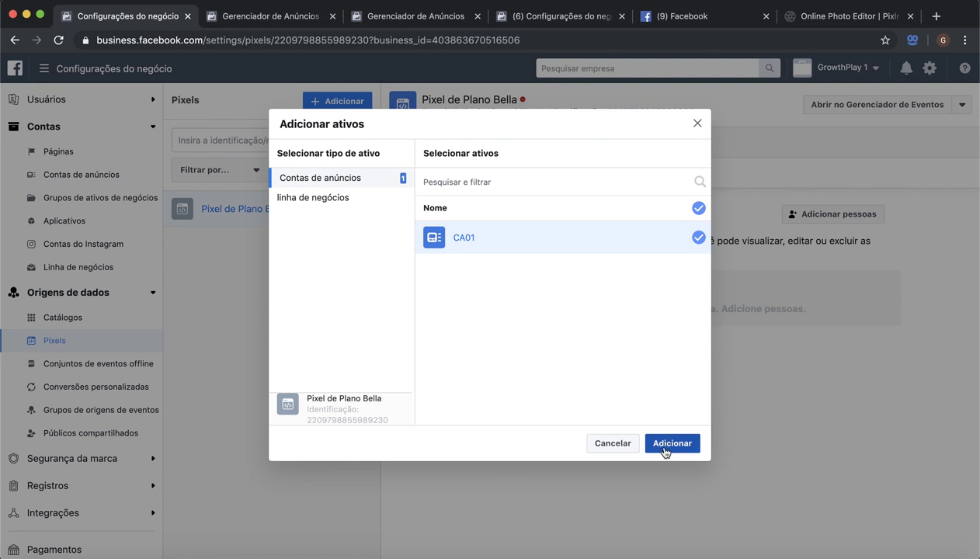
pyautogui.click(673, 448)
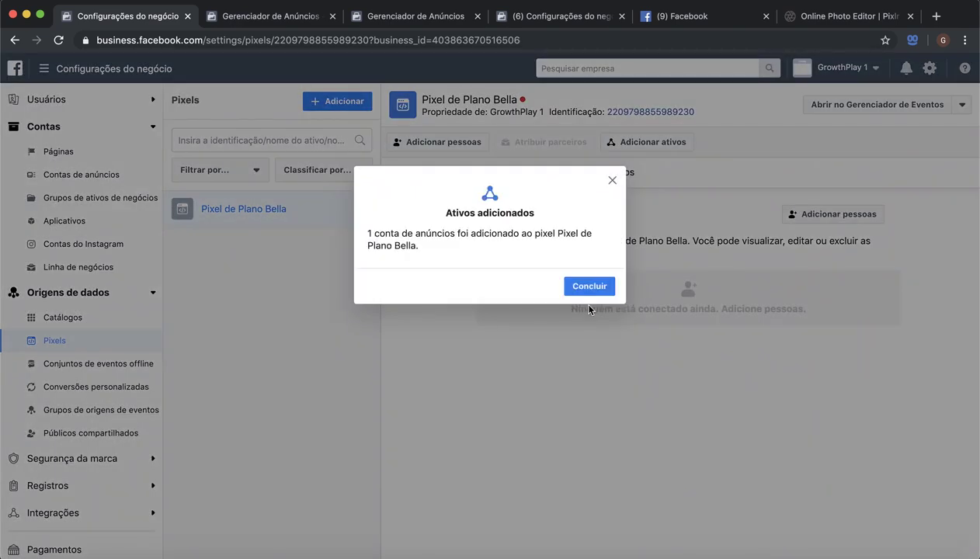
pyautogui.click(591, 292)
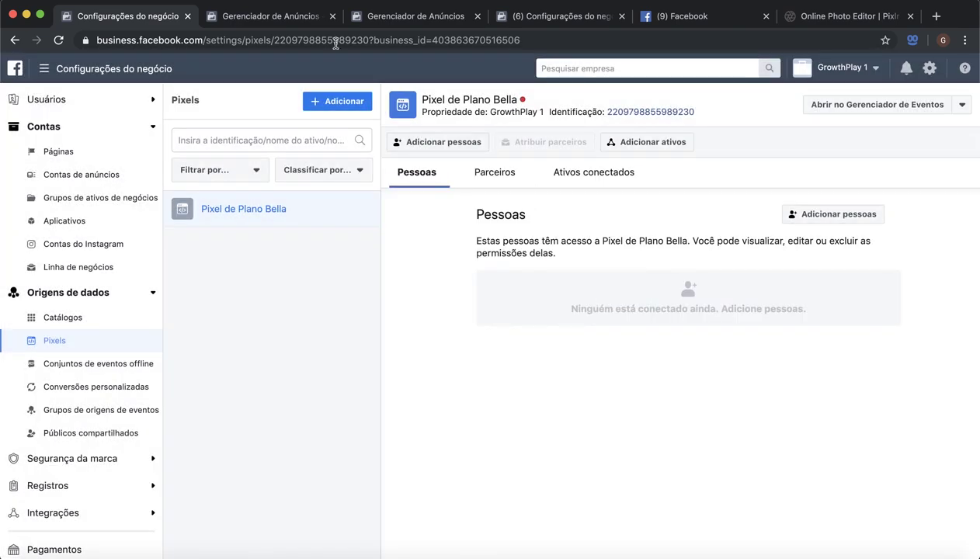
# Return to the ad set draft and check its conversion event list and the Site event location
pyautogui.click(261, 17)
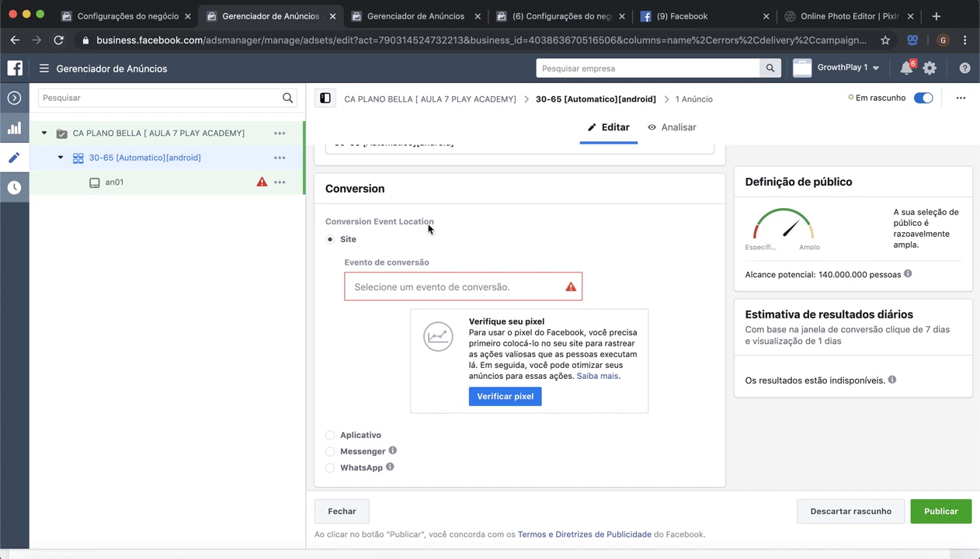
pyautogui.click(437, 286)
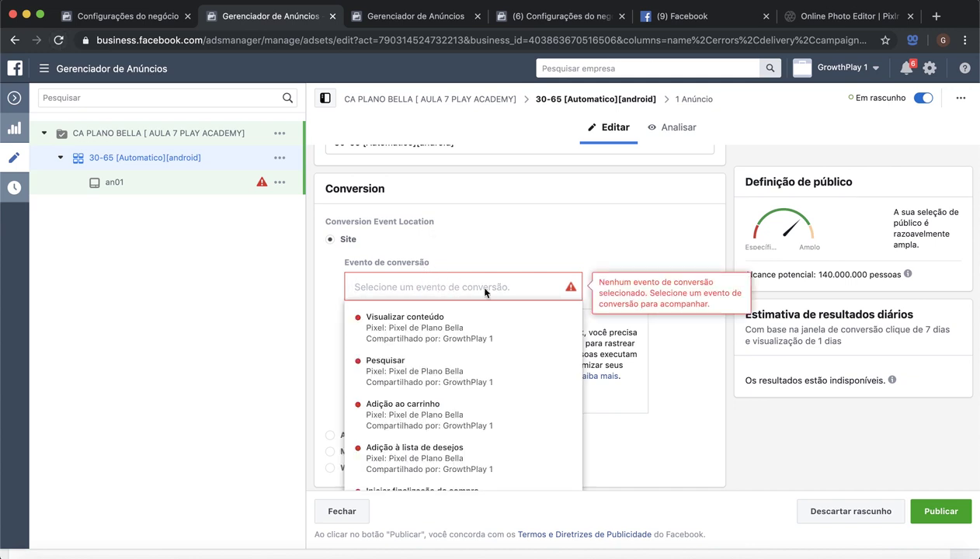
pyautogui.scroll(-2, 524, 242)
pyautogui.moveTo(524, 243)
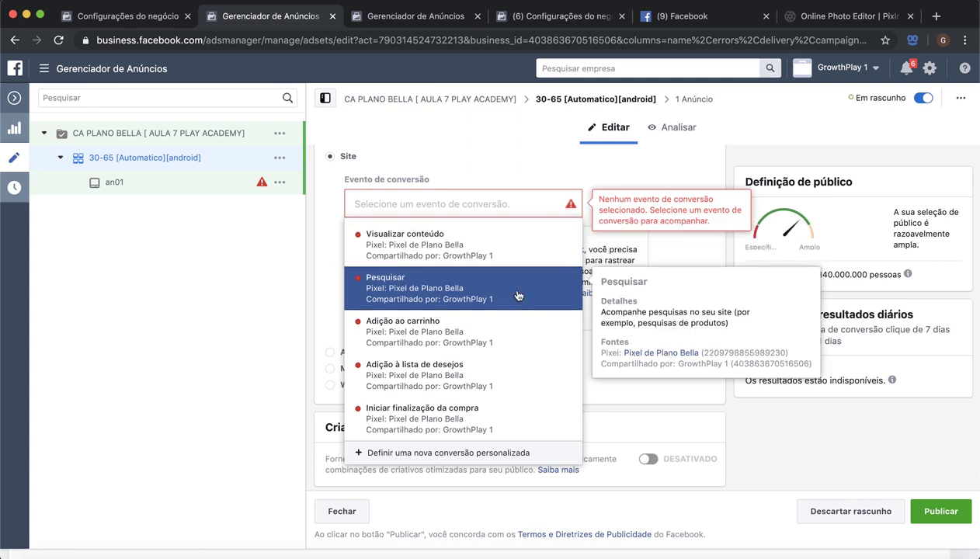
pyautogui.click(322, 193)
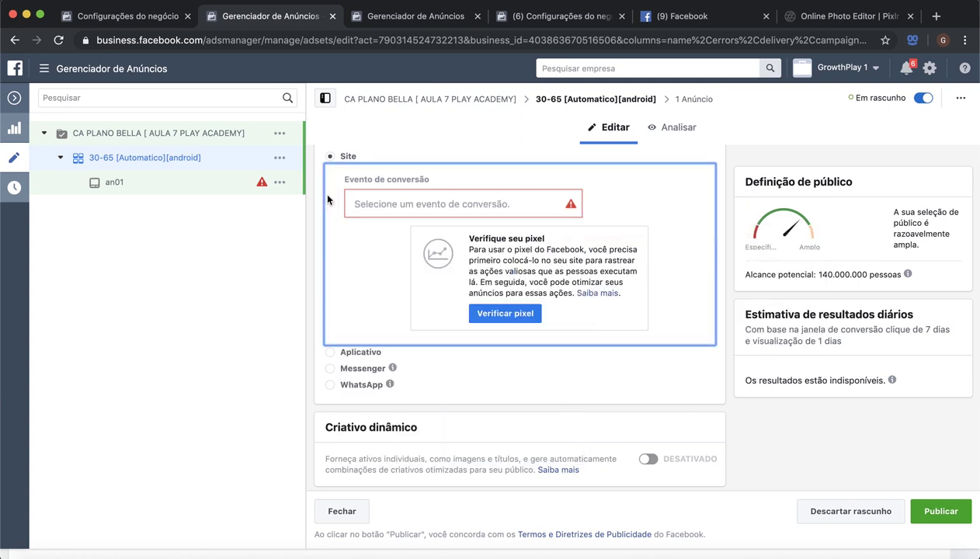
pyautogui.scroll(2, 326, 198)
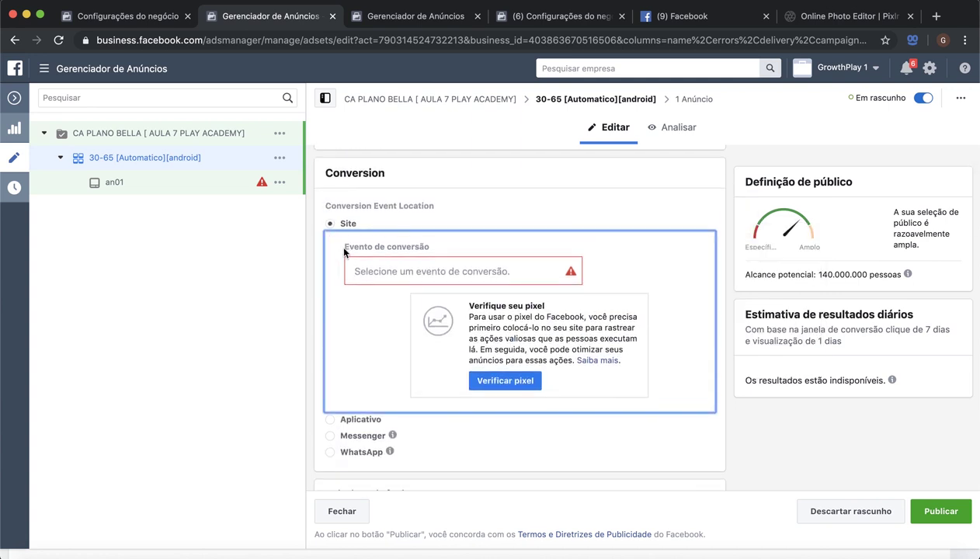
pyautogui.moveTo(344, 250); pyautogui.dragTo(451, 247)
pyautogui.click(450, 247)
pyautogui.click(329, 225)
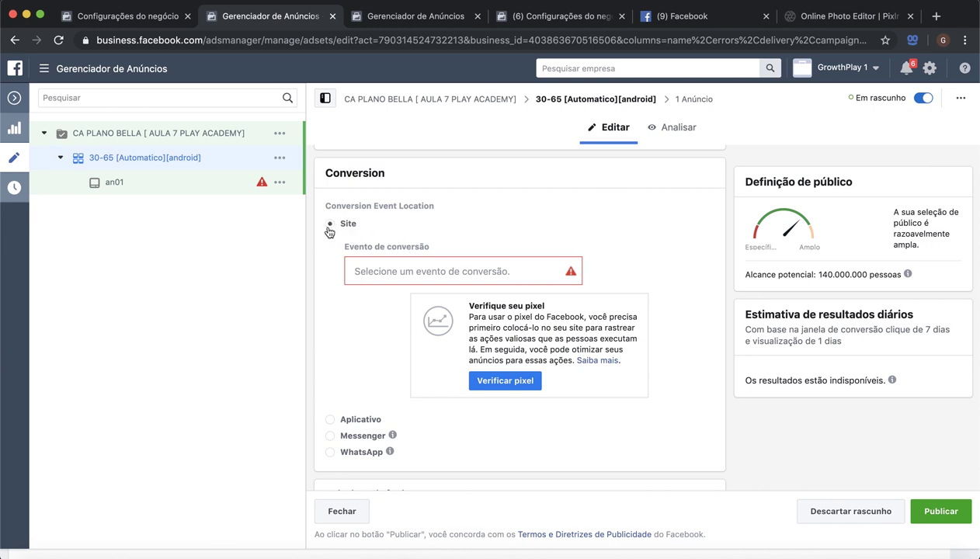
# Examine the Plano Bella pixel's conversion events and their descriptions, from Visualizar conteúdo through Compra
pyautogui.click(381, 271)
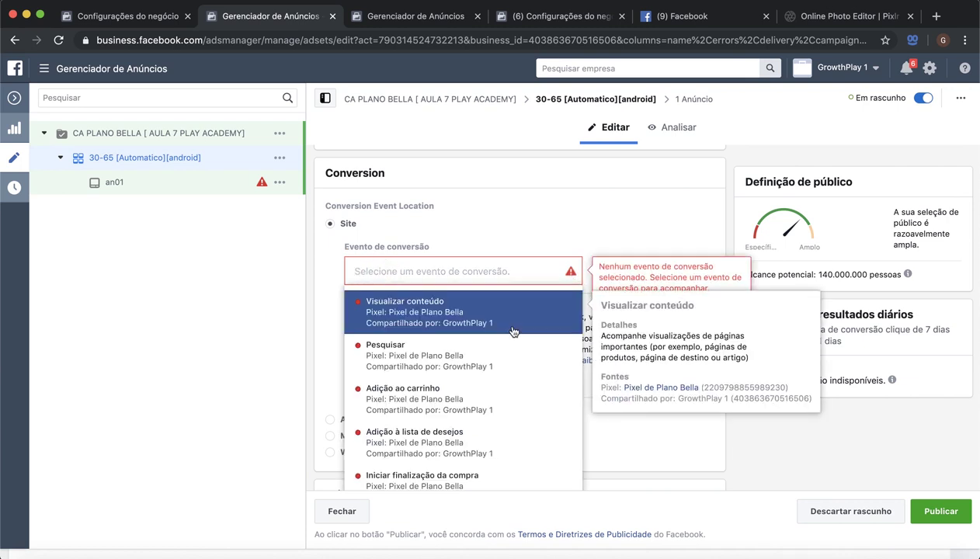
pyautogui.scroll(-2, 584, 192)
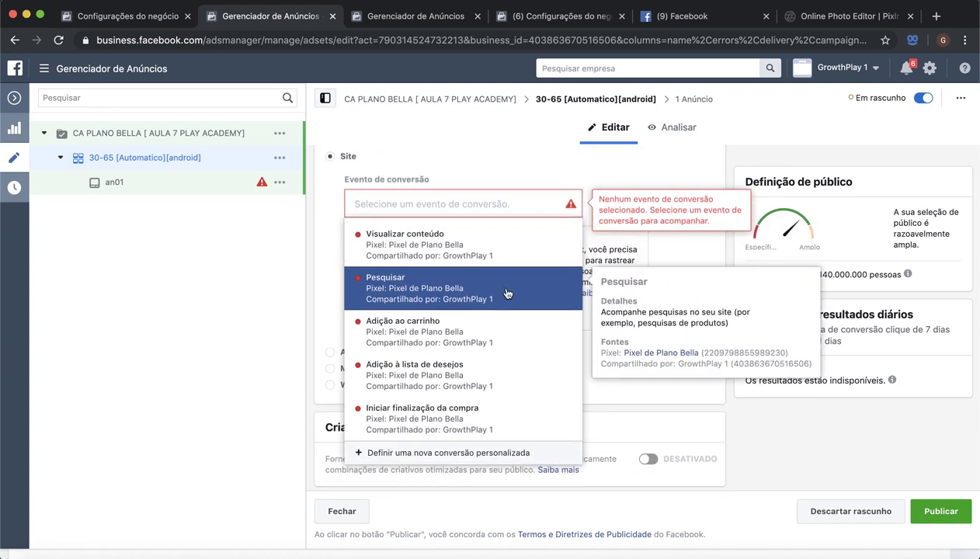
pyautogui.scroll(-2, 506, 292)
pyautogui.scroll(2, 506, 293)
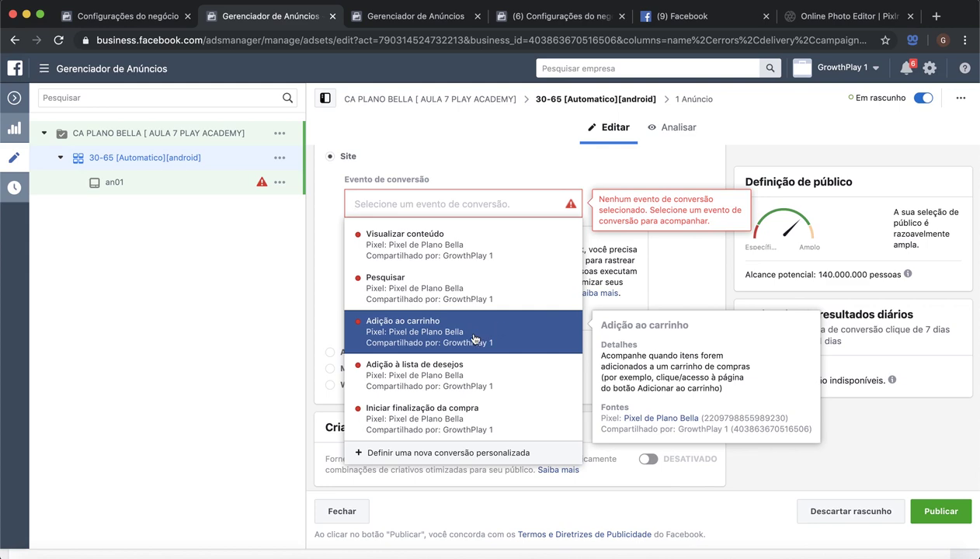
pyautogui.scroll(-2, 427, 375)
pyautogui.scroll(-2, 426, 376)
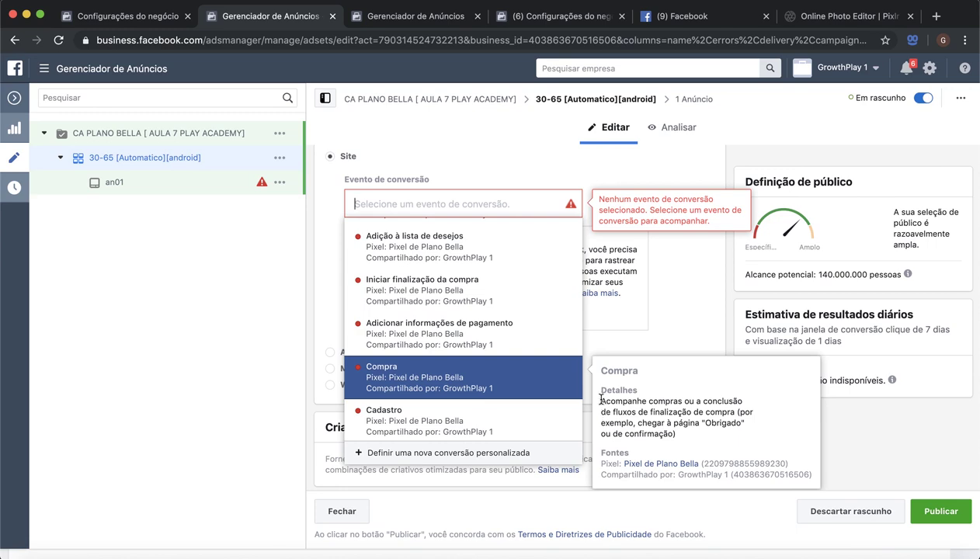
pyautogui.click(635, 404)
# Set the ad set's conversion event to Compra from Pixel de Plano Bella
pyautogui.click(508, 214)
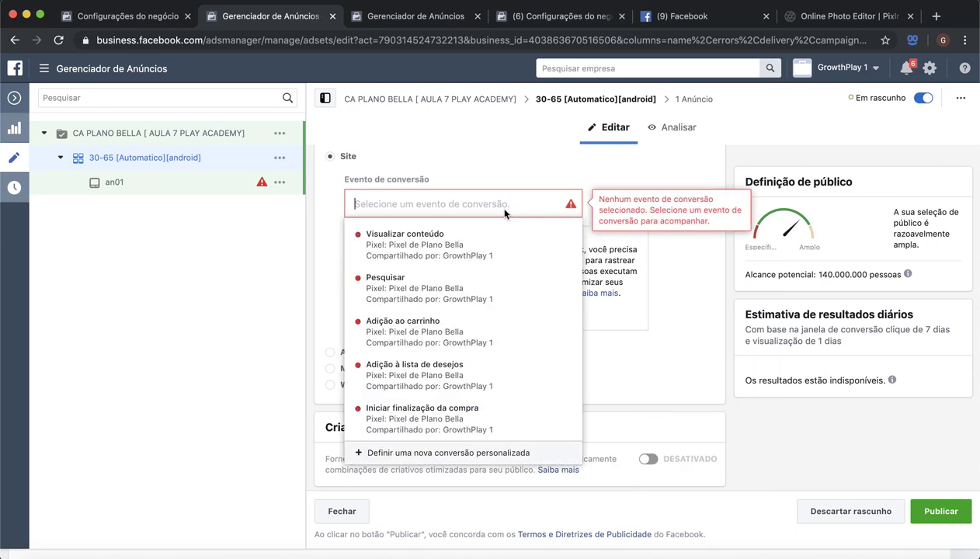
pyautogui.scroll(-2, 433, 358)
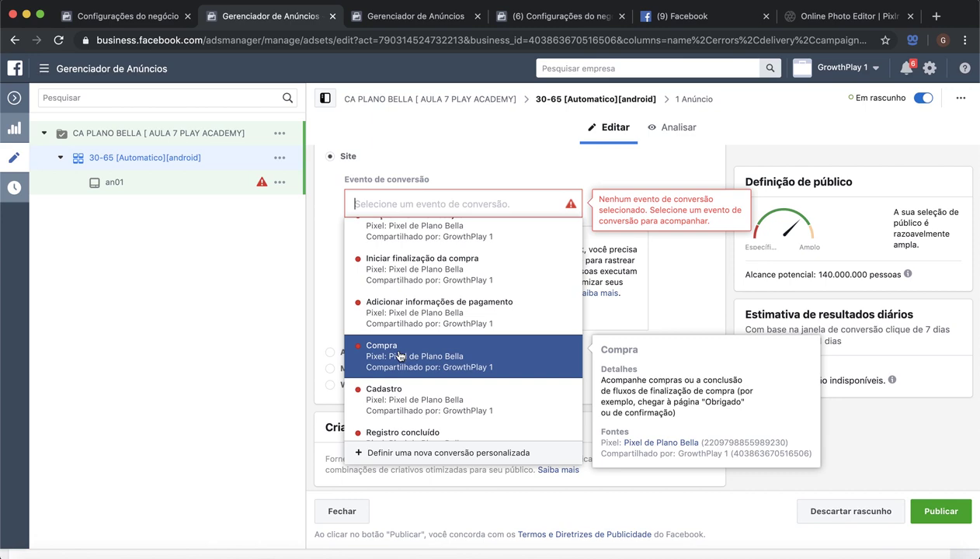
pyautogui.scroll(3, 388, 354)
pyautogui.scroll(2, 431, 325)
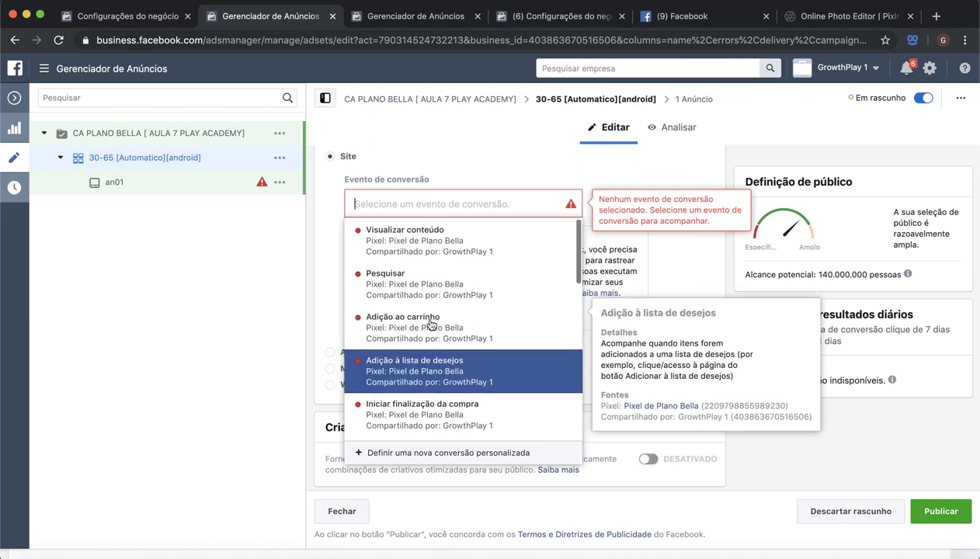
pyautogui.scroll(-5, 424, 340)
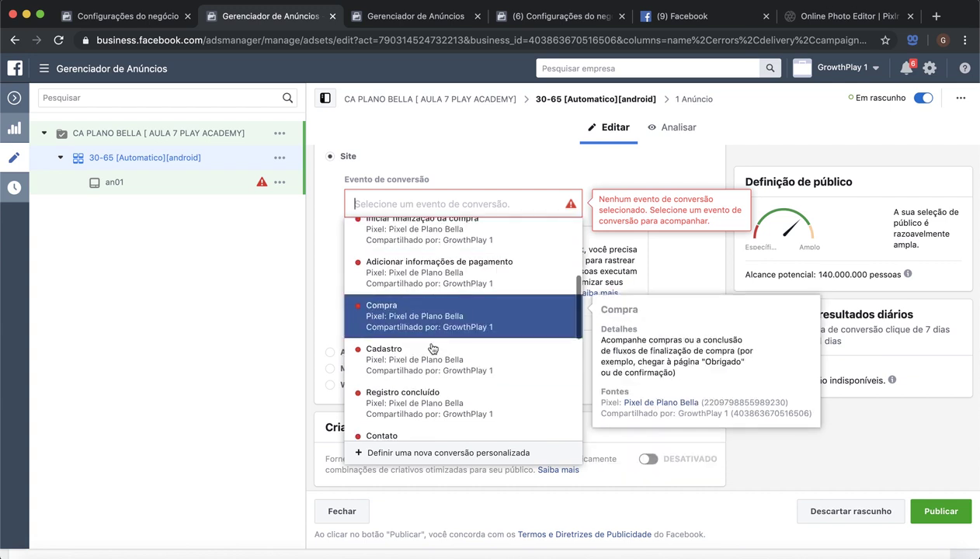
pyautogui.scroll(1, 423, 403)
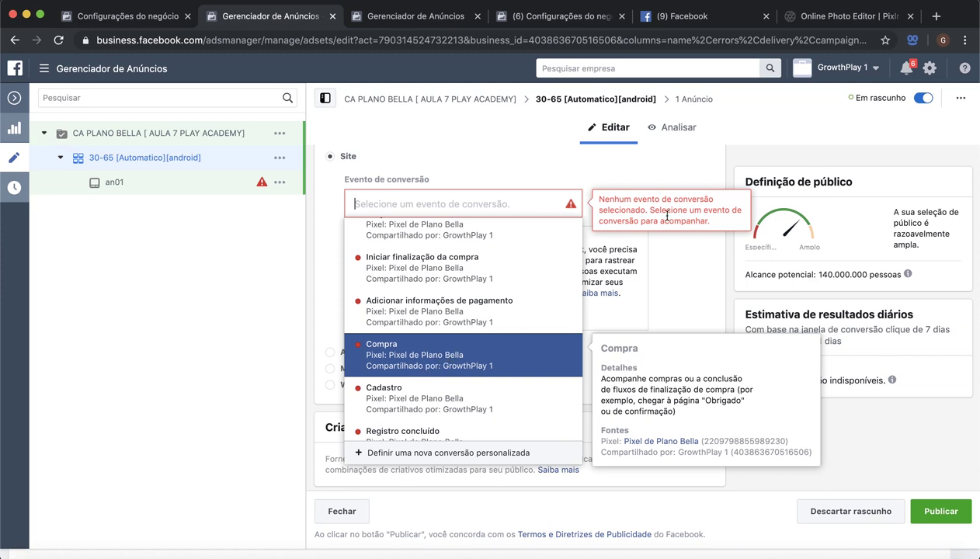
pyautogui.click(417, 377)
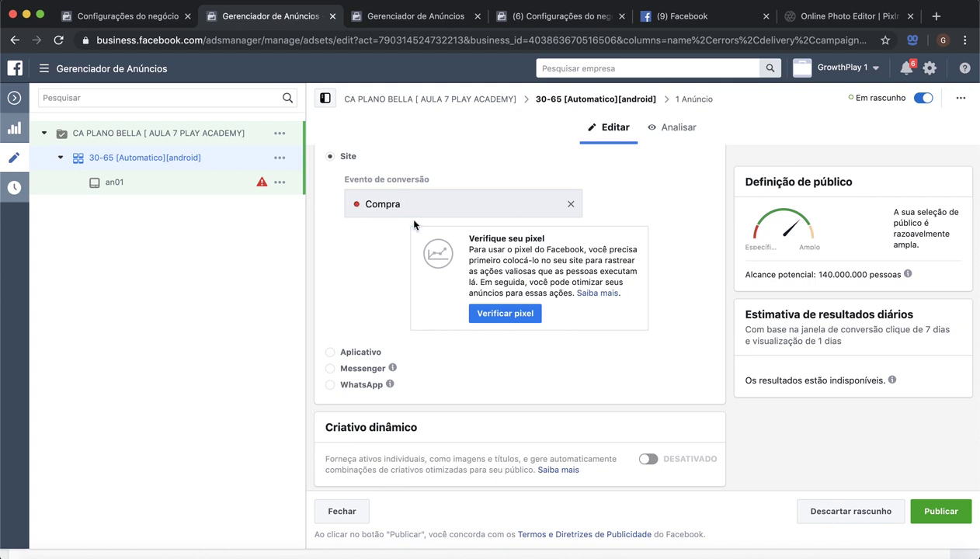
# Review the ad set's Criativo dinâmico, Oferta and Orçamento e programação sections
pyautogui.scroll(-3, 687, 287)
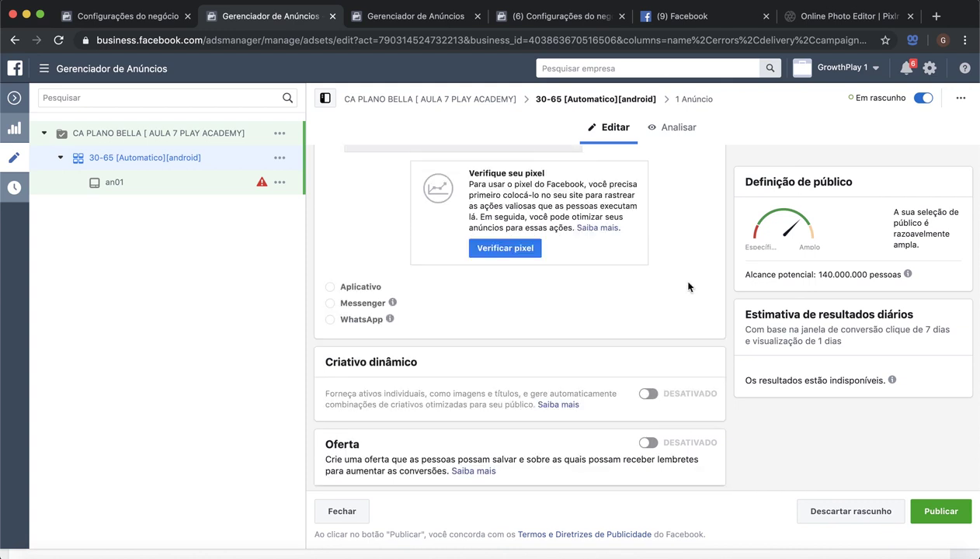
pyautogui.scroll(-2, 687, 287)
pyautogui.scroll(5, 687, 288)
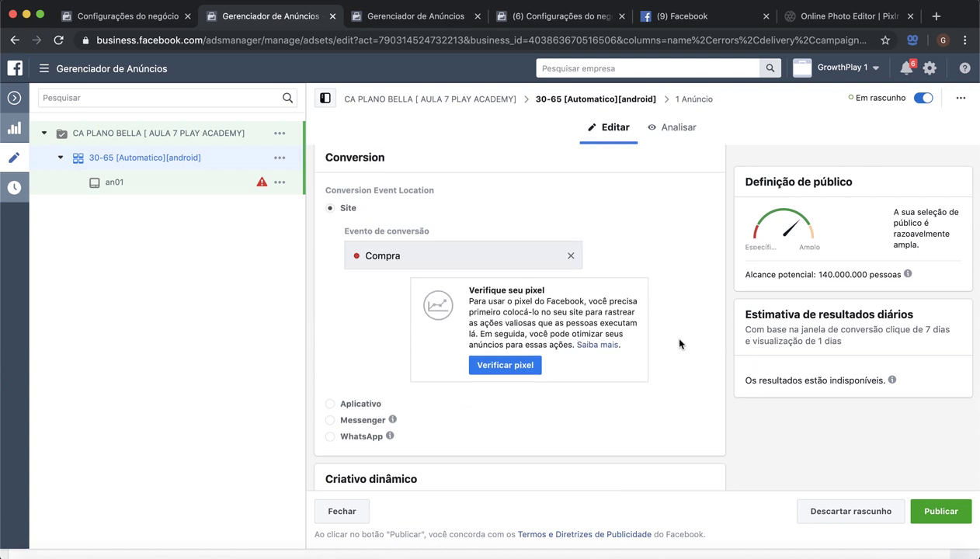
pyautogui.scroll(-5, 680, 344)
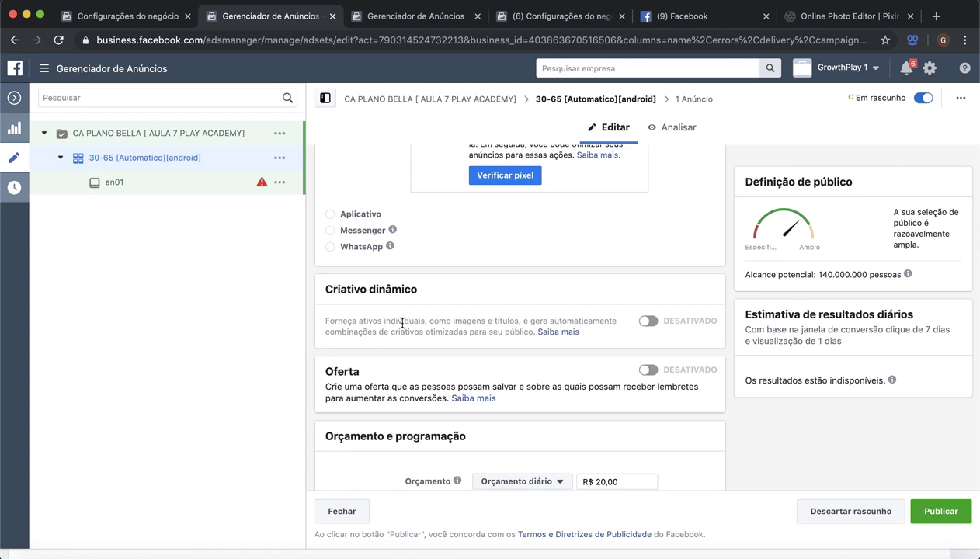
pyautogui.scroll(-3, 397, 317)
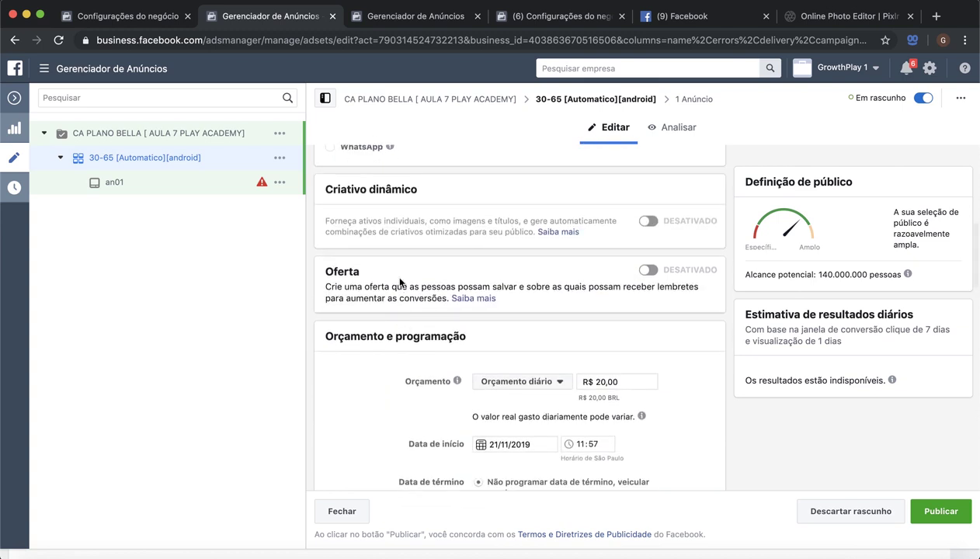
# Set the ad set's daily budget to R$ 35,00 under Orçamento e programação
pyautogui.scroll(-4, 394, 273)
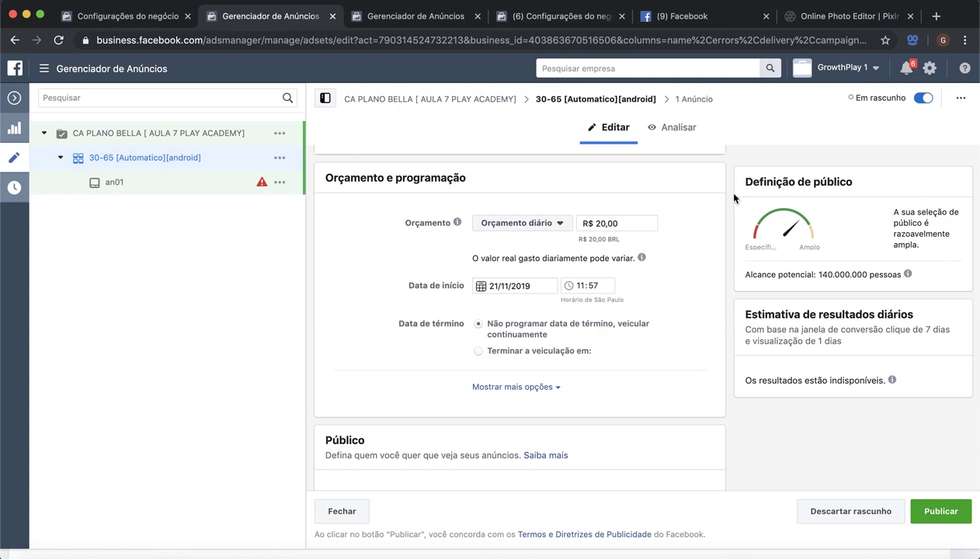
pyautogui.click(609, 223)
pyautogui.doubleClick(622, 223)
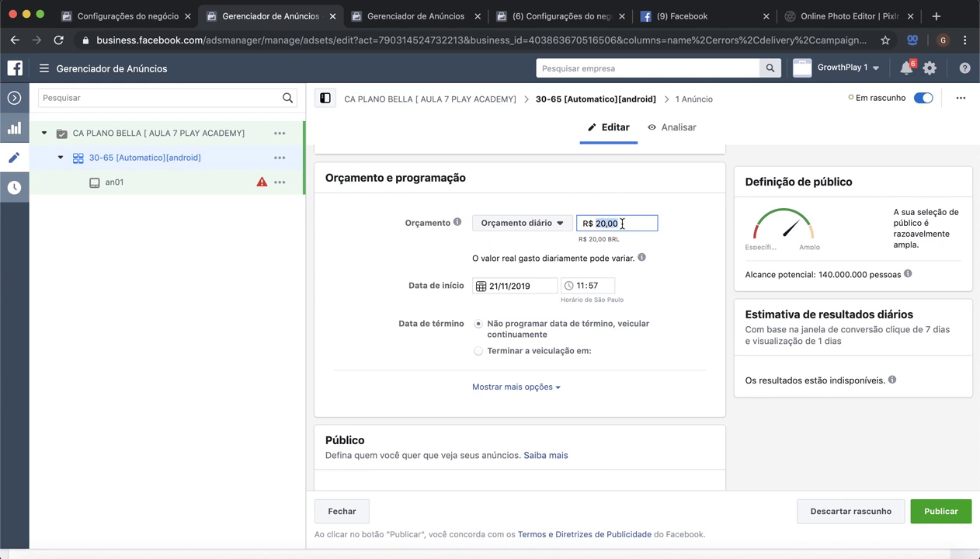
pyautogui.click(623, 224)
pyautogui.doubleClick(630, 226)
pyautogui.write('35')
pyautogui.click(715, 220)
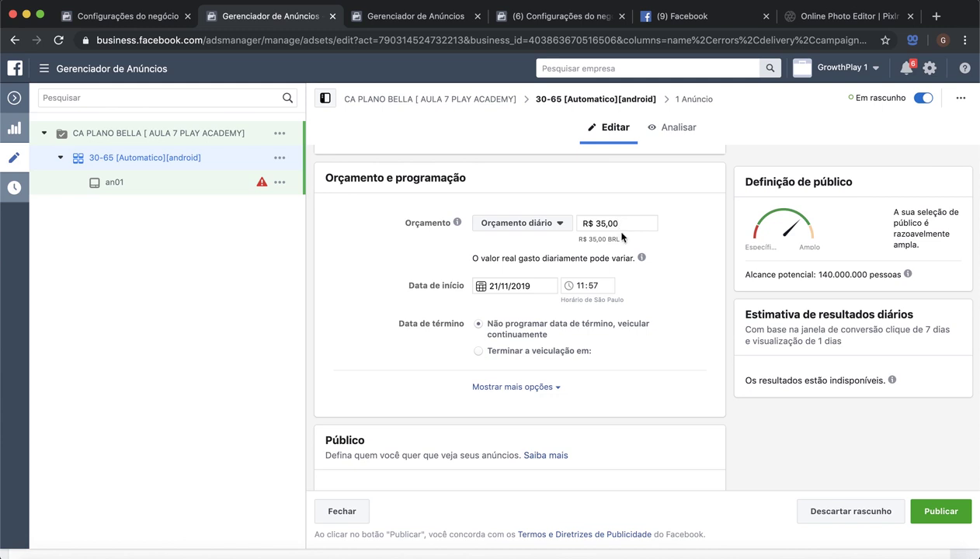
# Review the ad set's daily budget, start and end date options, and the Público section with its location, age and gender targeting
pyautogui.click(595, 223)
pyautogui.doubleClick(612, 224)
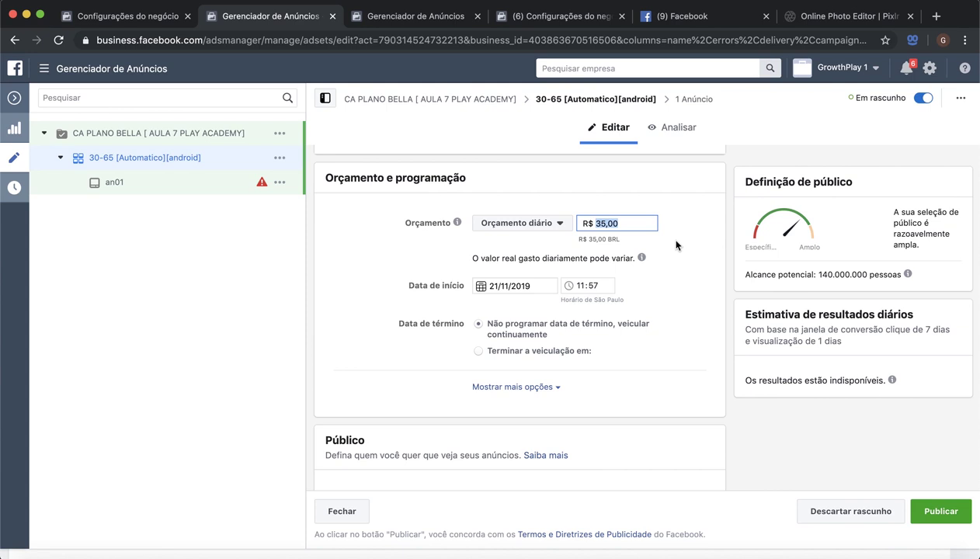
pyautogui.scroll(-1, 676, 245)
pyautogui.scroll(1, 676, 245)
pyautogui.scroll(-1, 675, 246)
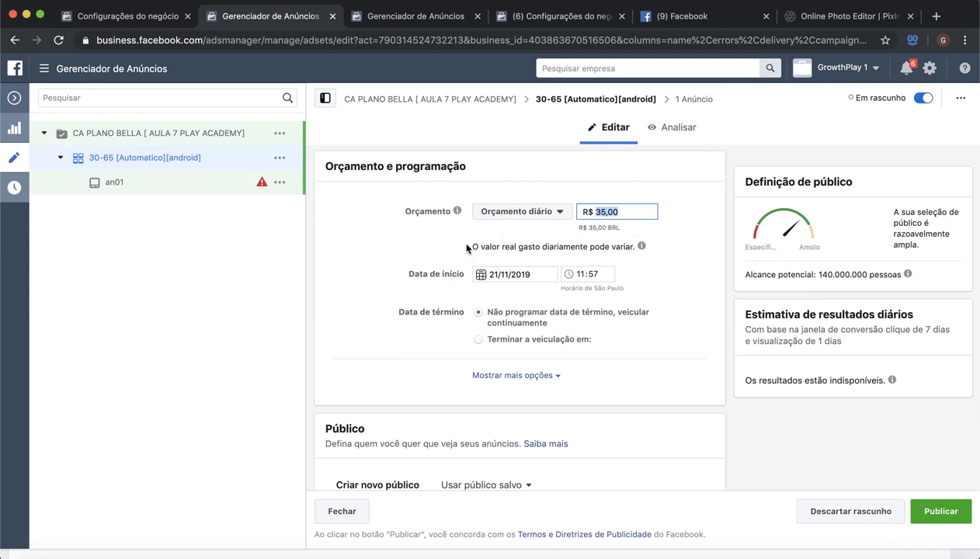
pyautogui.moveTo(642, 246)
pyautogui.scroll(-3, 524, 322)
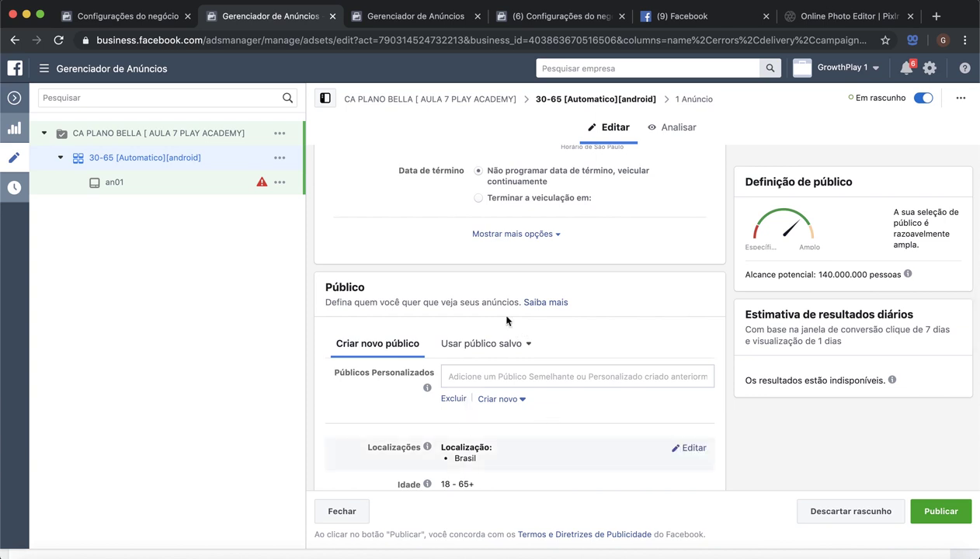
pyautogui.scroll(2, 534, 282)
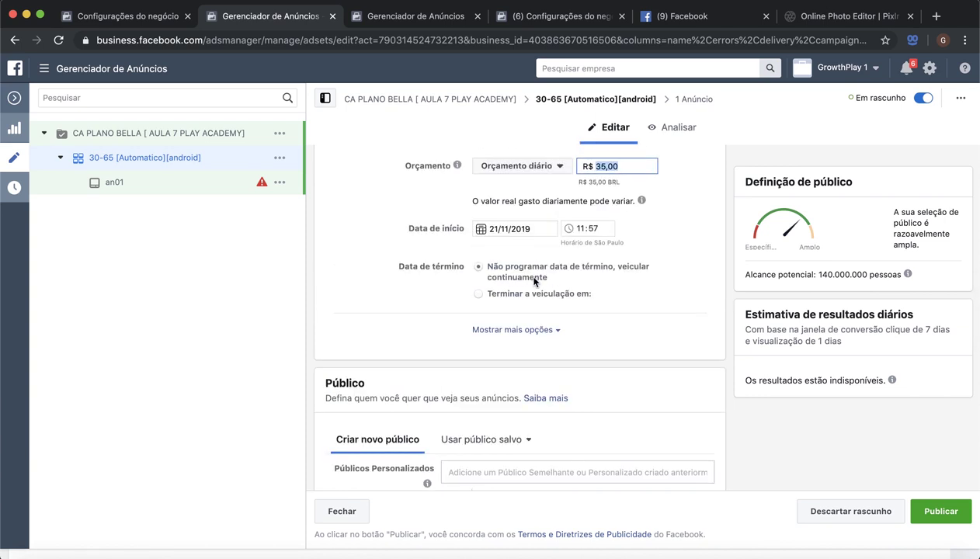
pyautogui.scroll(-6, 538, 366)
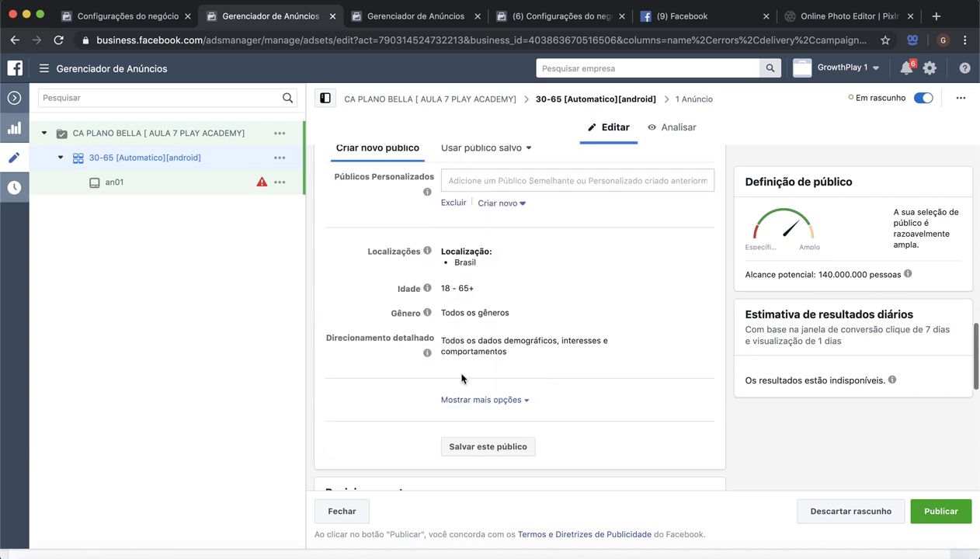
pyautogui.scroll(6, 520, 322)
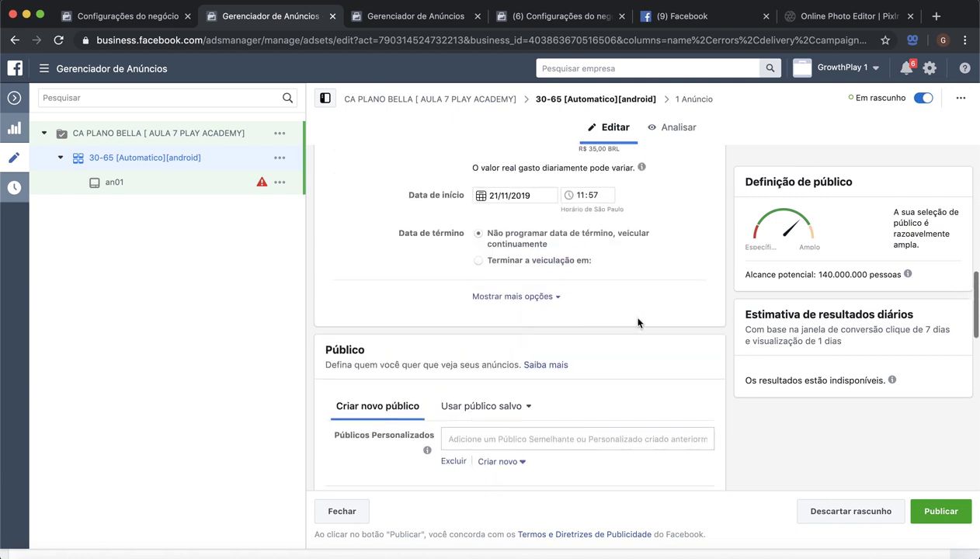
pyautogui.scroll(1, 638, 322)
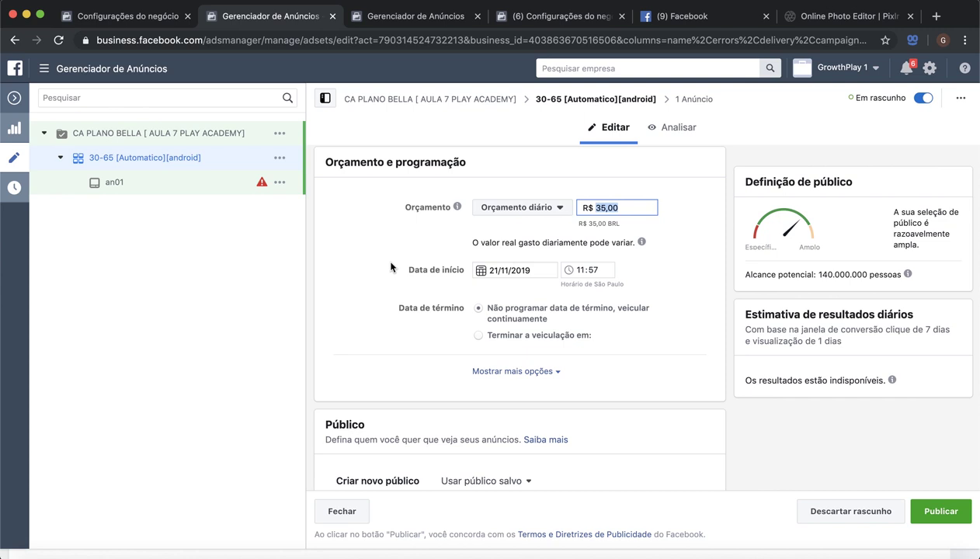
pyautogui.scroll(1, 390, 267)
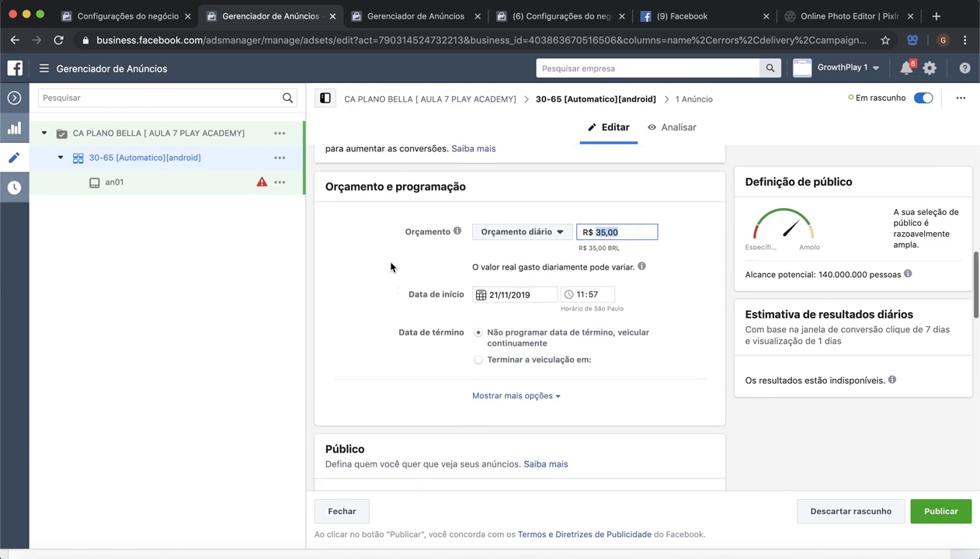
pyautogui.scroll(-2, 636, 274)
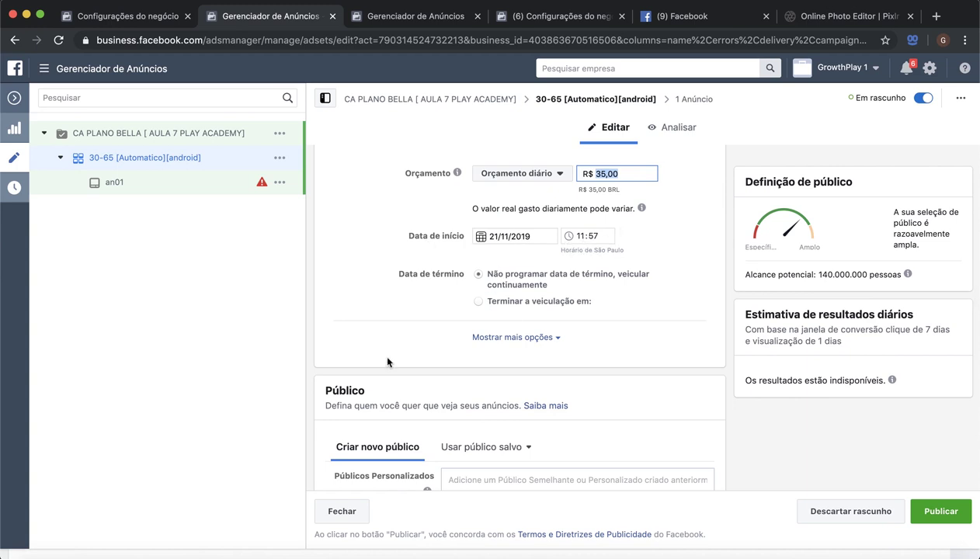
pyautogui.scroll(-1, 382, 352)
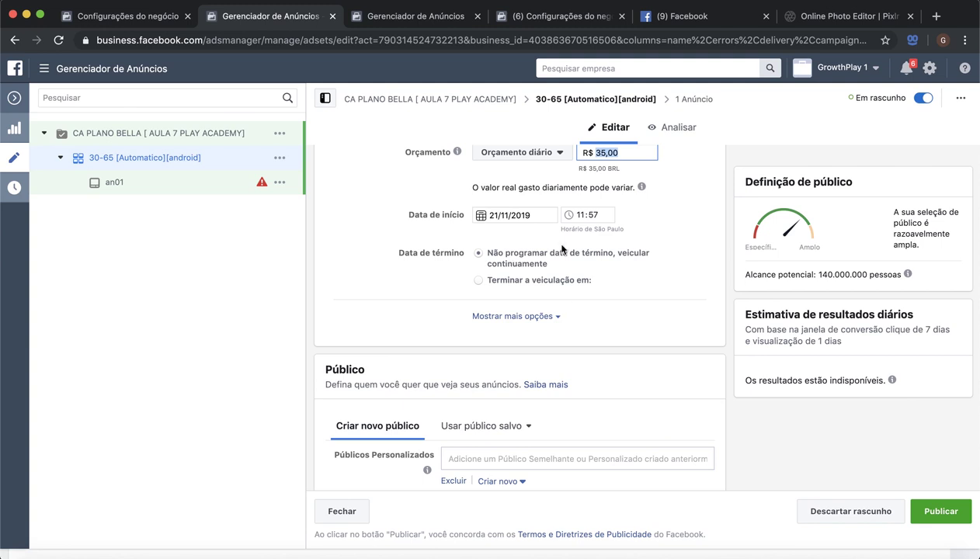
pyautogui.scroll(3, 453, 253)
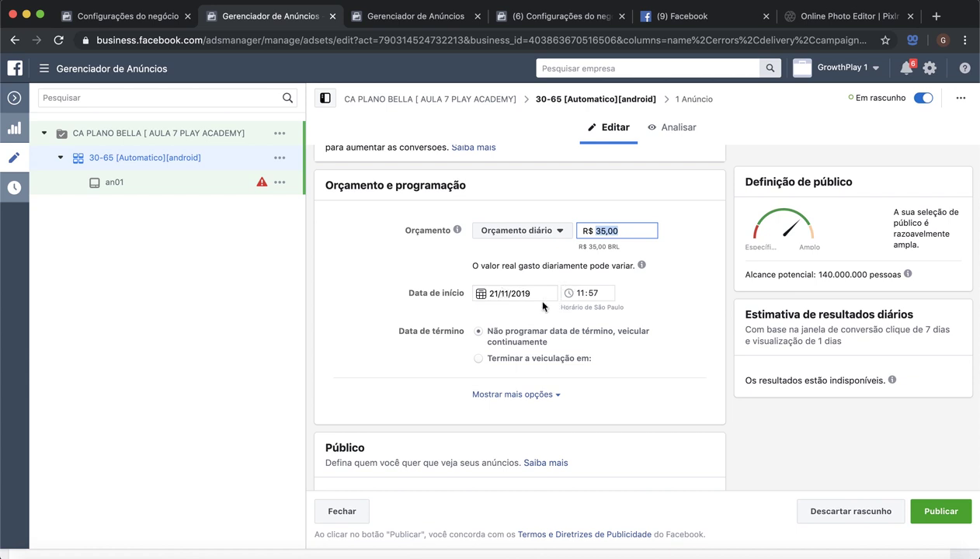
# Inspect the Data de início calendar and start time, and review the end date options without changing the schedule
pyautogui.click(503, 292)
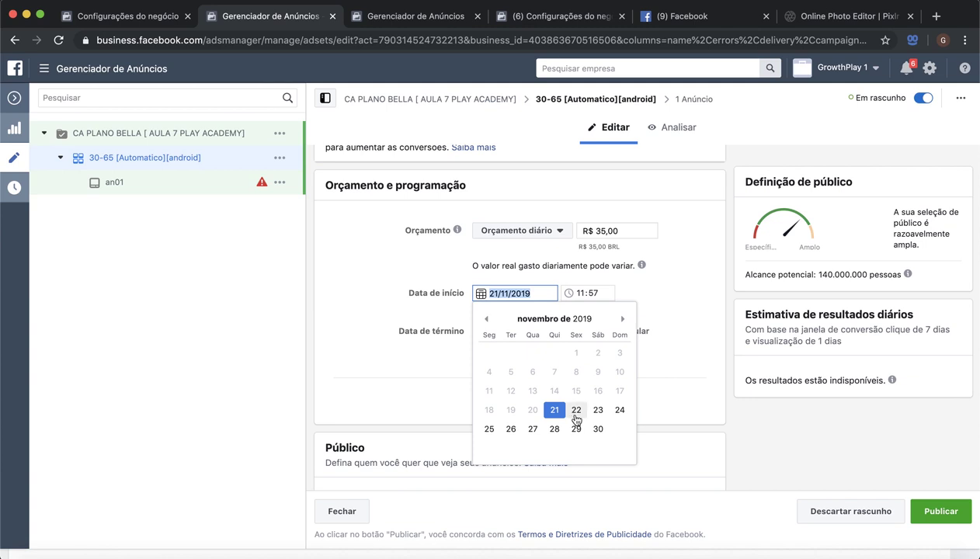
pyautogui.click(579, 294)
pyautogui.click(698, 304)
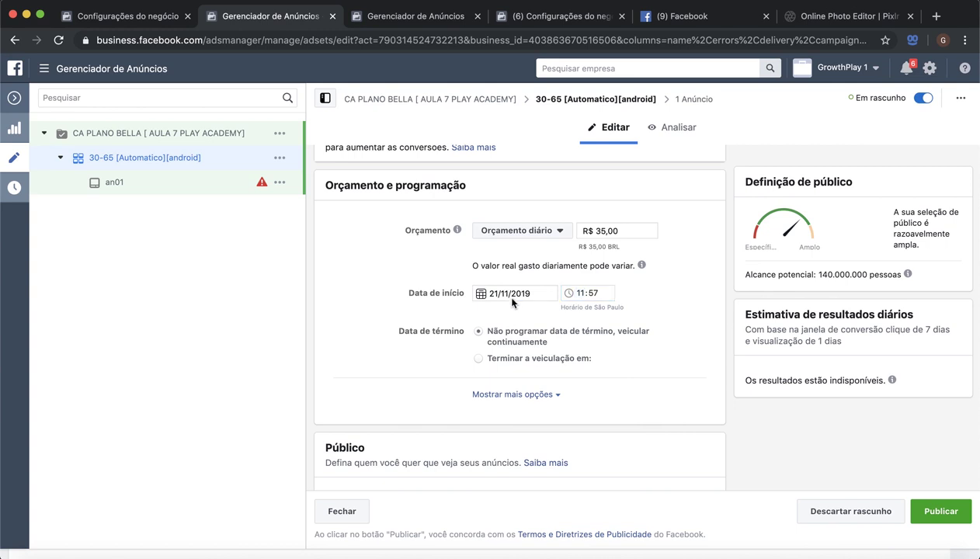
pyautogui.scroll(-1, 493, 318)
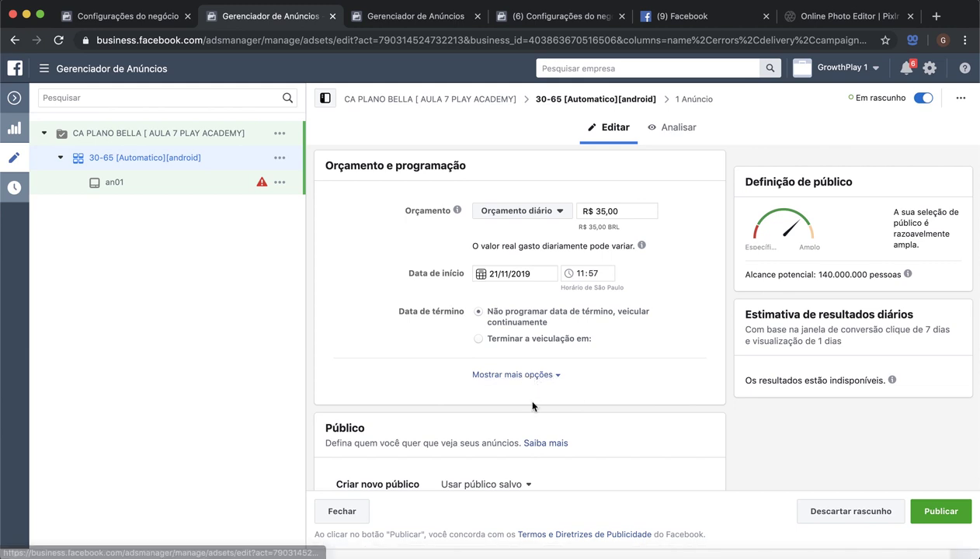
pyautogui.scroll(-1, 533, 405)
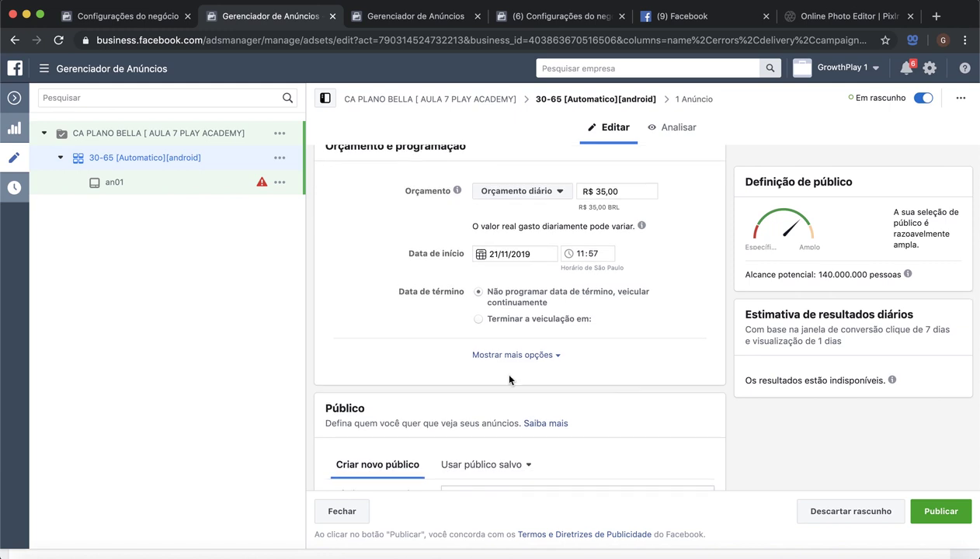
pyautogui.scroll(-1, 509, 378)
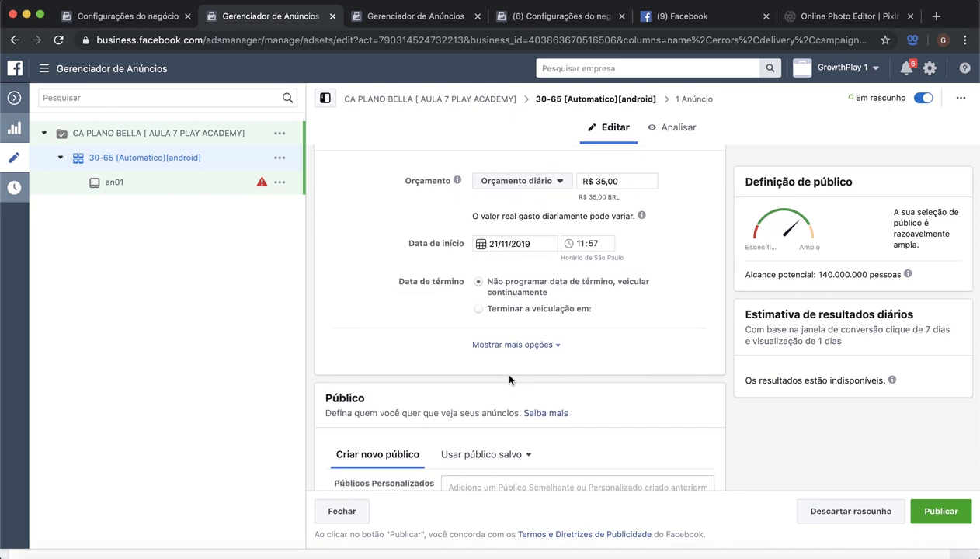
pyautogui.scroll(-1, 509, 380)
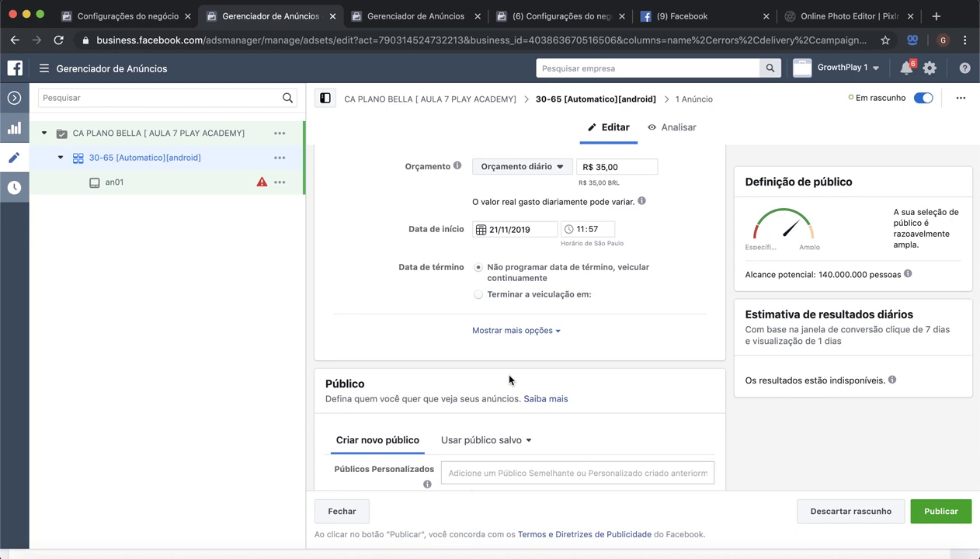
pyautogui.scroll(-1, 509, 380)
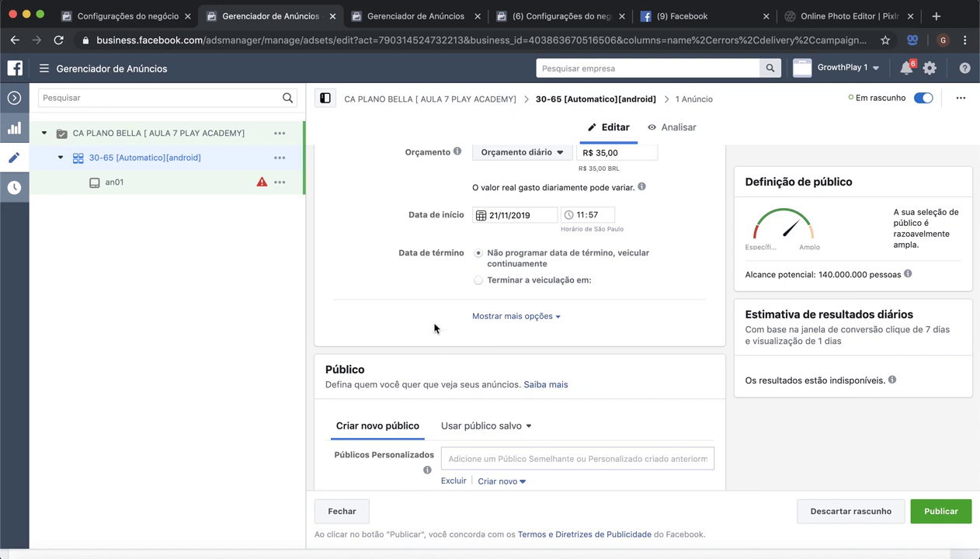
# Set the audience's minimum age to 30 in the Público section
pyautogui.scroll(-3, 437, 321)
pyautogui.scroll(-6, 425, 297)
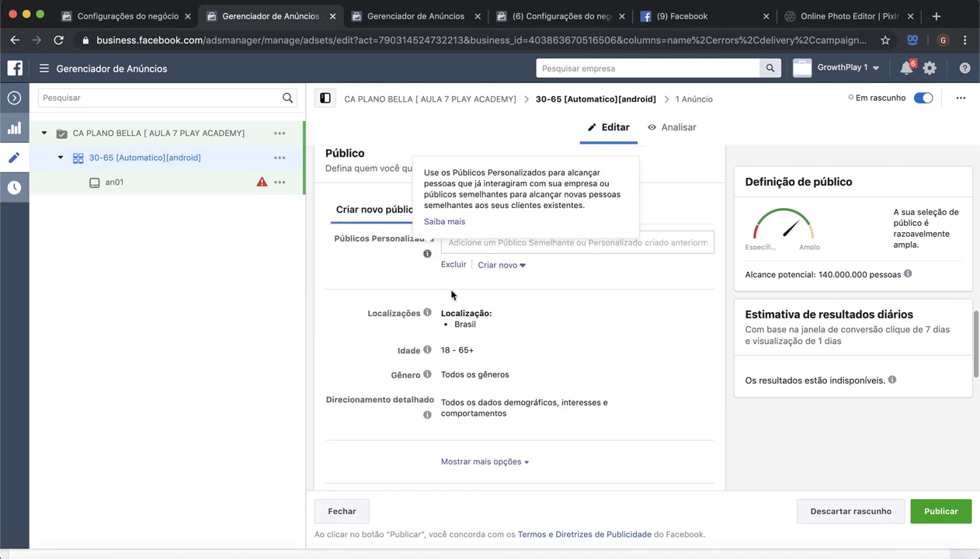
pyautogui.scroll(-1, 402, 424)
pyautogui.scroll(-1, 402, 424)
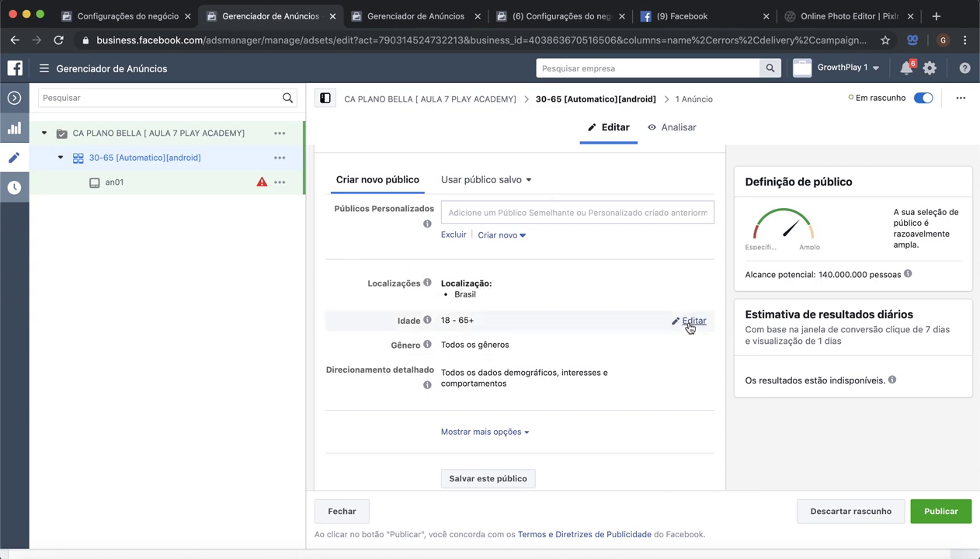
pyautogui.click(689, 321)
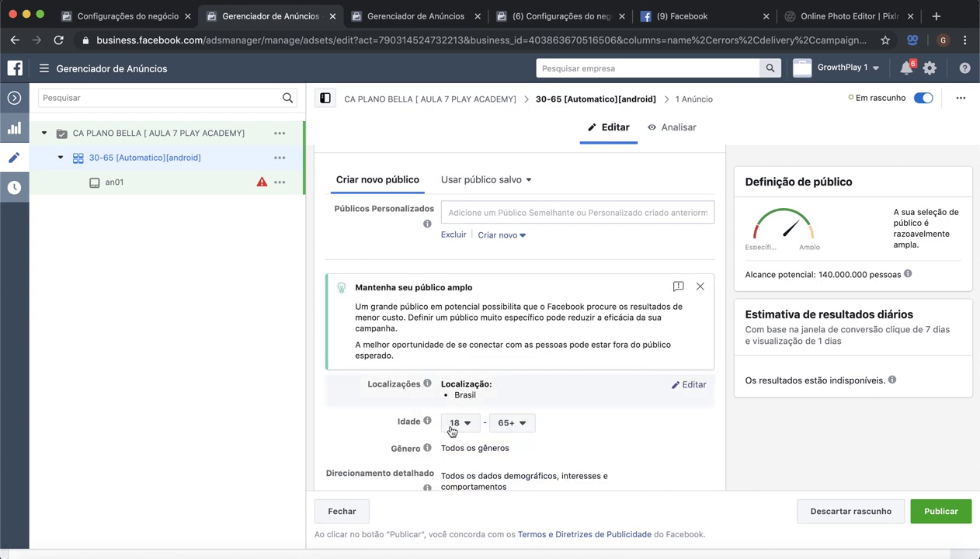
pyautogui.click(457, 423)
pyautogui.scroll(-4, 465, 370)
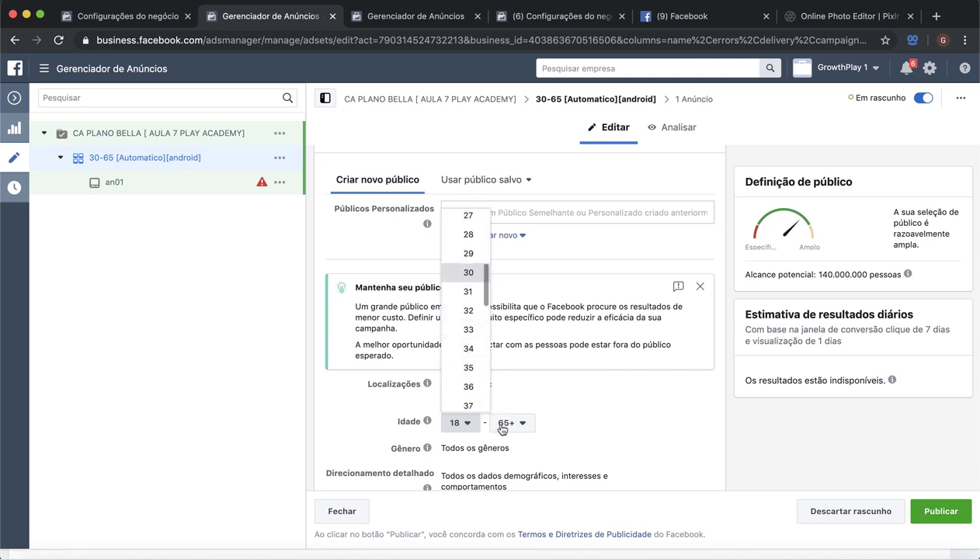
pyautogui.press('Return')
pyautogui.scroll(-1, 404, 416)
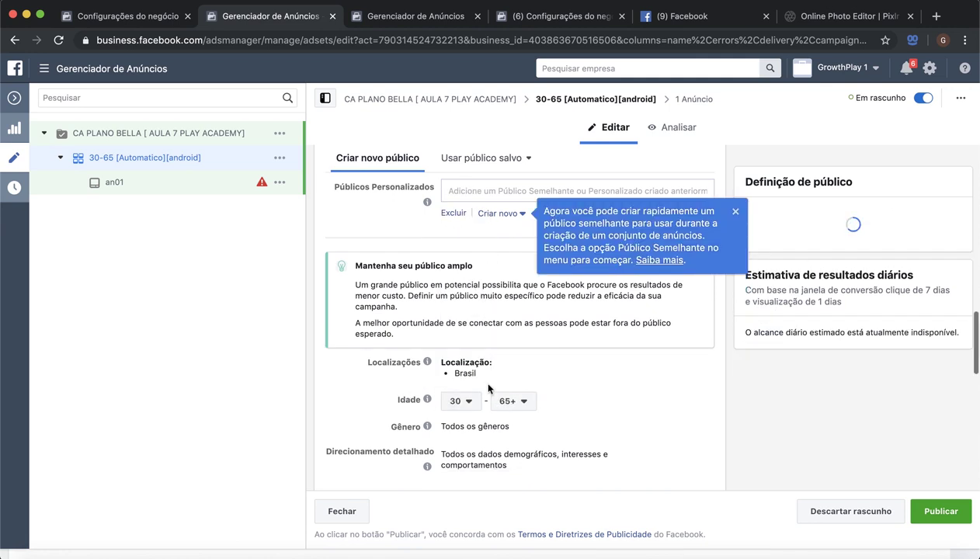
# Open the audience's Localizações for editing and review the location targeting options for Brasil
pyautogui.moveTo(704, 368)
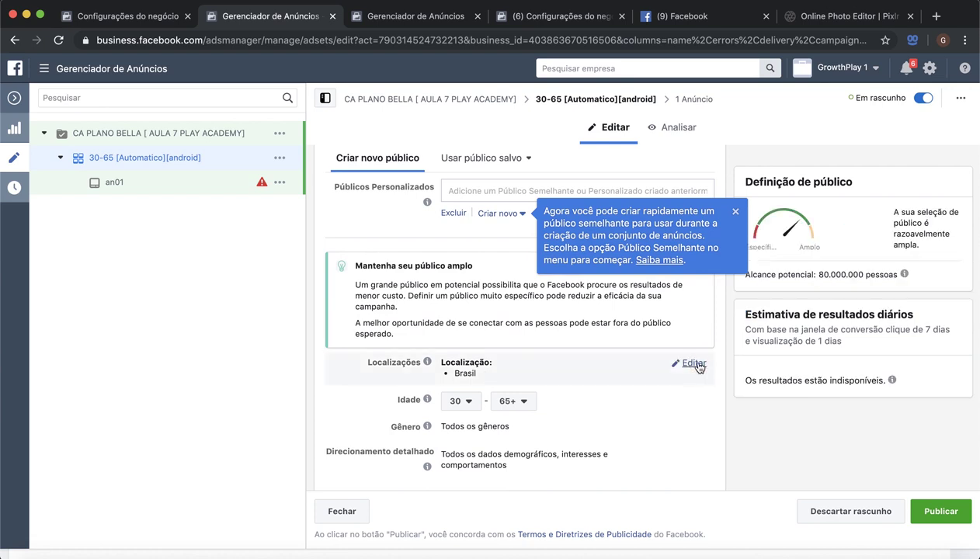
pyautogui.click(684, 363)
pyautogui.scroll(-5, 387, 388)
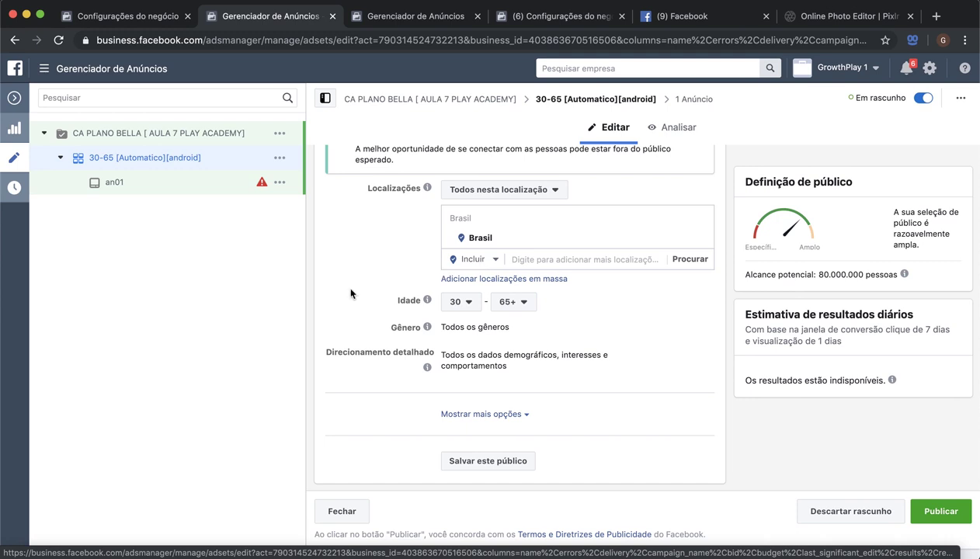
# Restrict the audience's gender to Mulheres
pyautogui.scroll(-1, 345, 284)
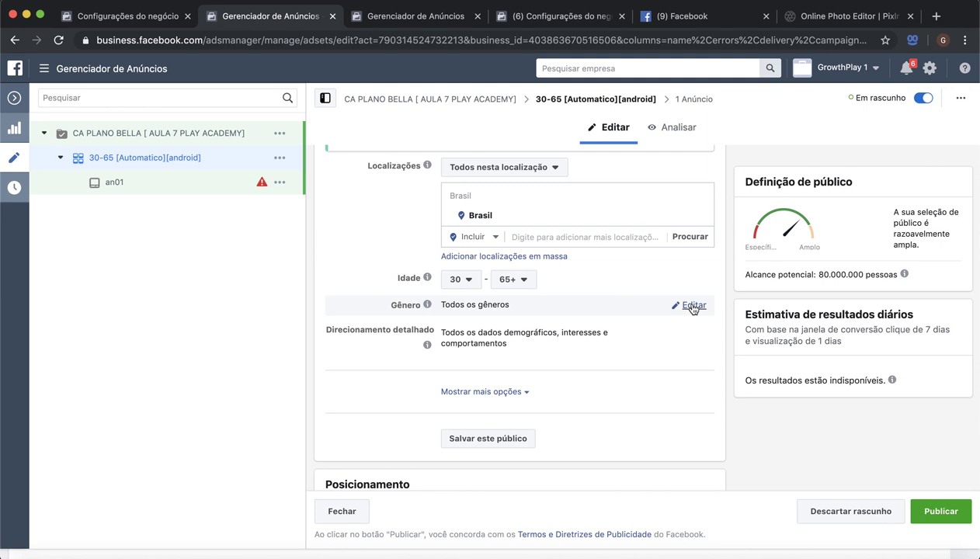
pyautogui.click(689, 305)
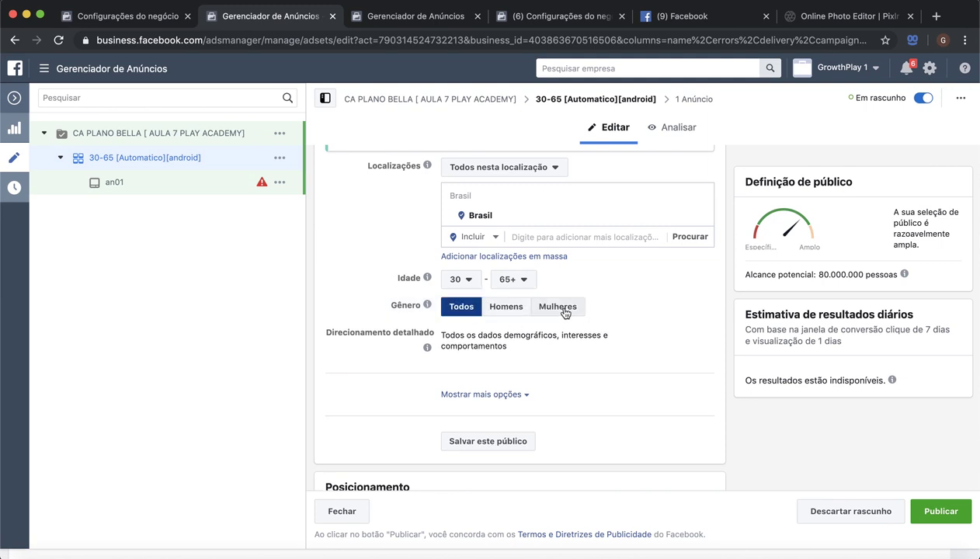
pyautogui.click(561, 309)
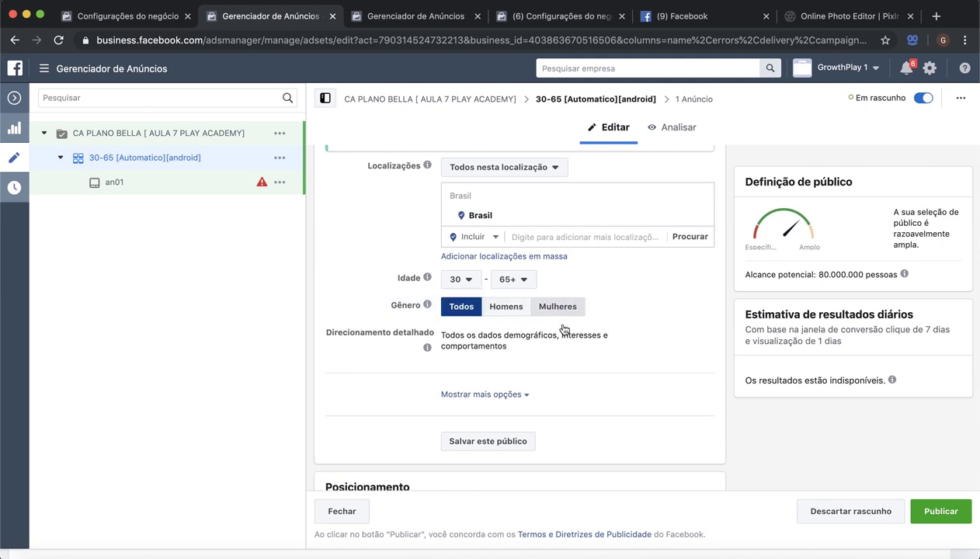
pyautogui.click(555, 308)
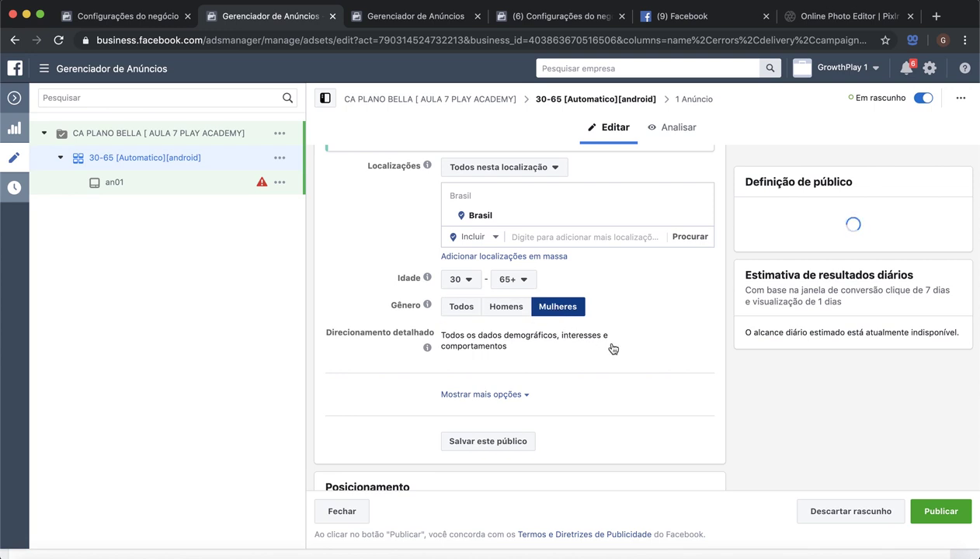
# Open the audience's Direcionamento detalhado for editing and review its inclusion, exclusion and expansion options
pyautogui.click(693, 346)
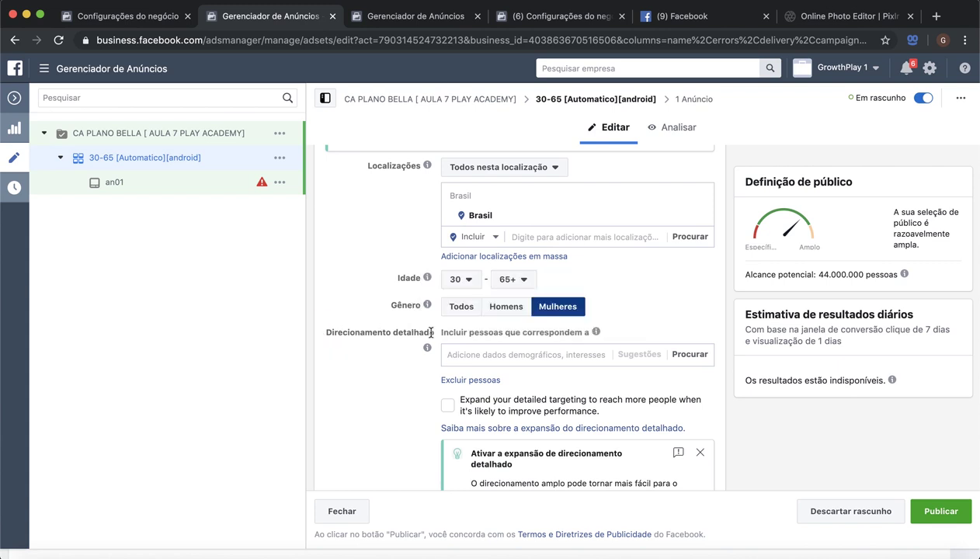
pyautogui.moveTo(320, 331); pyautogui.dragTo(595, 344)
pyautogui.click(410, 365)
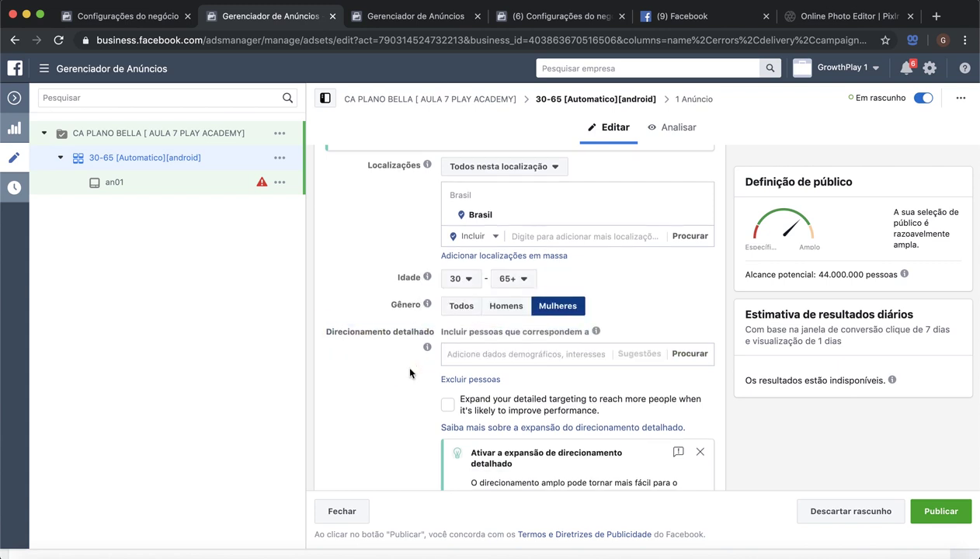
pyautogui.scroll(-1, 409, 371)
pyautogui.scroll(-1, 409, 373)
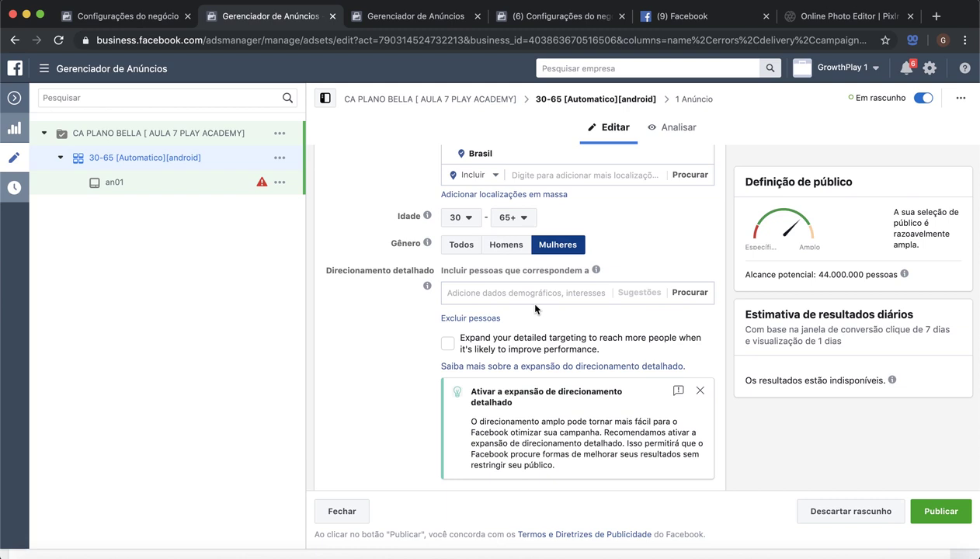
# Add the interest Concurso público to the people included in the audience's Direcionamento detalhado
pyautogui.click(519, 291)
pyautogui.write('concu')
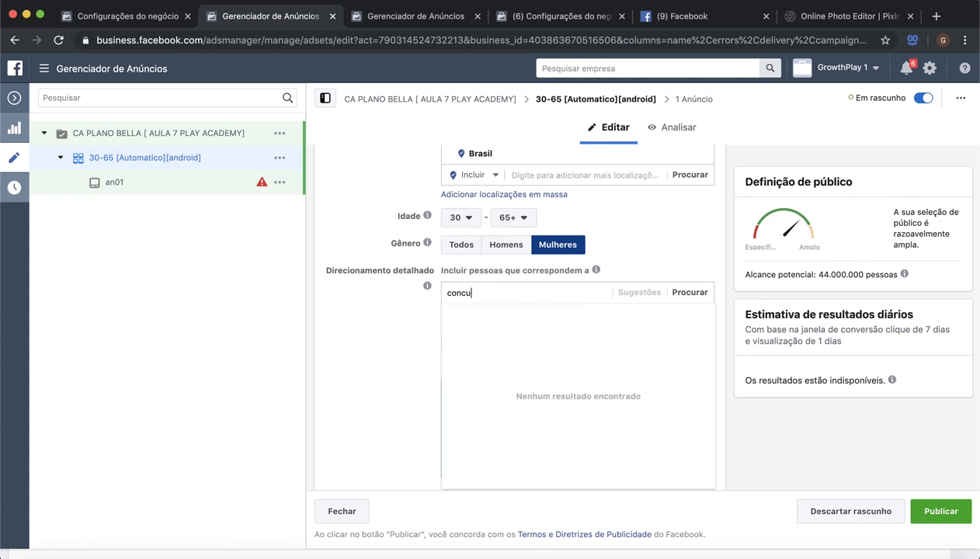
pyautogui.write('rso ')
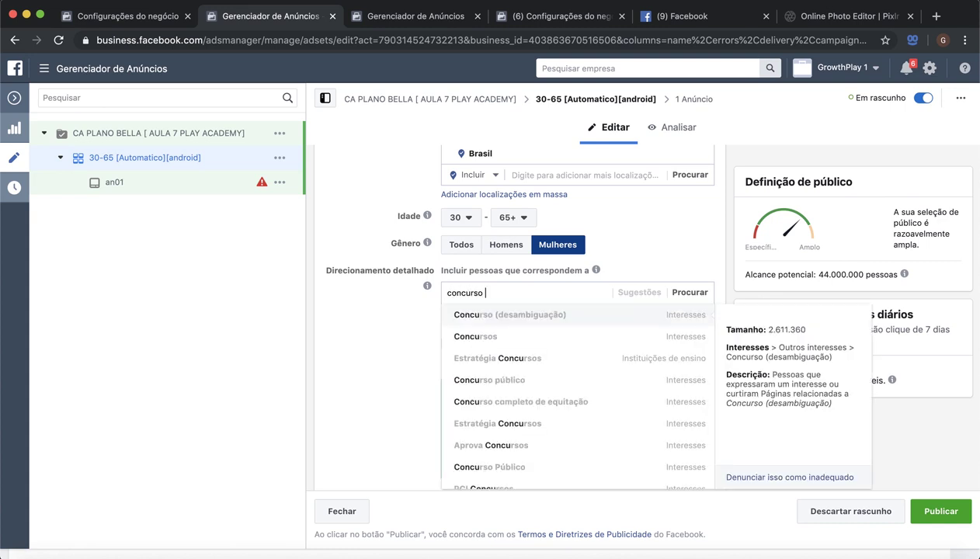
pyautogui.write('publico')
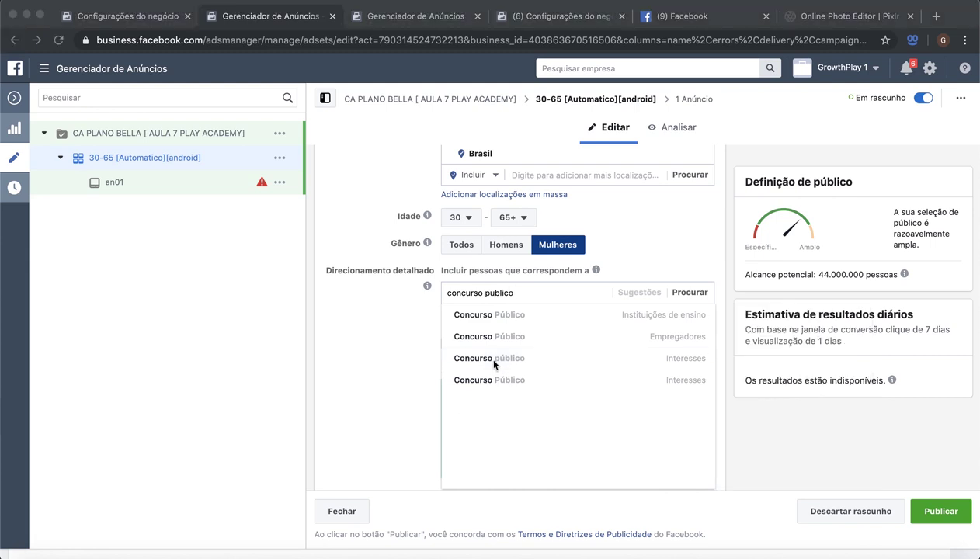
pyautogui.click(519, 420)
pyautogui.moveTo(527, 361)
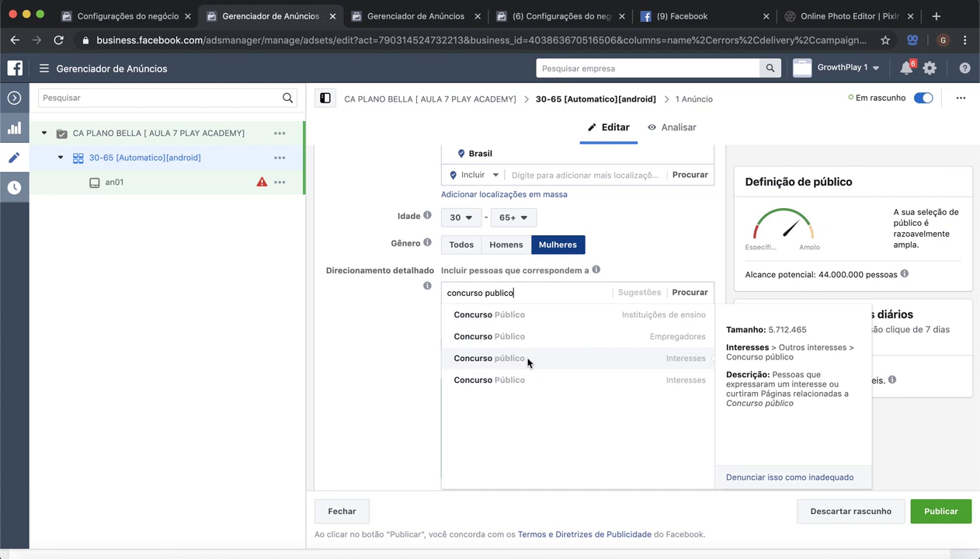
pyautogui.click(526, 361)
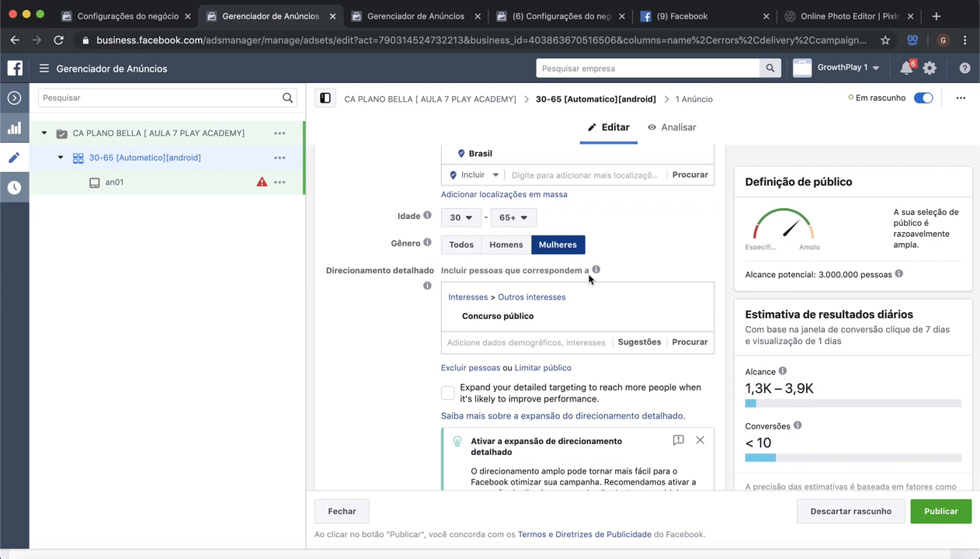
# Remove the Concurso público interest from the audience's included detailed targeting
pyautogui.moveTo(527, 319)
pyautogui.moveTo(697, 317)
pyautogui.click(697, 300)
pyautogui.click(696, 300)
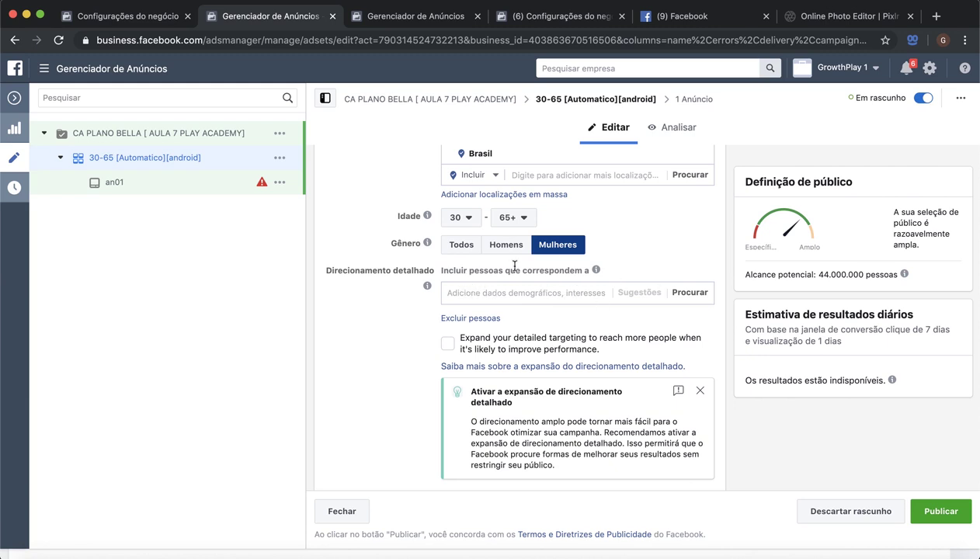
# Browse the detailed targeting categories under Dados demográficos, examining the options in Formação and Financeiro
pyautogui.scroll(-1, 543, 296)
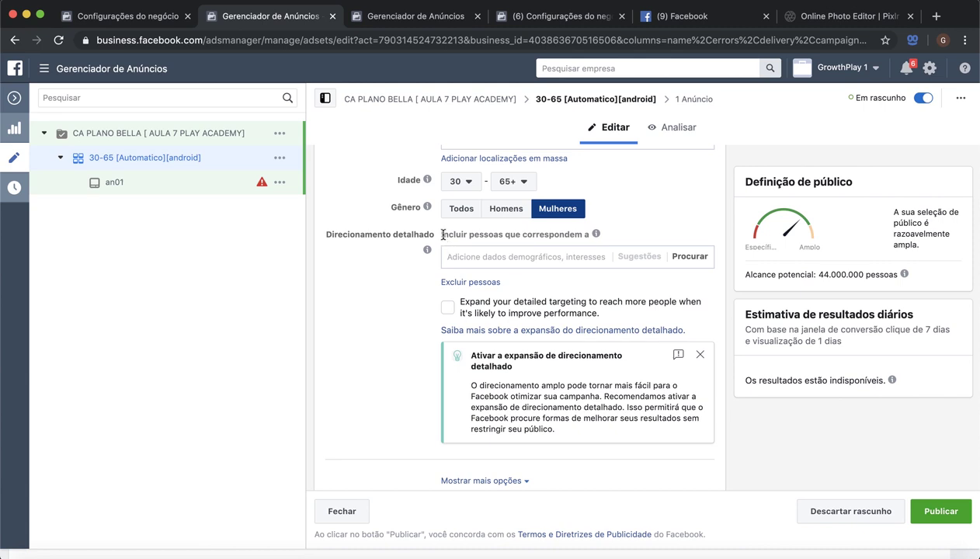
pyautogui.click(578, 254)
pyautogui.click(700, 258)
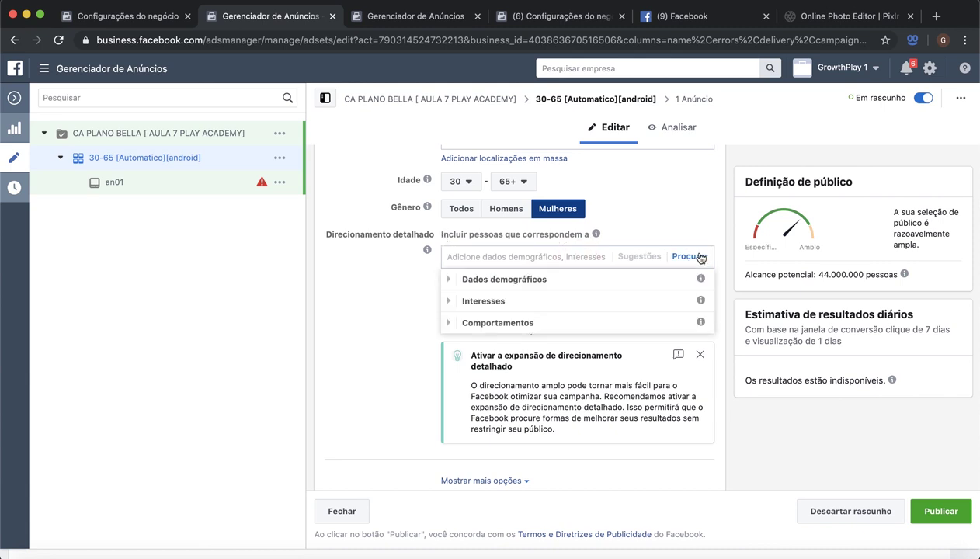
pyautogui.click(502, 282)
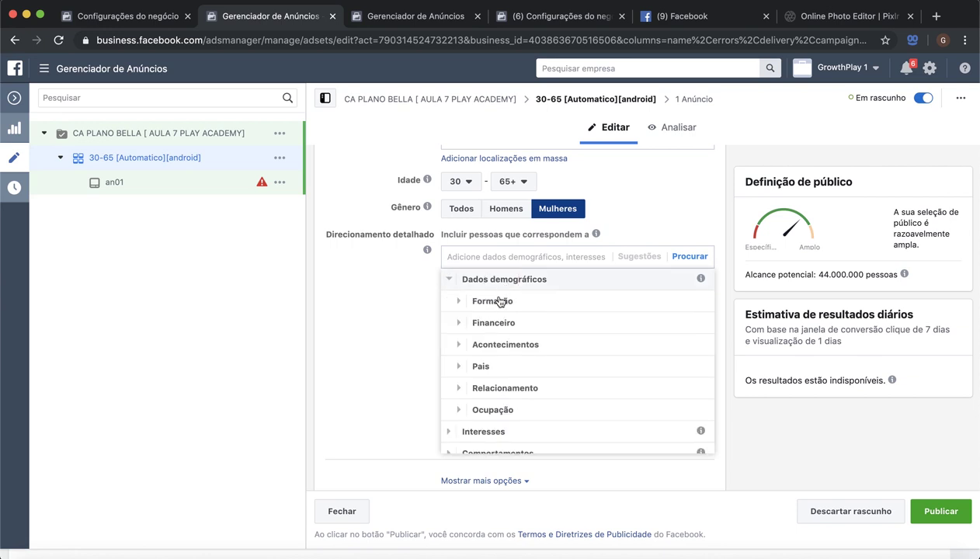
pyautogui.click(499, 301)
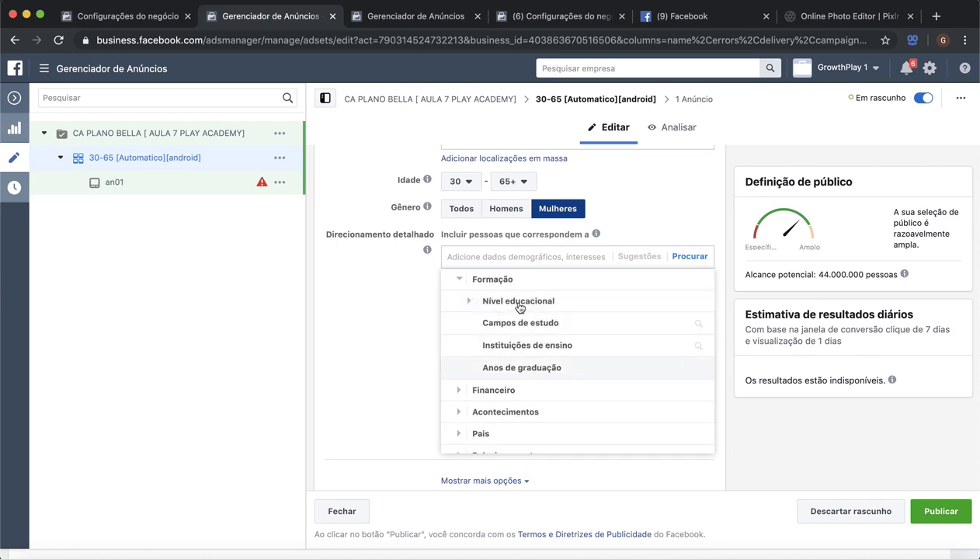
pyautogui.click(493, 279)
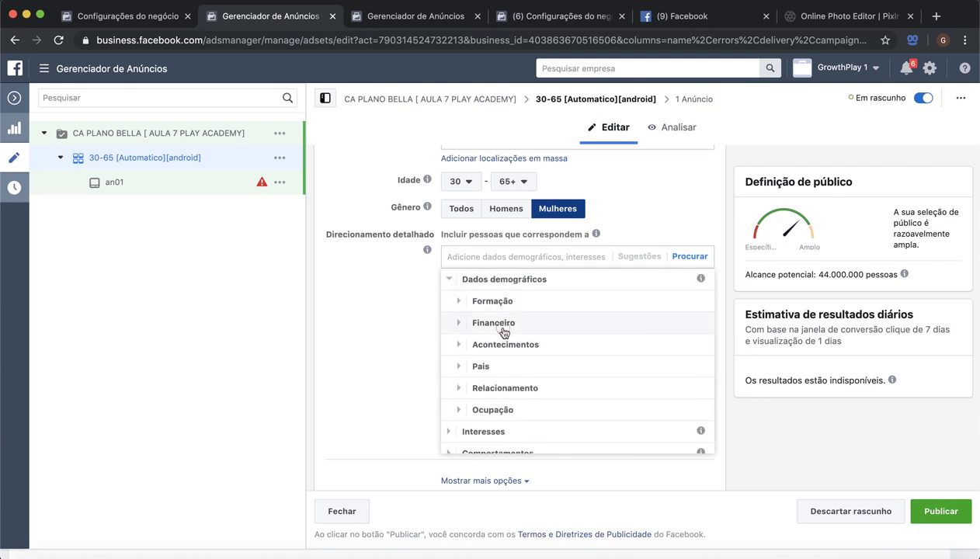
pyautogui.click(503, 325)
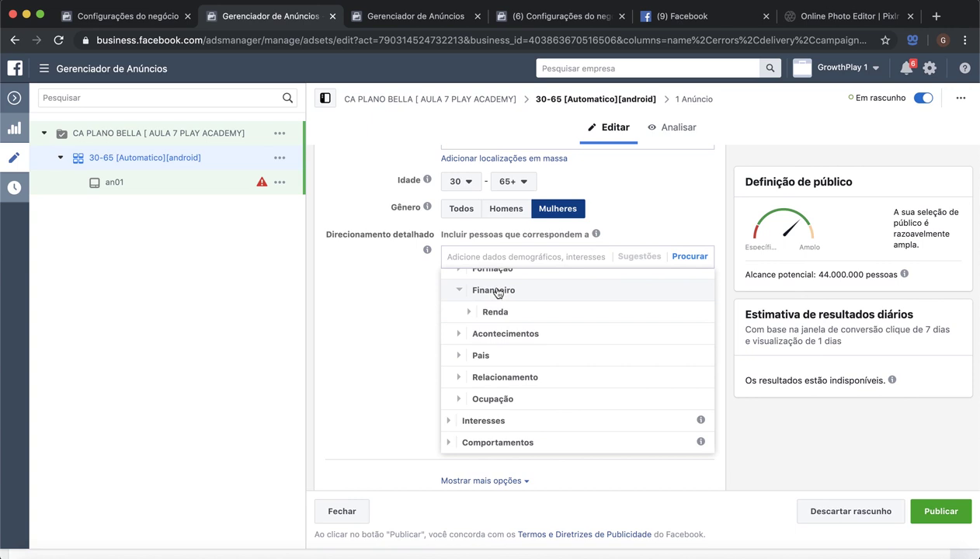
pyautogui.click(497, 292)
pyautogui.click(675, 218)
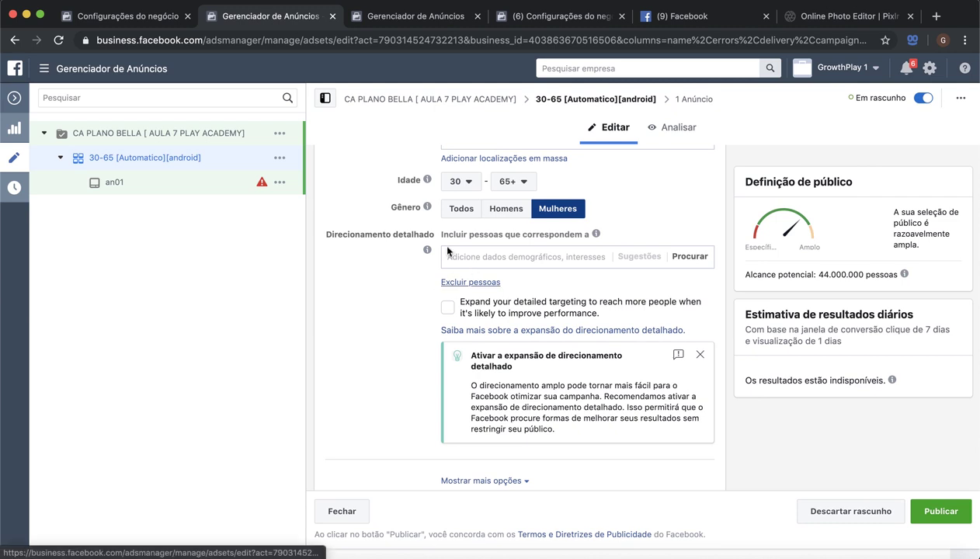
# Add an exclusion to the detailed targeting for people with the interest Marketing digital
pyautogui.moveTo(413, 252)
pyautogui.click(452, 284)
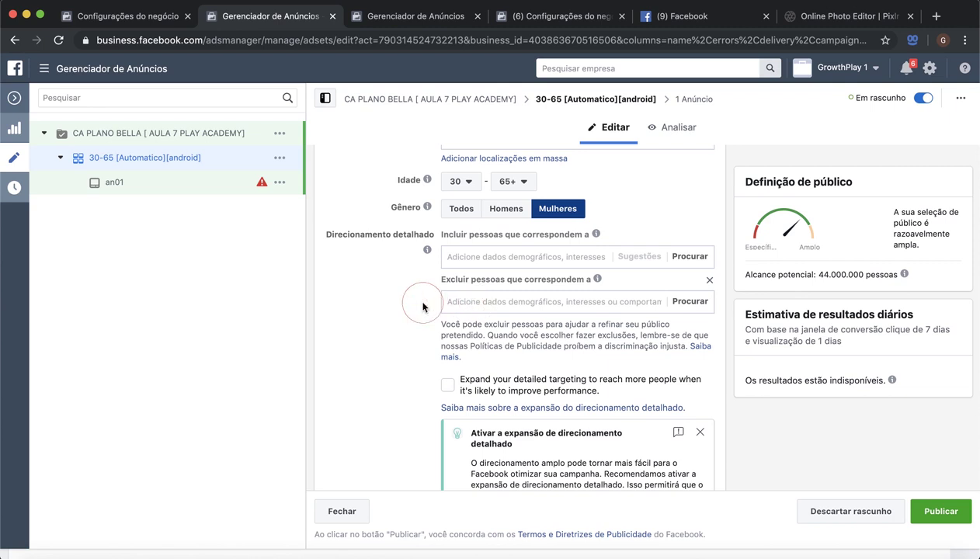
pyautogui.click(476, 306)
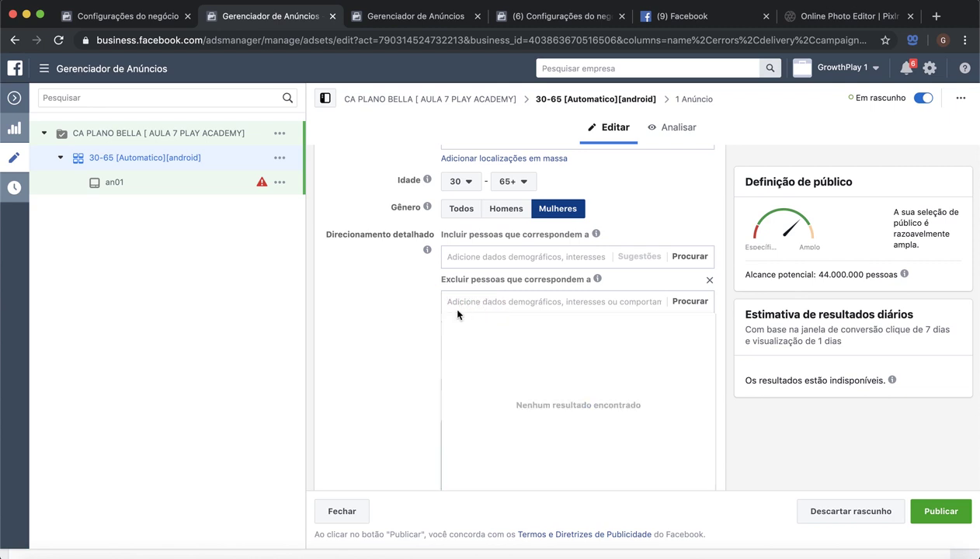
pyautogui.click(417, 302)
pyautogui.click(475, 299)
pyautogui.write('M')
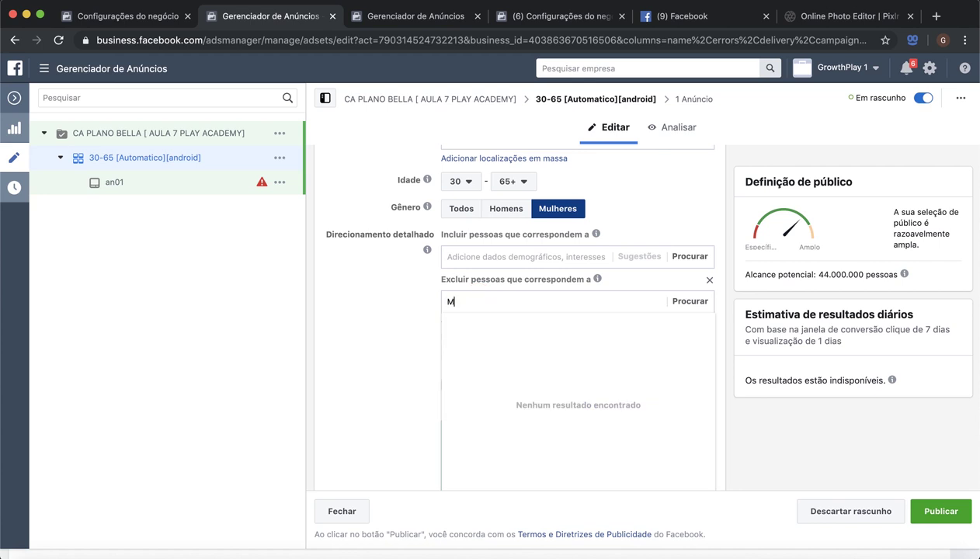
pyautogui.write('arketing Digital')
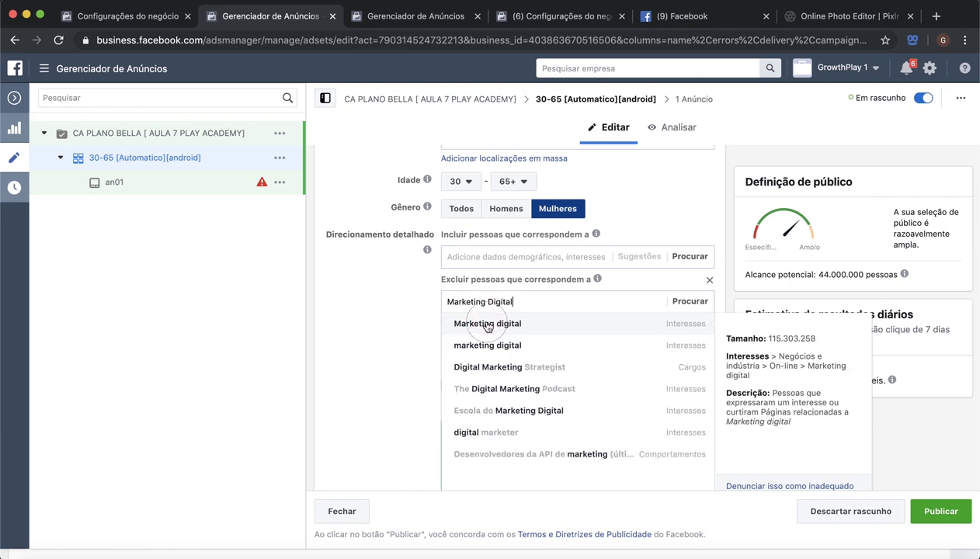
pyautogui.click(508, 320)
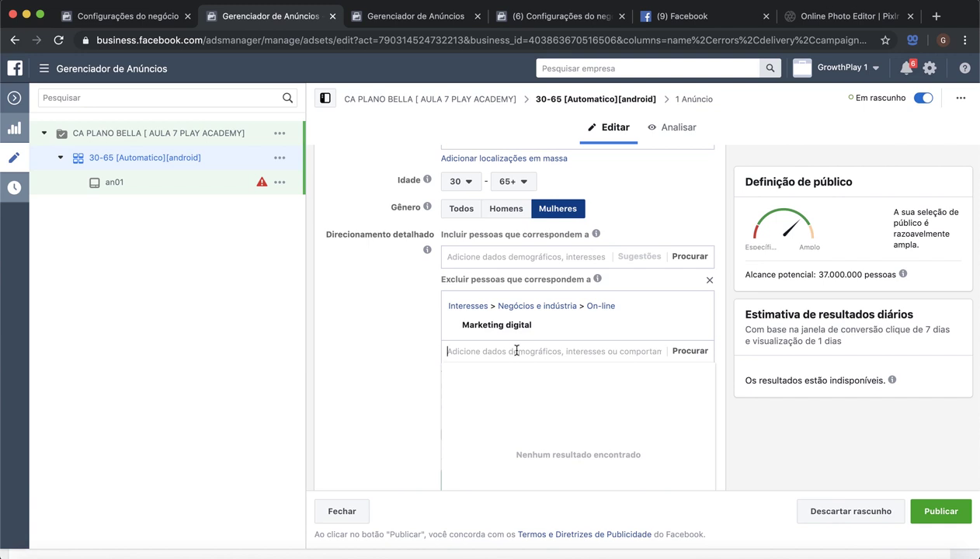
# Exclude people with the interest Hotmart from the audience's detailed targeting
pyautogui.moveTo(522, 332)
pyautogui.click(512, 351)
pyautogui.write('Hotmart')
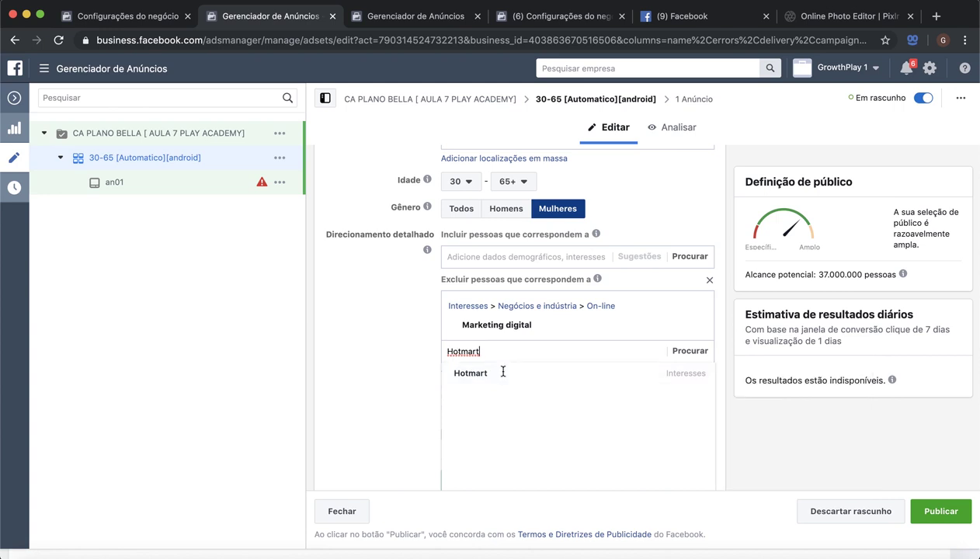
pyautogui.click(480, 376)
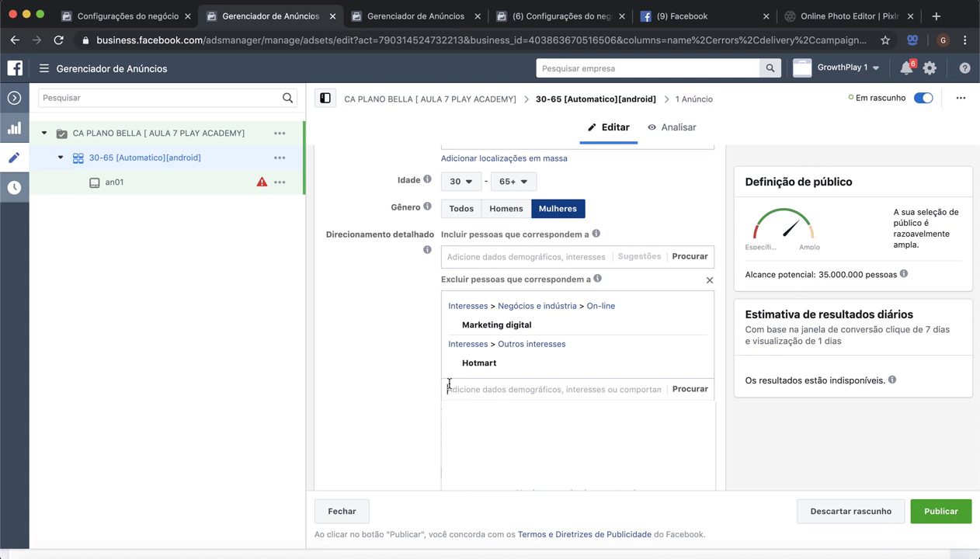
# Exclude the interests Camila Porto and Viver de Blog from the audience's detailed targeting
pyautogui.scroll(-1, 447, 354)
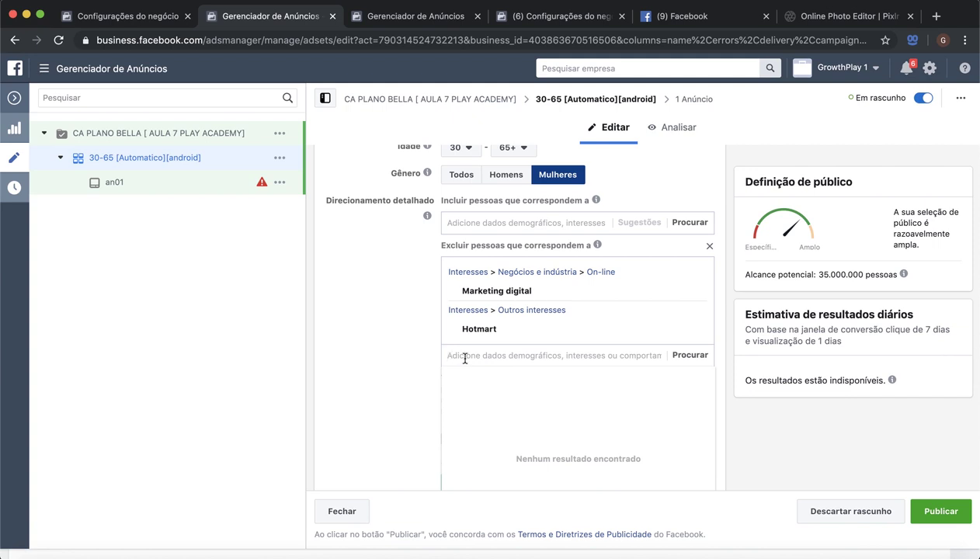
pyautogui.write('Camila porto')
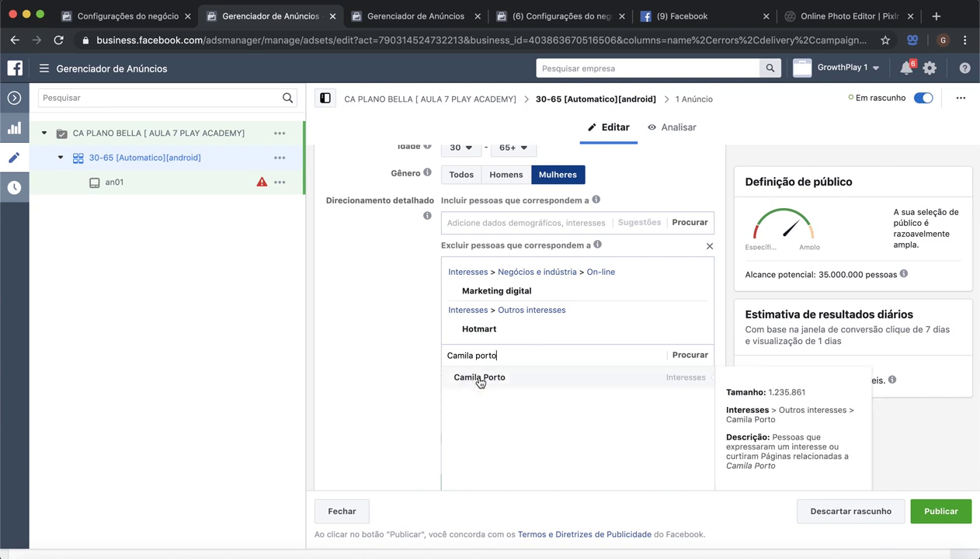
pyautogui.click(491, 376)
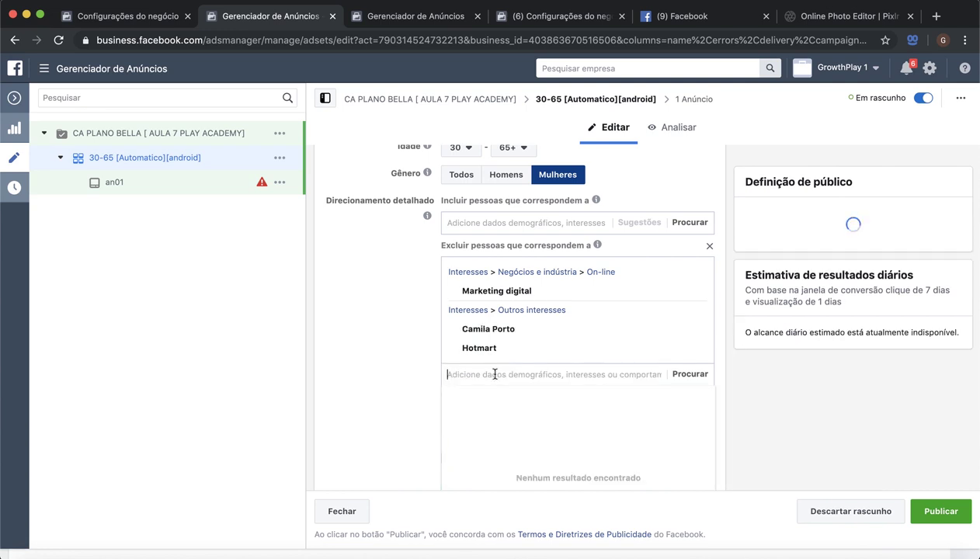
pyautogui.write('Viver ')
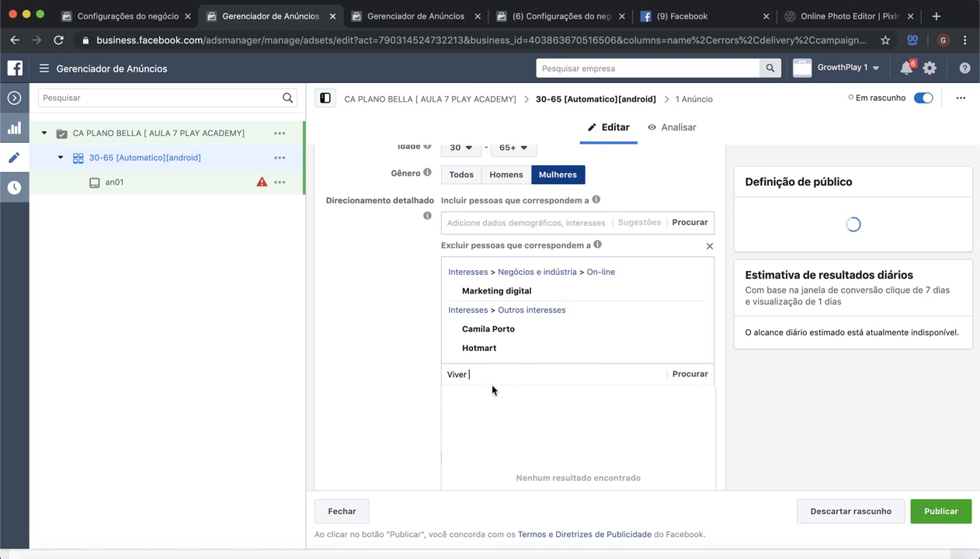
pyautogui.write('de blog')
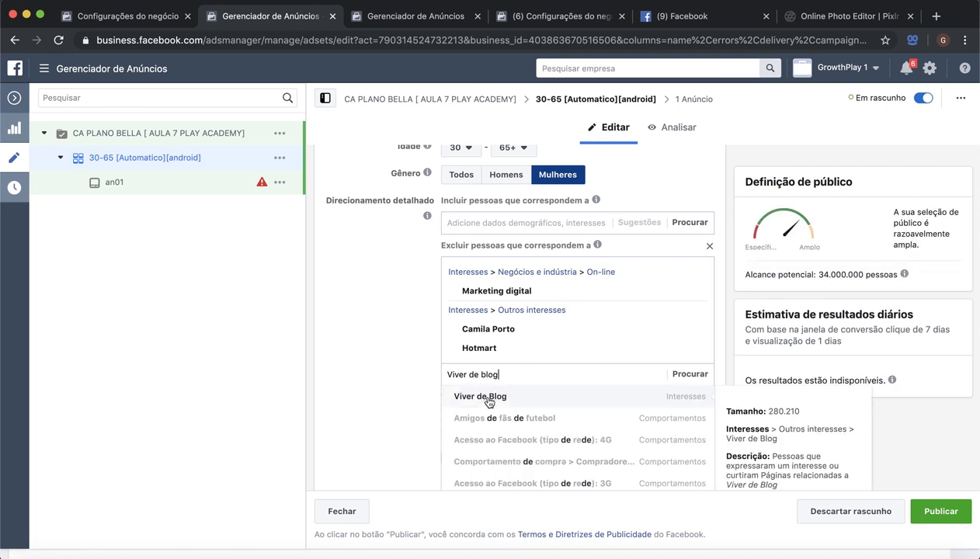
pyautogui.click(488, 400)
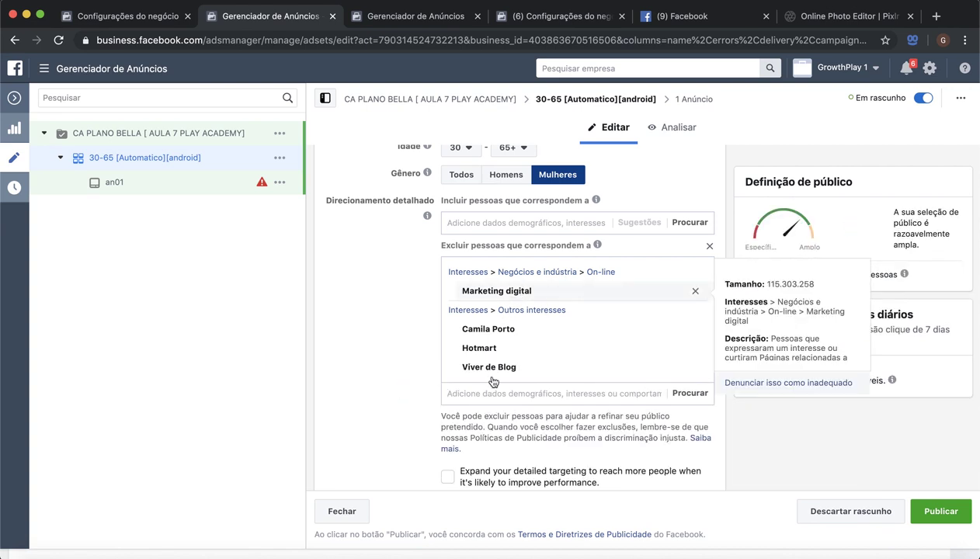
pyautogui.click(462, 393)
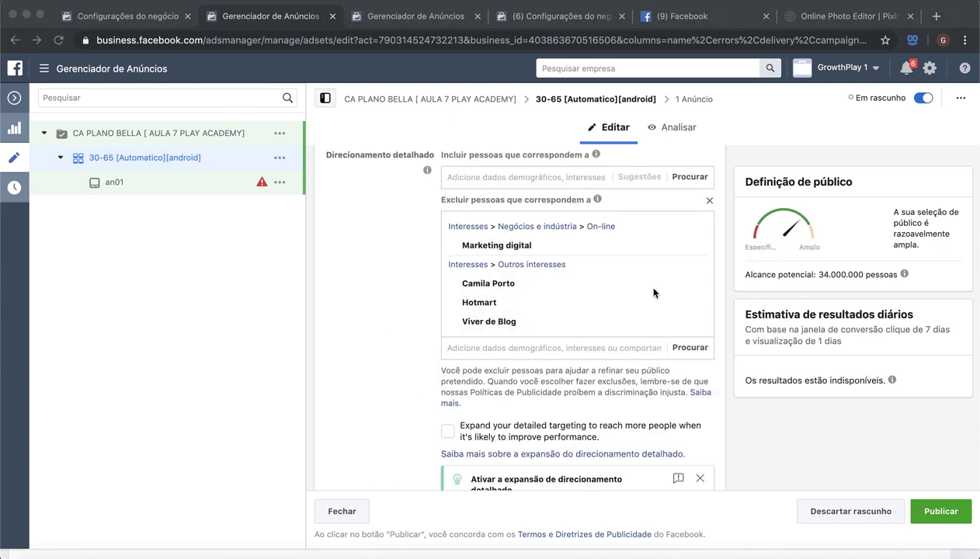
# Review the audience exclusions and the Posicionamento options, and switch to the notes app to check the campaign's planned placement
pyautogui.scroll(1, 397, 274)
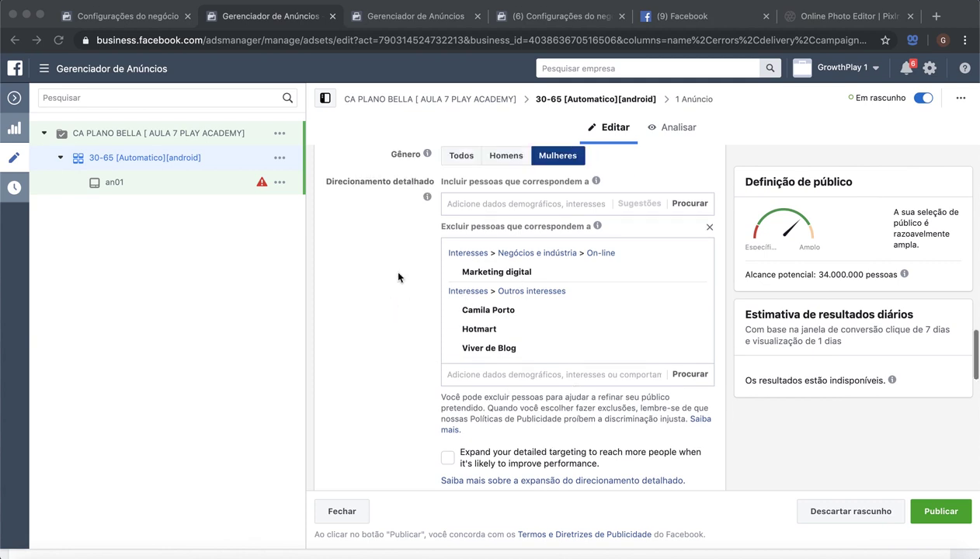
pyautogui.scroll(4, 392, 272)
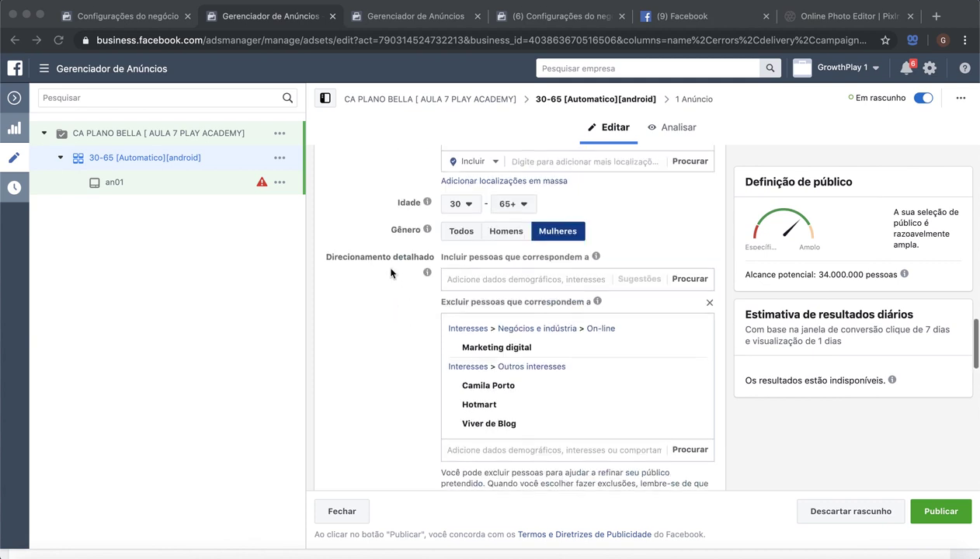
pyautogui.scroll(-4, 392, 271)
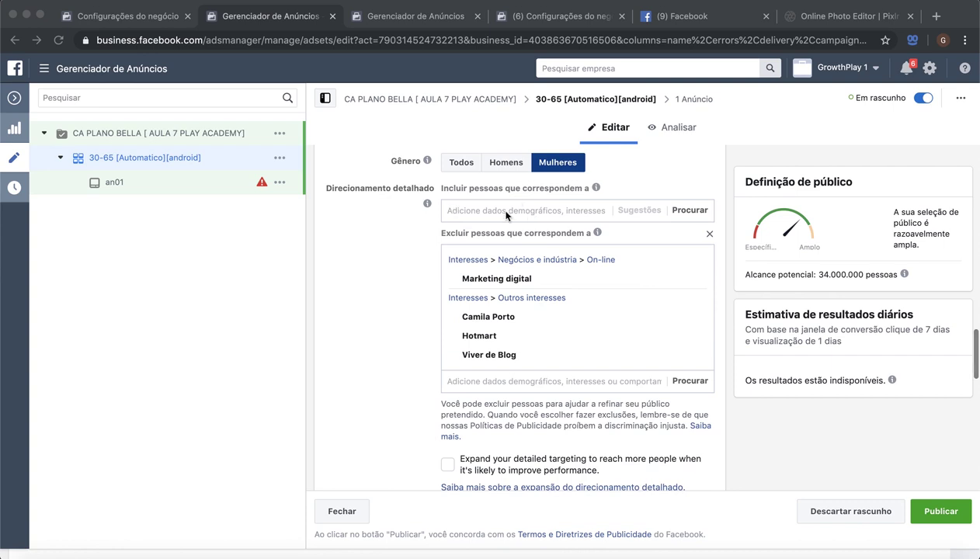
pyautogui.scroll(-2, 426, 374)
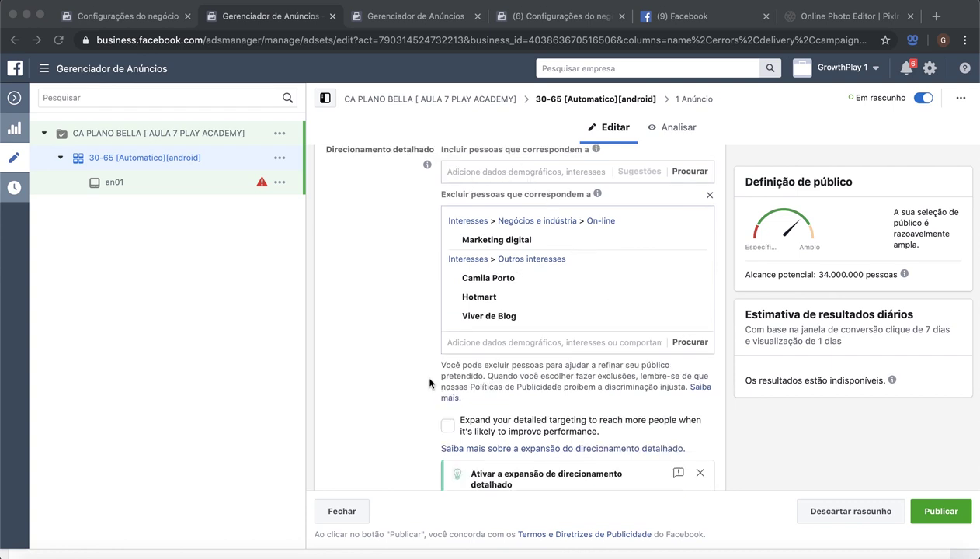
pyautogui.scroll(-3, 431, 382)
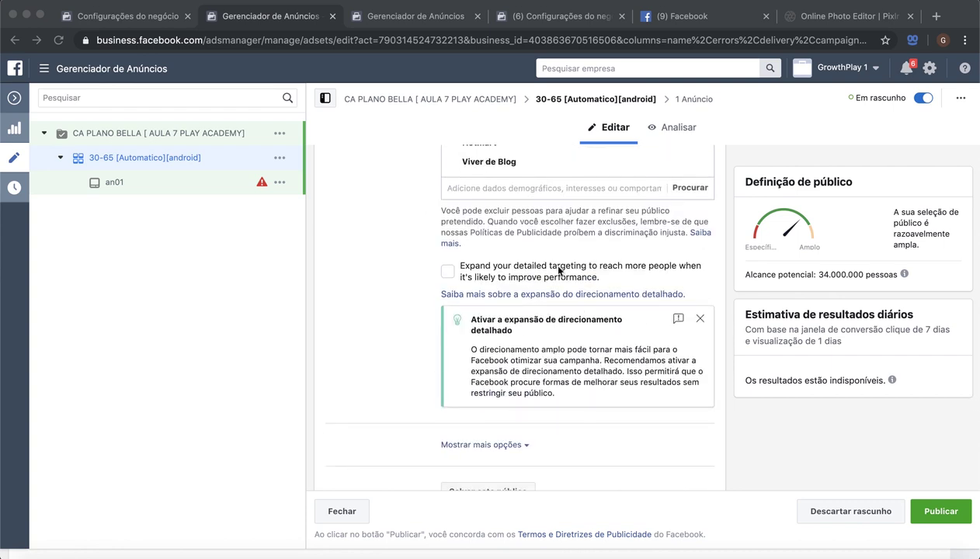
pyautogui.scroll(-8, 429, 410)
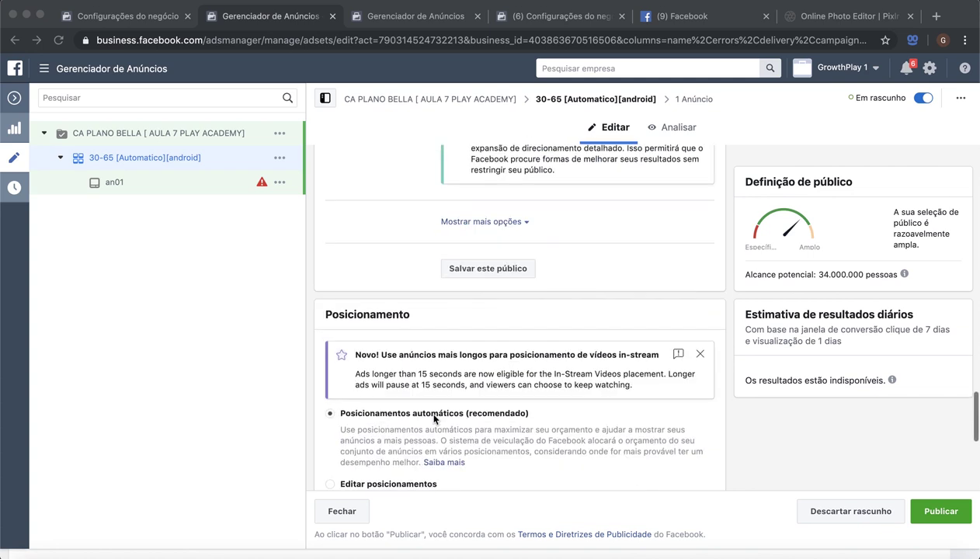
pyautogui.scroll(-2, 433, 419)
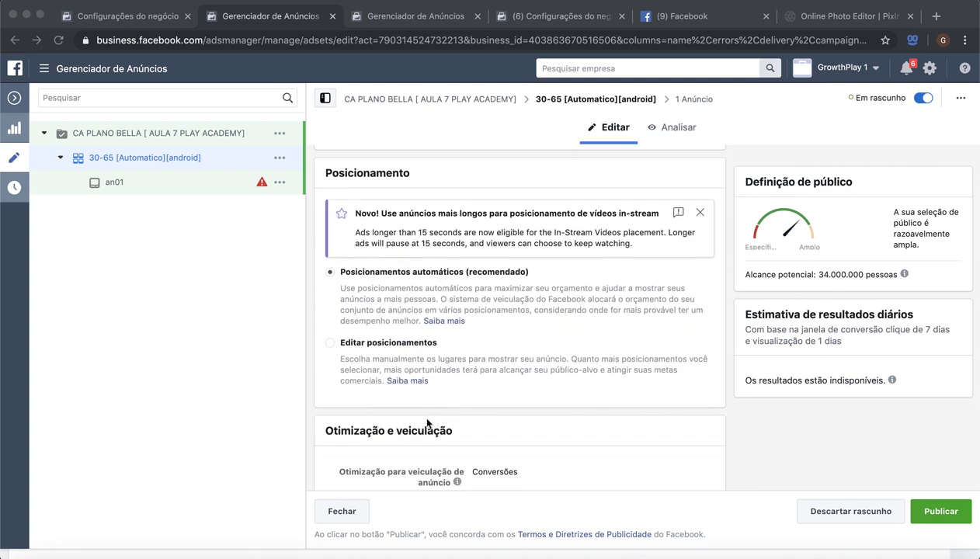
pyautogui.click(242, 552)
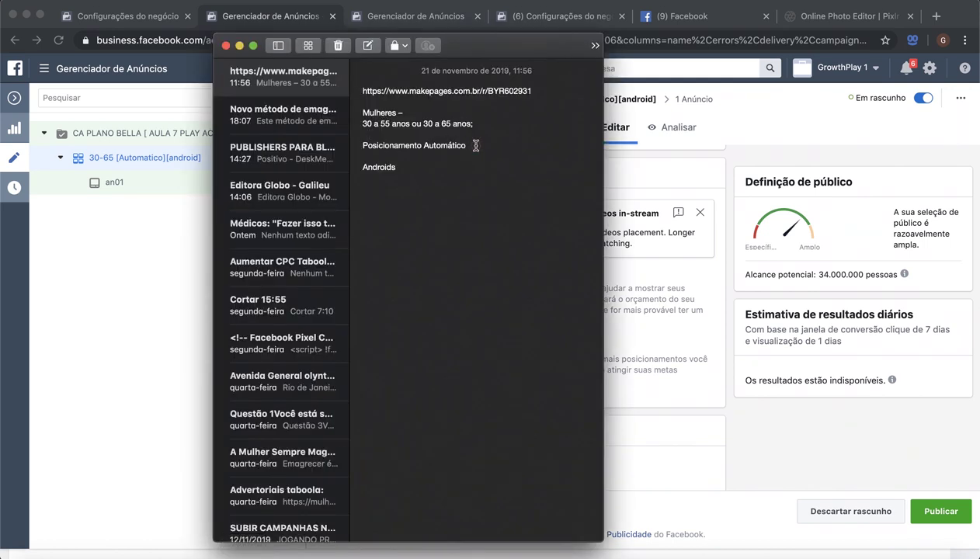
# Return to Ads Manager, switch the ad set's placement to Editar posicionamentos and dismiss the Selecionar vários posicionamentos tip
pyautogui.click(723, 303)
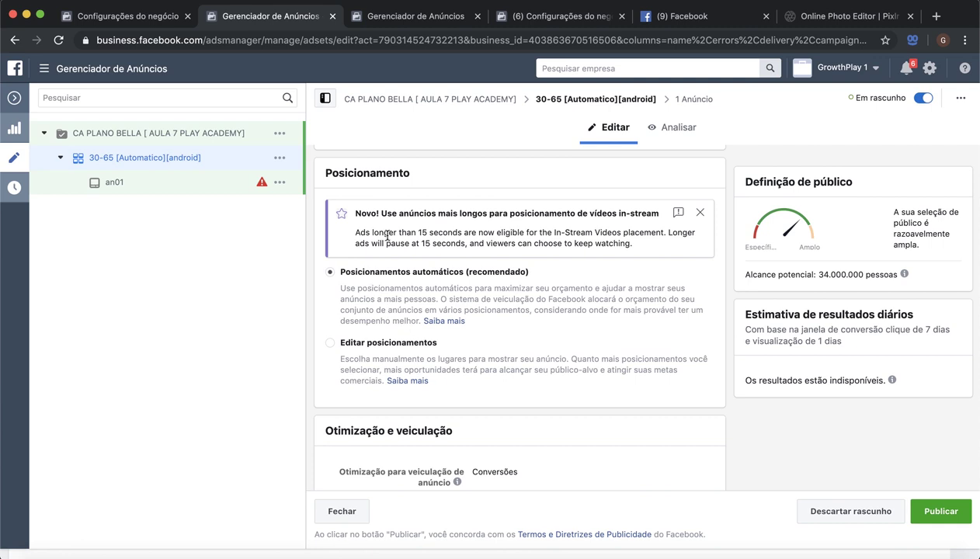
pyautogui.click(368, 360)
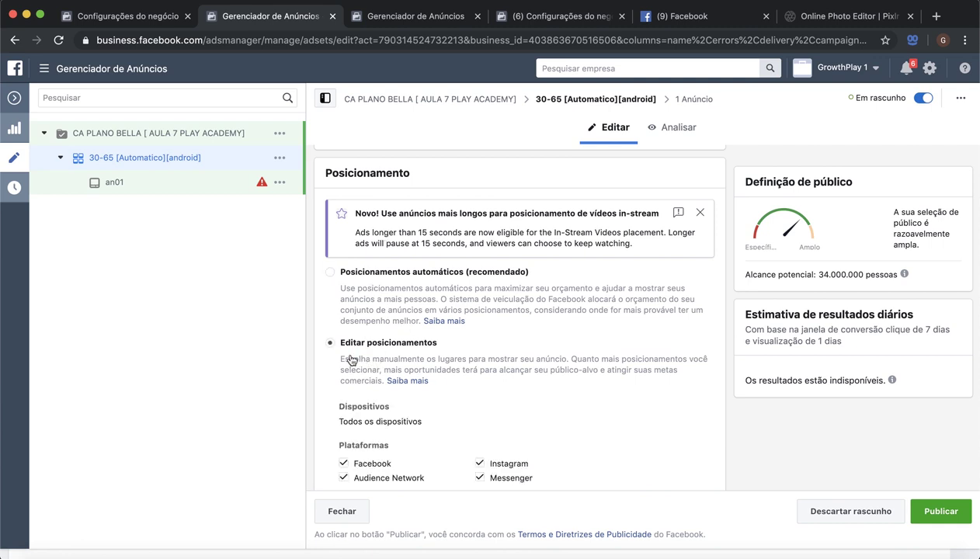
pyautogui.scroll(-2, 569, 382)
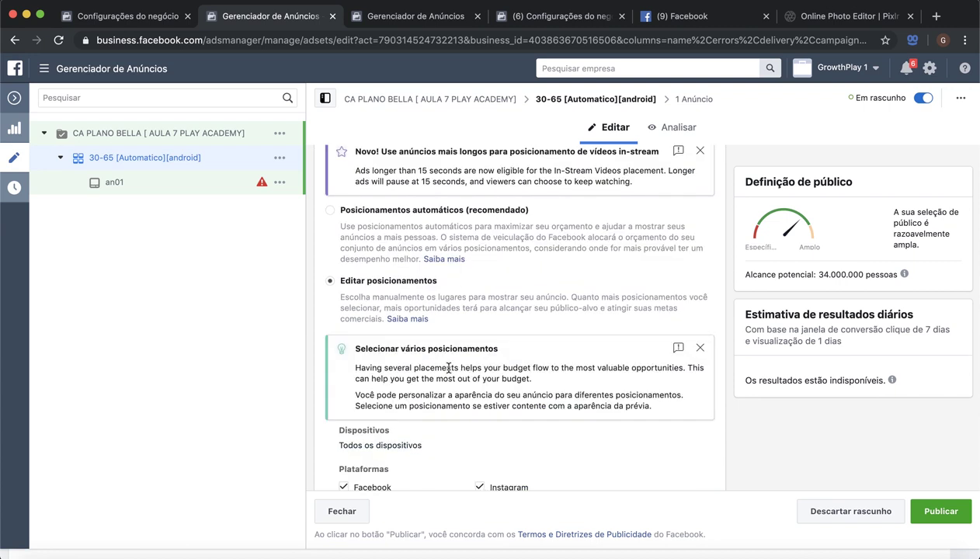
pyautogui.click(699, 350)
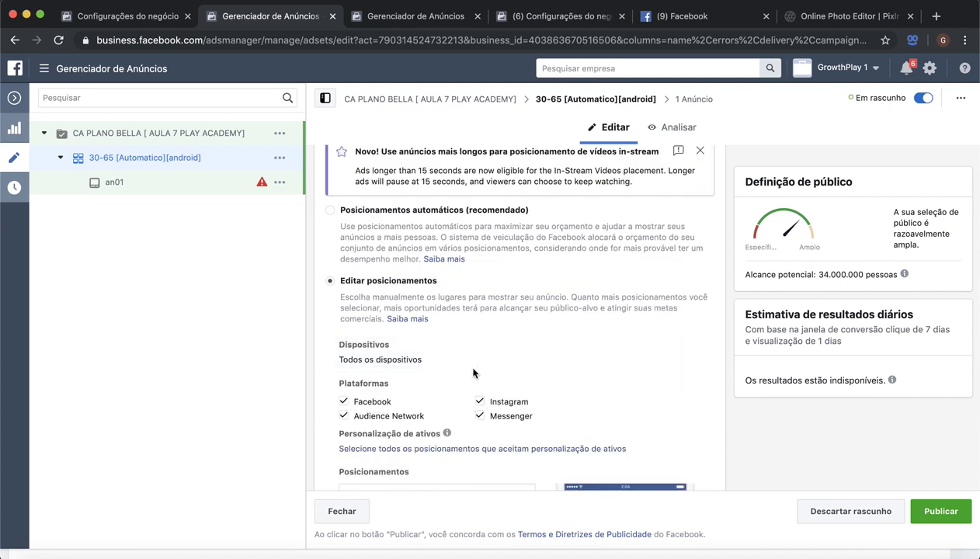
pyautogui.scroll(-3, 486, 396)
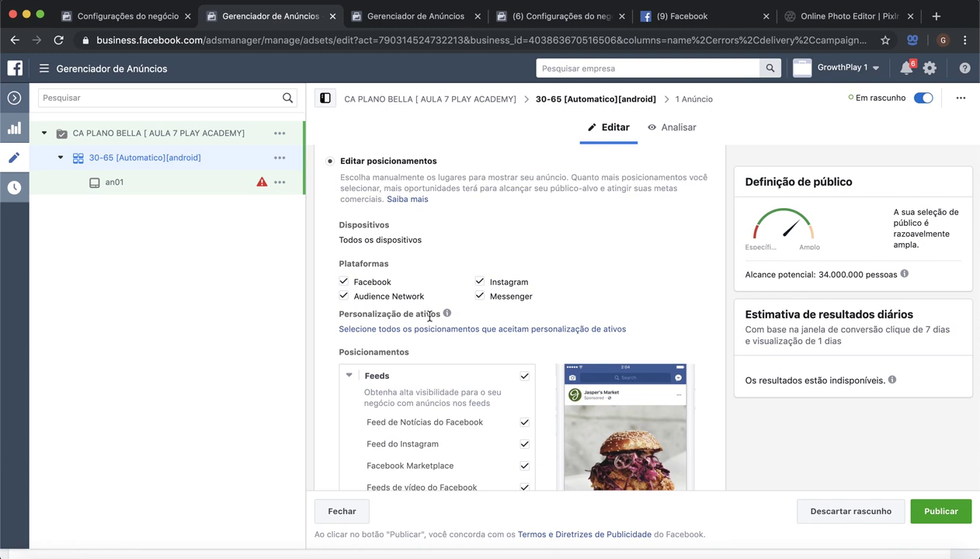
pyautogui.scroll(1, 429, 316)
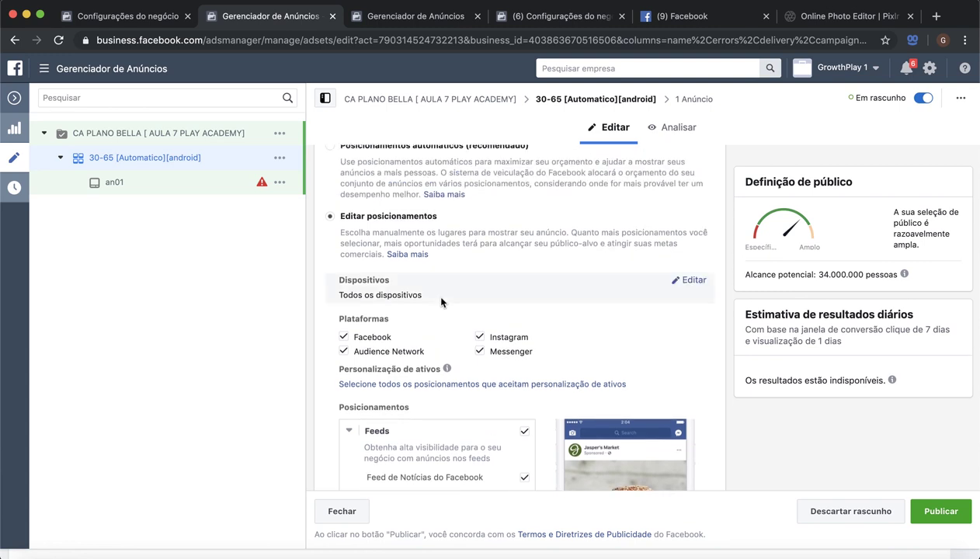
pyautogui.scroll(2, 440, 301)
pyautogui.scroll(-2, 440, 302)
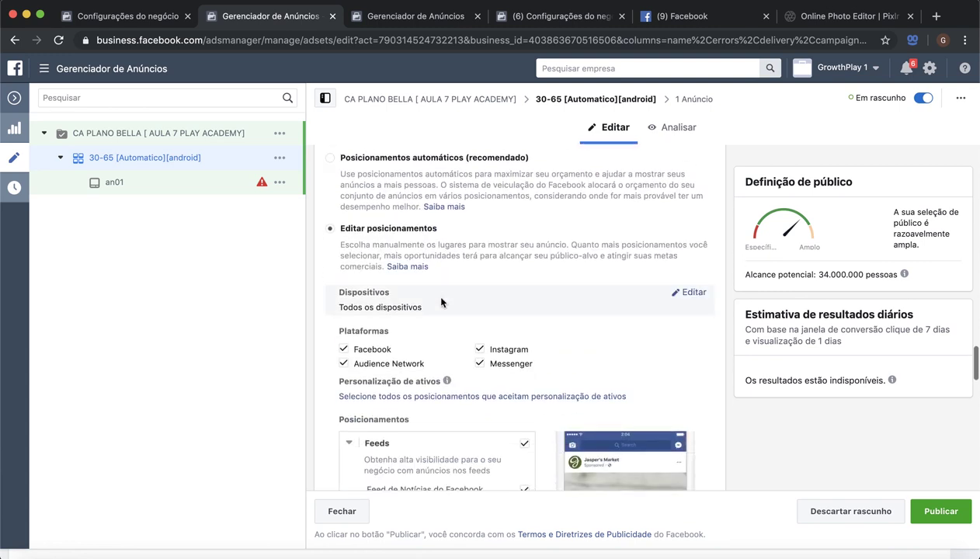
pyautogui.scroll(1, 440, 302)
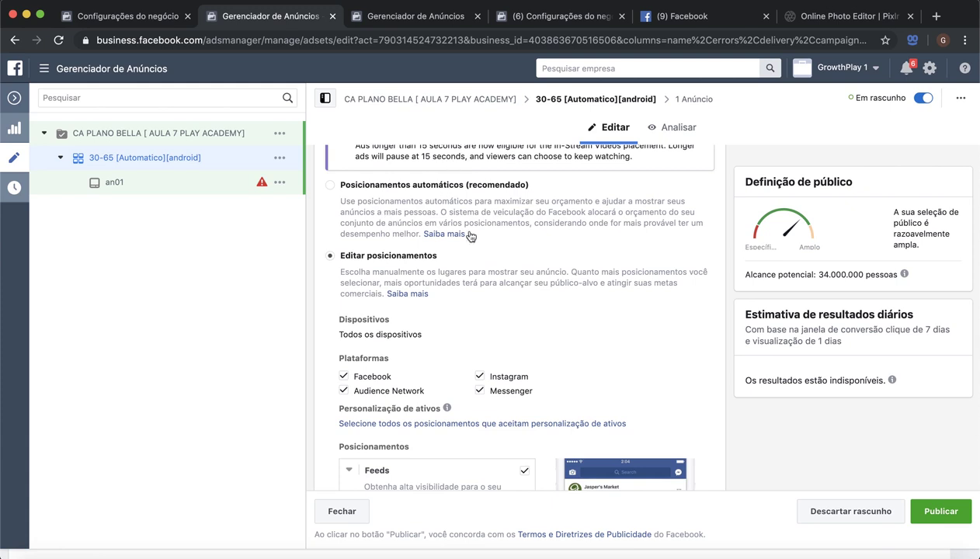
pyautogui.click(397, 207)
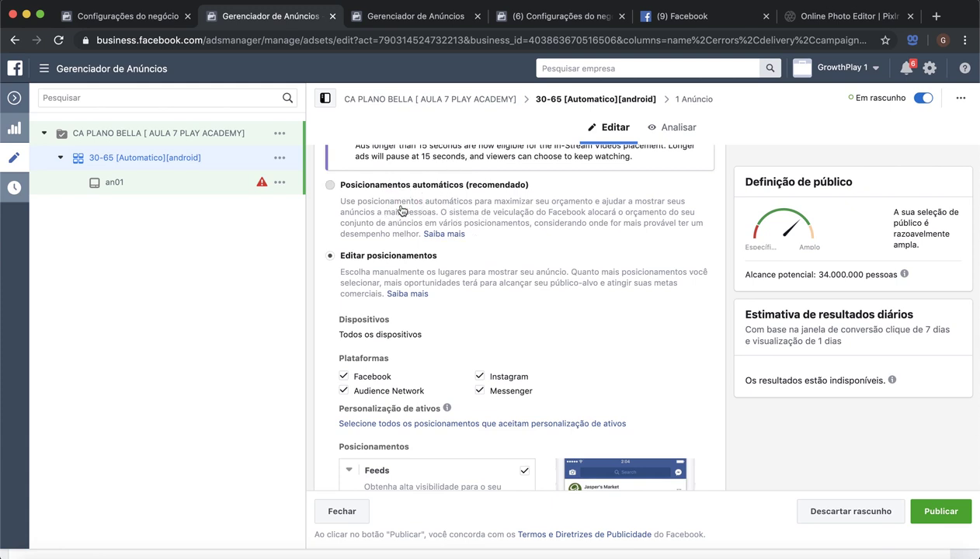
pyautogui.click(360, 264)
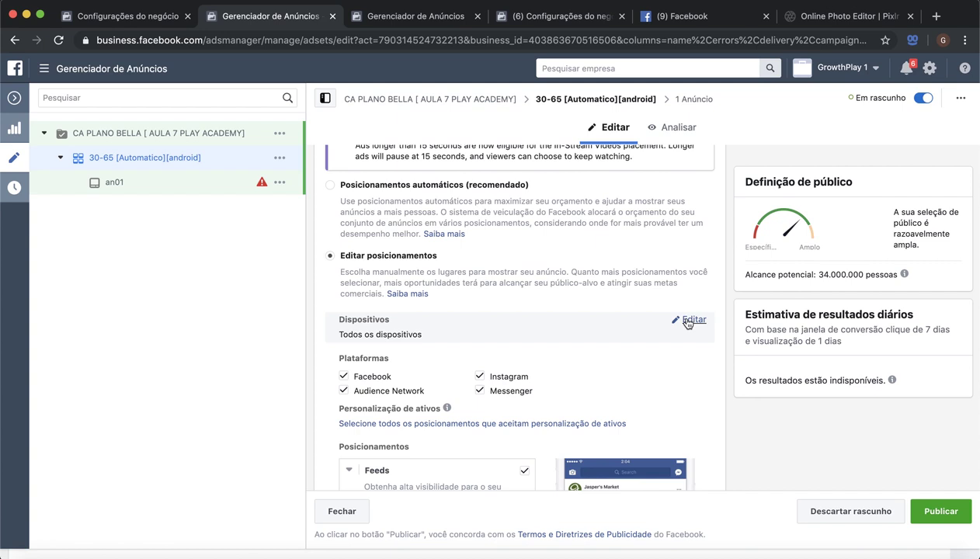
# Edit the placement devices to exclude Desktop, leaving only Celular selected
pyautogui.click(692, 320)
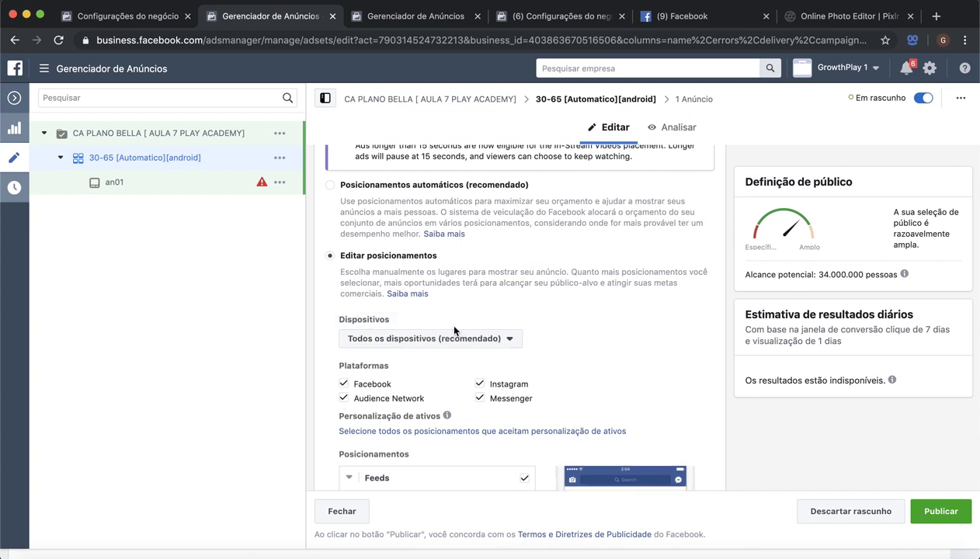
pyautogui.scroll(-2, 447, 321)
pyautogui.click(448, 282)
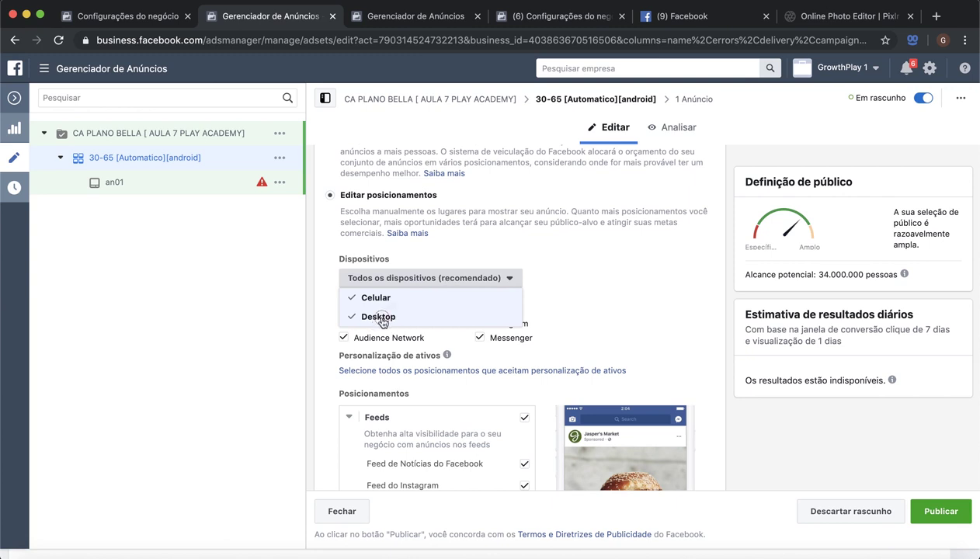
pyautogui.click(394, 318)
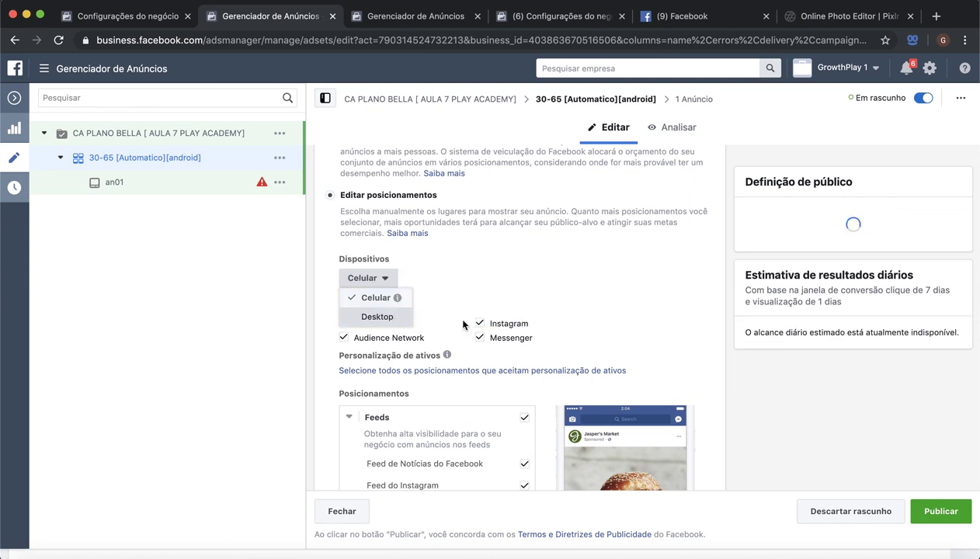
pyautogui.click(450, 316)
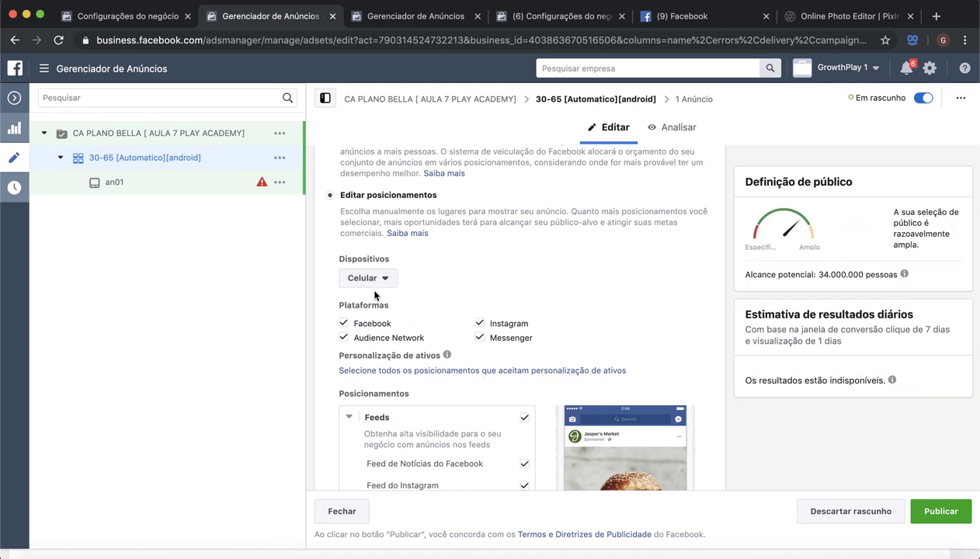
# Remove the In-stream and Pesquisar groups from the ad set's manual placements
pyautogui.scroll(-1, 470, 295)
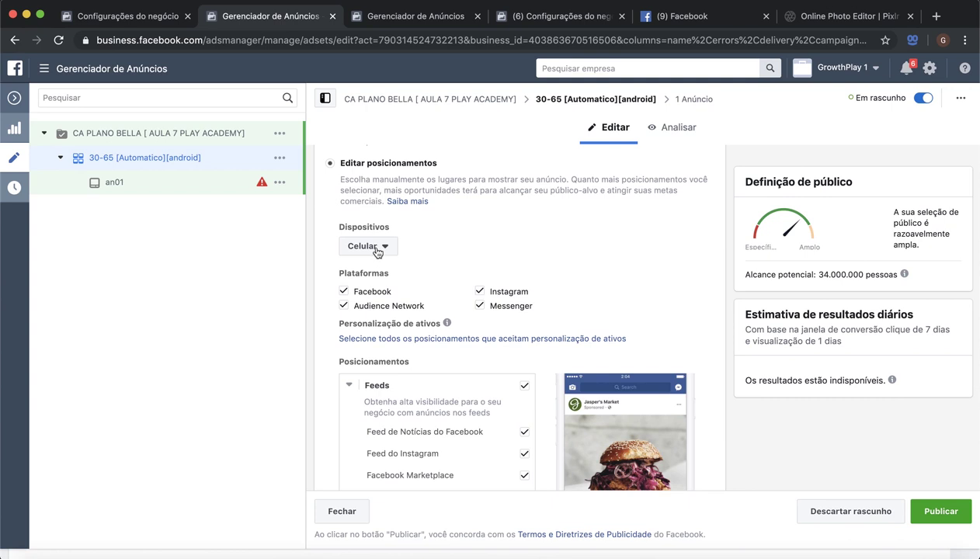
pyautogui.scroll(-1, 436, 265)
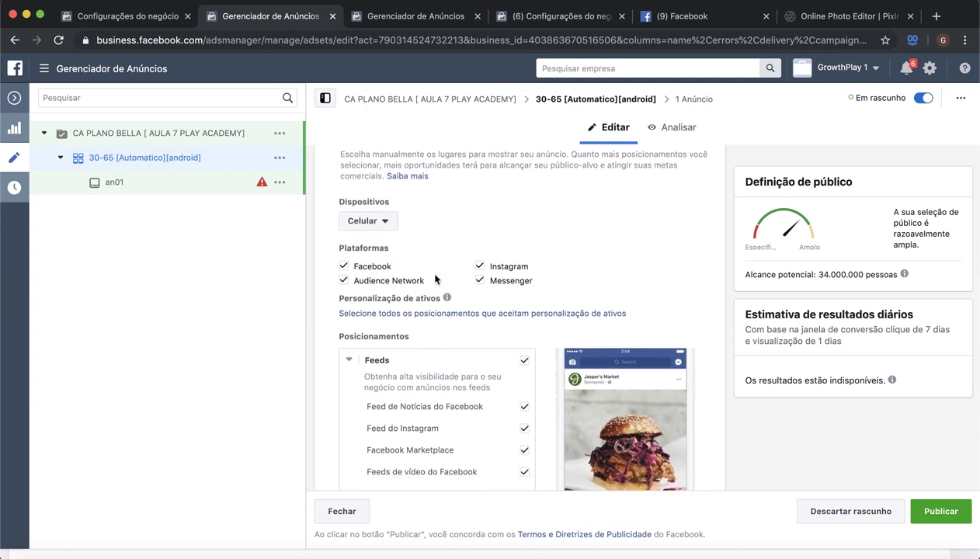
pyautogui.moveTo(403, 292)
pyautogui.scroll(-5, 487, 329)
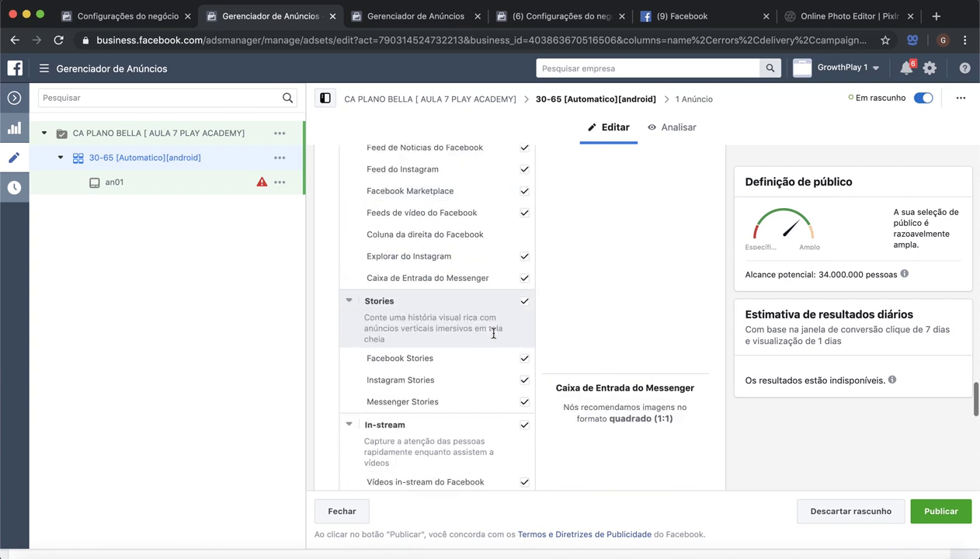
pyautogui.scroll(-3, 493, 333)
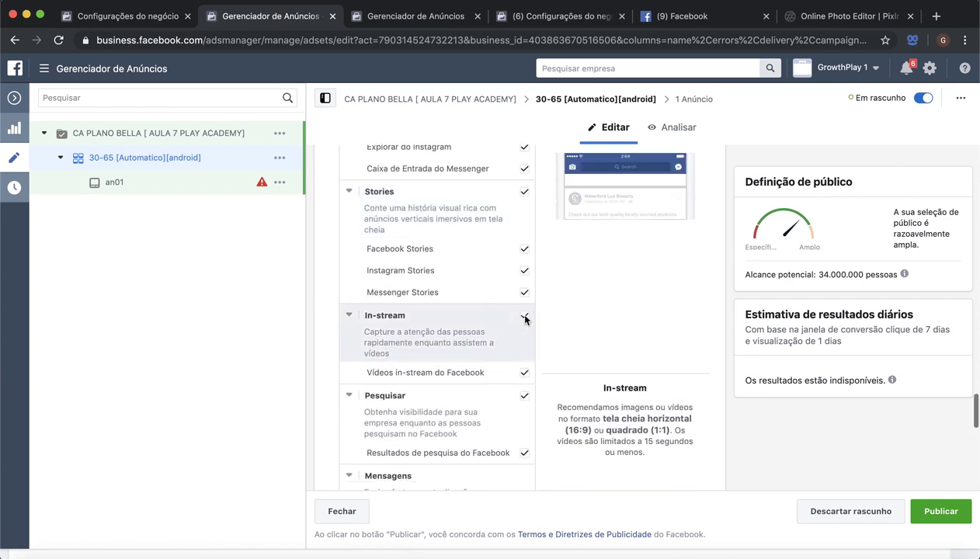
pyautogui.click(503, 351)
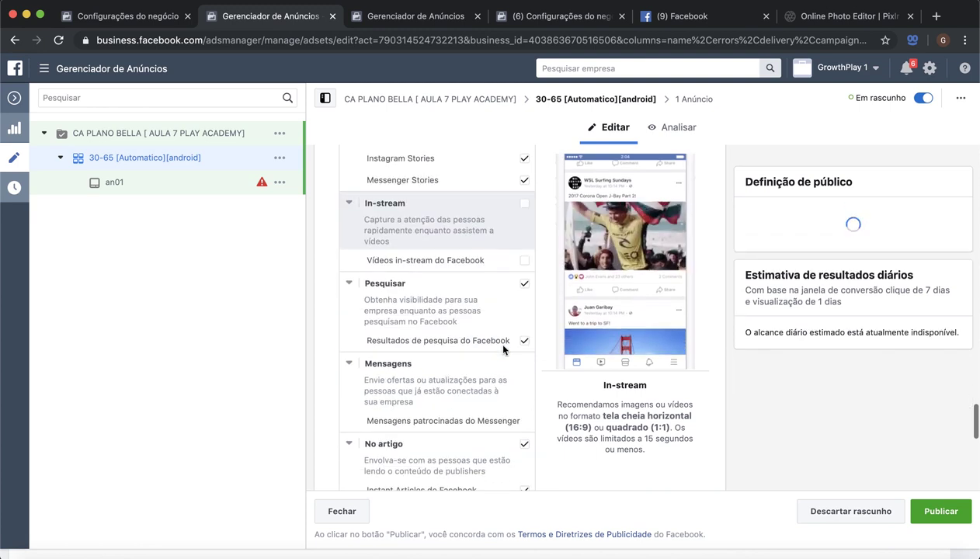
pyautogui.scroll(-3, 502, 350)
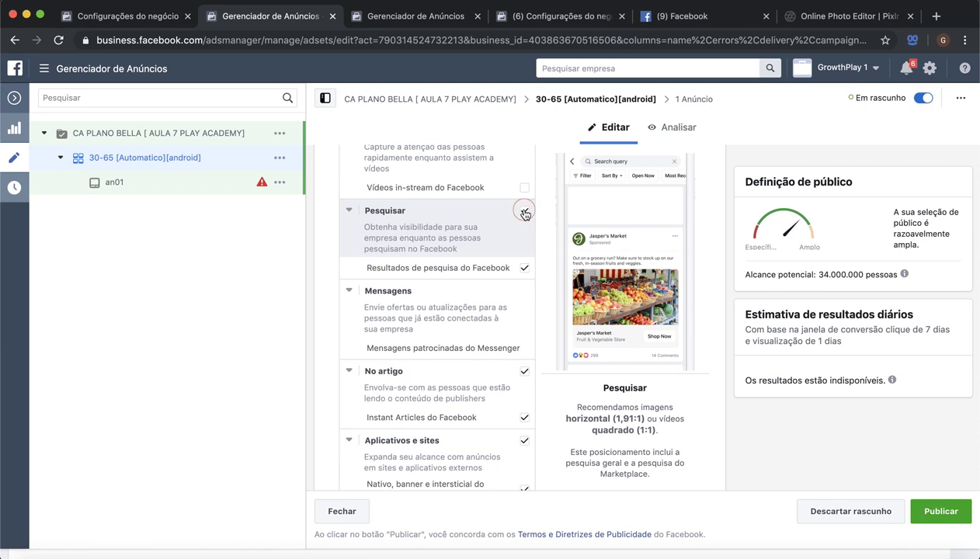
pyautogui.click(524, 213)
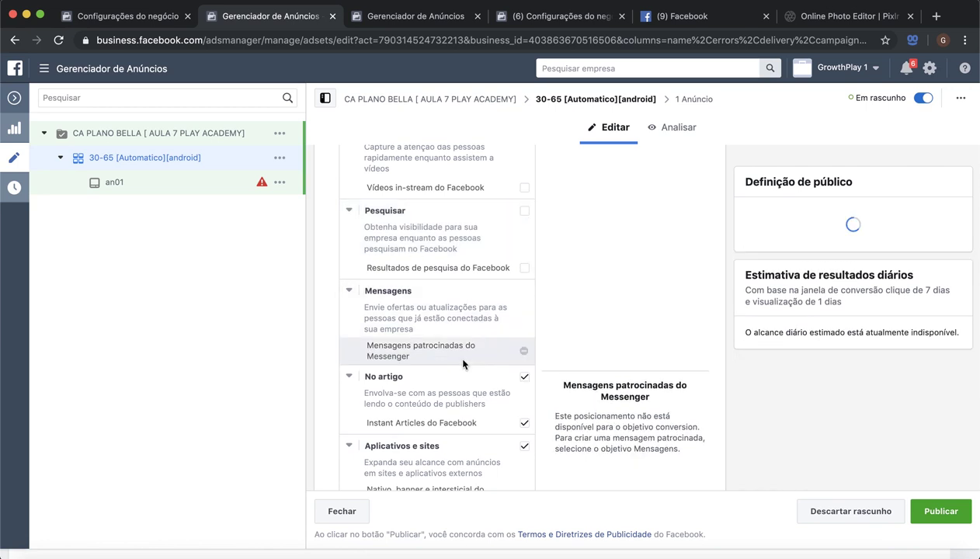
# Review the platforms and the placement groups, from Feeds and Stories through No artigo and Aplicativos e sites
pyautogui.scroll(-3, 462, 363)
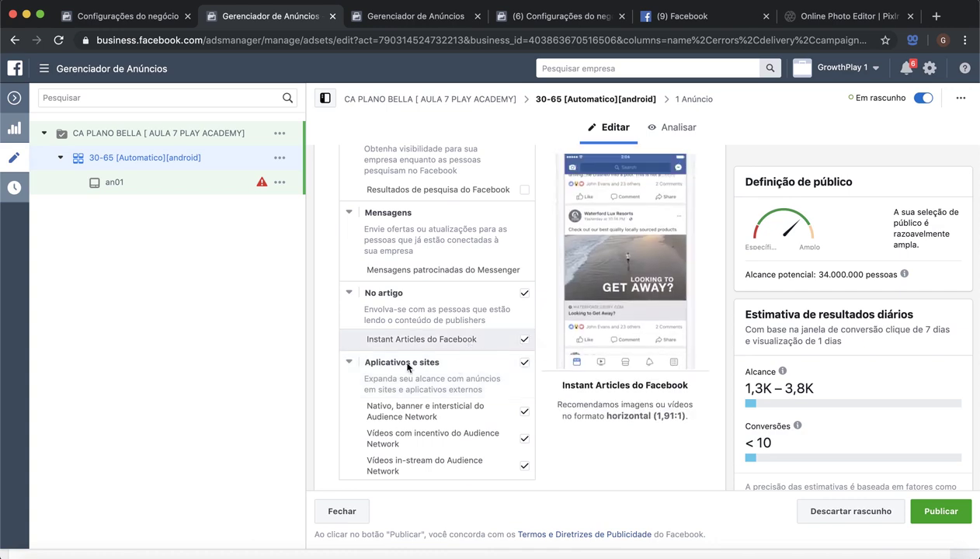
pyautogui.scroll(-4, 406, 362)
pyautogui.scroll(3, 406, 363)
pyautogui.scroll(7, 406, 363)
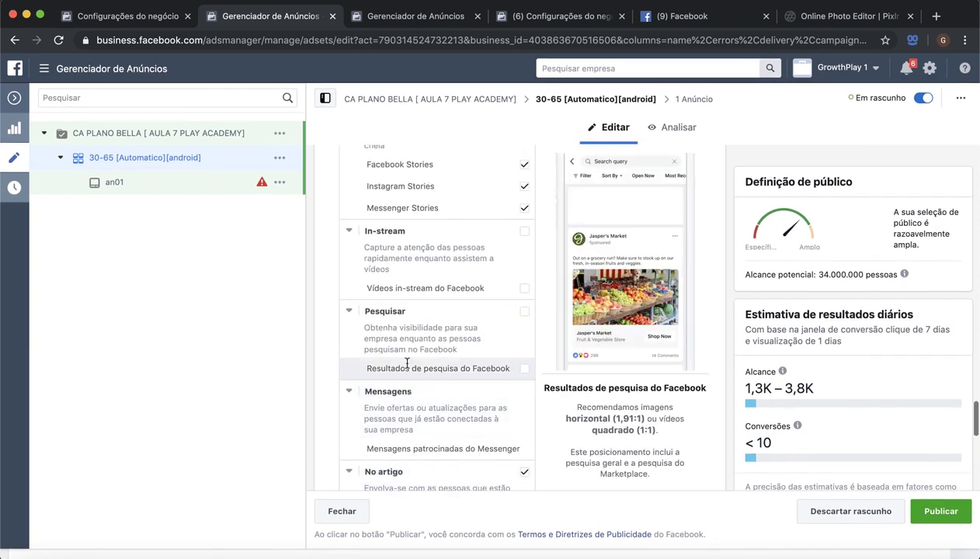
pyautogui.scroll(5, 407, 363)
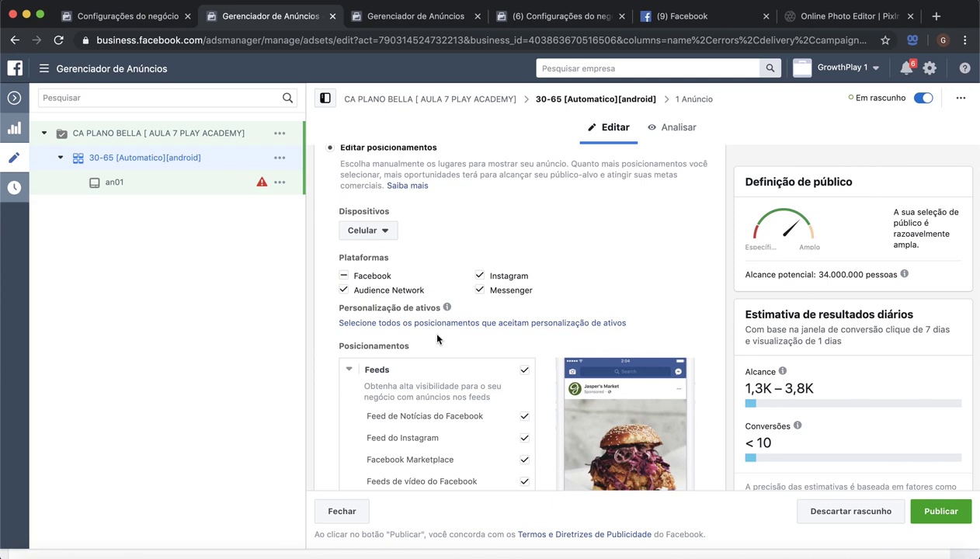
pyautogui.scroll(-5, 436, 339)
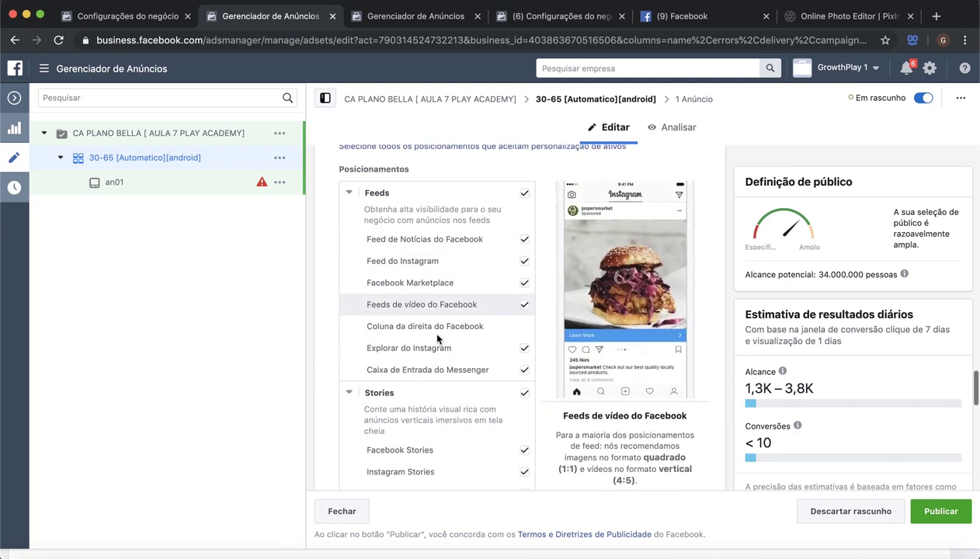
pyautogui.scroll(-5, 425, 355)
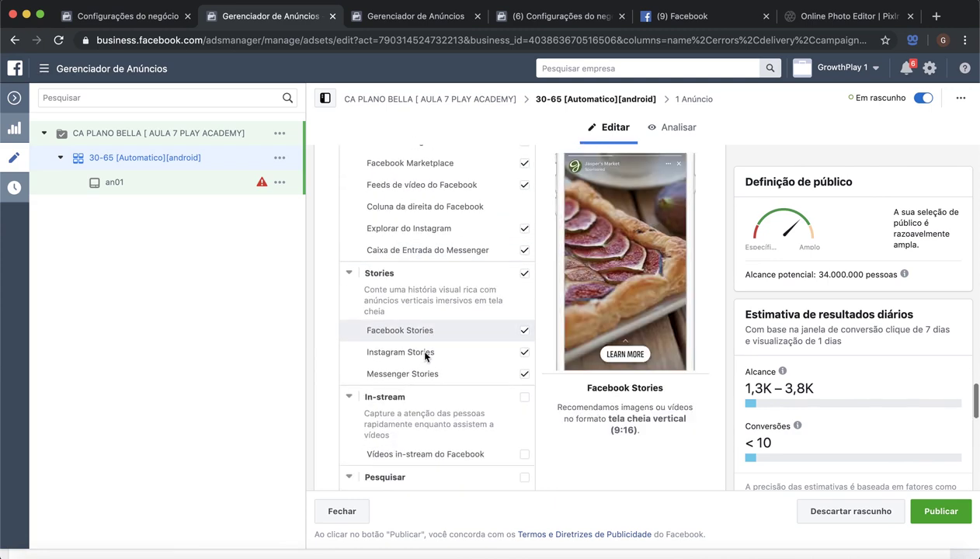
pyautogui.scroll(-1, 427, 342)
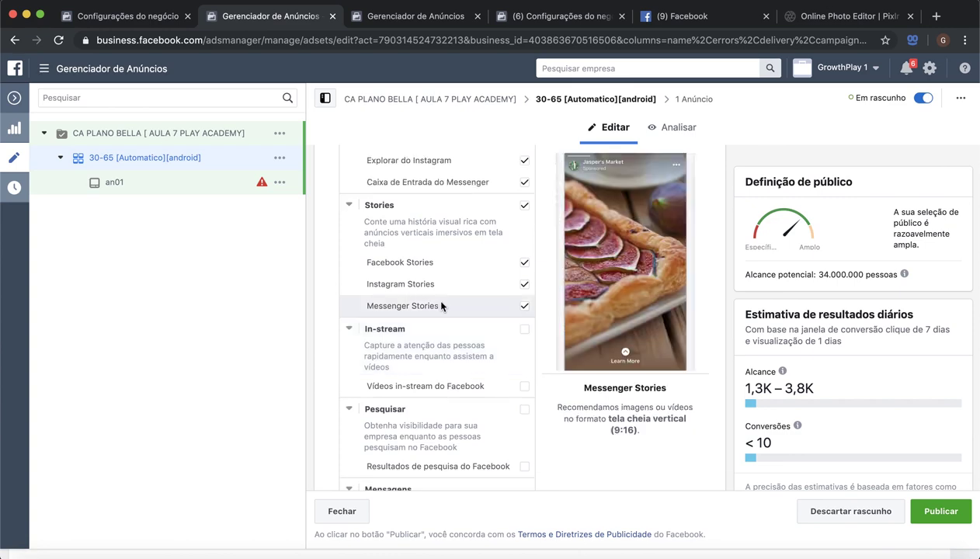
pyautogui.scroll(8, 440, 304)
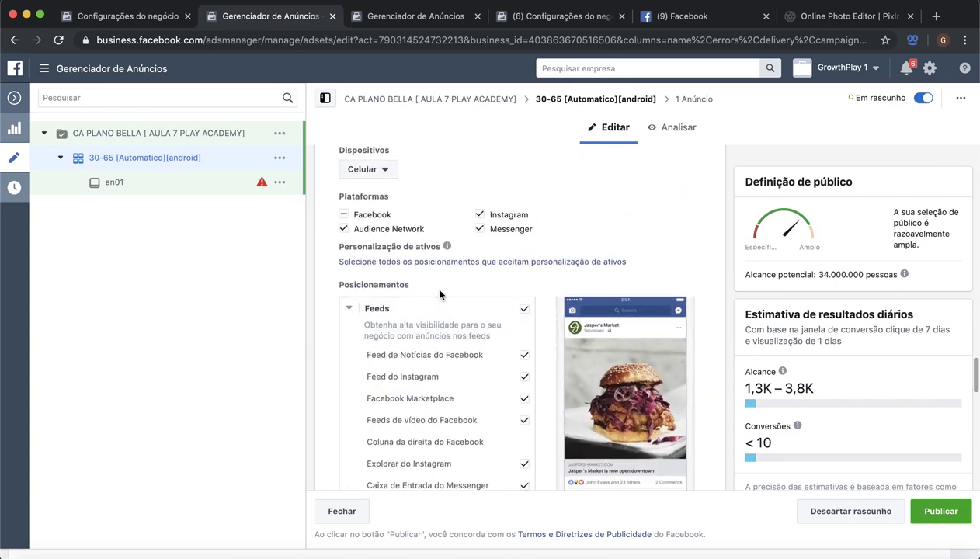
pyautogui.scroll(1, 439, 293)
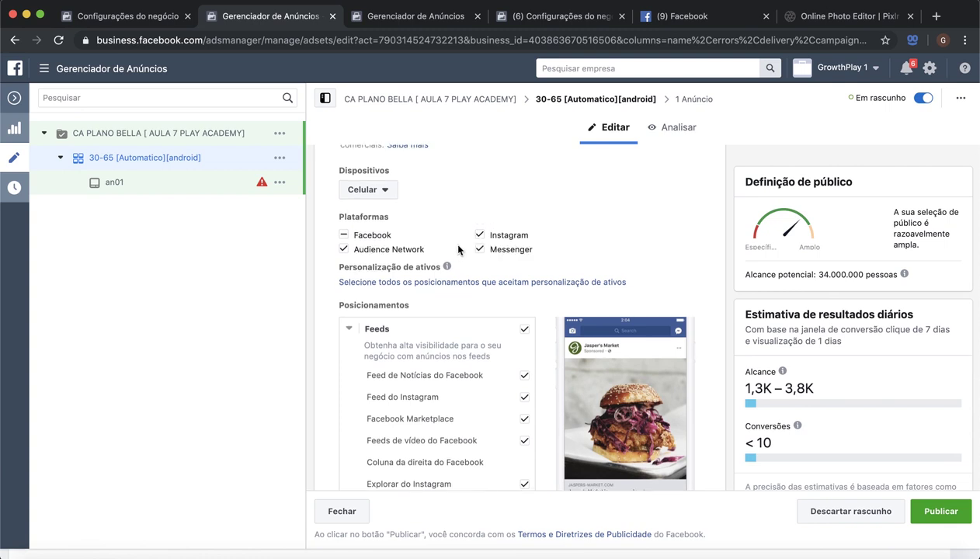
pyautogui.scroll(1, 458, 250)
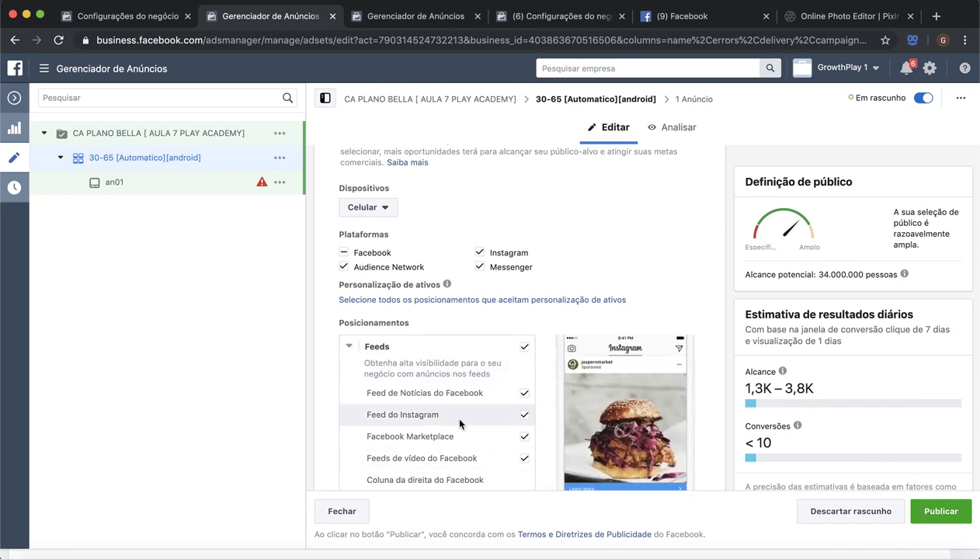
pyautogui.scroll(-3, 454, 413)
pyautogui.scroll(-5, 454, 415)
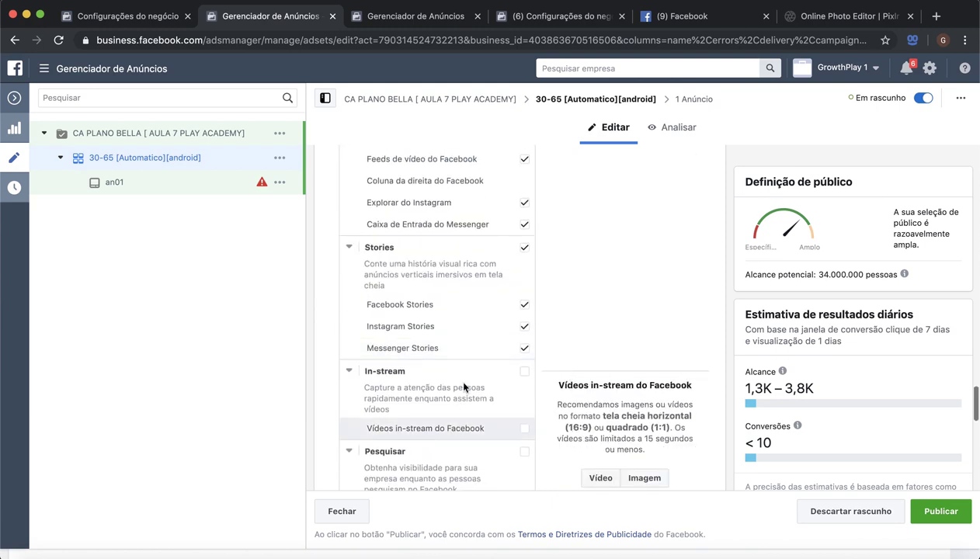
pyautogui.scroll(-3, 419, 304)
pyautogui.scroll(-4, 431, 415)
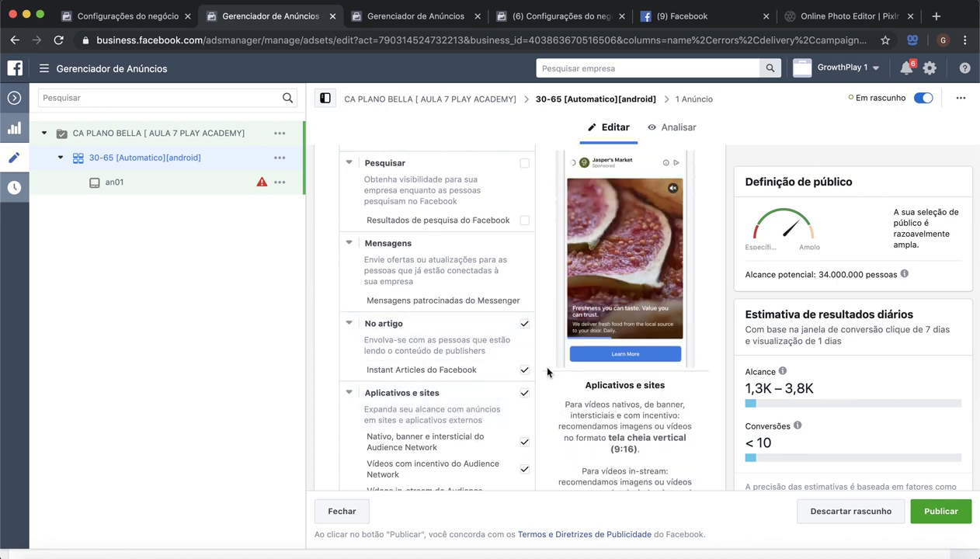
pyautogui.scroll(3, 537, 379)
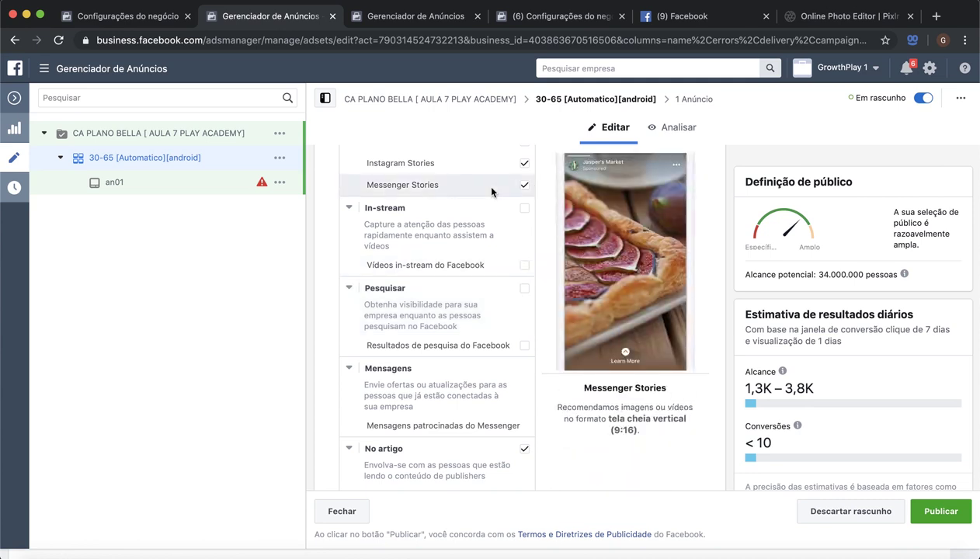
pyautogui.scroll(-4, 491, 192)
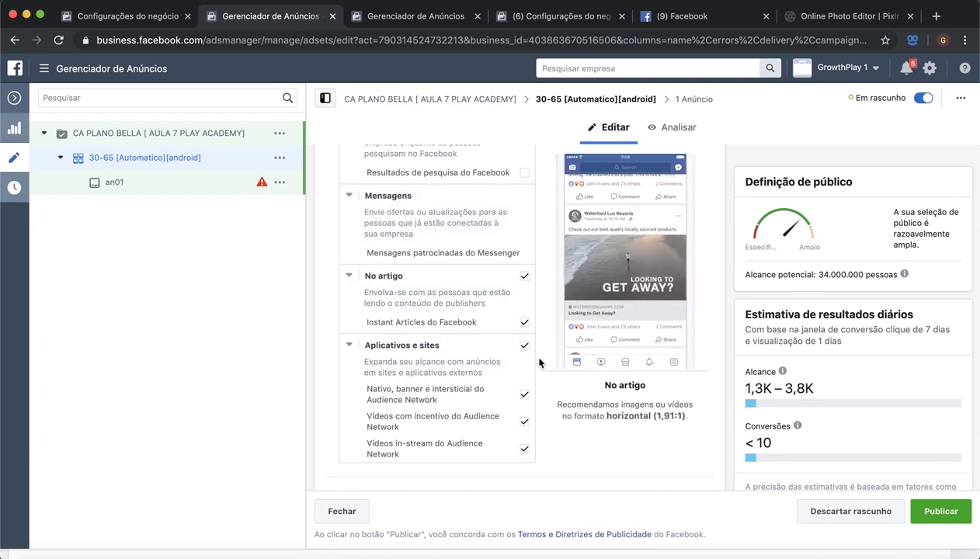
pyautogui.scroll(1, 540, 361)
pyautogui.scroll(2, 539, 362)
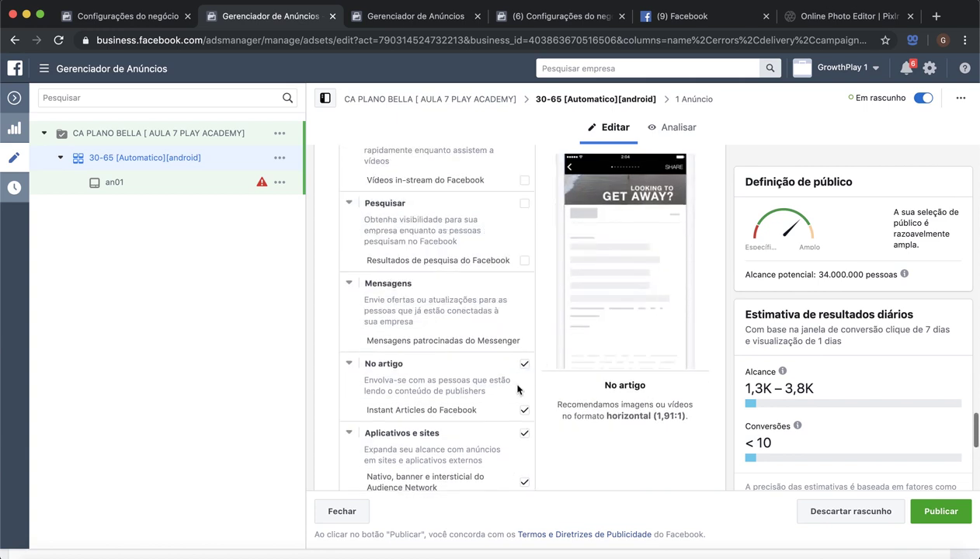
# Recheck the manual placement selections against the chosen devices and platforms, from Editar posicionamentos through Aplicativos e sites
pyautogui.scroll(-2, 427, 412)
pyautogui.scroll(6, 426, 416)
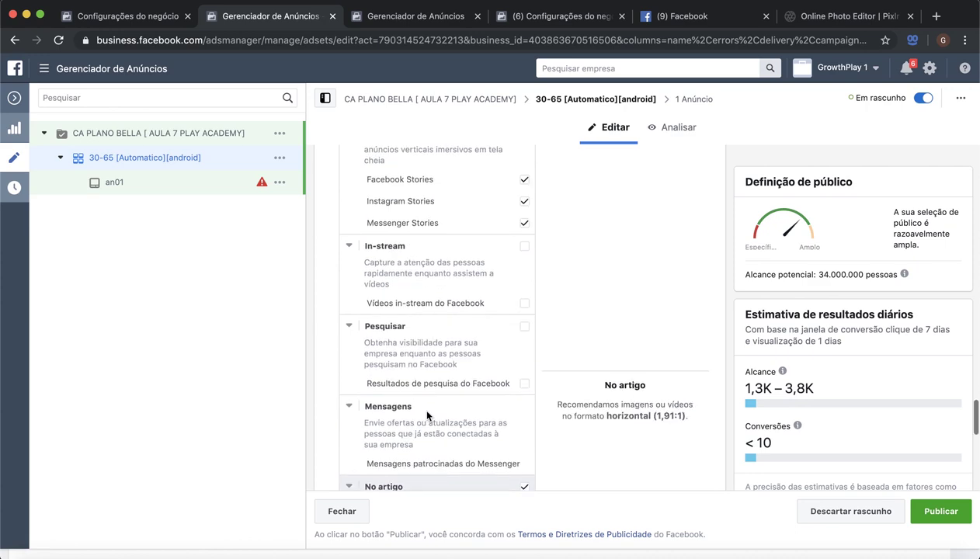
pyautogui.scroll(1, 426, 411)
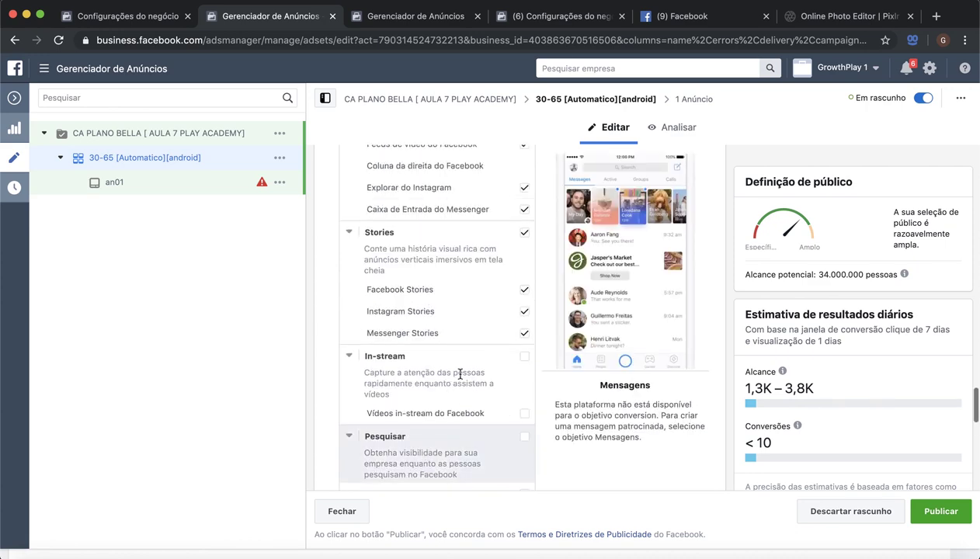
pyautogui.scroll(2, 458, 330)
pyautogui.scroll(2, 460, 335)
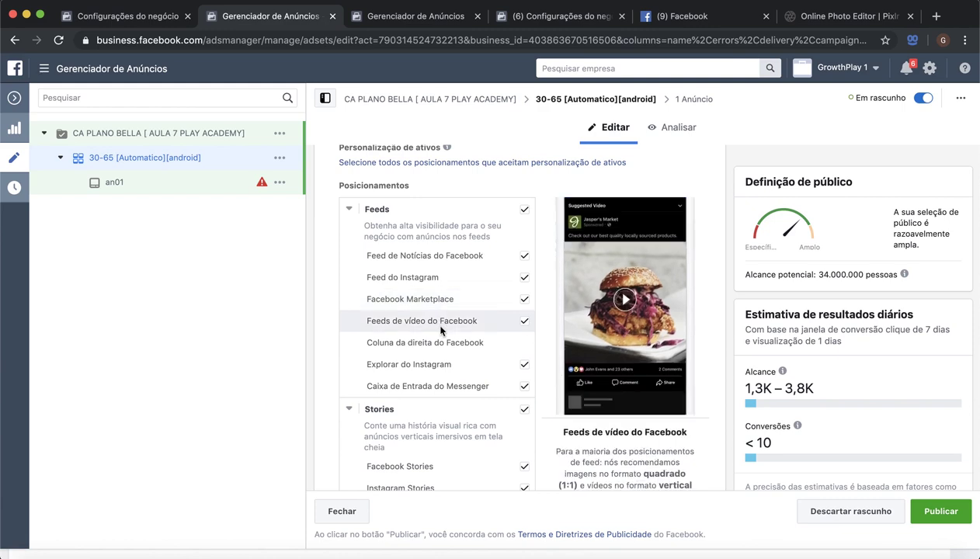
pyautogui.scroll(-6, 426, 369)
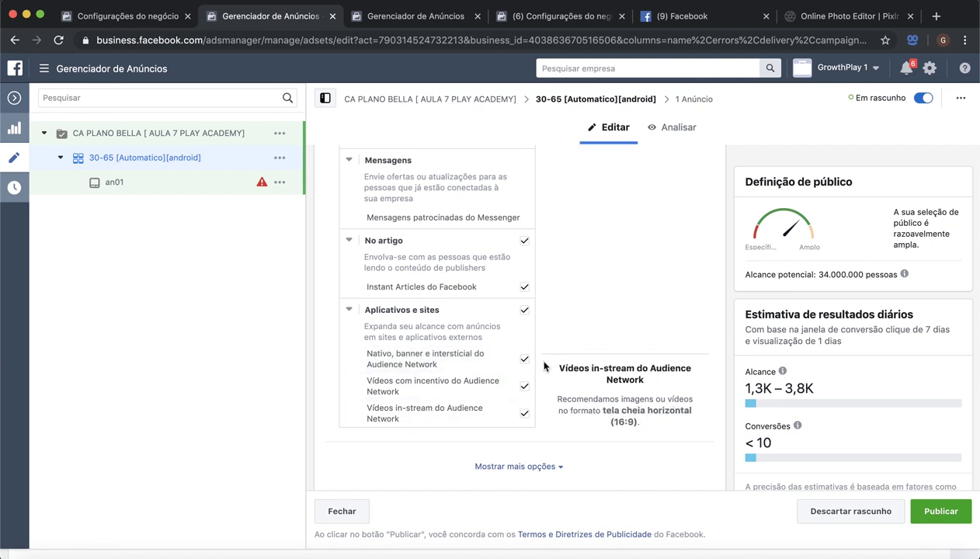
pyautogui.scroll(3, 536, 361)
pyautogui.scroll(3, 542, 368)
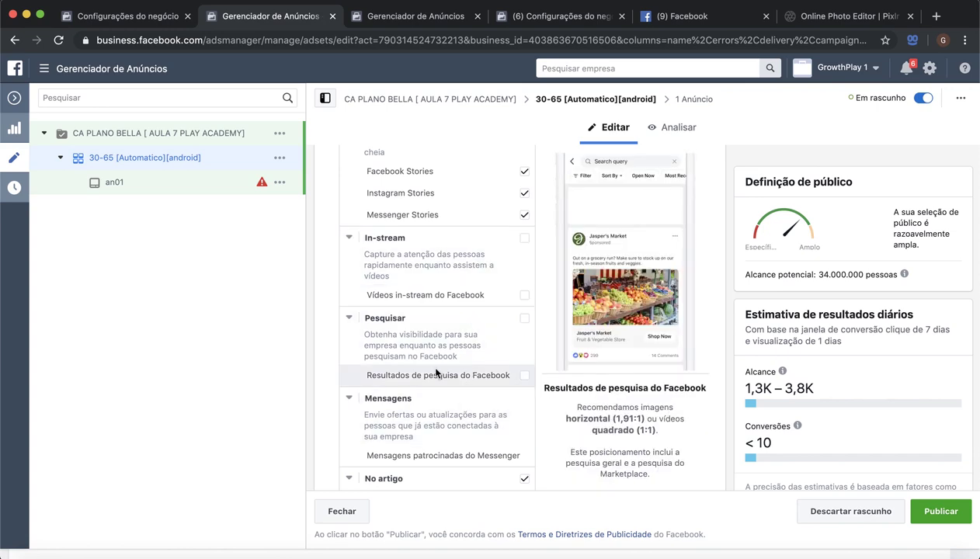
pyautogui.scroll(2, 435, 374)
pyautogui.scroll(10, 435, 373)
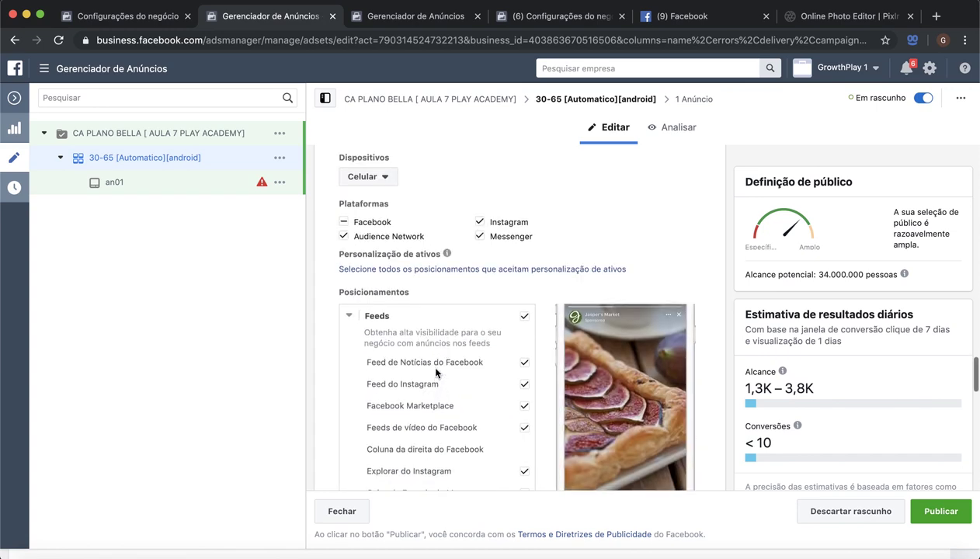
pyautogui.scroll(1, 404, 317)
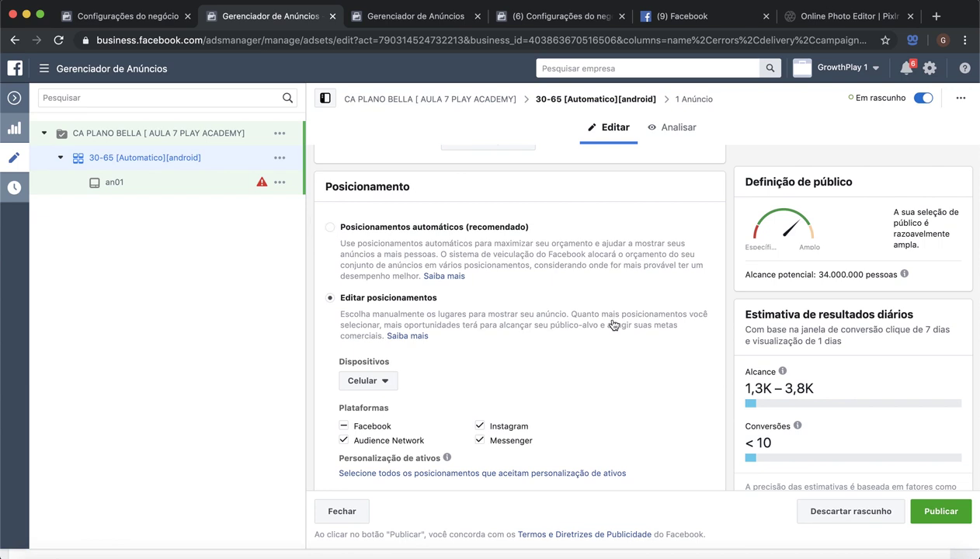
pyautogui.scroll(-3, 723, 291)
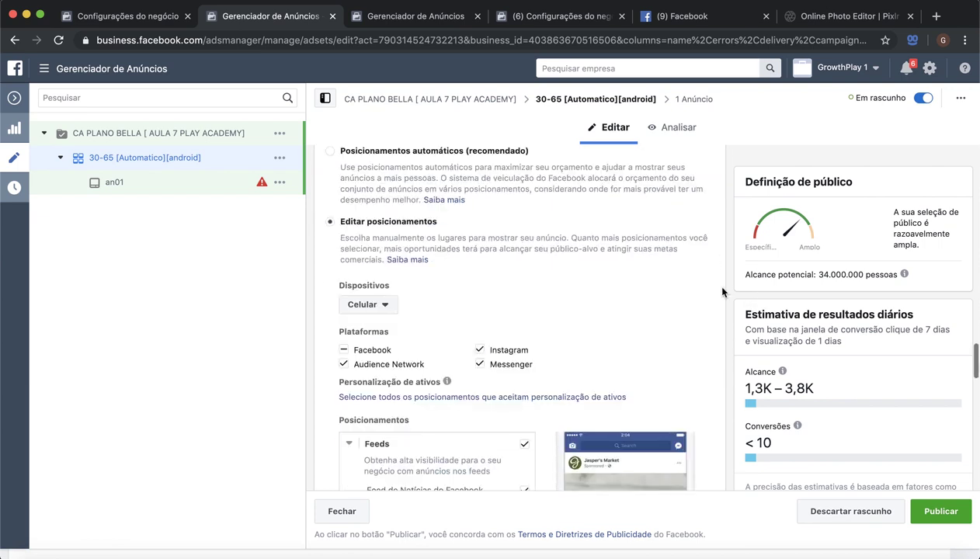
pyautogui.scroll(-10, 722, 292)
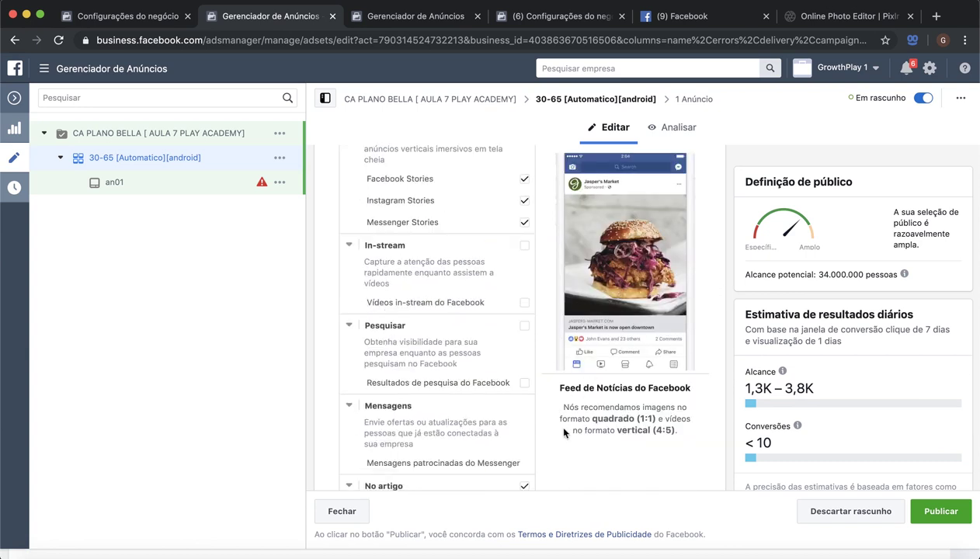
# Open the Otimização para veiculação de anúncio setting for editing and review the Otimização e veiculação section
pyautogui.scroll(-3, 564, 431)
pyautogui.scroll(-5, 565, 431)
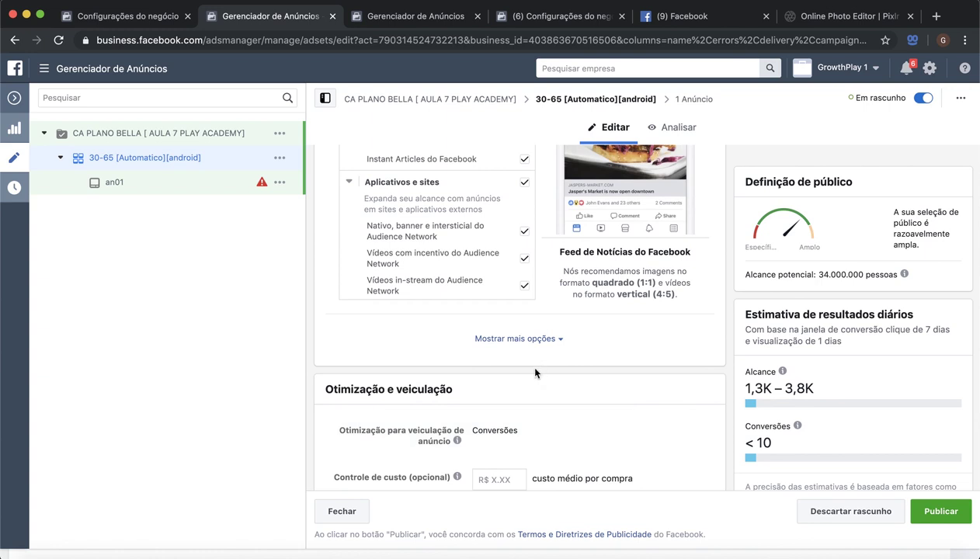
pyautogui.scroll(-2, 534, 374)
pyautogui.scroll(-2, 534, 373)
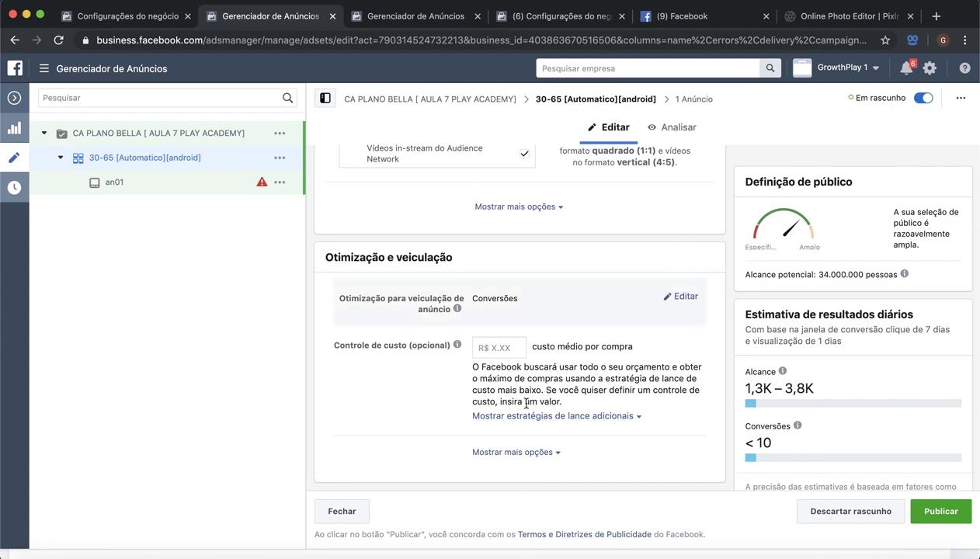
pyautogui.click(680, 297)
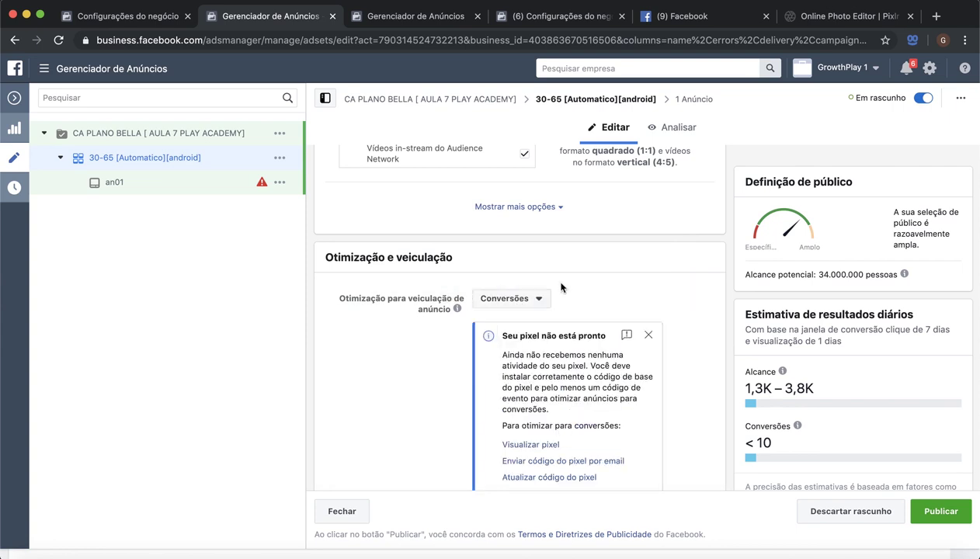
pyautogui.scroll(-4, 518, 269)
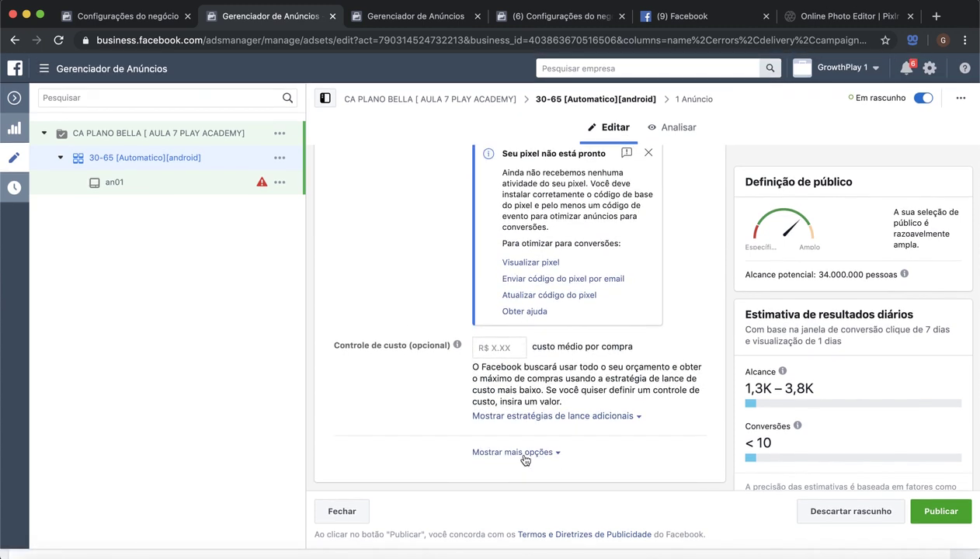
# Expand the additional delivery options and examine the Período de conversão choices without changing the selection
pyautogui.click(514, 452)
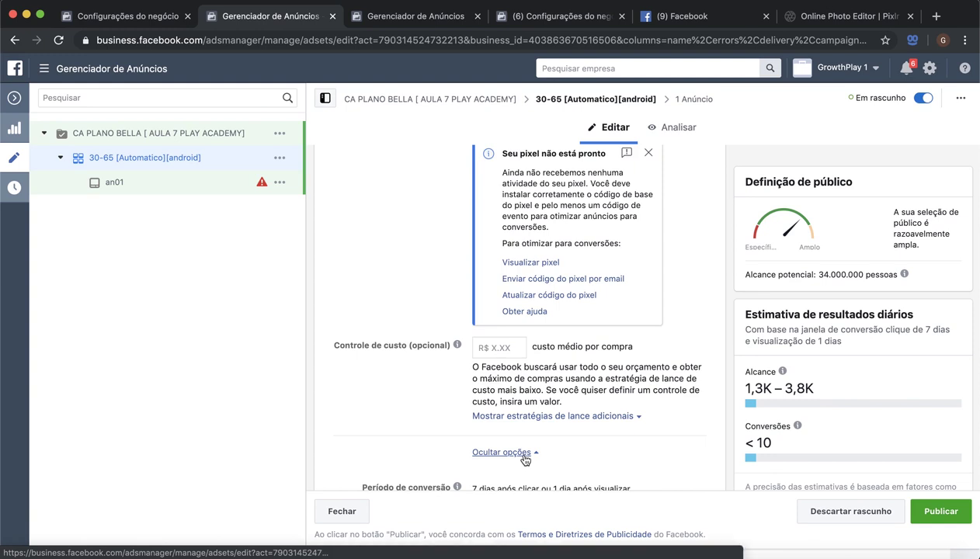
pyautogui.scroll(-2, 524, 460)
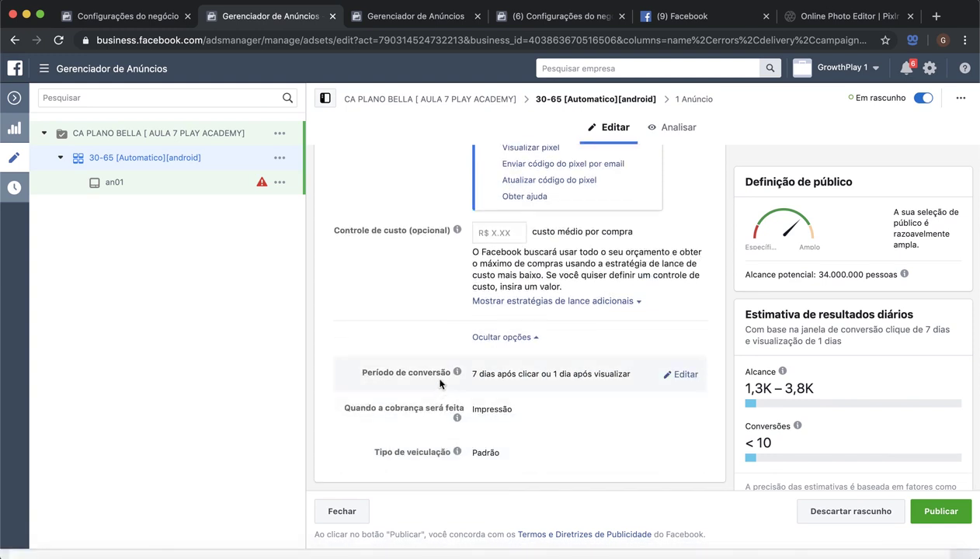
pyautogui.click(684, 375)
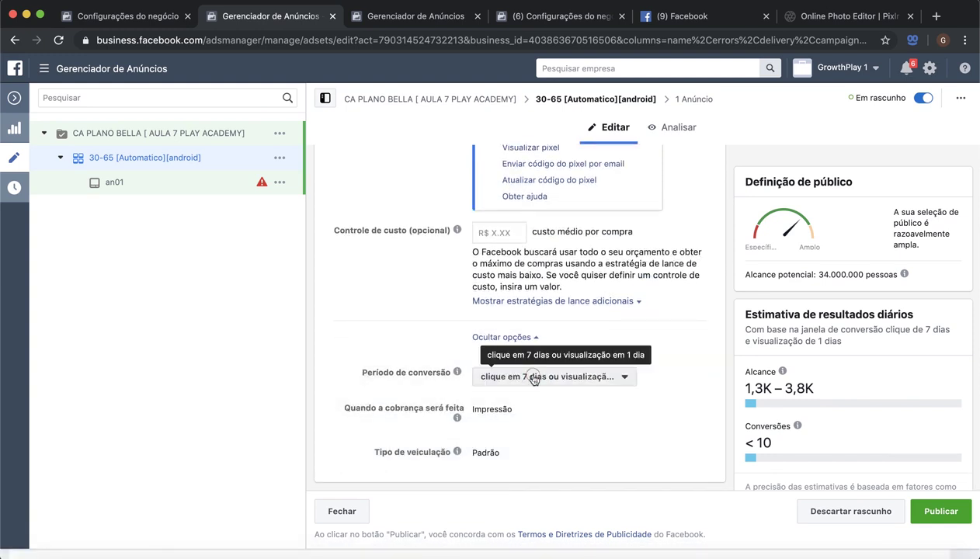
pyautogui.click(528, 379)
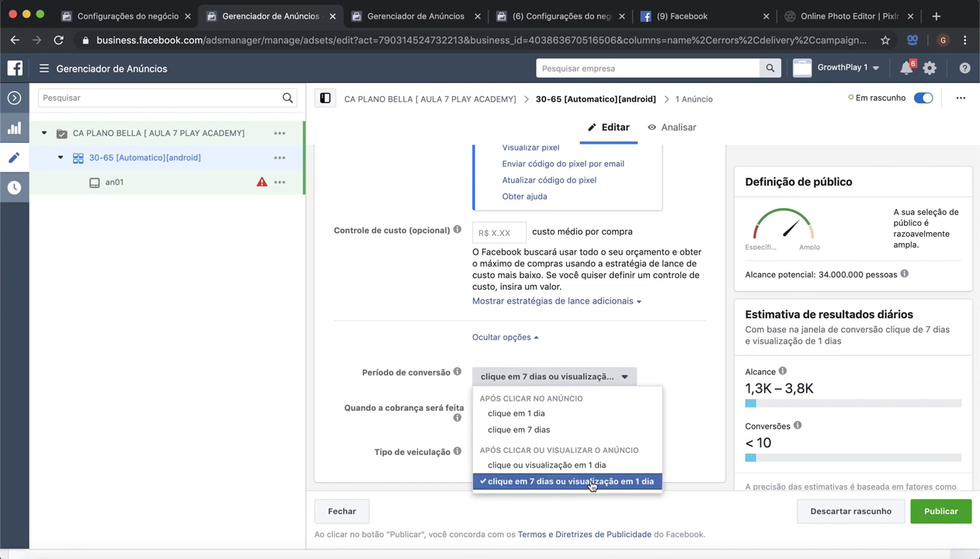
pyautogui.click(611, 380)
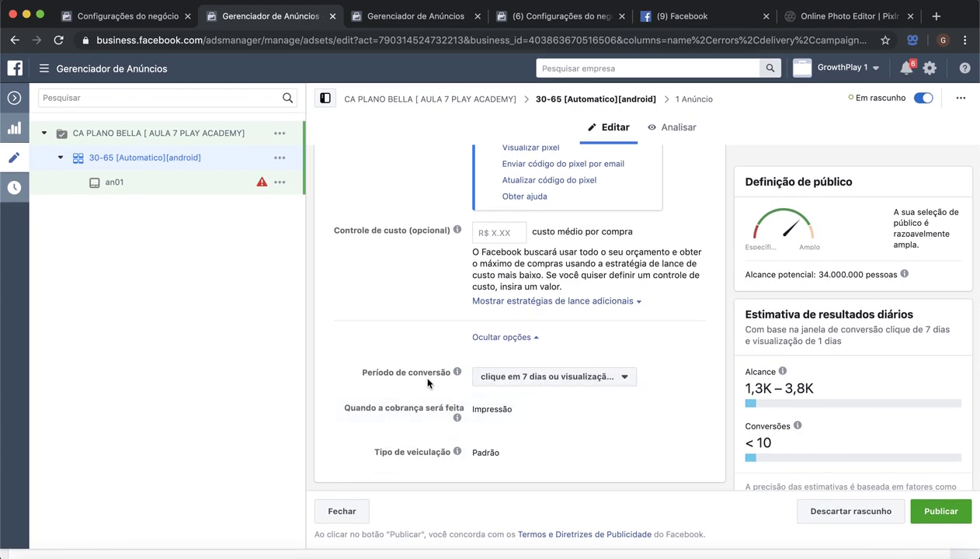
# Review the ad set's detailed targeting, location, age, gender, budget and conversion event up to its name
pyautogui.scroll(5, 427, 397)
pyautogui.scroll(15, 428, 397)
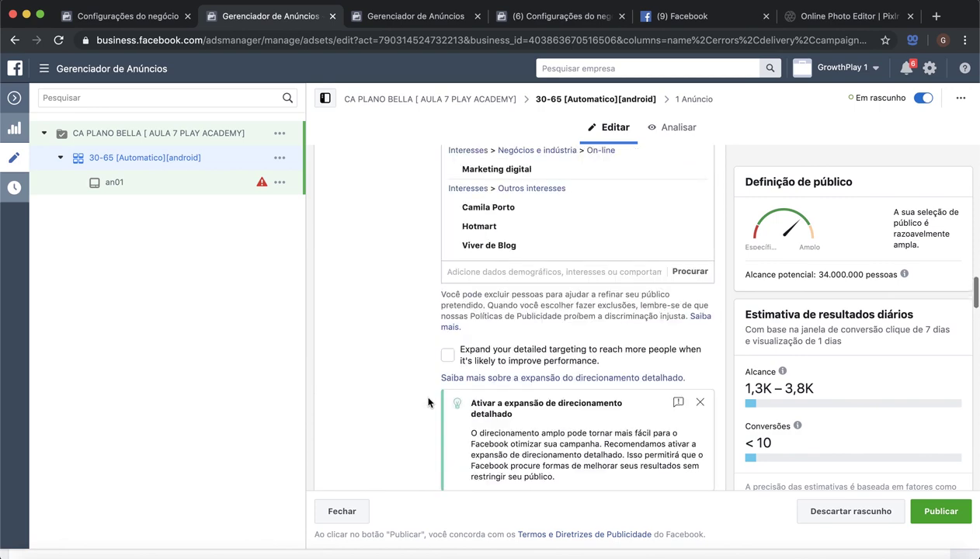
pyautogui.scroll(2, 428, 402)
pyautogui.scroll(-4, 404, 365)
pyautogui.scroll(1, 373, 334)
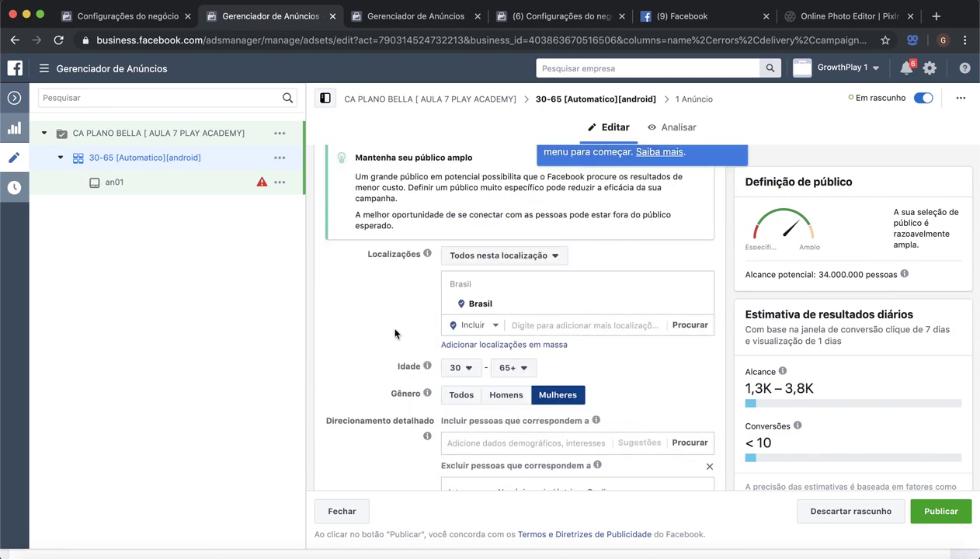
pyautogui.scroll(3, 388, 326)
pyautogui.scroll(10, 394, 329)
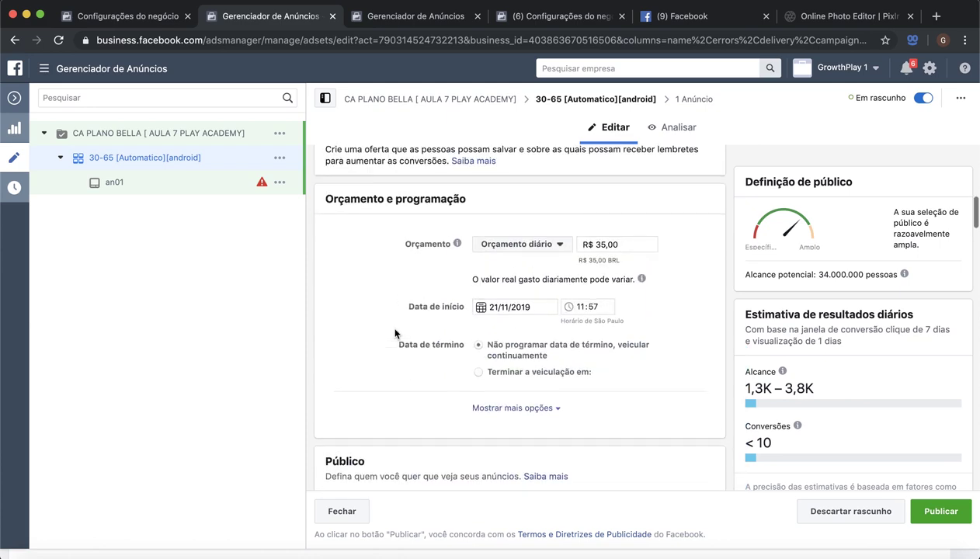
pyautogui.scroll(5, 394, 334)
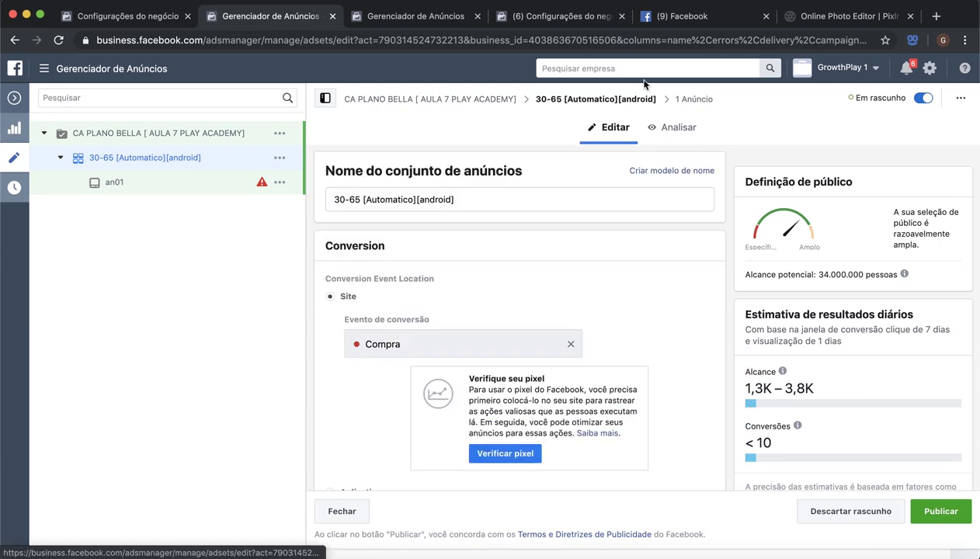
# Open the ad an01 and select Mulher Sempre Magra as its Página do Facebook
pyautogui.click(115, 187)
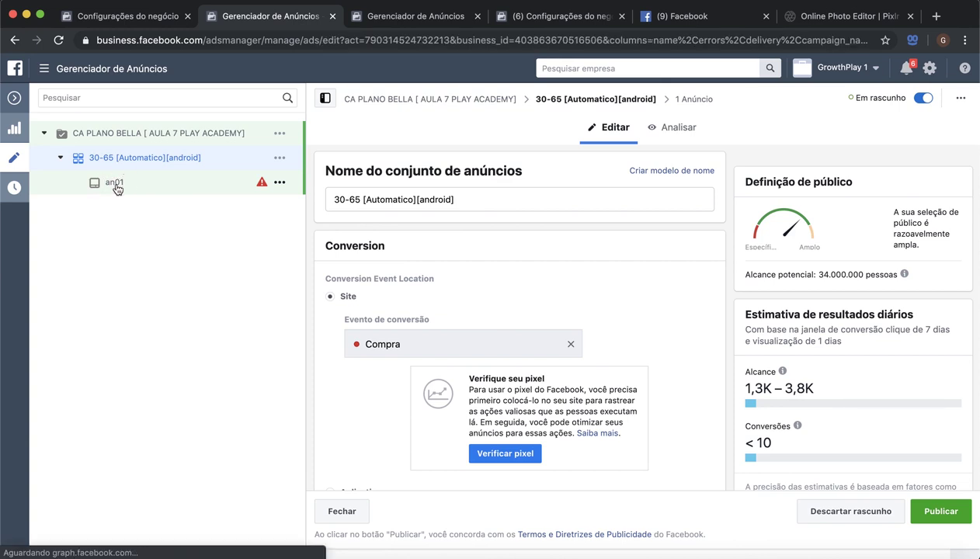
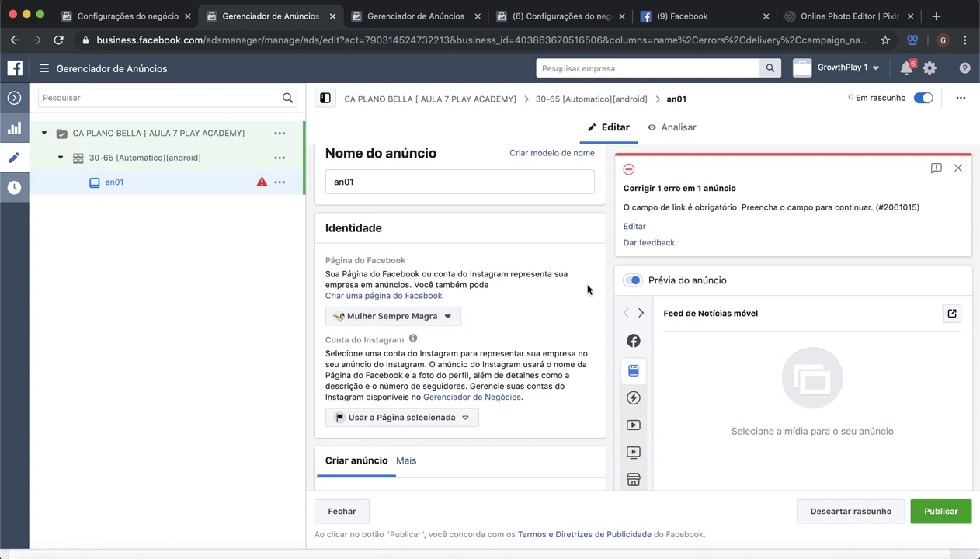
pyautogui.scroll(-1, 587, 290)
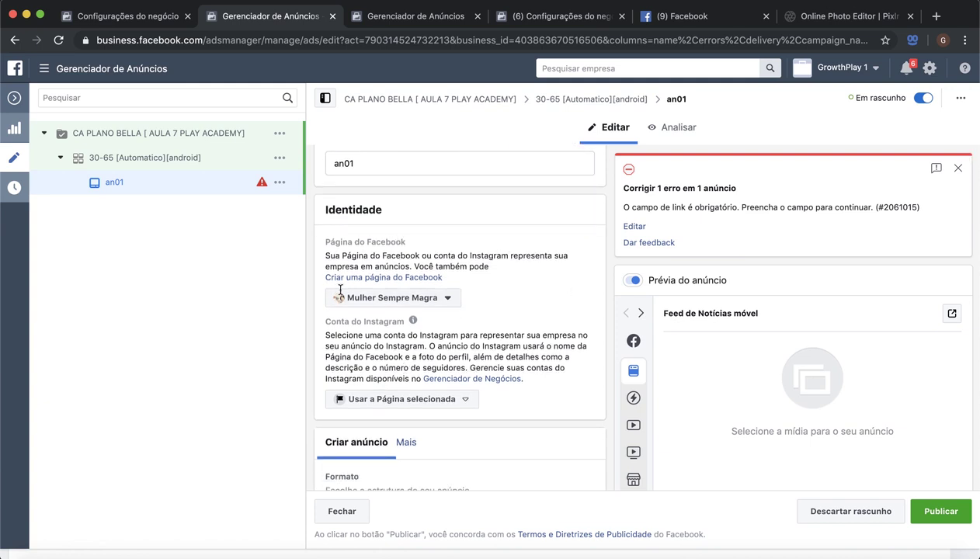
pyautogui.click(420, 303)
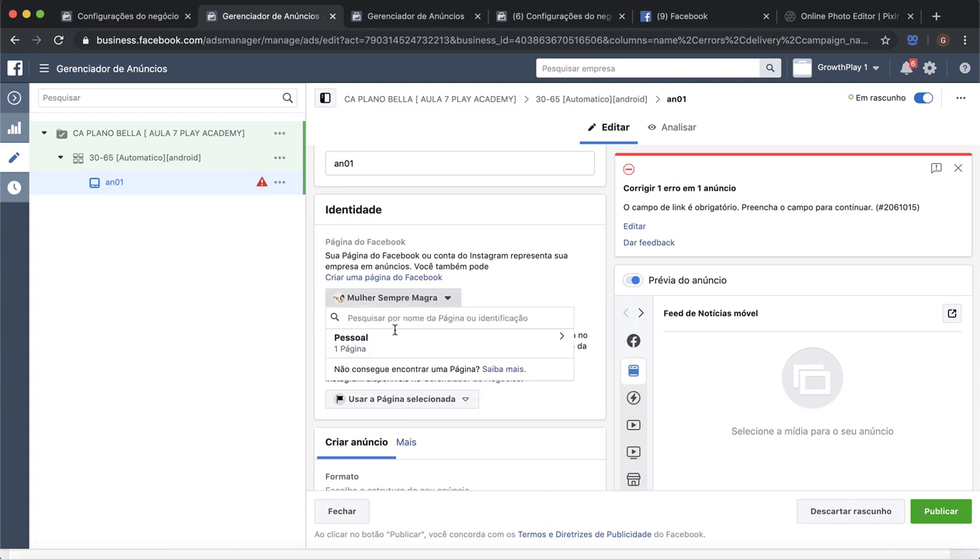
pyautogui.click(363, 350)
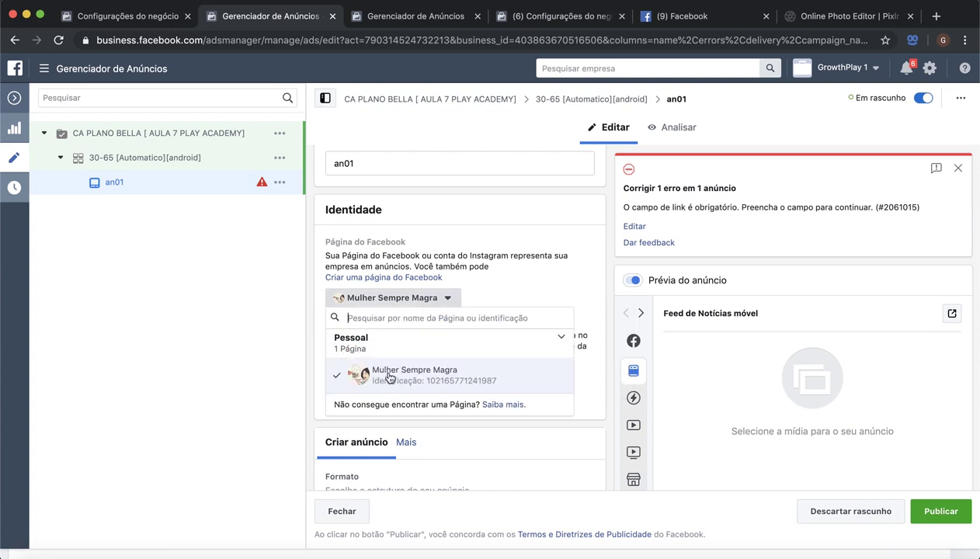
pyautogui.click(429, 379)
pyautogui.scroll(-2, 491, 298)
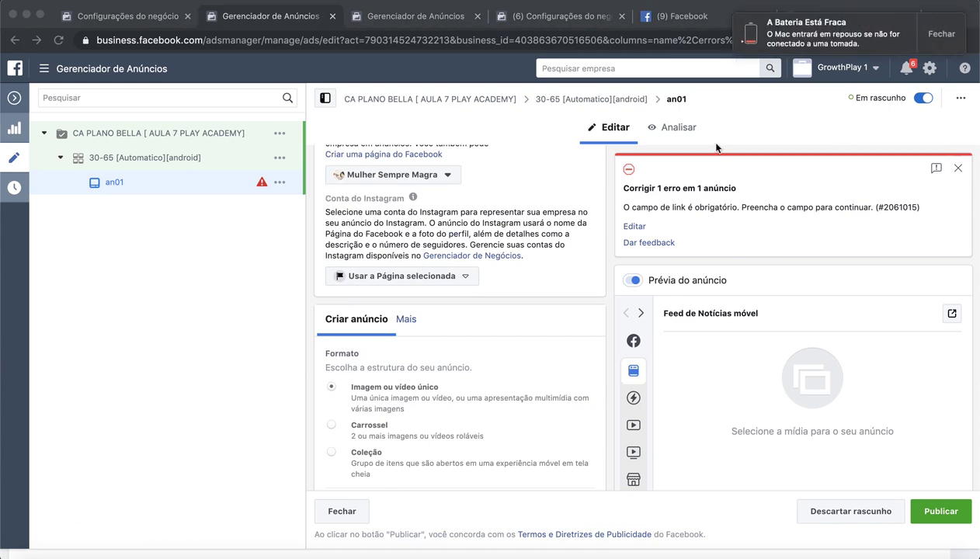
# Dismiss the low-battery notification and set the ad's Conta do Instagram to Usar a Página selecionada
pyautogui.click(908, 46)
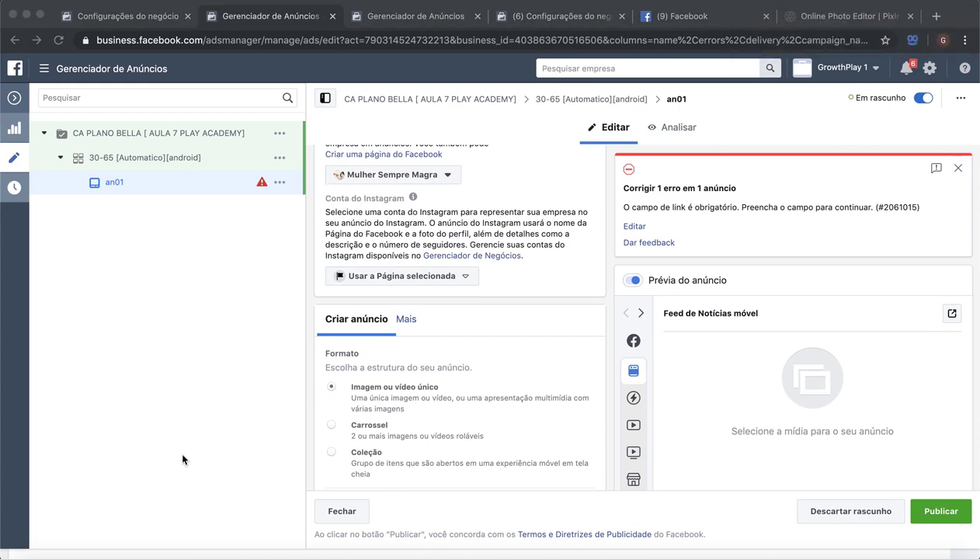
pyautogui.click(437, 279)
pyautogui.click(437, 281)
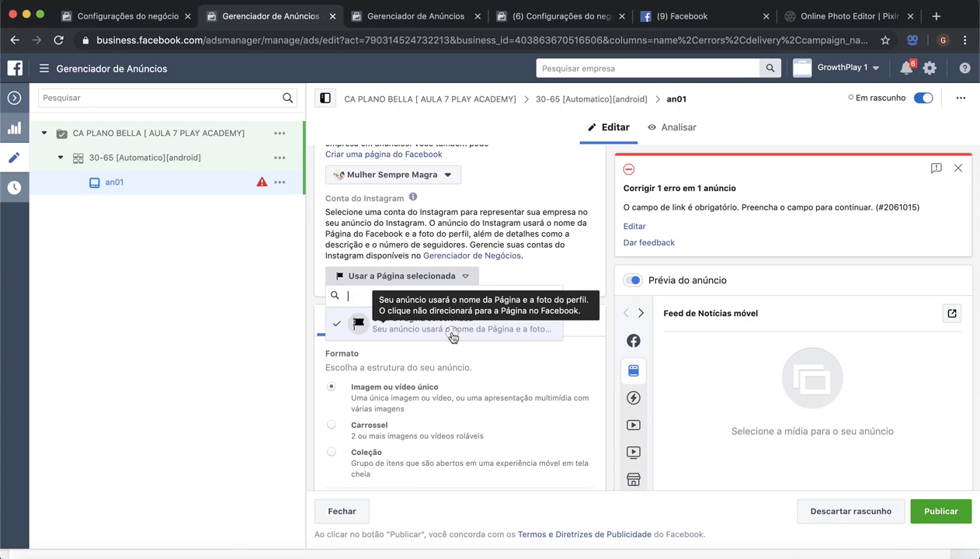
pyautogui.click(453, 335)
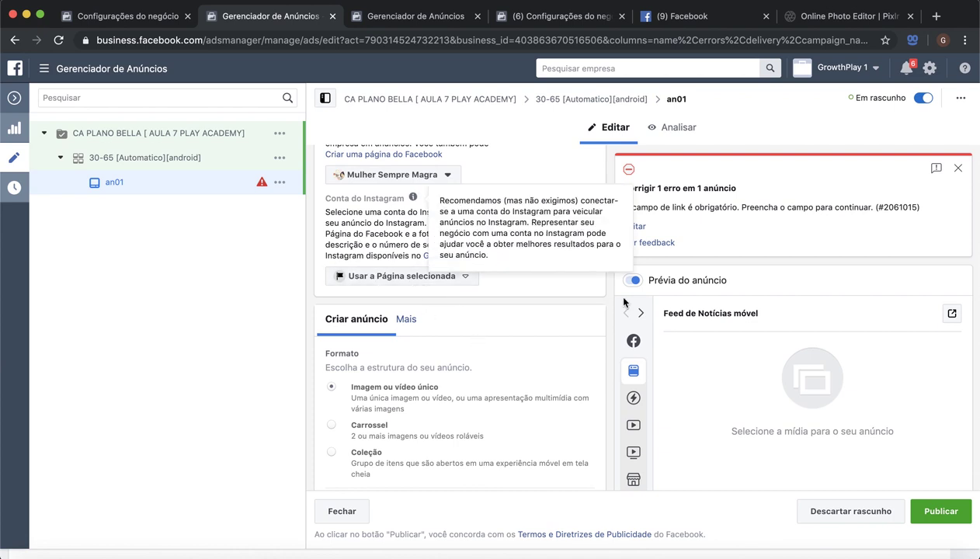
# Review the ad's Formato choices, the Experiência móvel de tela cheia option and the video template tip
pyautogui.scroll(-3, 586, 303)
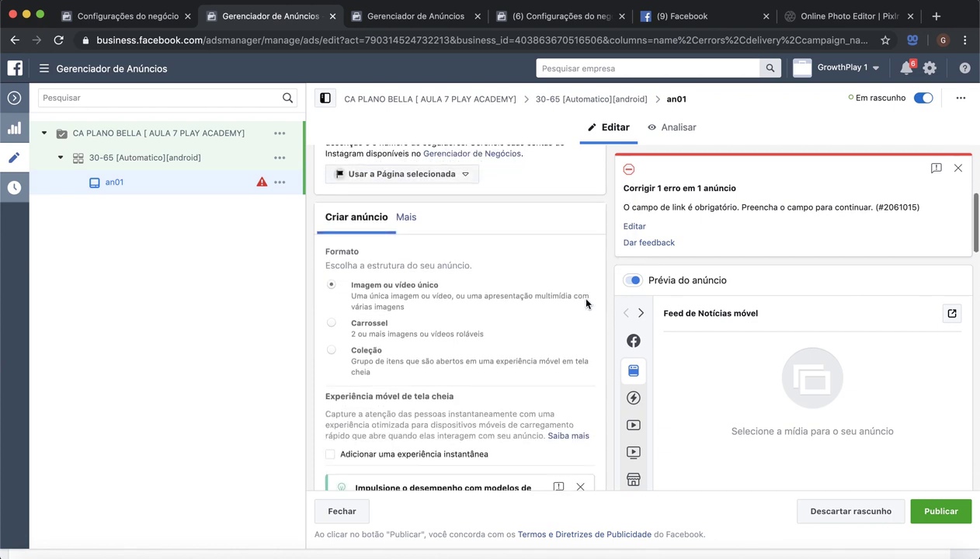
pyautogui.scroll(-3, 586, 303)
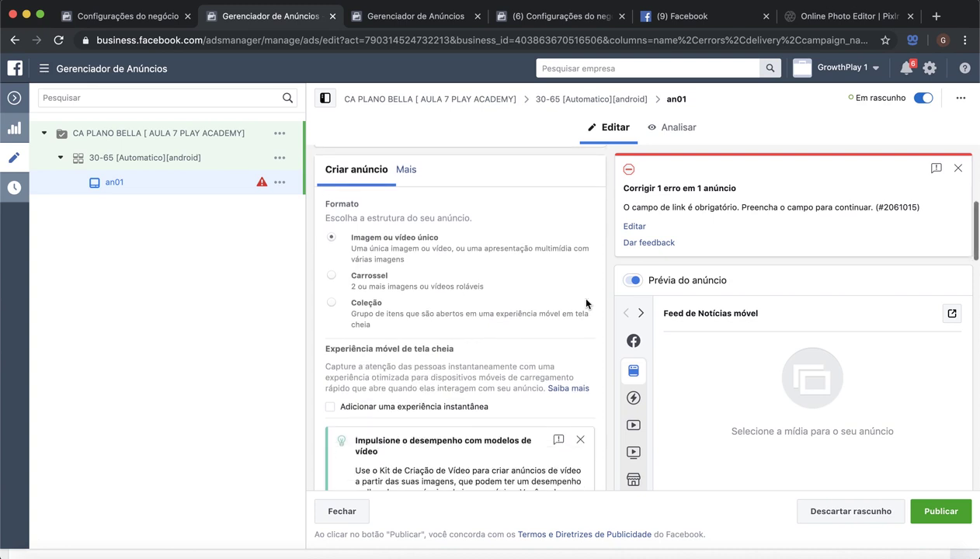
pyautogui.scroll(-1, 586, 303)
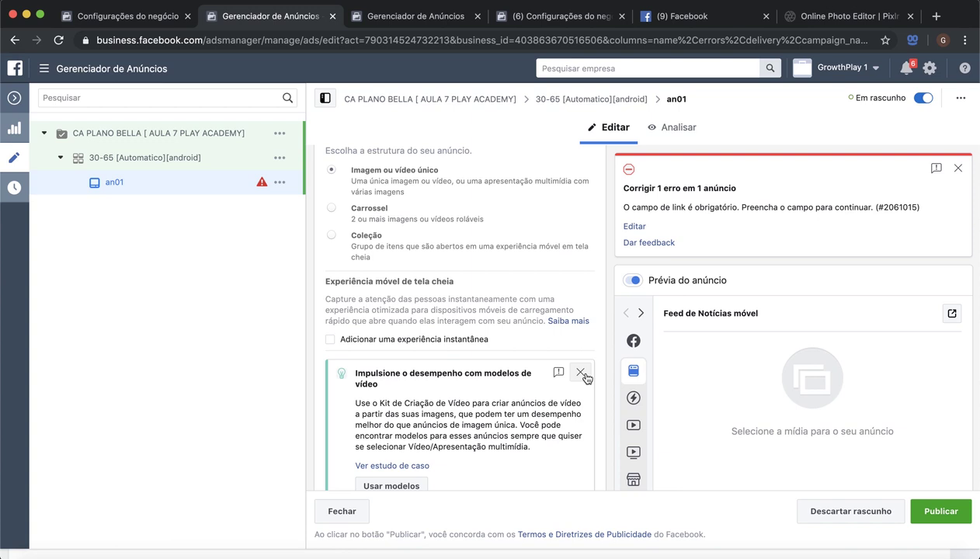
pyautogui.scroll(-1, 586, 378)
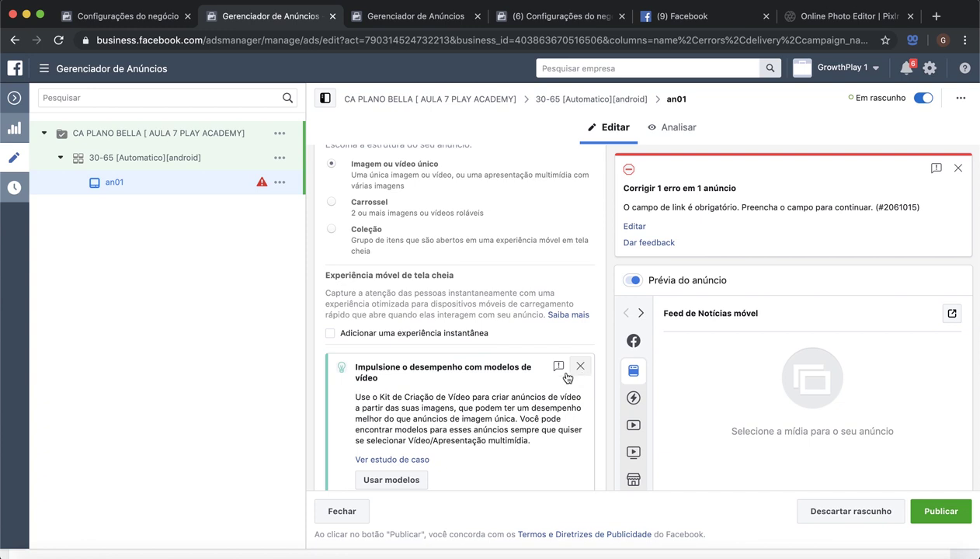
# Dismiss the video template tip below the ad's Experiência móvel de tela cheia section
pyautogui.scroll(-1, 425, 318)
pyautogui.scroll(3, 425, 320)
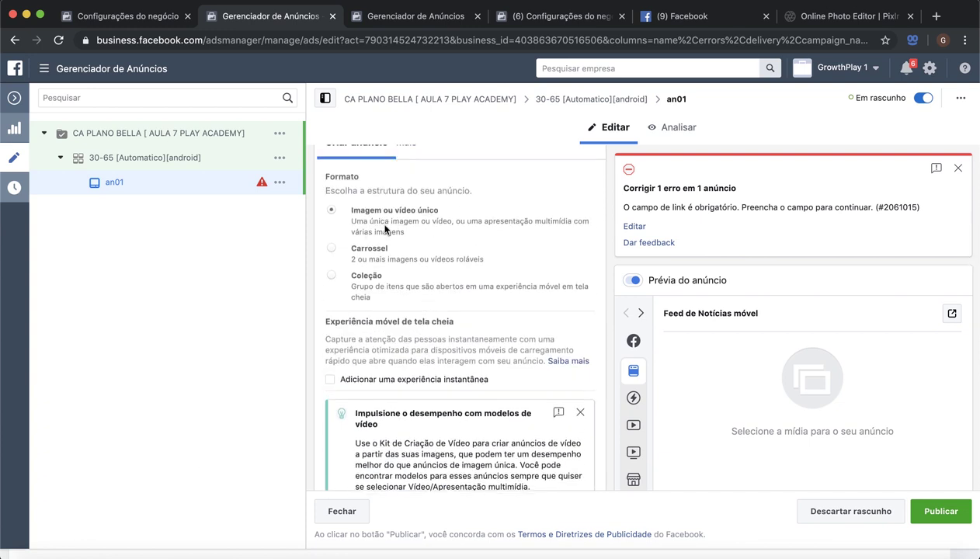
pyautogui.scroll(-7, 443, 308)
pyautogui.click(581, 248)
pyautogui.scroll(-1, 400, 304)
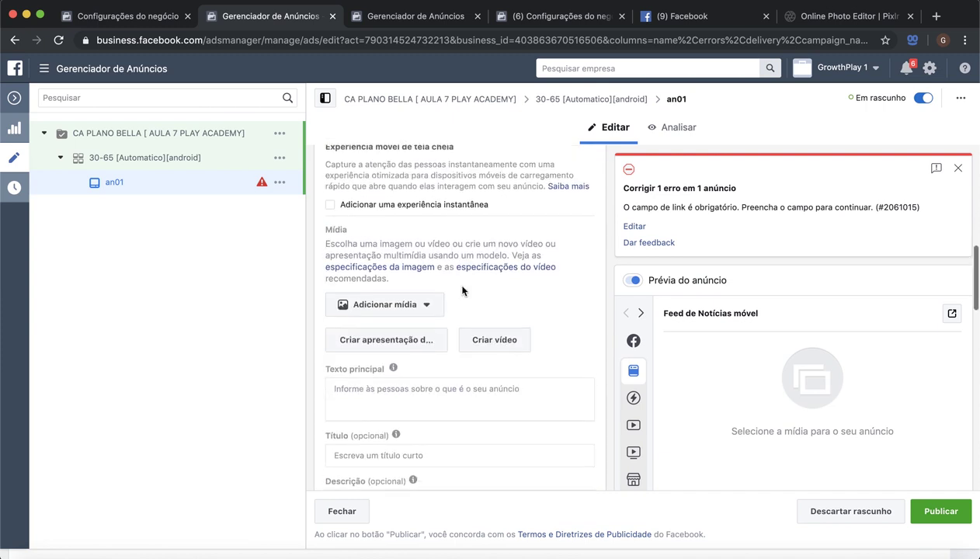
# Upload the image teste campanha 7play academy.png from Transferências through the ad's Adicionar imagem option
pyautogui.click(392, 306)
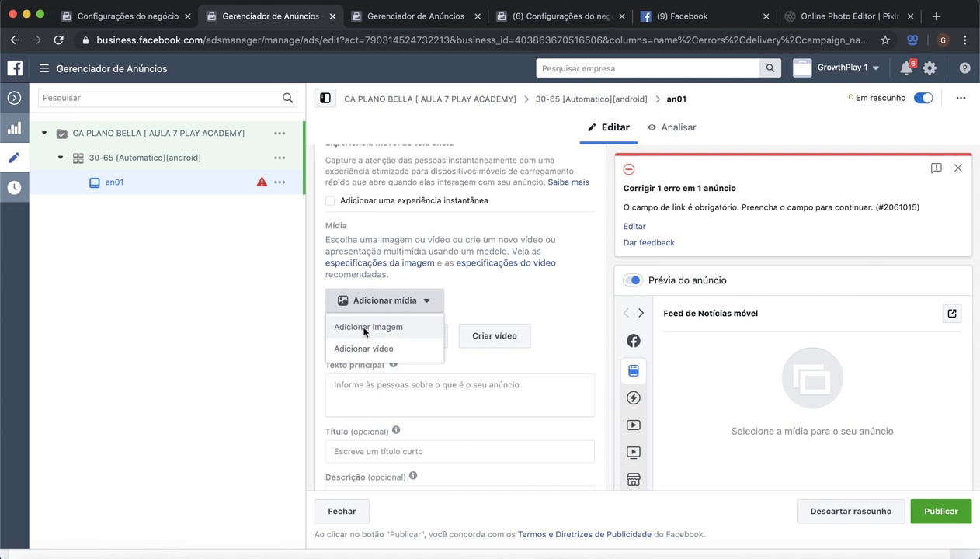
pyautogui.click(364, 329)
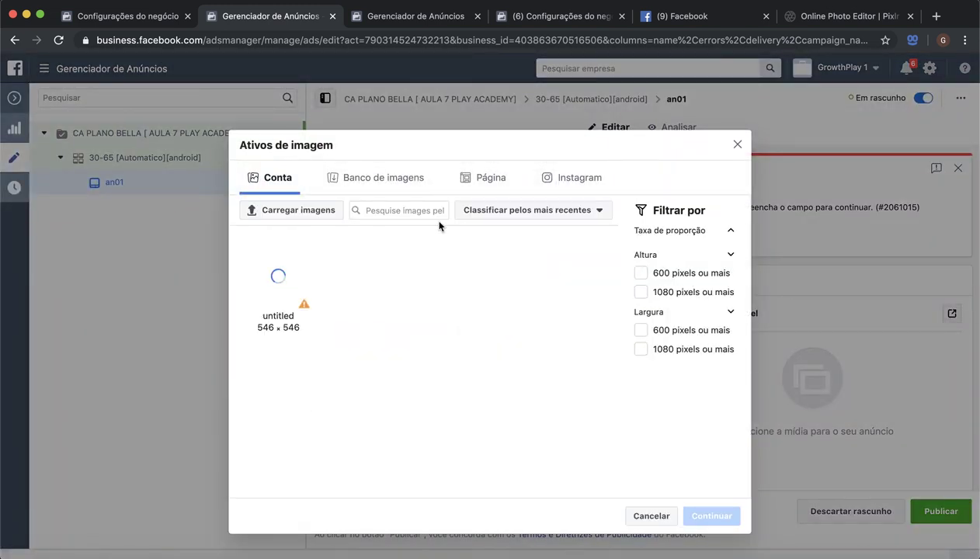
pyautogui.click(302, 218)
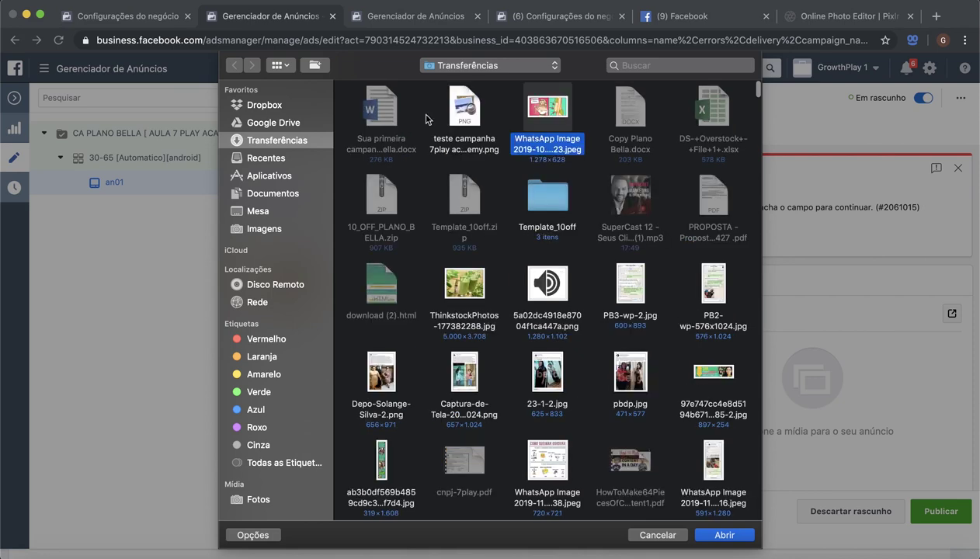
pyautogui.click(462, 114)
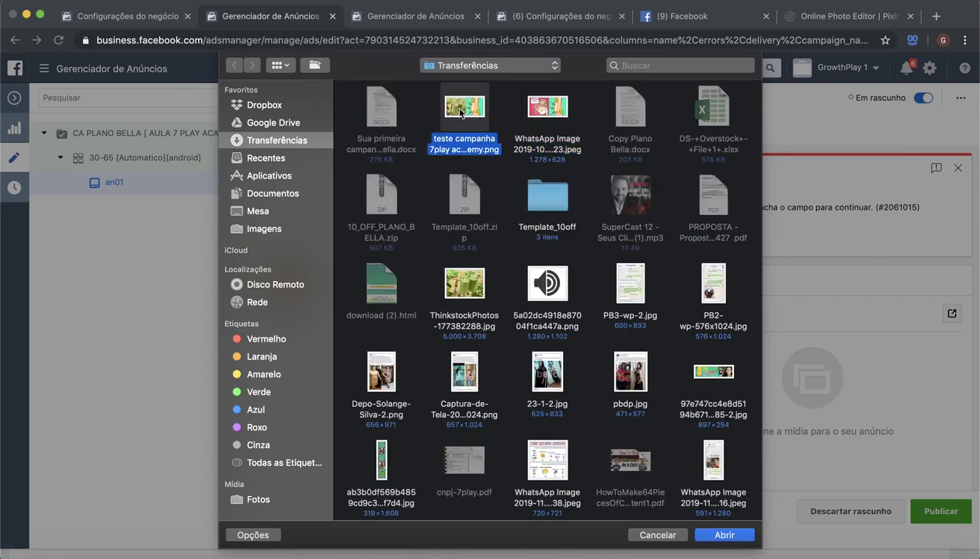
pyautogui.doubleClick(461, 113)
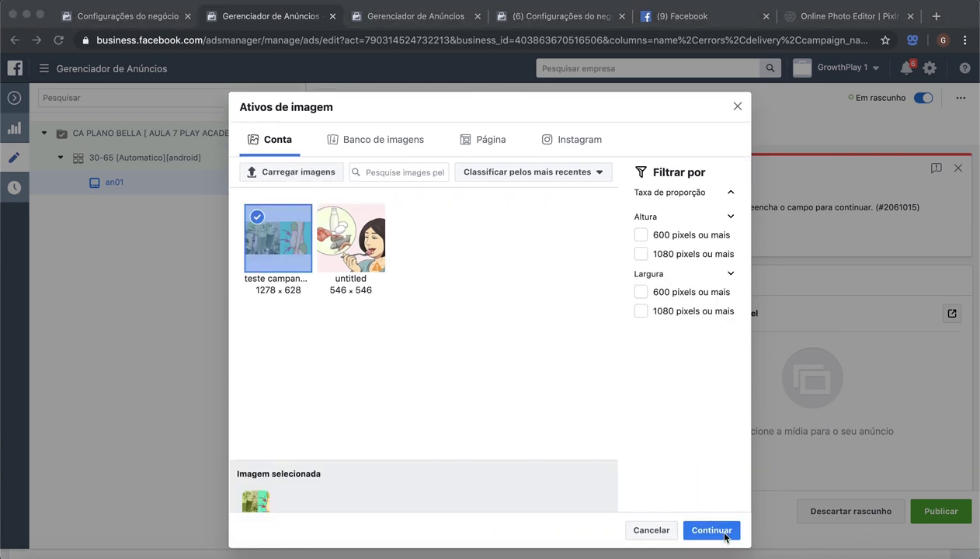
# Keep the uploaded 1278 × 628 image selected in Ativos de imagem and apply it as the ad's media
pyautogui.click(447, 384)
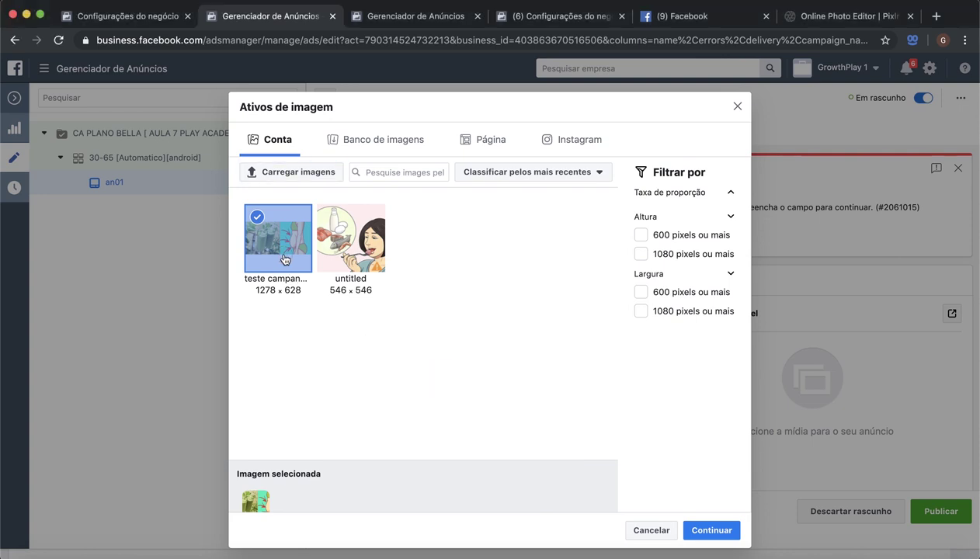
pyautogui.click(281, 257)
pyautogui.click(278, 247)
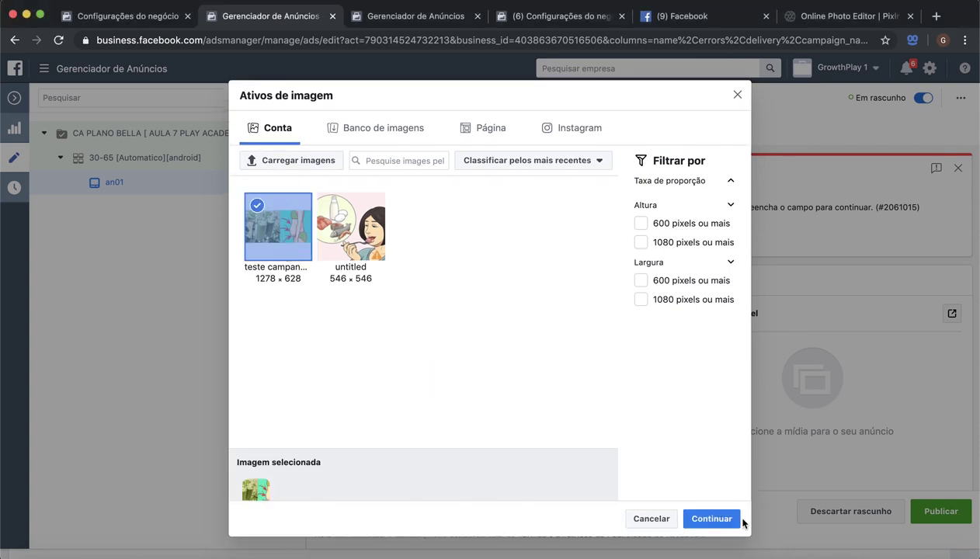
pyautogui.click(711, 519)
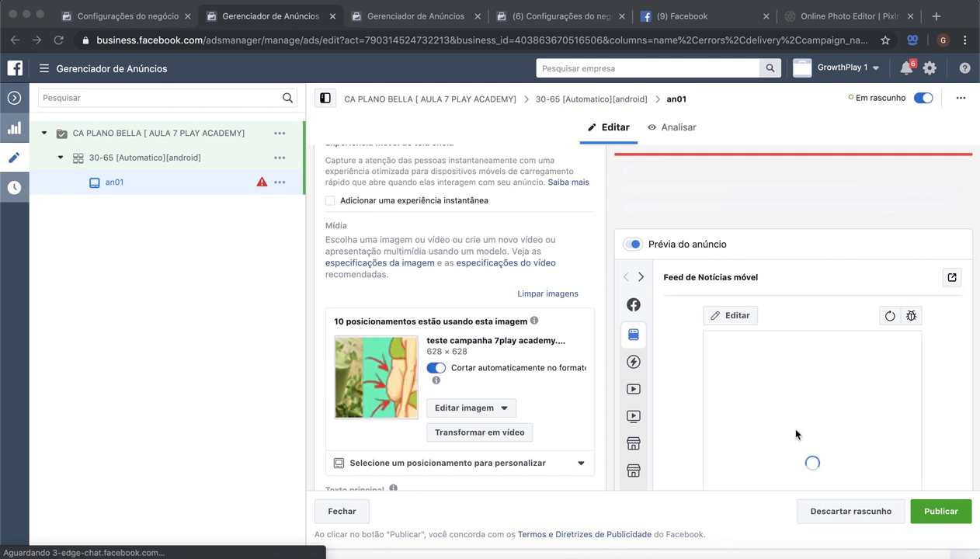
# Check the Feed de Notícias móvel preview, turn off the image's Cortar automaticamente option and dismiss the placement media tip
pyautogui.scroll(-1, 505, 378)
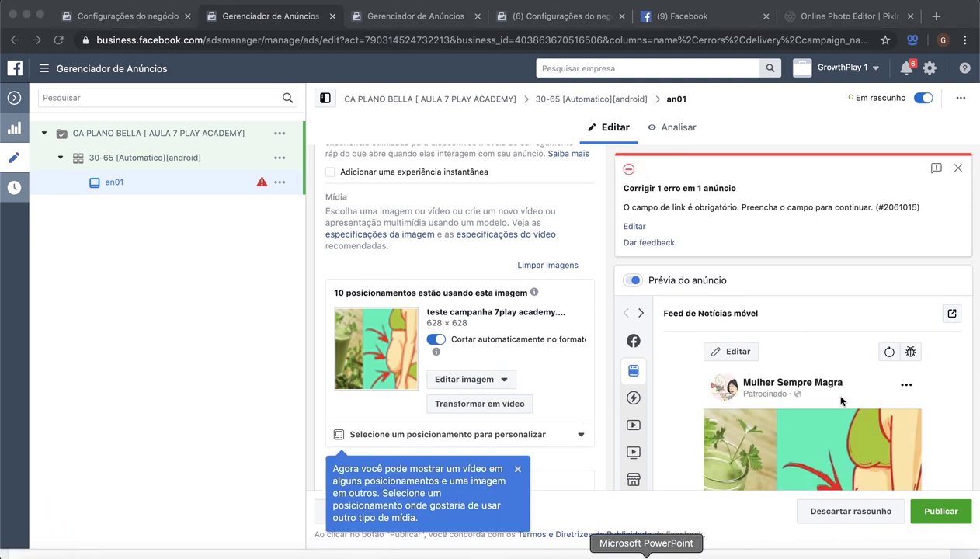
pyautogui.scroll(-2, 828, 390)
pyautogui.scroll(-1, 840, 401)
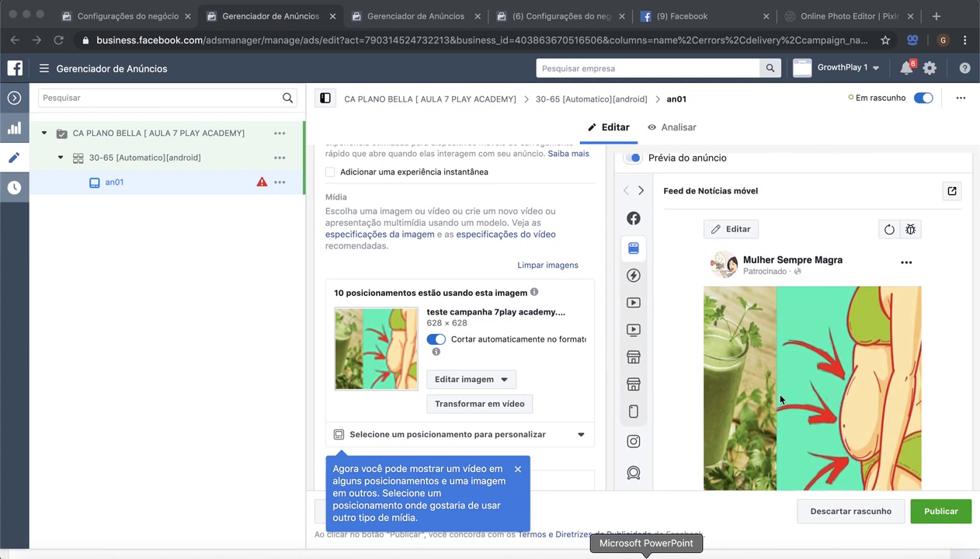
pyautogui.scroll(-2, 780, 399)
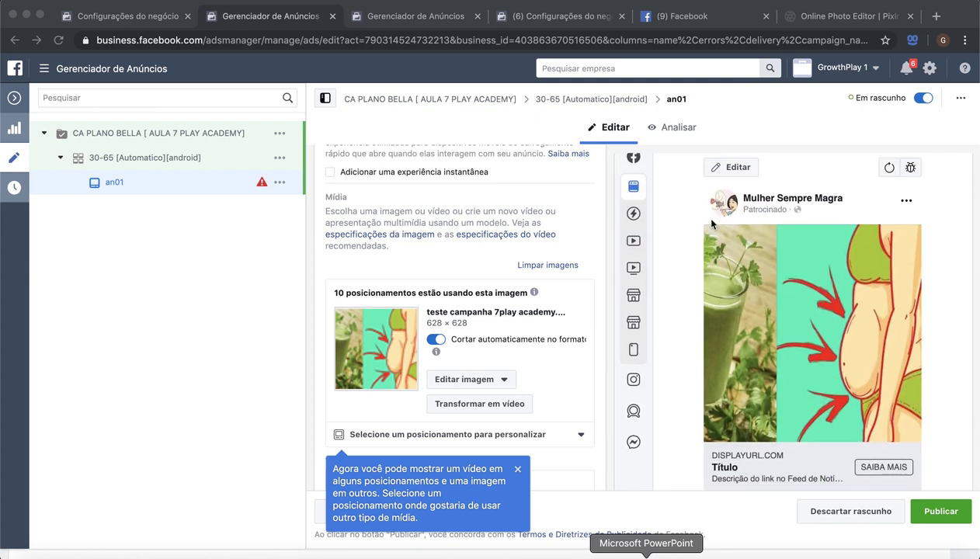
pyautogui.click(437, 348)
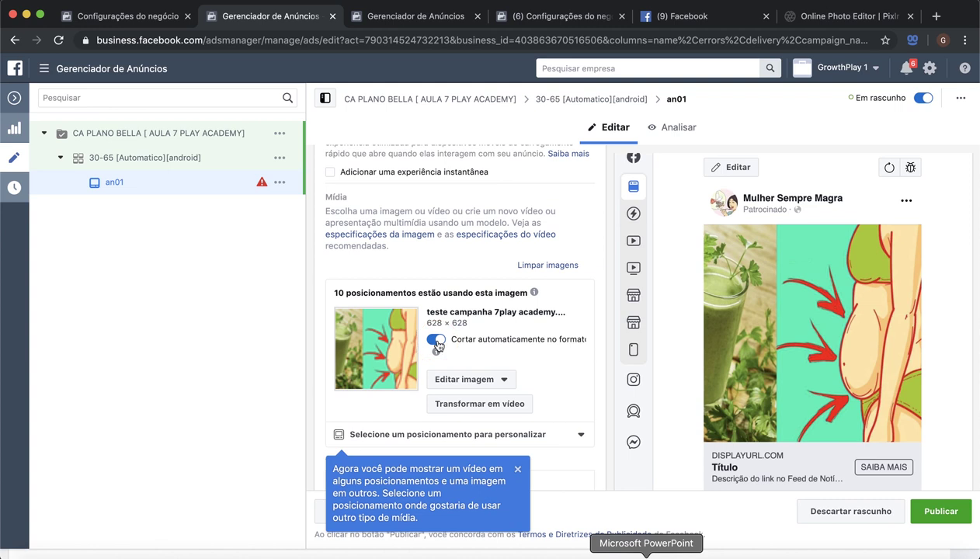
pyautogui.click(433, 346)
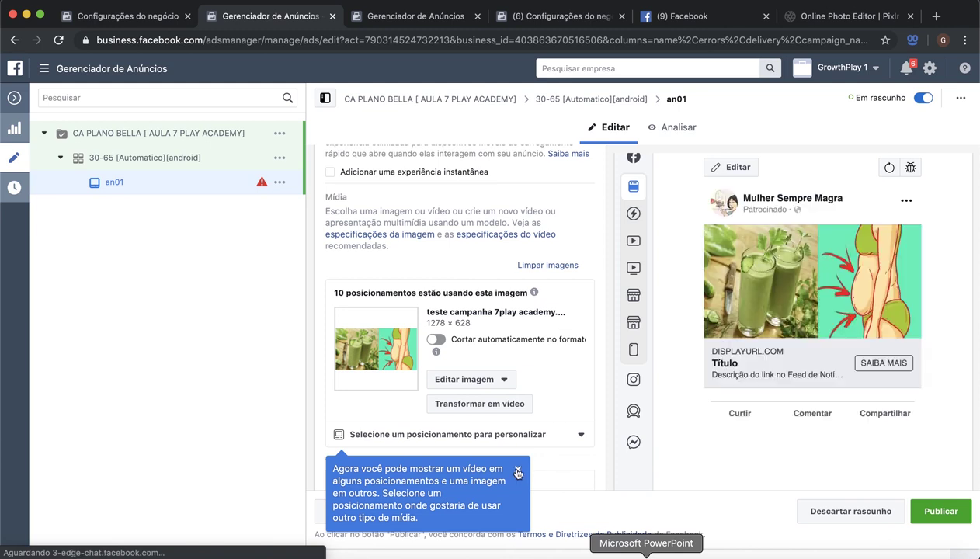
pyautogui.click(516, 470)
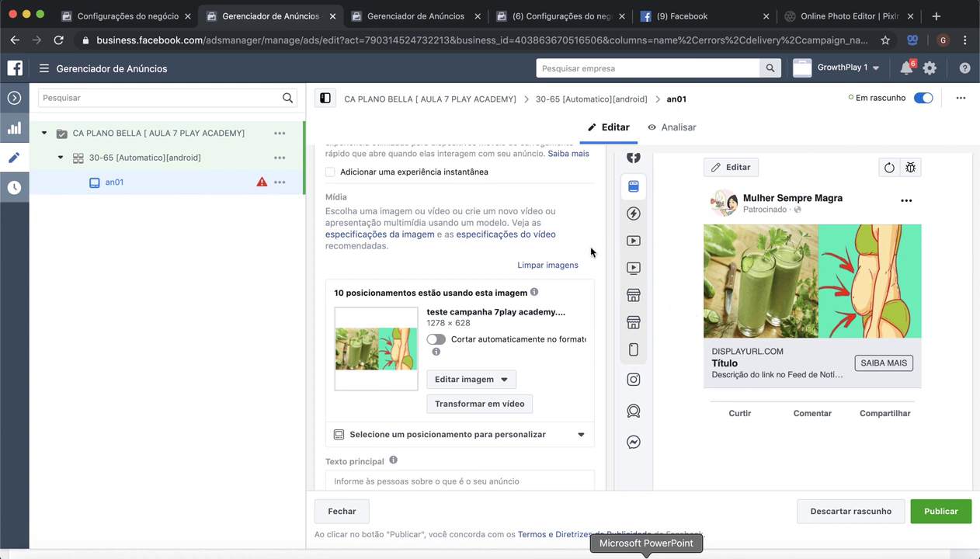
# Go to the ad's empty Texto principal field and switch to the Copy Plano Bella document in Microsoft Word
pyautogui.scroll(-2, 592, 252)
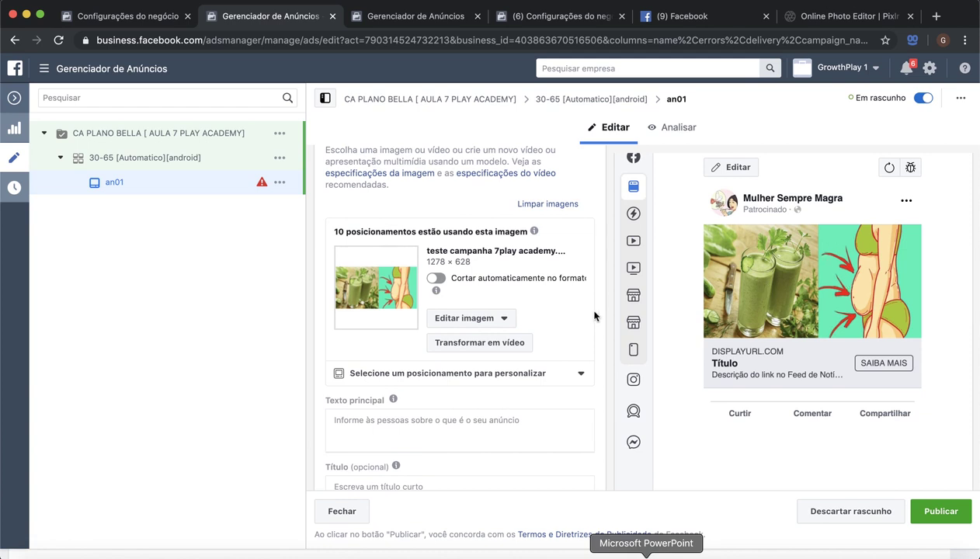
pyautogui.scroll(-1, 594, 315)
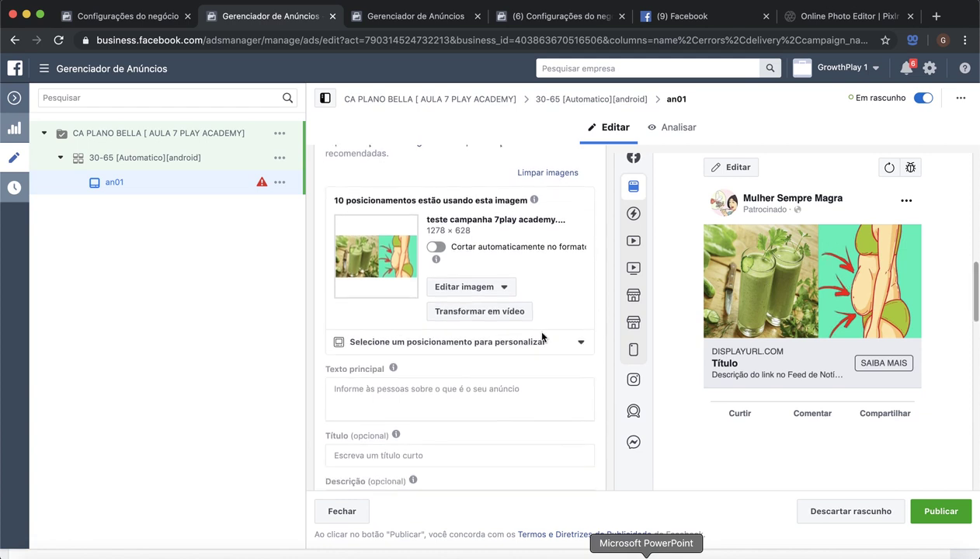
pyautogui.scroll(-2, 454, 392)
pyautogui.click(422, 309)
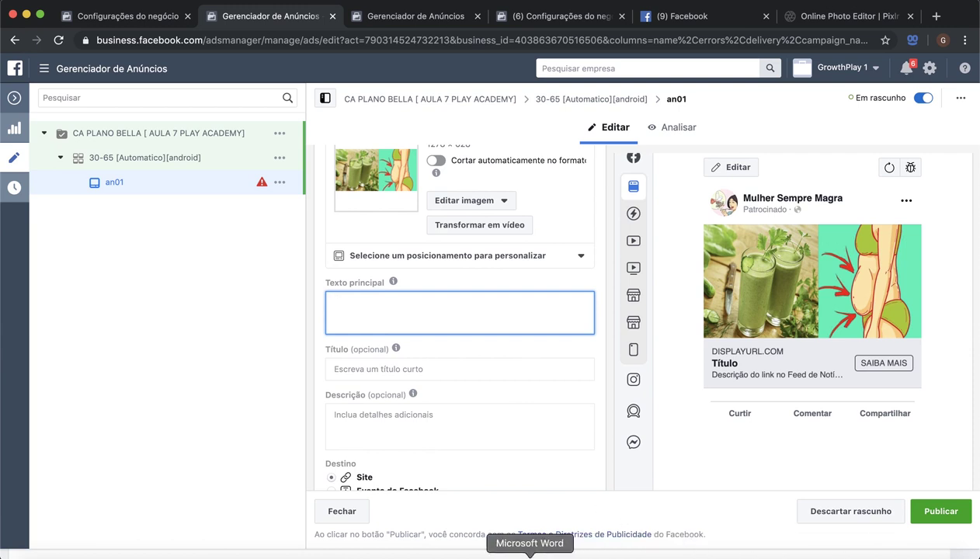
pyautogui.click(529, 554)
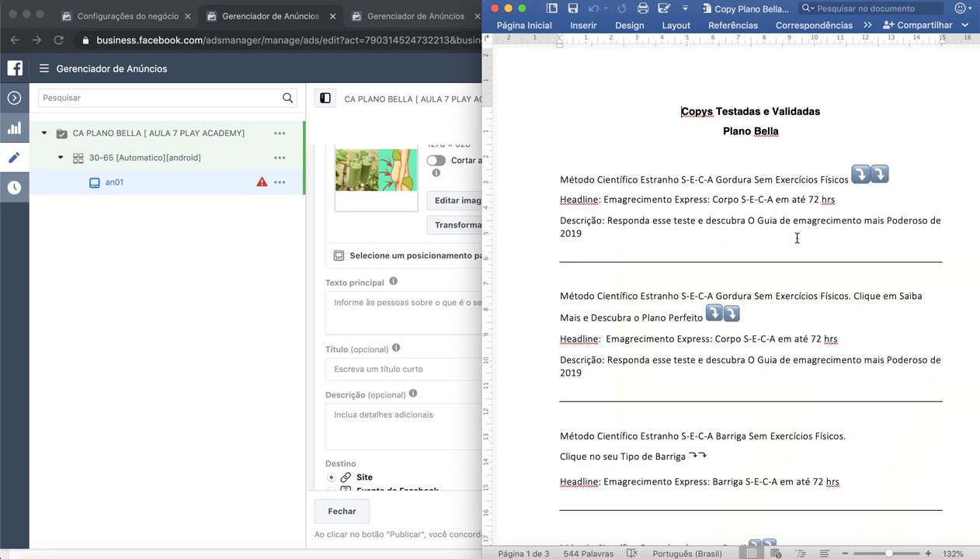
# Review the tested Plano Bella ad copies in the document, including their main texts, headlines and descriptions
pyautogui.scroll(3, 776, 233)
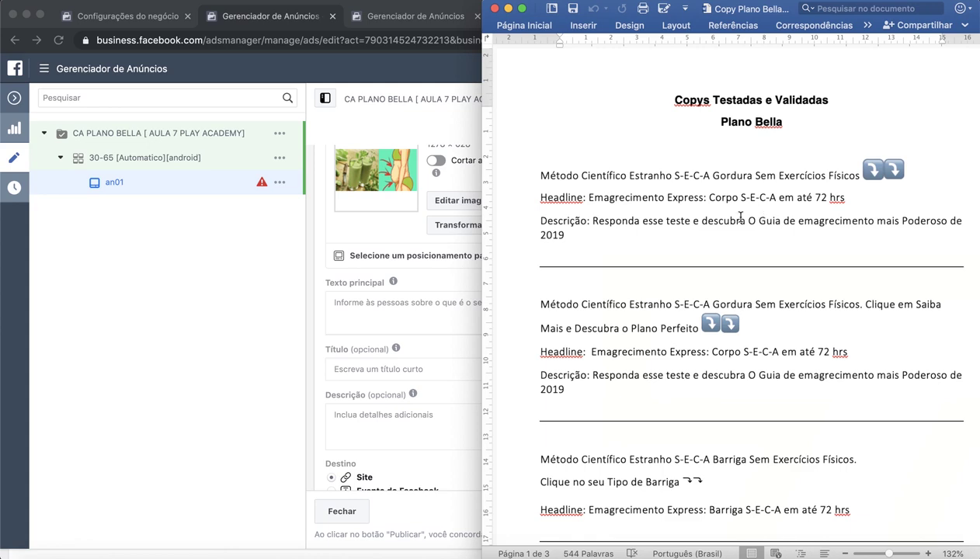
pyautogui.scroll(2, 651, 223)
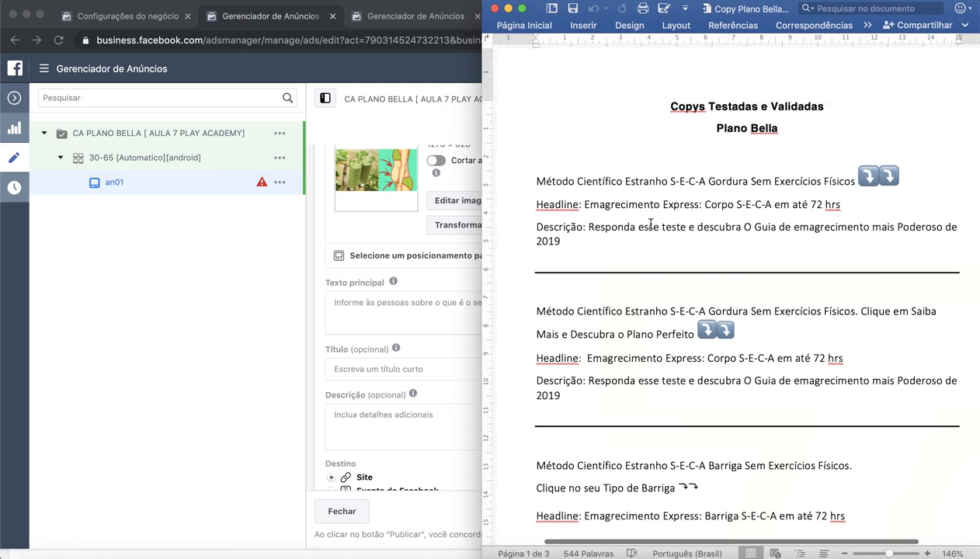
pyautogui.scroll(-3, 651, 223)
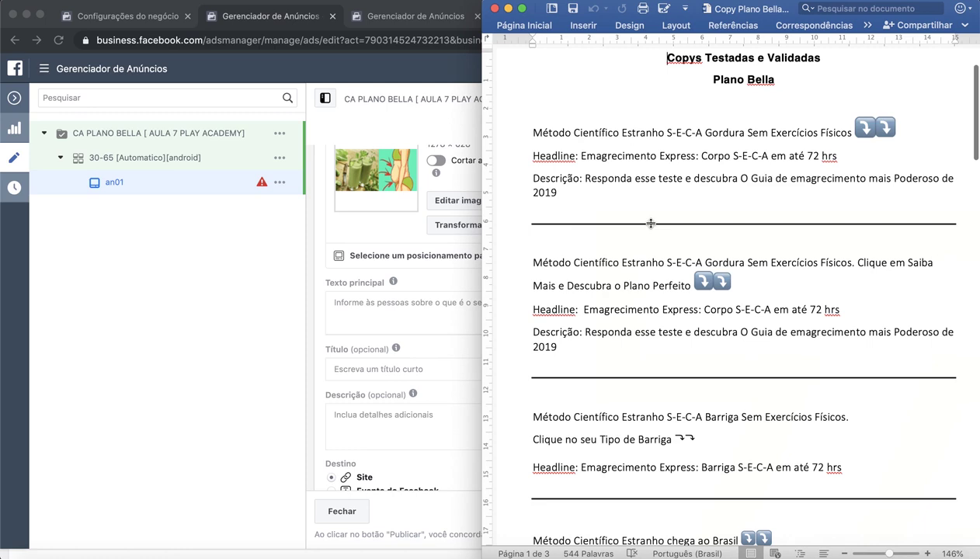
pyautogui.scroll(2, 650, 223)
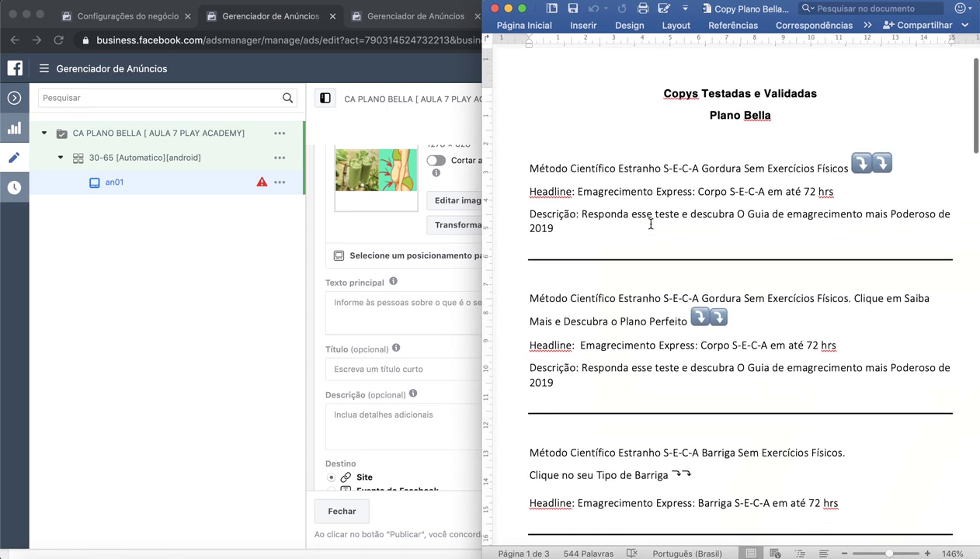
pyautogui.scroll(-6, 650, 224)
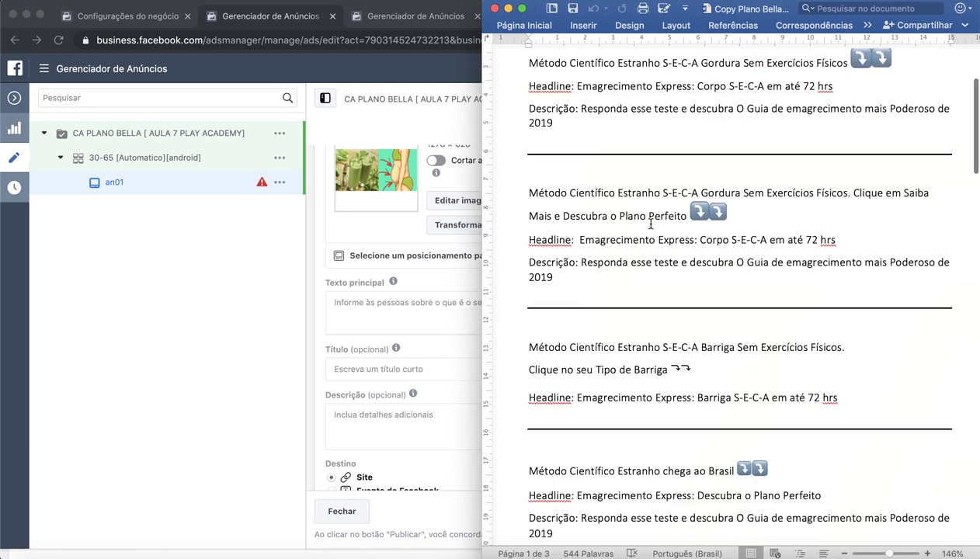
pyautogui.scroll(-5, 650, 224)
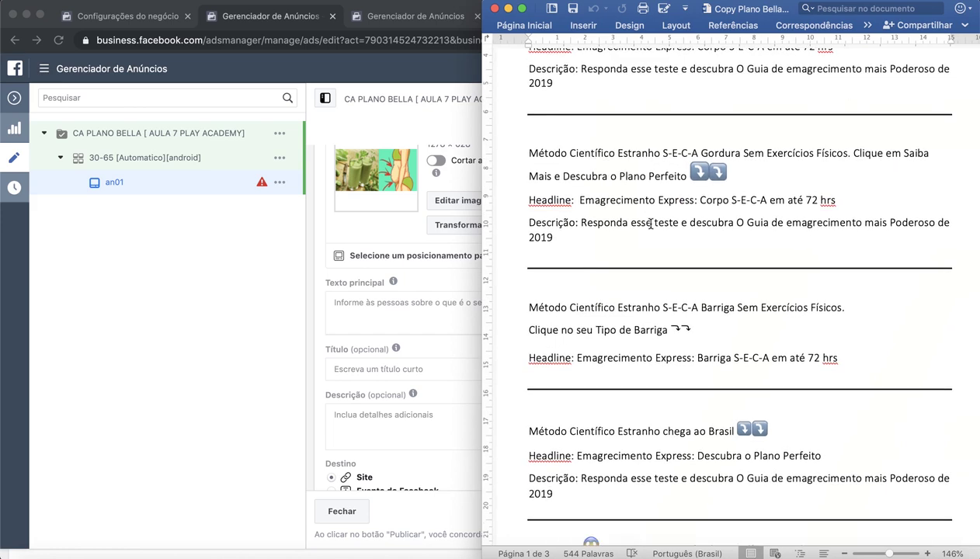
pyautogui.scroll(-1, 651, 224)
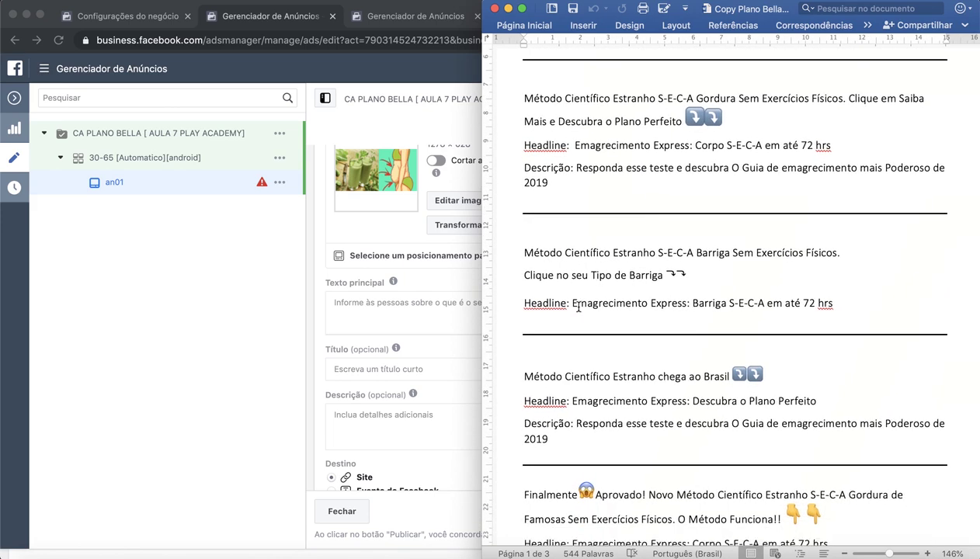
pyautogui.scroll(-1, 578, 307)
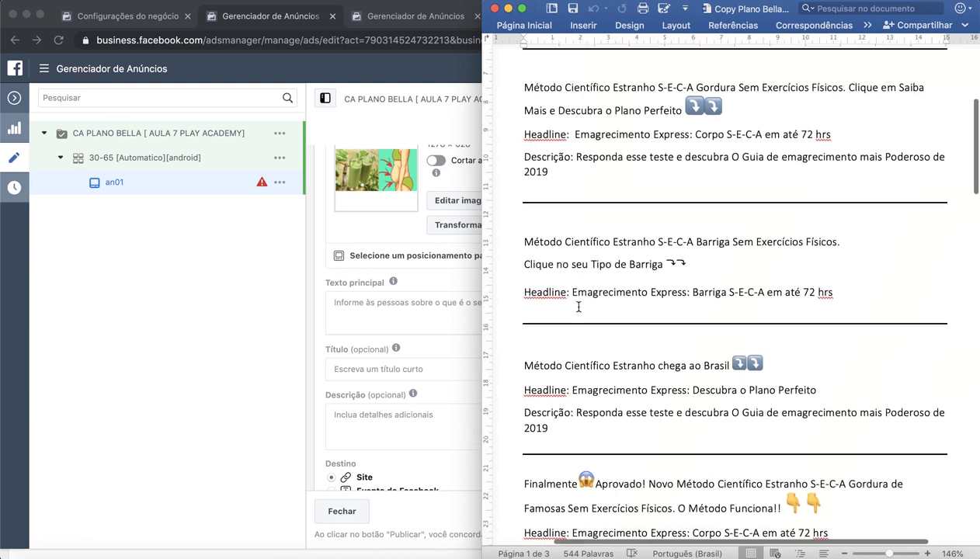
pyautogui.scroll(-1, 579, 307)
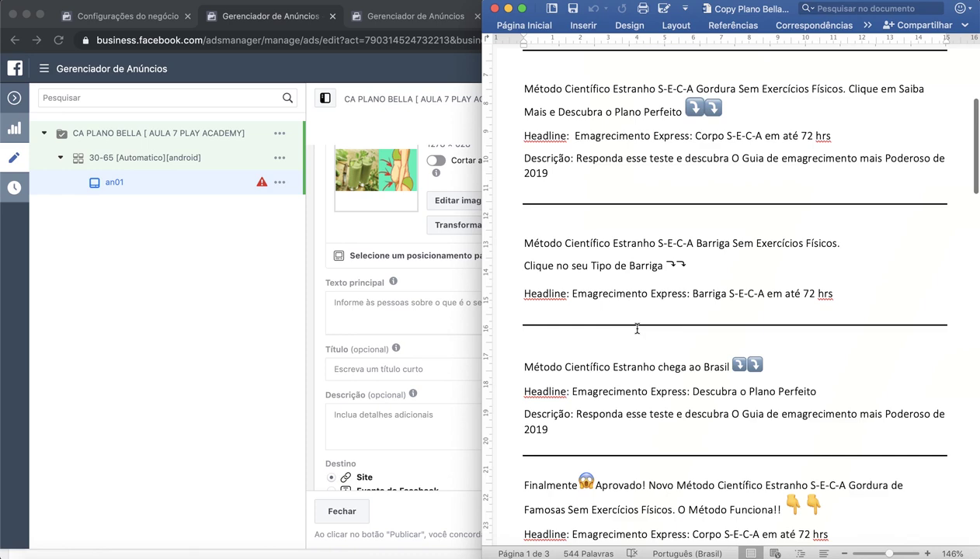
pyautogui.scroll(-5, 637, 328)
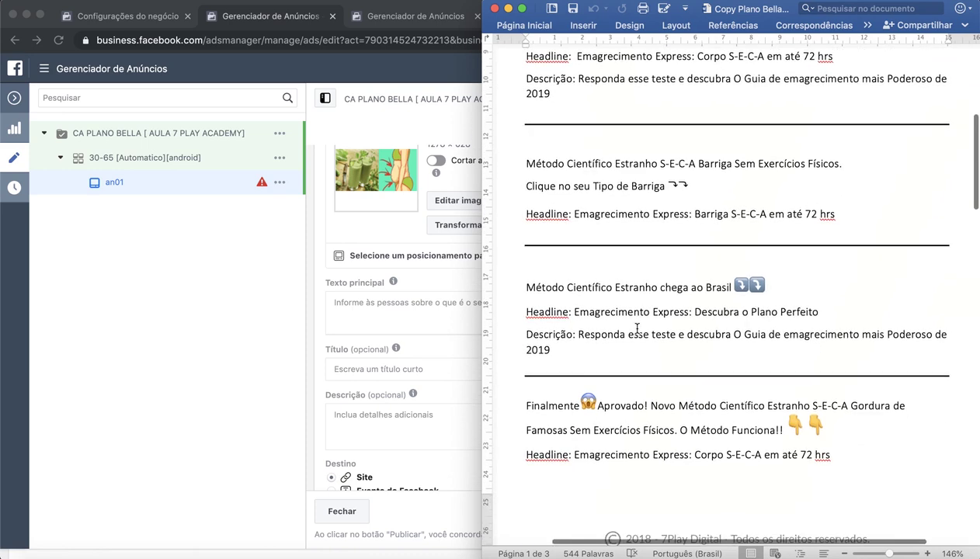
pyautogui.scroll(-12, 637, 329)
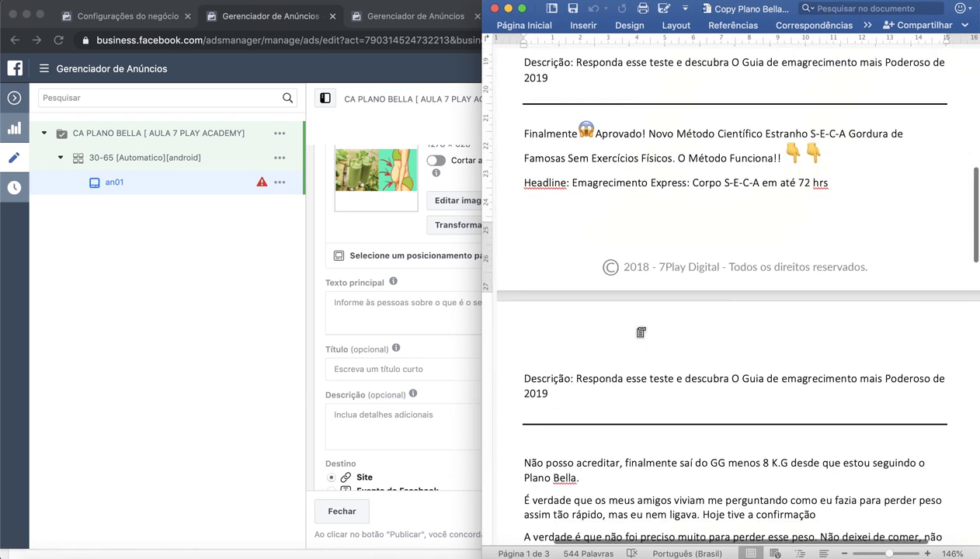
pyautogui.scroll(15, 640, 332)
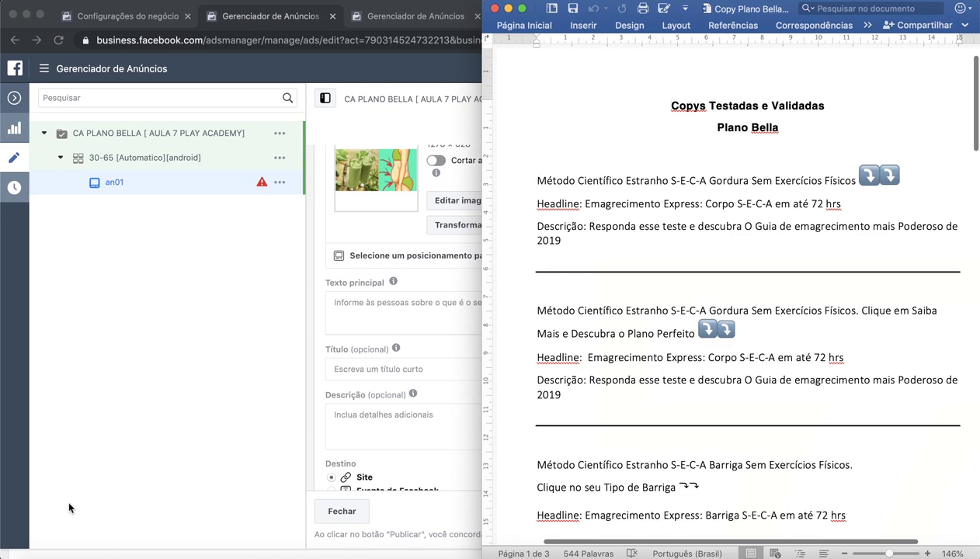
# Copy the main text "Método Científico Estranho chega ao Brasil" from the Word document into the ad's Texto principal field
pyautogui.press('pagedown')
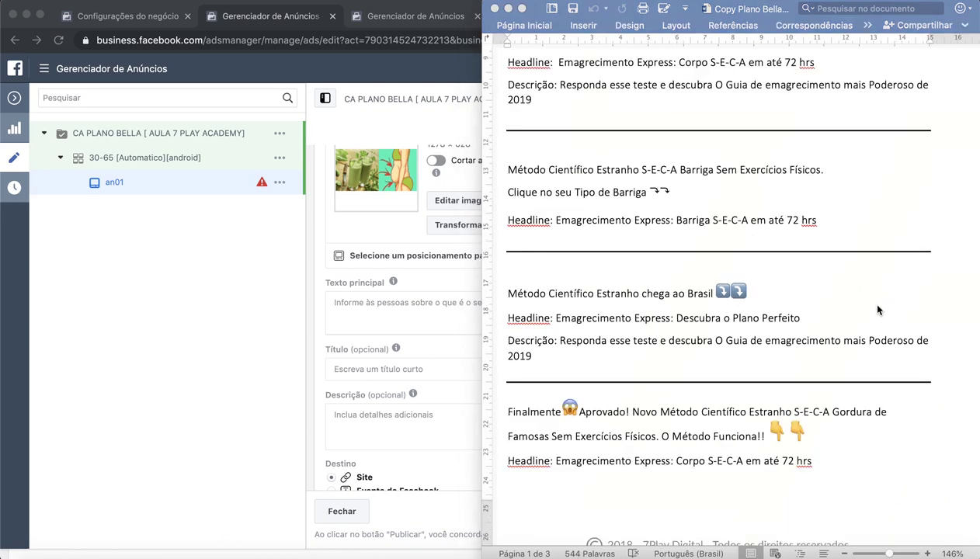
pyautogui.click(643, 306)
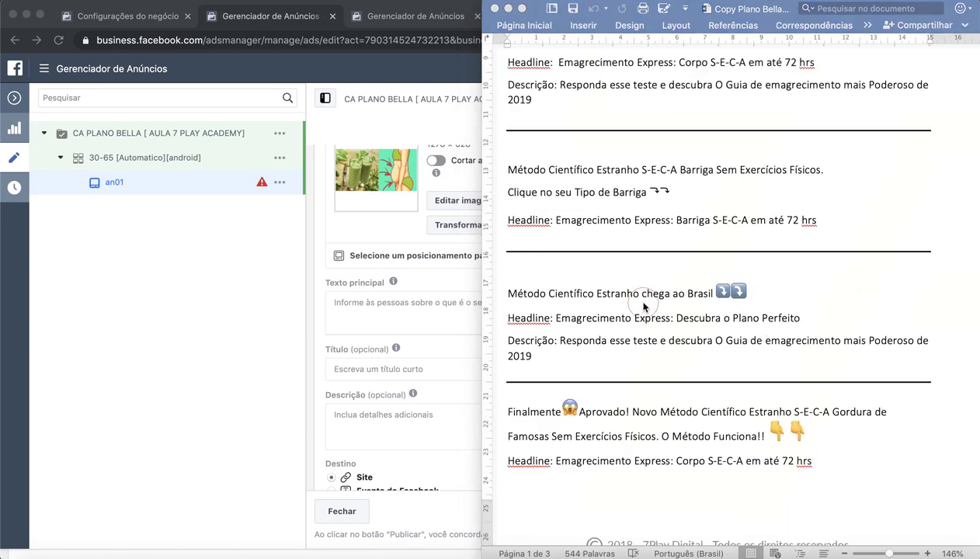
pyautogui.click(506, 294)
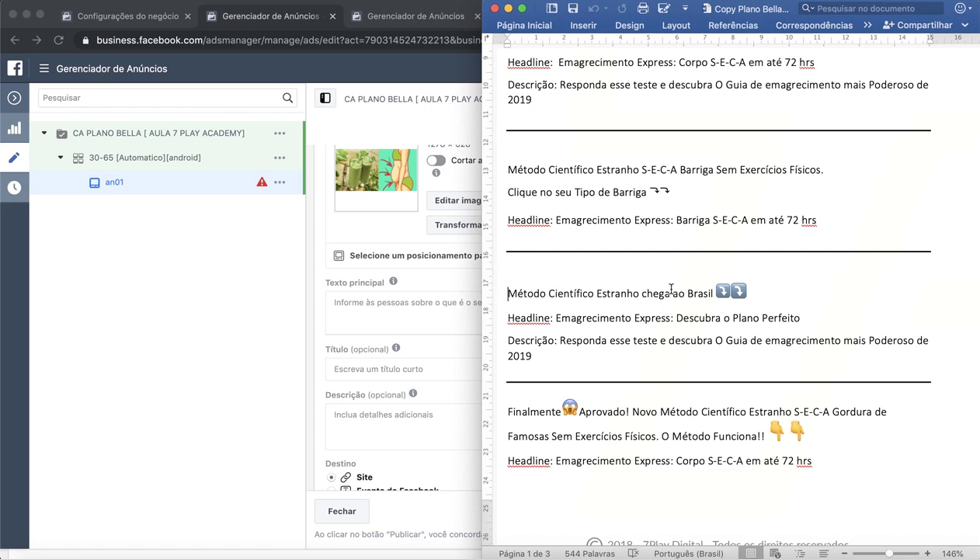
pyautogui.keyDown('shift'); pyautogui.click(754, 292); pyautogui.keyUp('shift')
pyautogui.press('super+c')
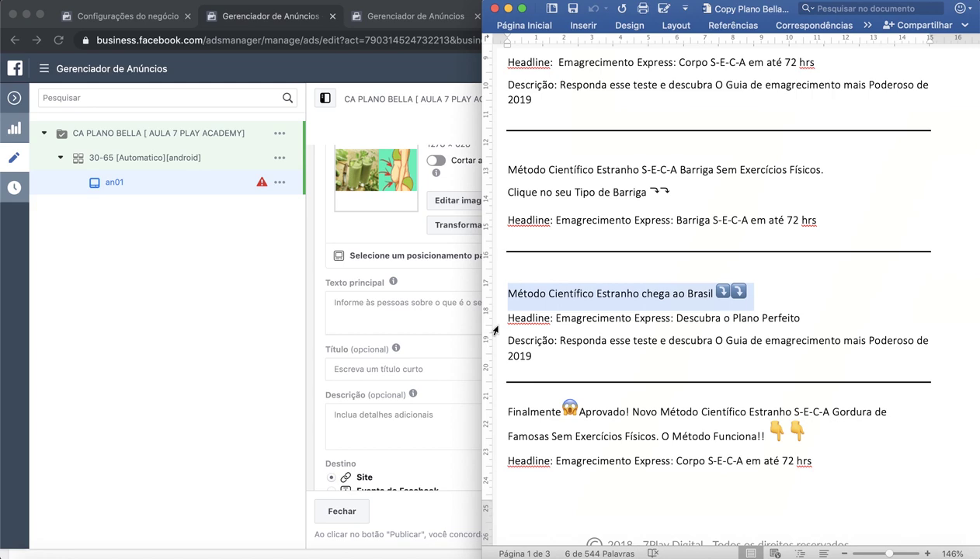
pyautogui.click(432, 314)
pyautogui.click(431, 314)
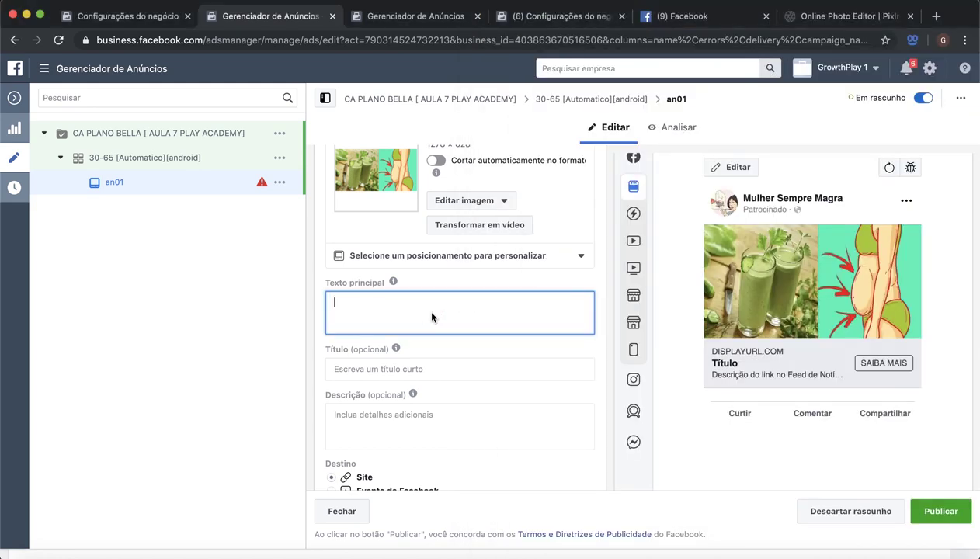
pyautogui.press('super+v')
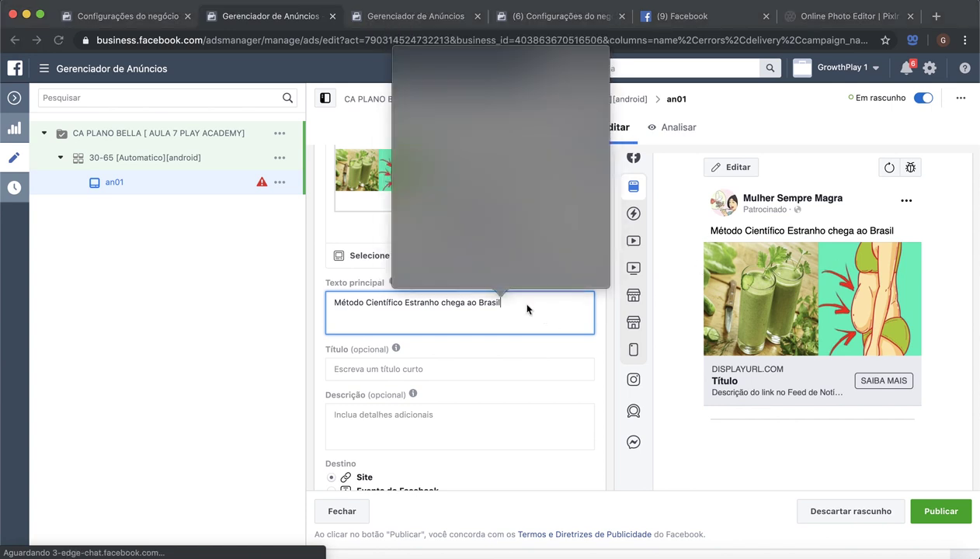
# Add two ⤵ arrow emojis at the end of the ad's Texto principal
pyautogui.click(524, 324)
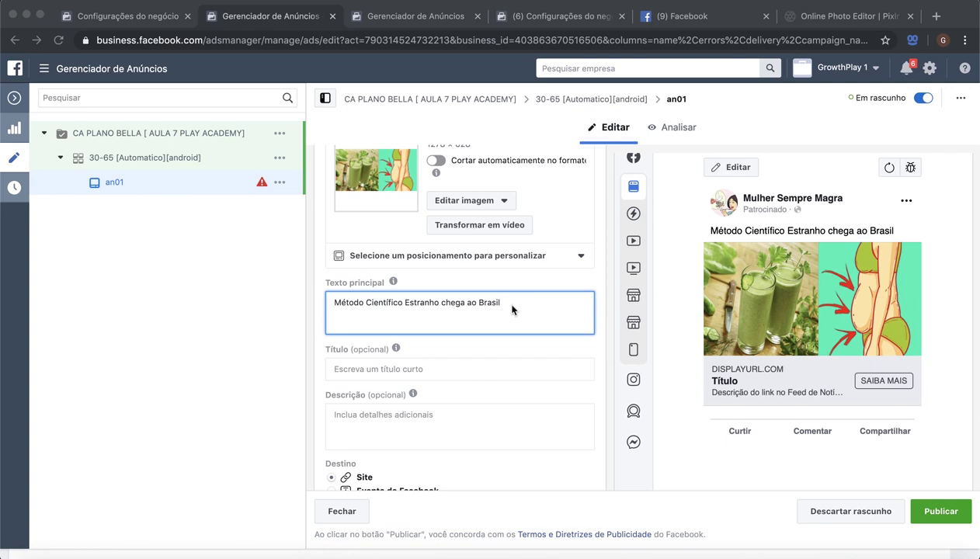
pyautogui.click(512, 308)
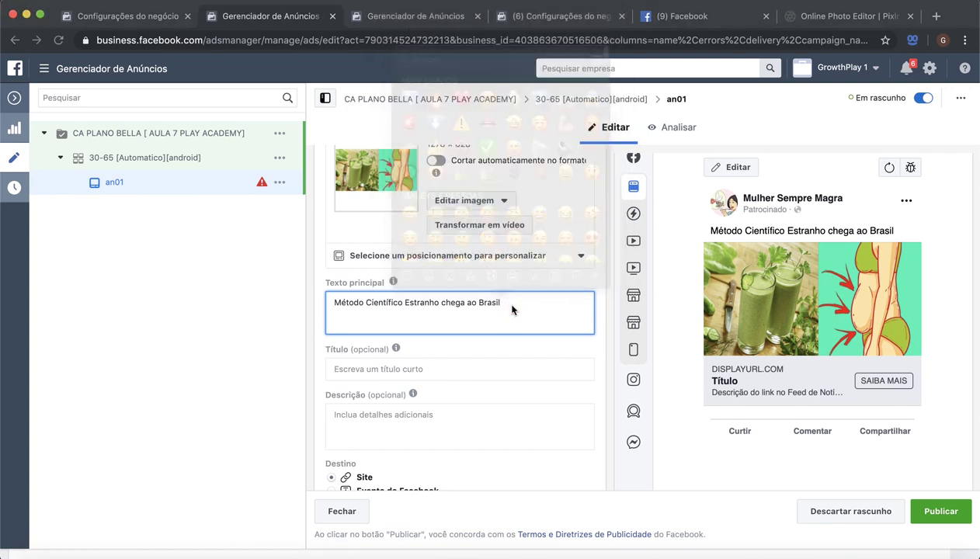
pyautogui.press('ctrl+super+space')
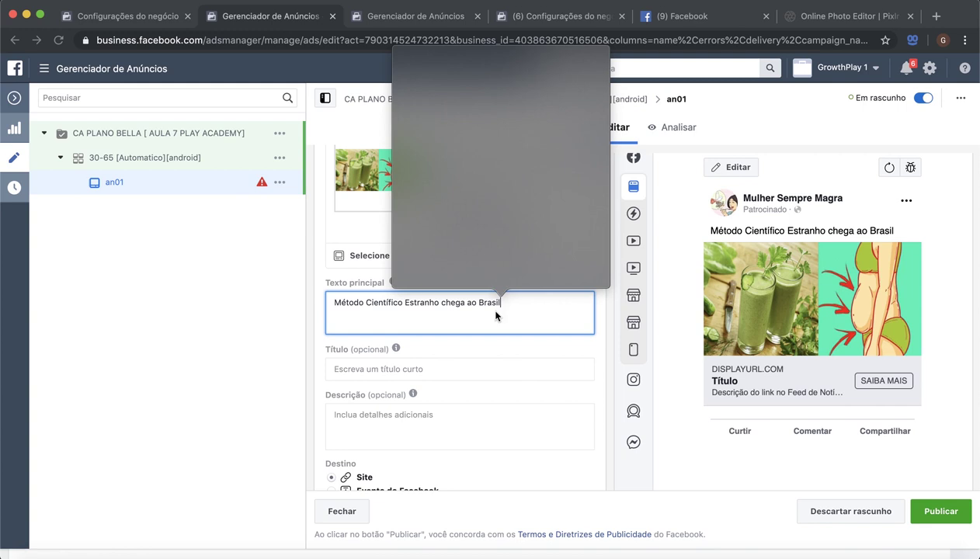
pyautogui.click(507, 312)
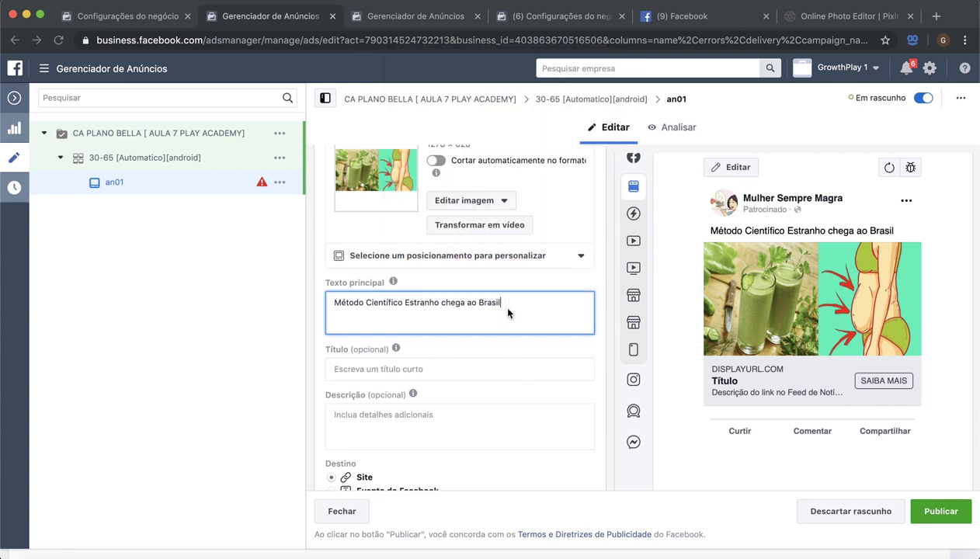
pyautogui.write('↓')
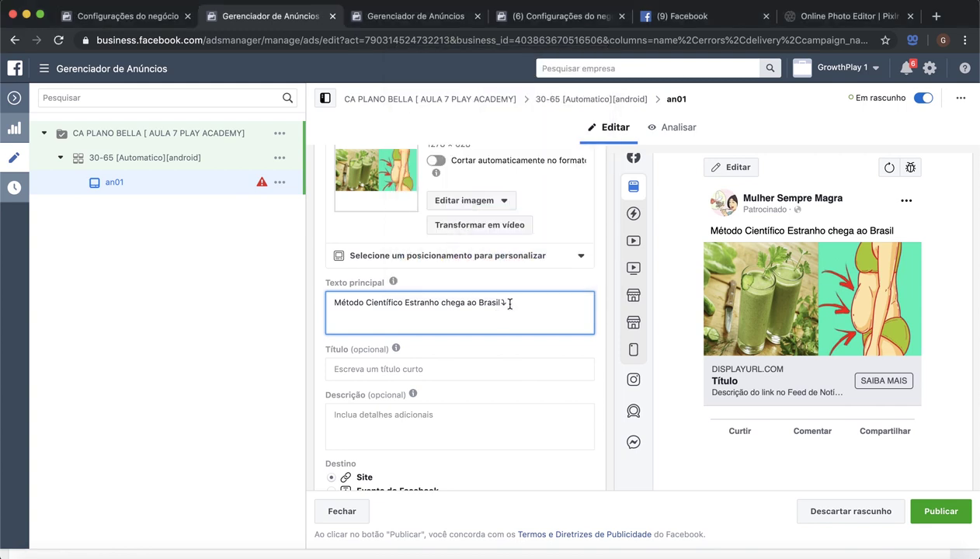
pyautogui.click(505, 289)
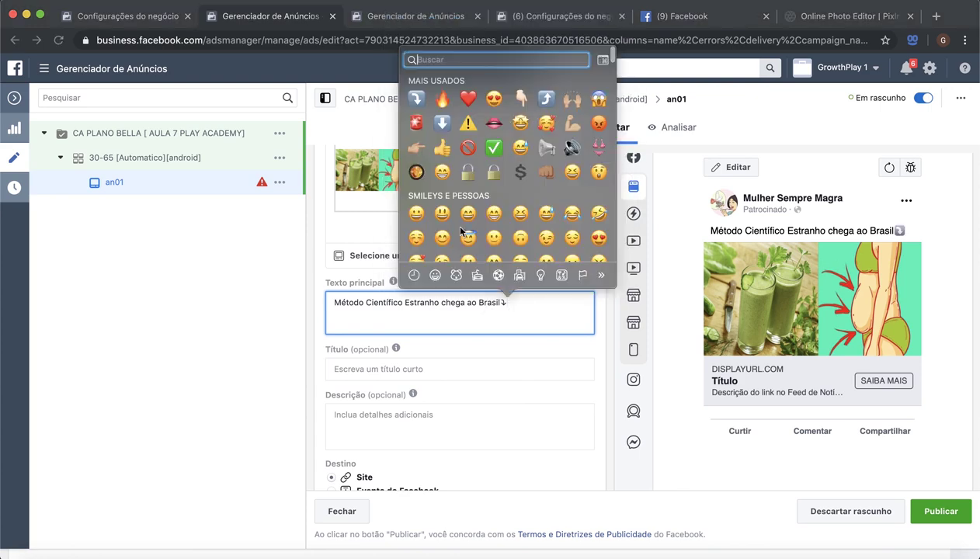
pyautogui.click(518, 298)
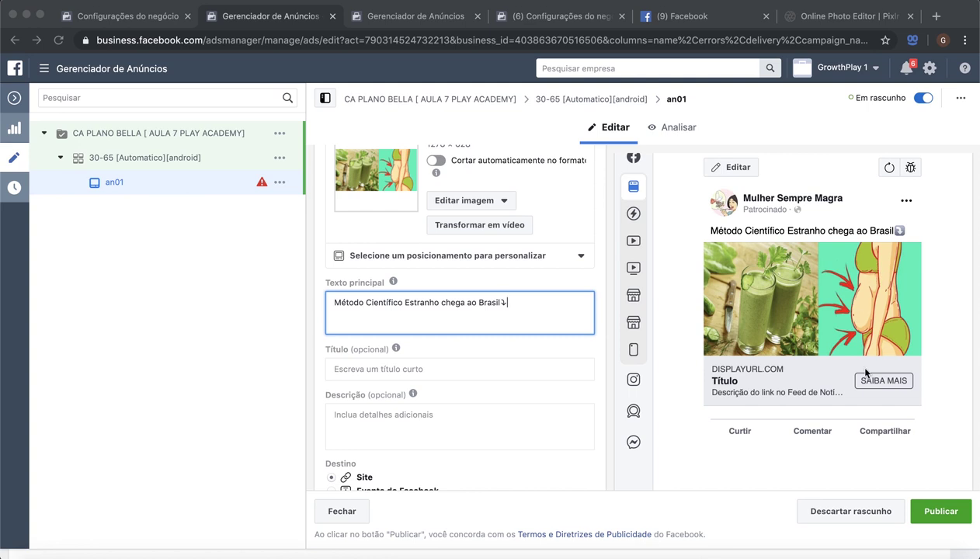
pyautogui.click(514, 304)
pyautogui.moveTo(509, 301); pyautogui.dragTo(502, 305)
pyautogui.click(520, 310)
pyautogui.write('⤵')
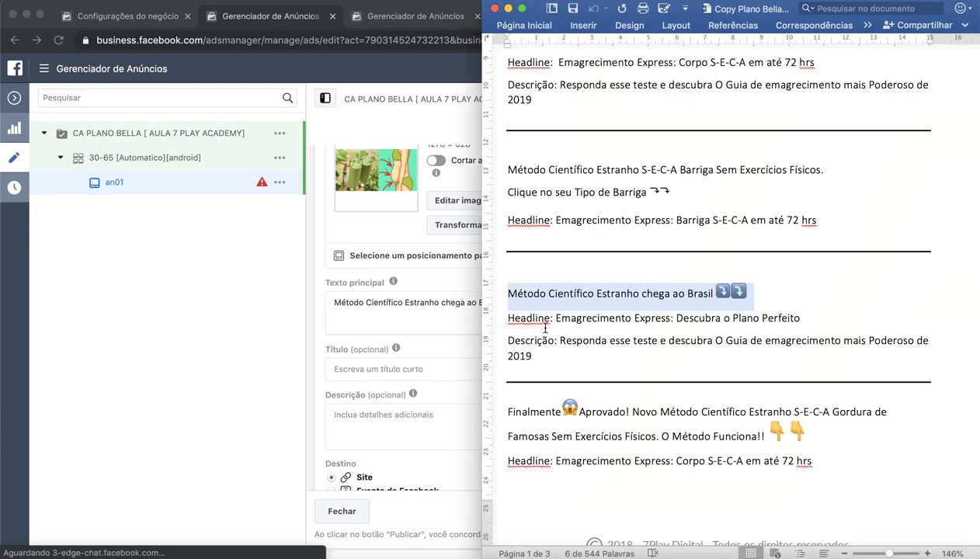
# Copy the headline "Emagrecimento Express: Descubra o Plano Perfeito" from the Word document into the ad's Título field
pyautogui.click(556, 319)
pyautogui.moveTo(556, 318); pyautogui.dragTo(801, 318)
pyautogui.press('super+c')
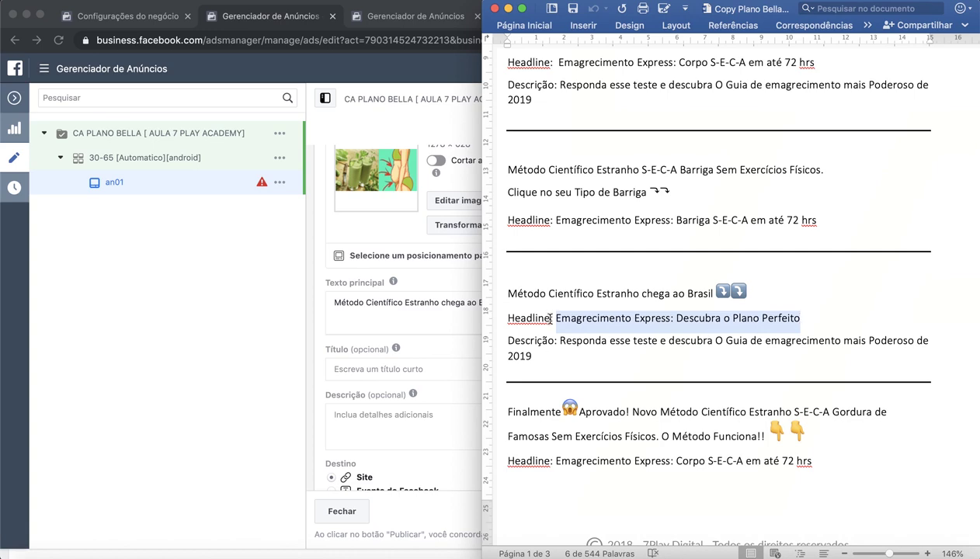
pyautogui.click(437, 387)
pyautogui.click(447, 369)
pyautogui.press('super+v')
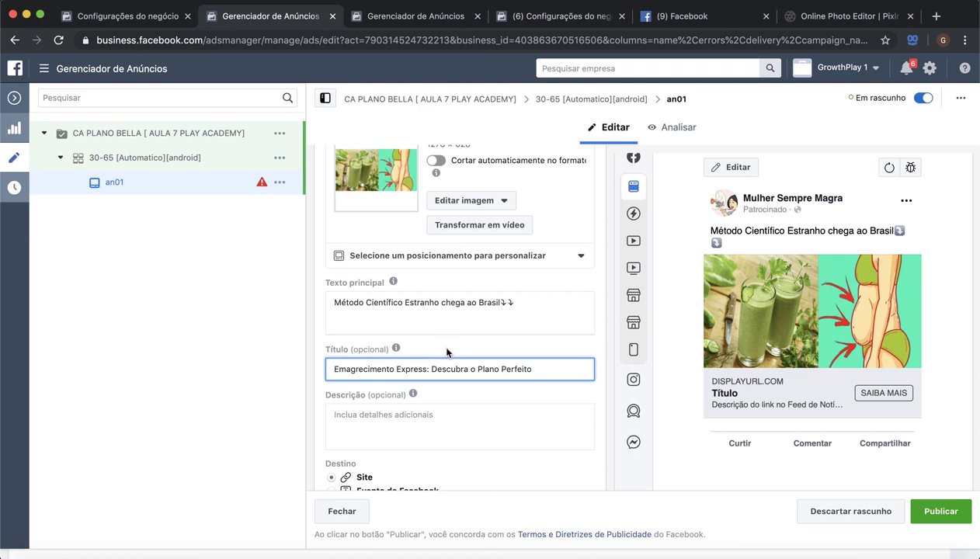
# Copy "Responda esse teste e descubra O Guia de emagrecimento mais Poderoso de 2019" from the document into Descrição and end it with a period
pyautogui.press('super+Tab')
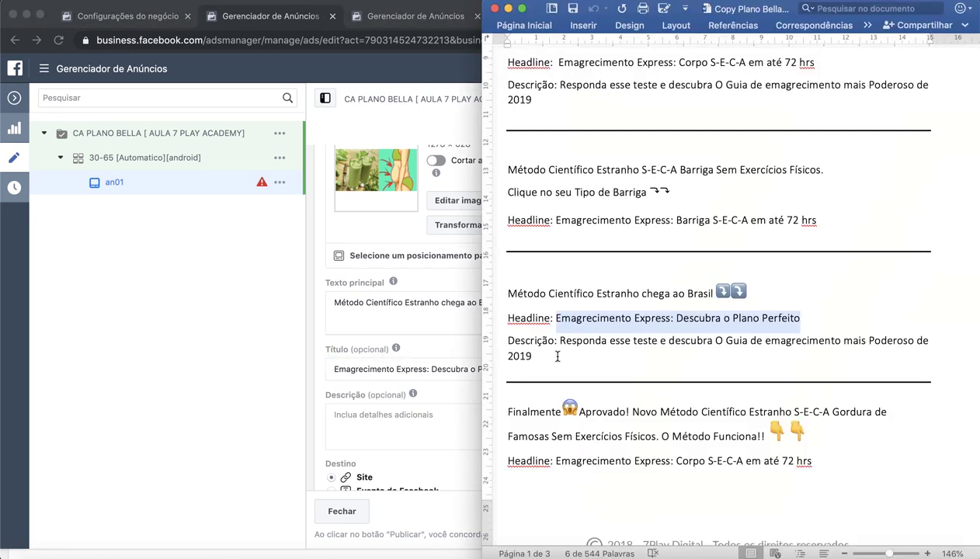
pyautogui.moveTo(560, 344); pyautogui.dragTo(564, 359)
pyautogui.press('super+c')
pyautogui.press('super+Tab')
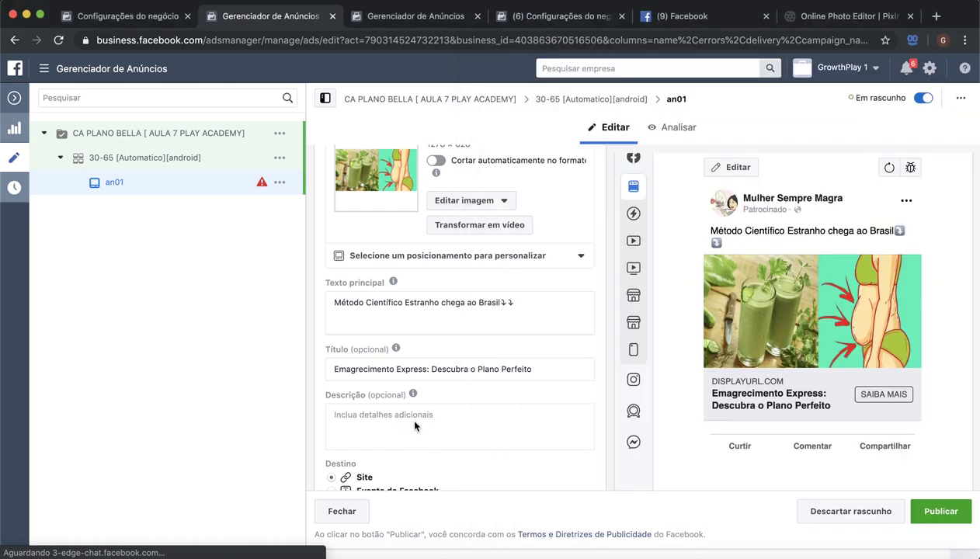
pyautogui.click(410, 420)
pyautogui.press('super+v')
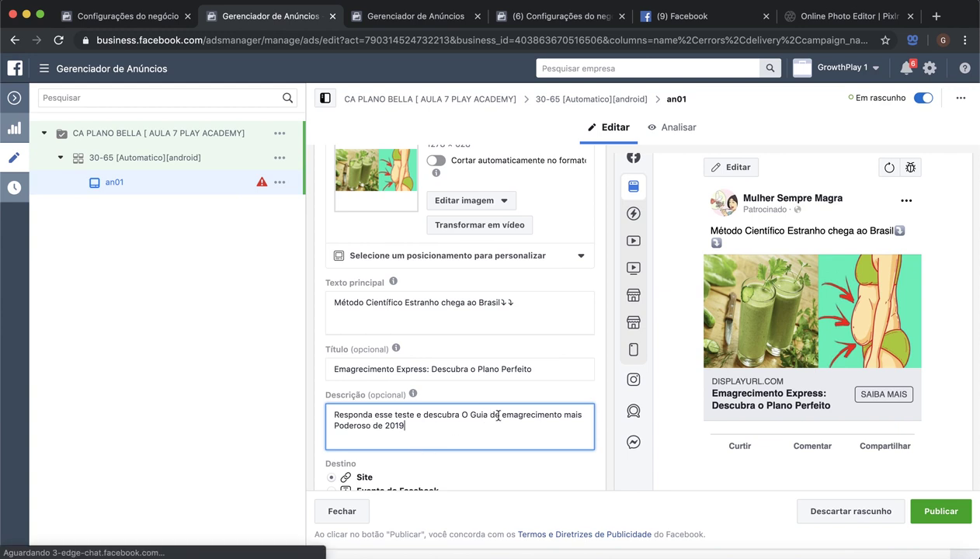
pyautogui.write('.')
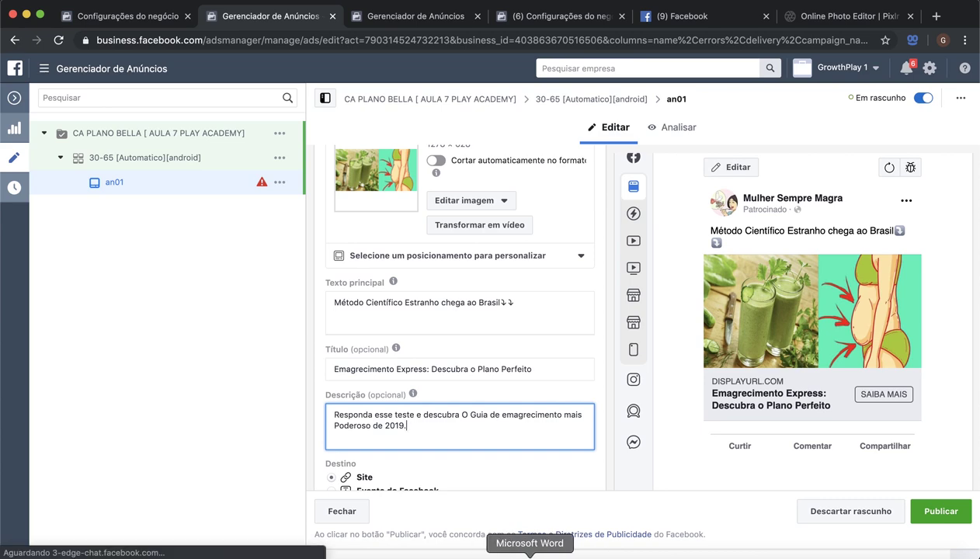
# Switch to Word, minimize the Copy Plano Bella document and examine the Estrutura dos Funis diagram in the other open document
pyautogui.click(529, 556)
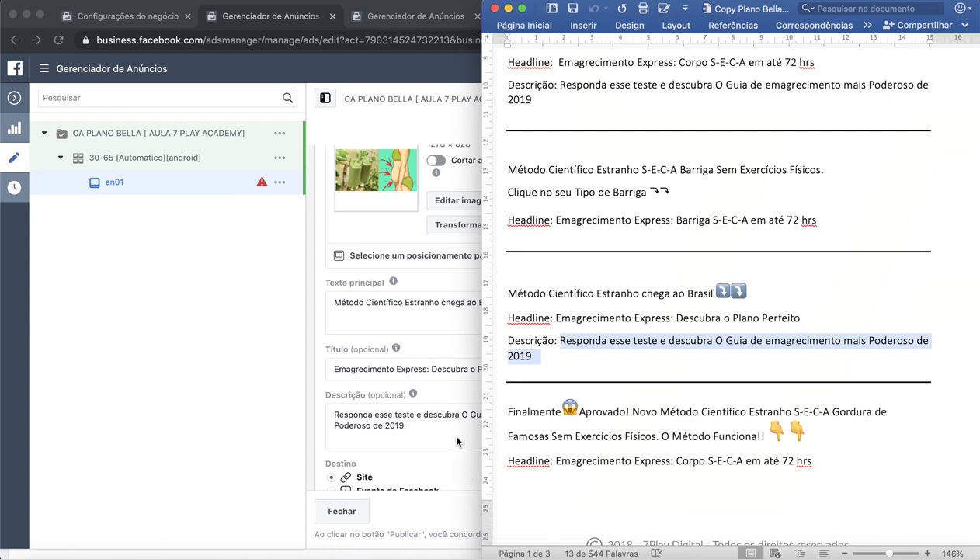
pyautogui.click(508, 9)
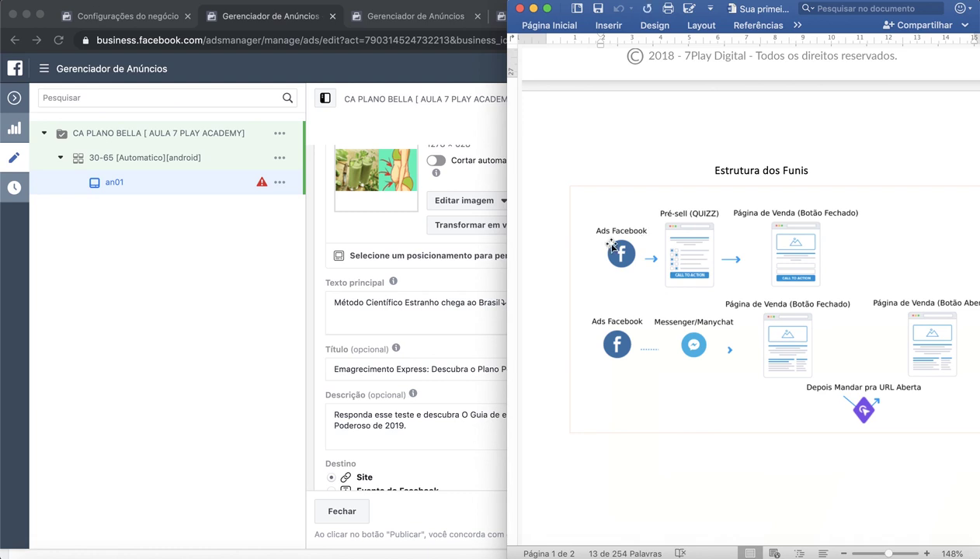
pyautogui.click(584, 244)
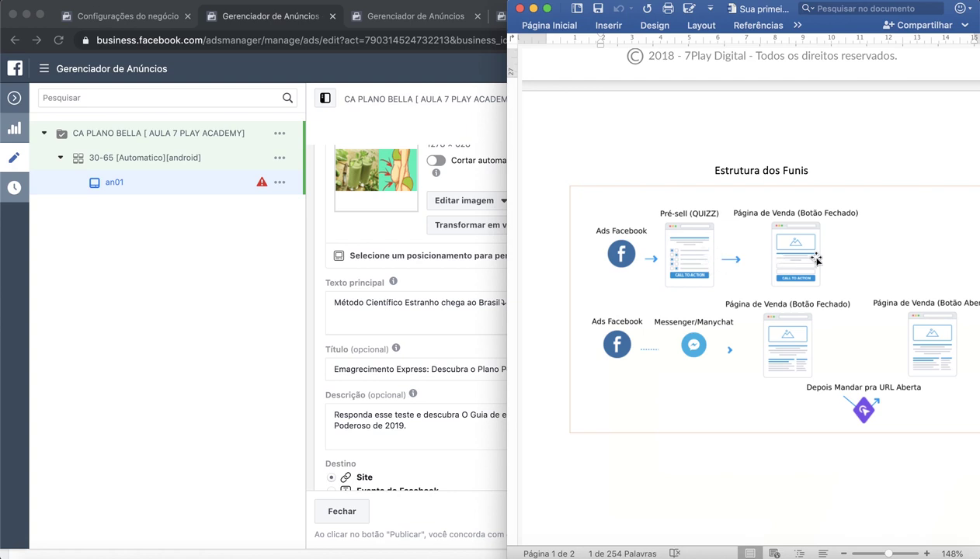
pyautogui.scroll(-2, 816, 383)
pyautogui.scroll(-1, 698, 353)
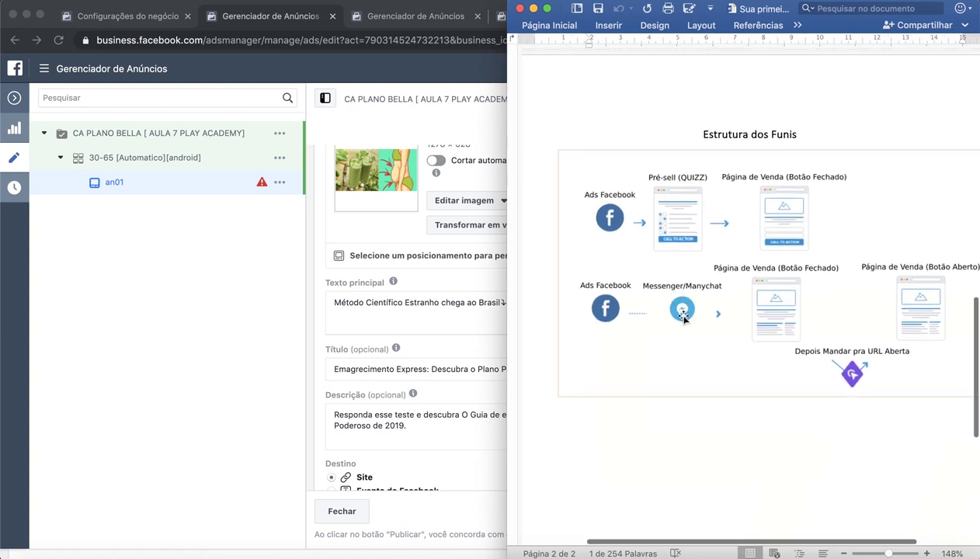
pyautogui.hscroll(1, 680, 310)
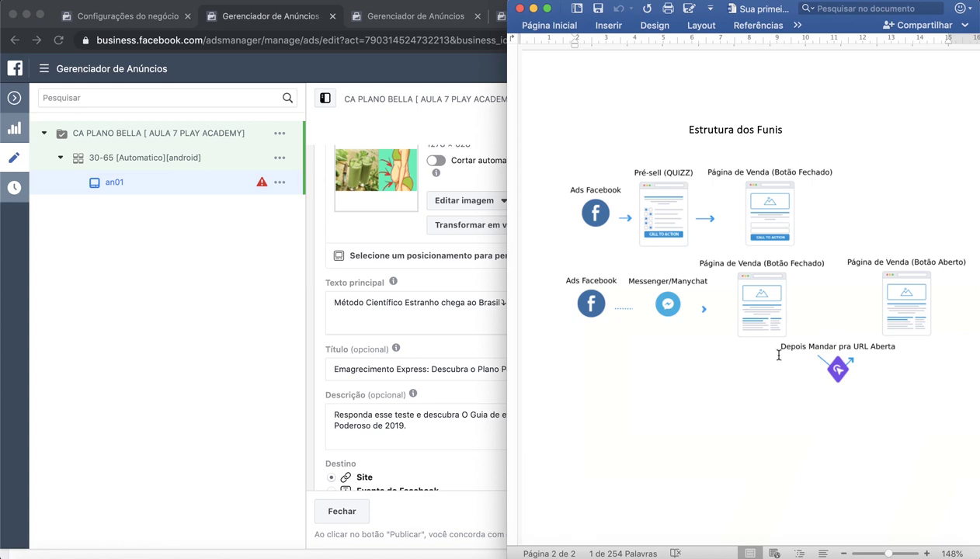
pyautogui.click(62, 512)
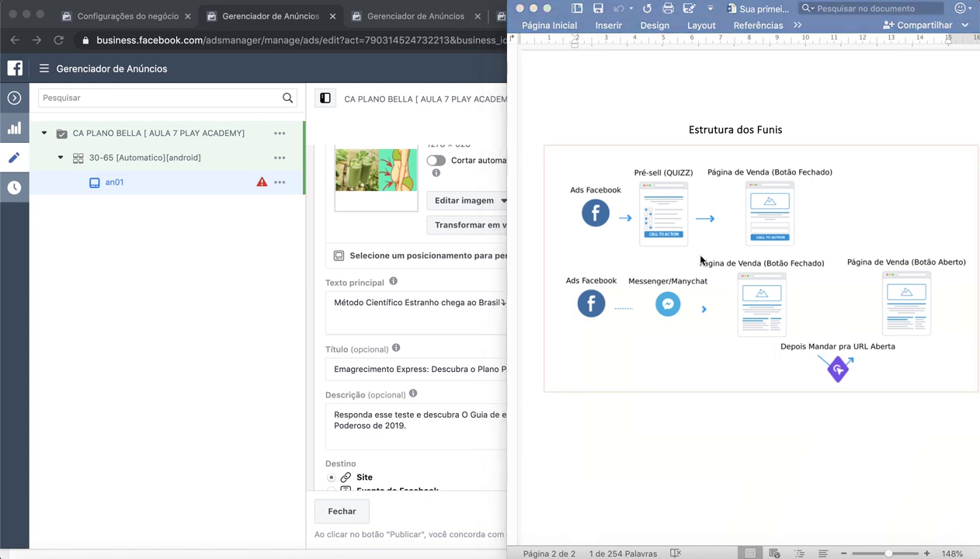
pyautogui.scroll(15, 536, 77)
pyautogui.press('super+h')
# Return to the ad in Ads Manager and delete the second arrow emoji from the end of Texto principal
pyautogui.click(481, 431)
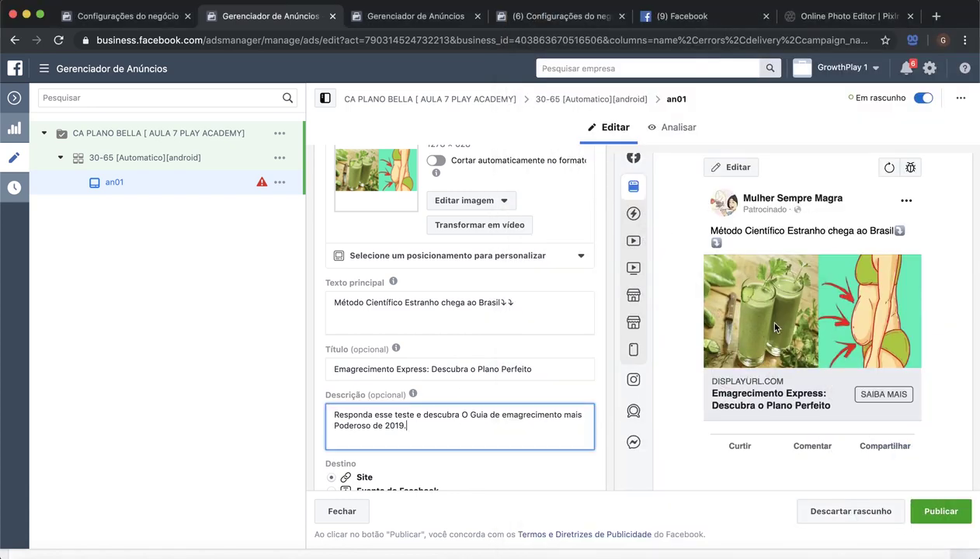
pyautogui.click(534, 303)
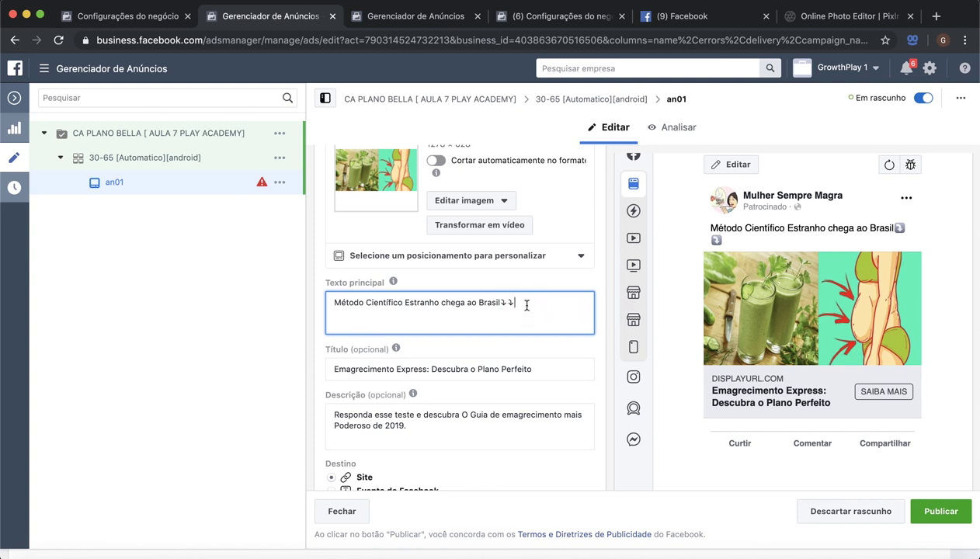
pyautogui.press('BackSpace')
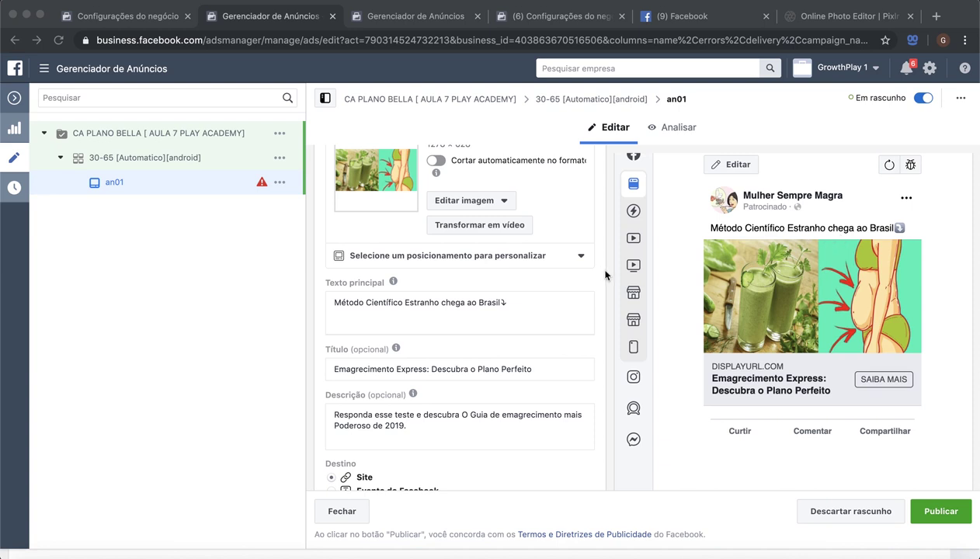
# Copy the makepages.com.br campaign link from the first note in Notas for the ad's site URL
pyautogui.scroll(-5, 604, 274)
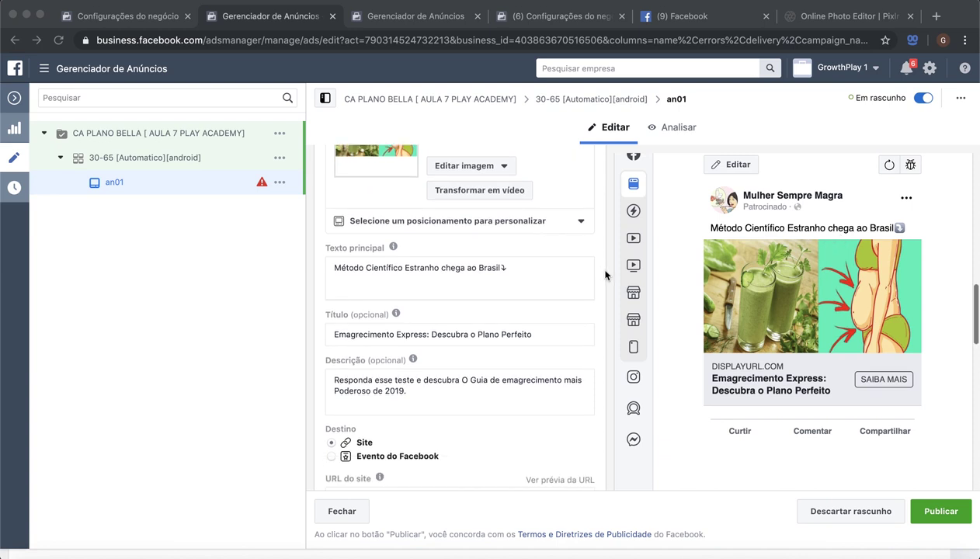
pyautogui.scroll(-1, 605, 275)
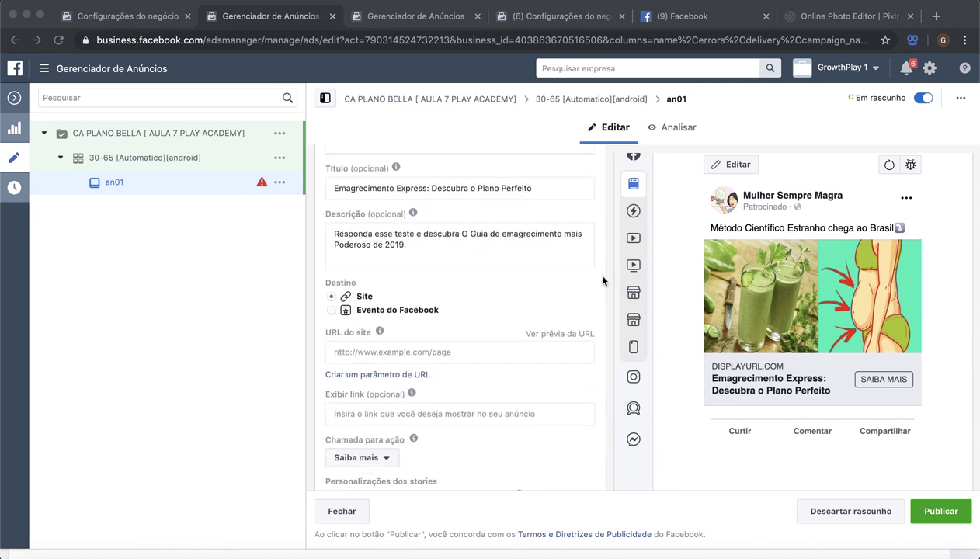
pyautogui.scroll(-1, 602, 279)
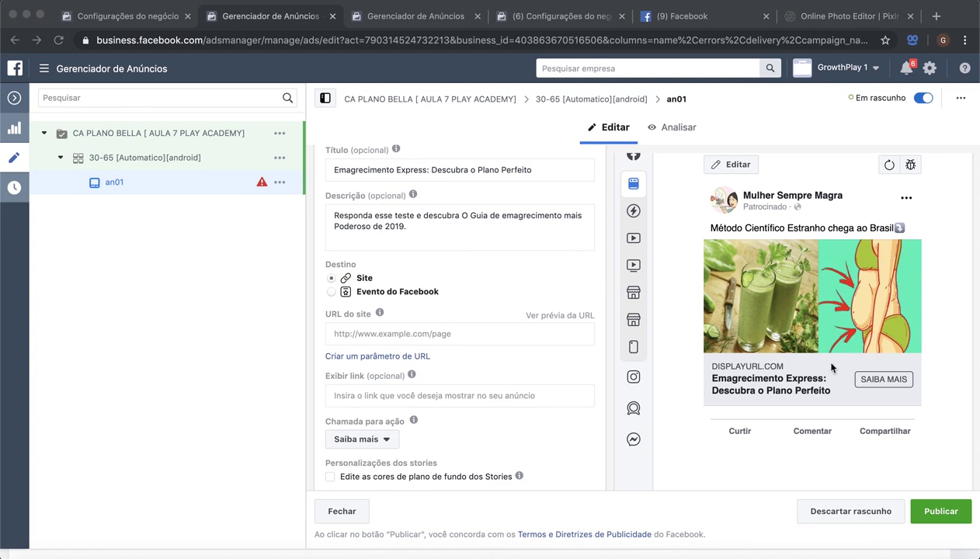
pyautogui.scroll(-2, 607, 300)
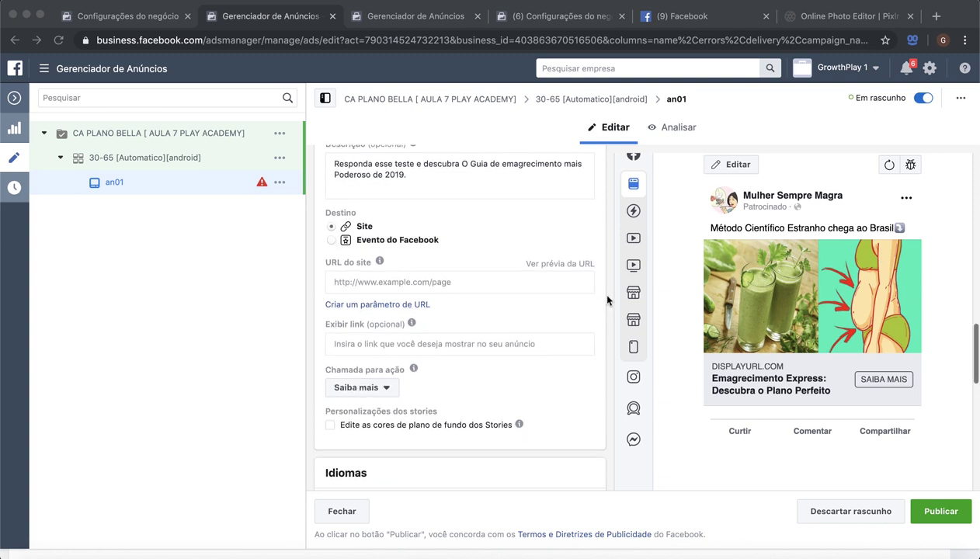
pyautogui.scroll(1, 607, 300)
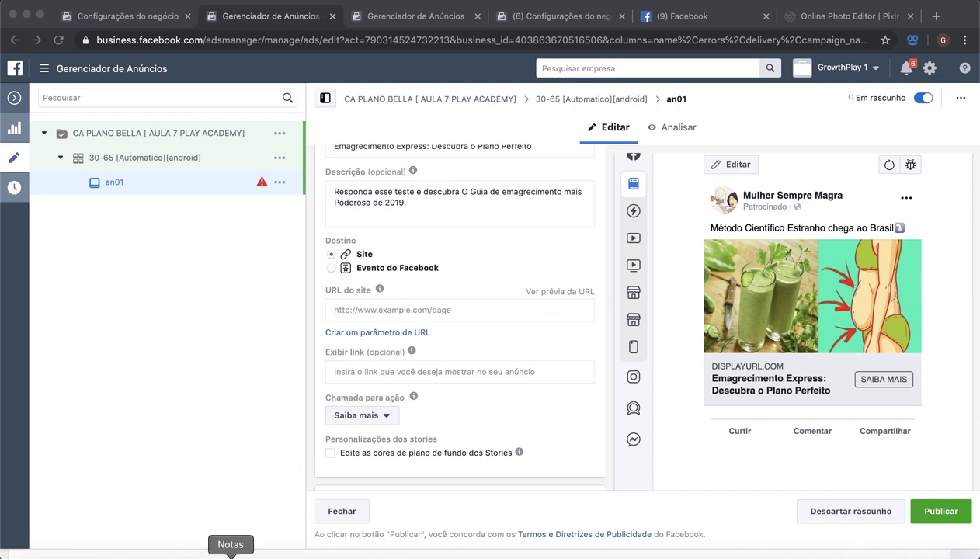
pyautogui.click(230, 554)
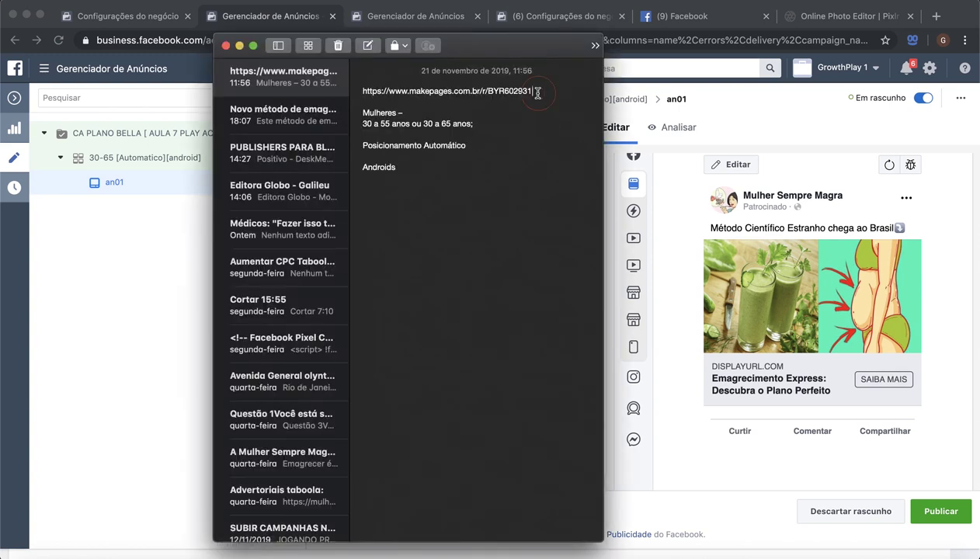
pyautogui.keyDown('shift'); pyautogui.click(362, 90); pyautogui.keyUp('shift')
pyautogui.press('super+c')
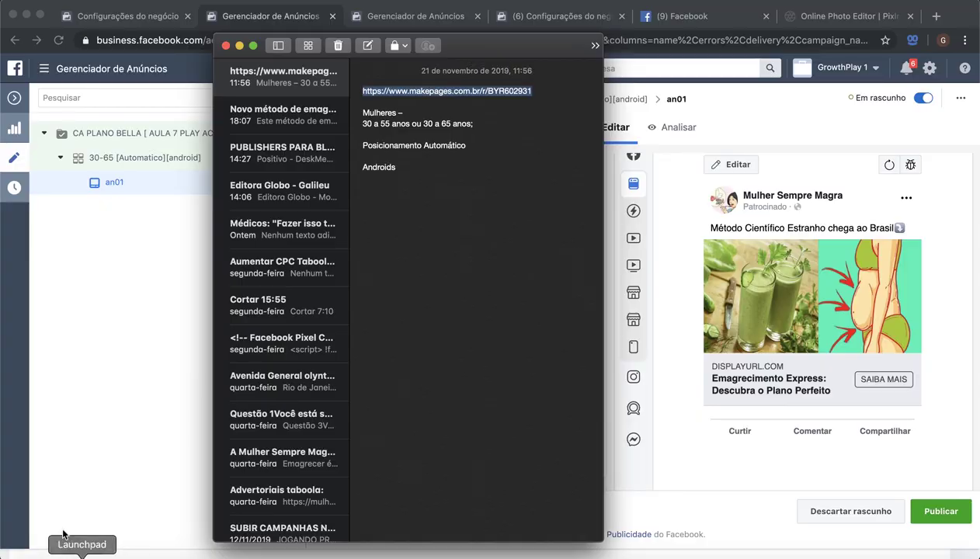
pyautogui.click(115, 534)
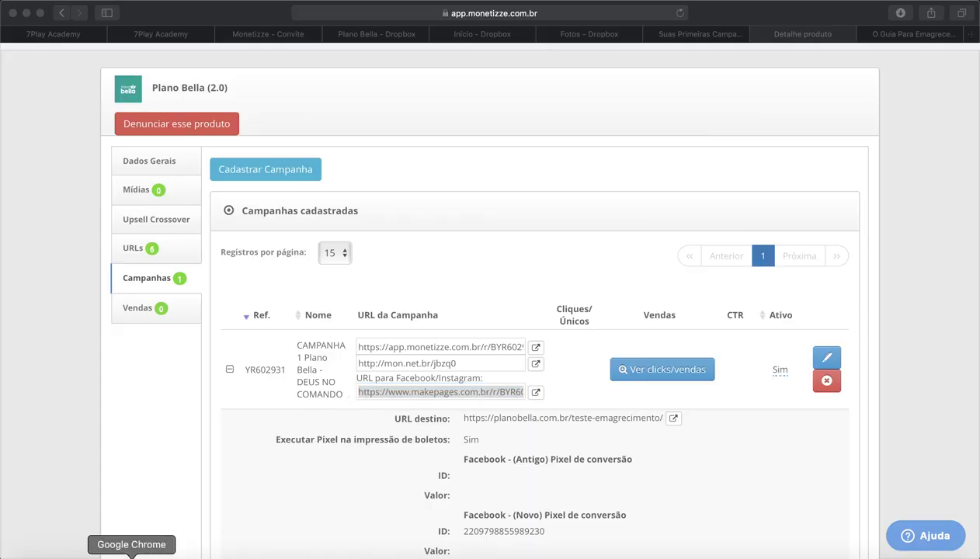
pyautogui.click(132, 552)
pyautogui.click(431, 310)
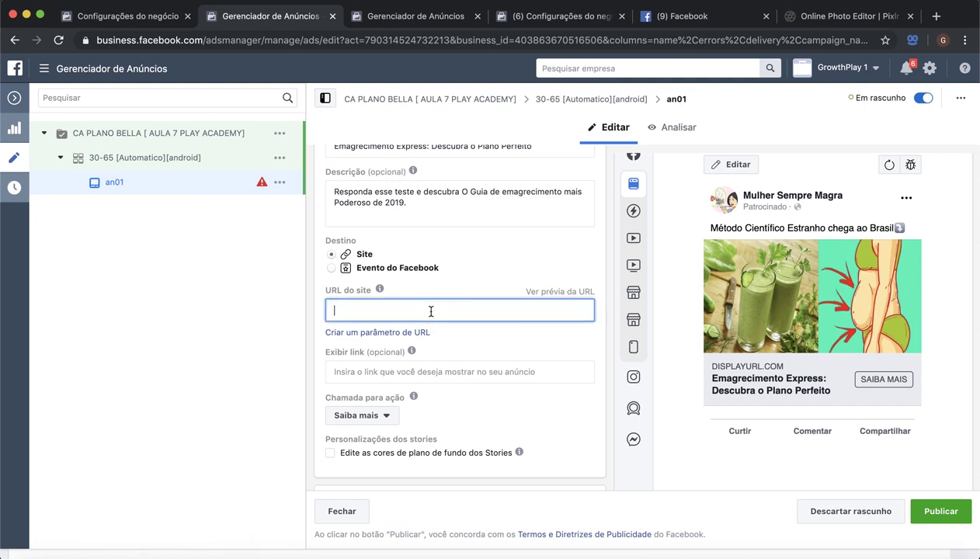
pyautogui.press('super+v')
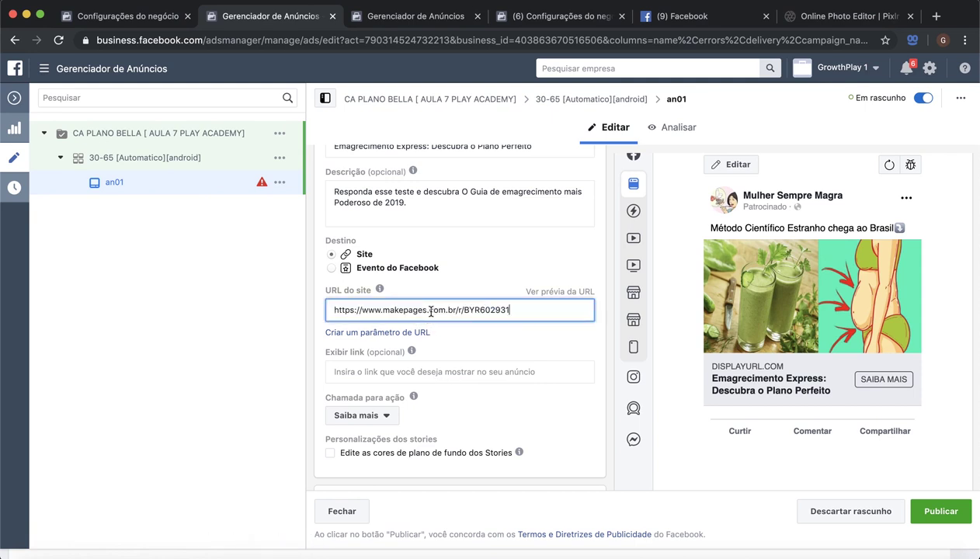
pyautogui.click(524, 338)
pyautogui.scroll(-2, 520, 335)
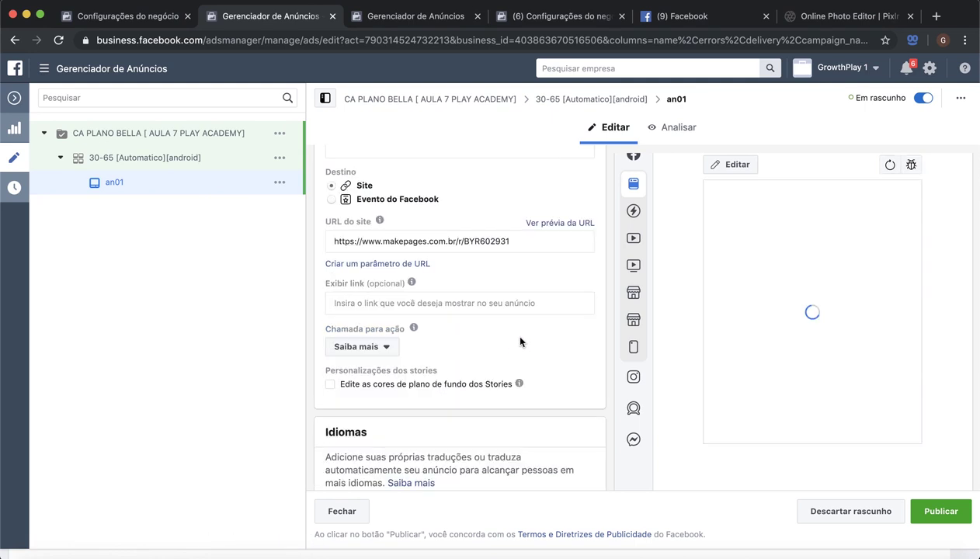
# Try sempremagra.com as the ad's Exibir link value and change it to mulhermagra.com
pyautogui.click(426, 306)
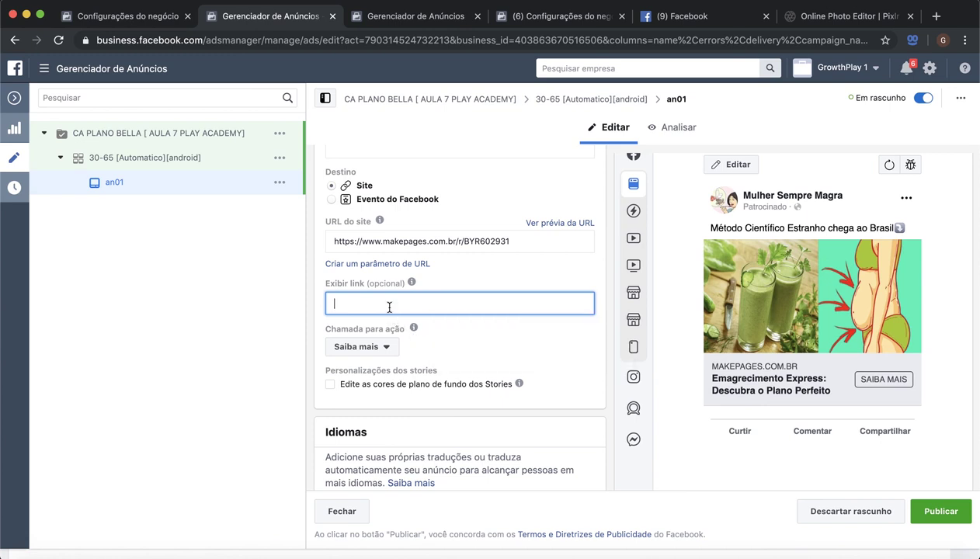
pyautogui.write('mpremagra.com')
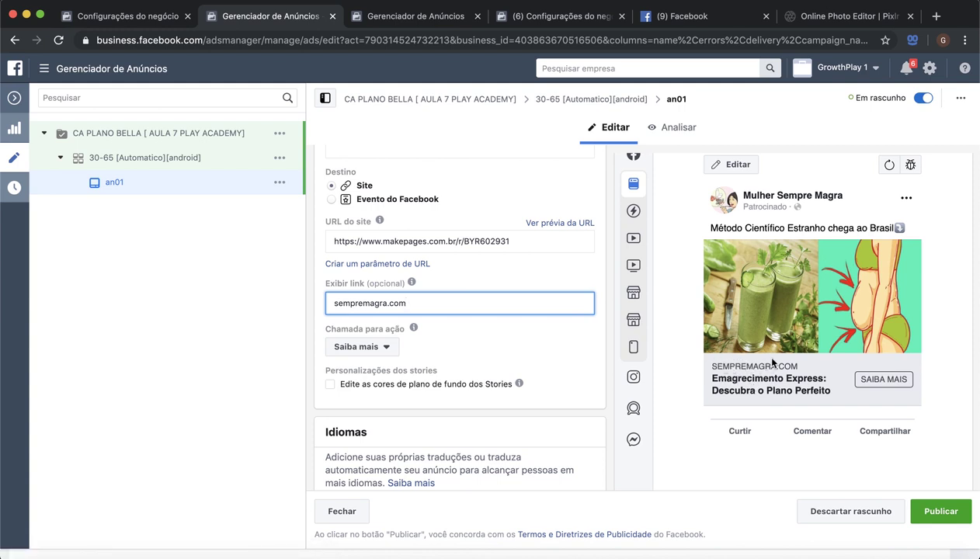
pyautogui.moveTo(385, 304); pyautogui.dragTo(361, 303)
pyautogui.press('BackSpace')
pyautogui.press('BackSpace')
pyautogui.press('BackSpace')
pyautogui.press('BackSpace')
pyautogui.press('BackSpace')
pyautogui.press('BackSpace')
pyautogui.press('BackSpace')
pyautogui.write('mulherma')
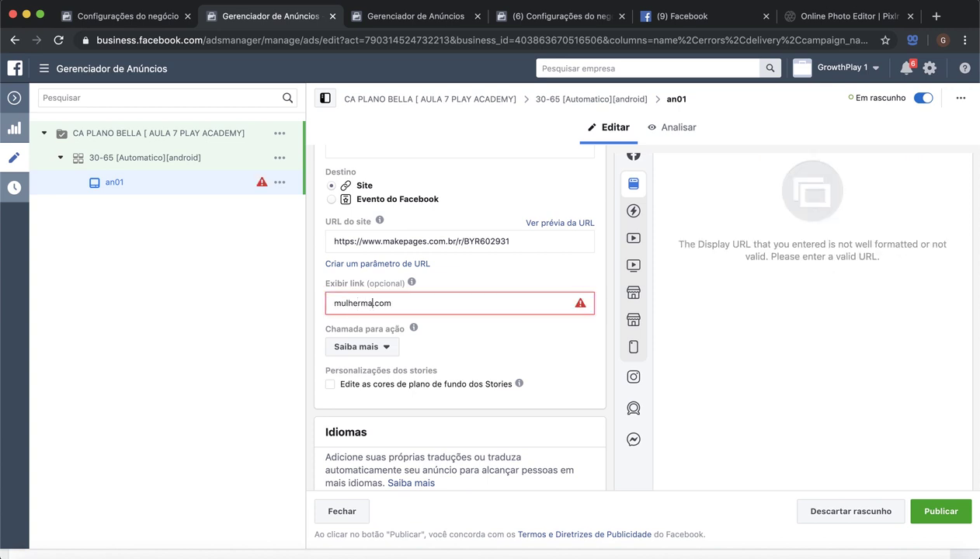
pyautogui.write('gra')
# Replace the whole Exibir link value with MAIS.DE.7687.MULHERES.SATISFEITAS.COM
pyautogui.click(443, 308)
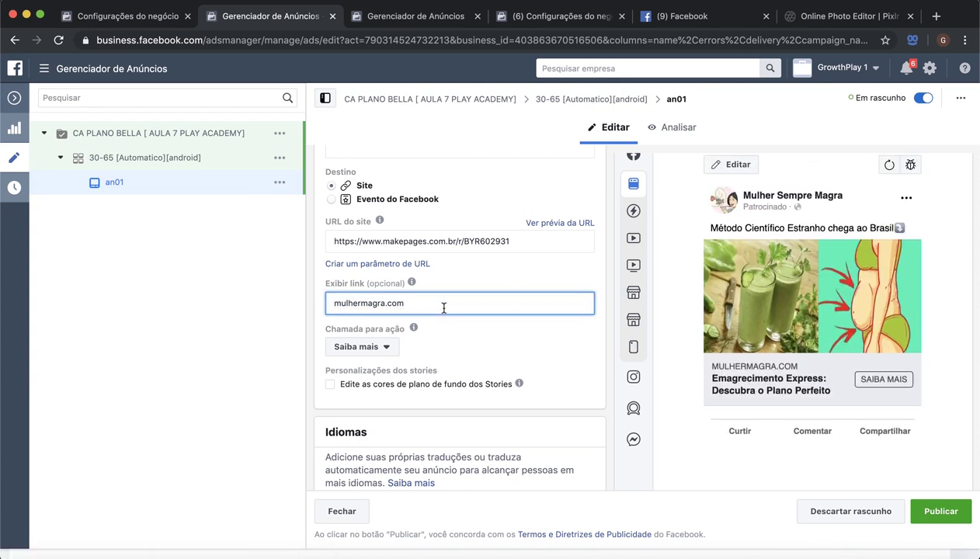
pyautogui.press('super+a')
pyautogui.moveTo(420, 282)
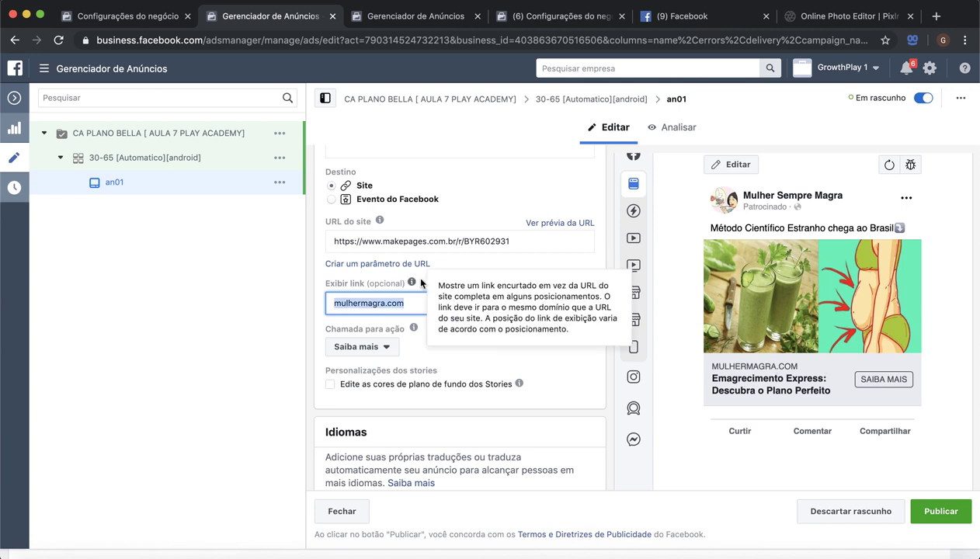
pyautogui.write('ma')
pyautogui.press('BackSpace')
pyautogui.press('BackSpace')
pyautogui.write('MAIS.DE.')
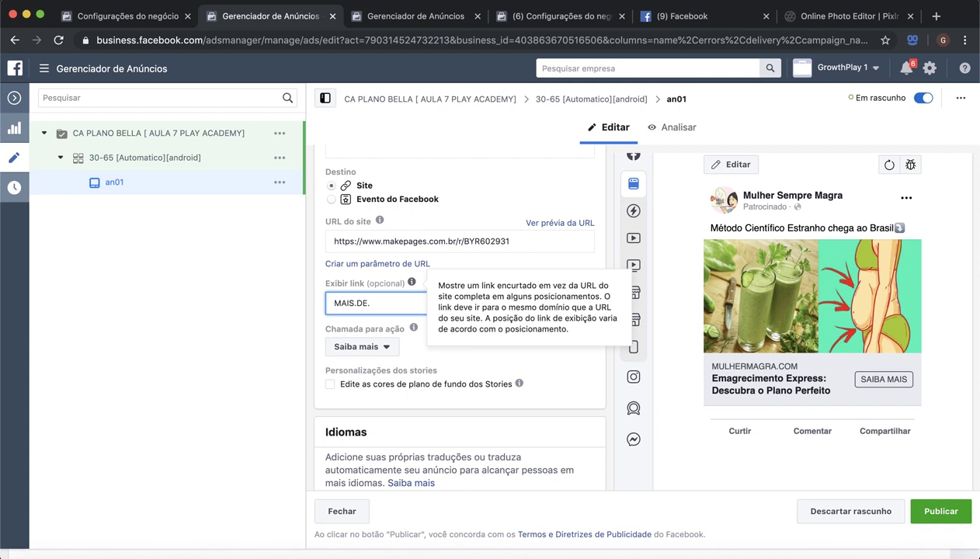
pyautogui.write('7687')
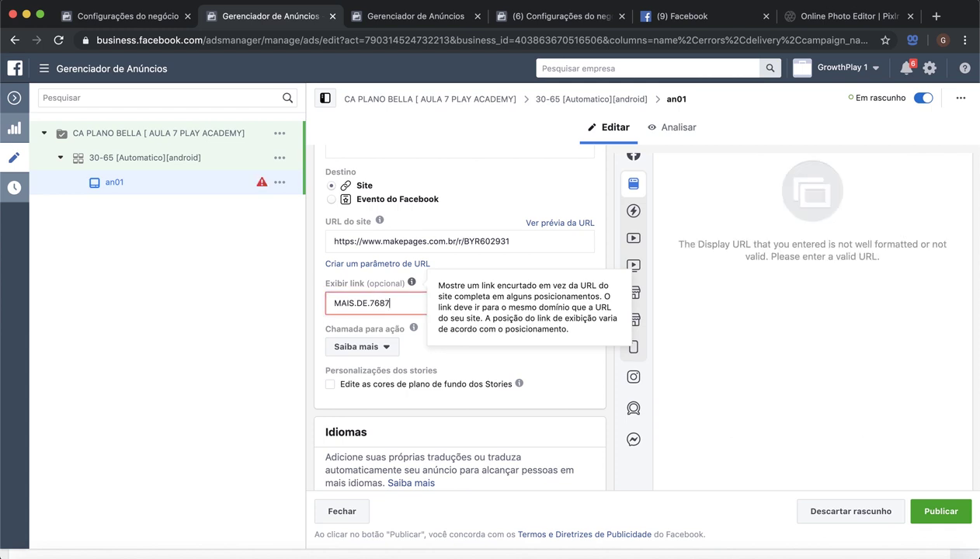
pyautogui.write('.MULHERES.SATISFE')
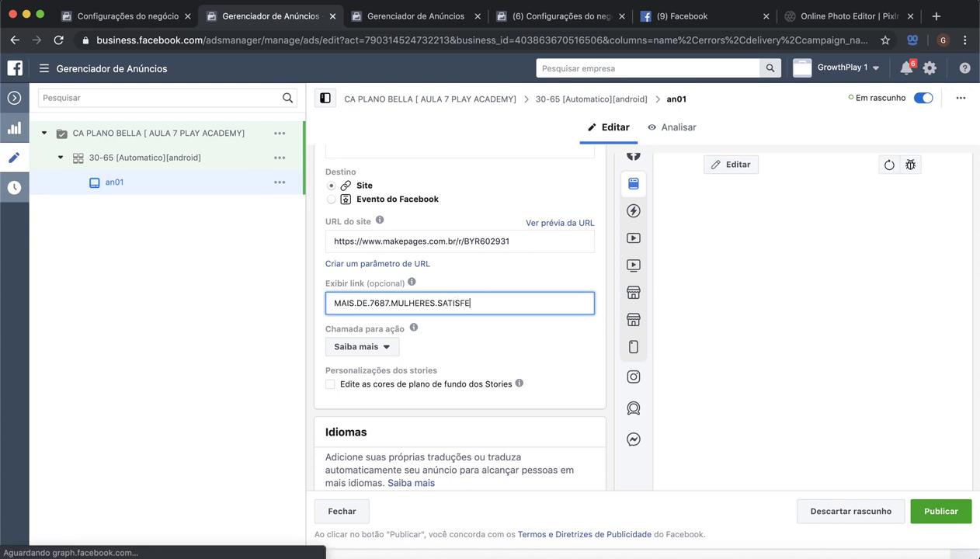
pyautogui.write('ITAS.COM')
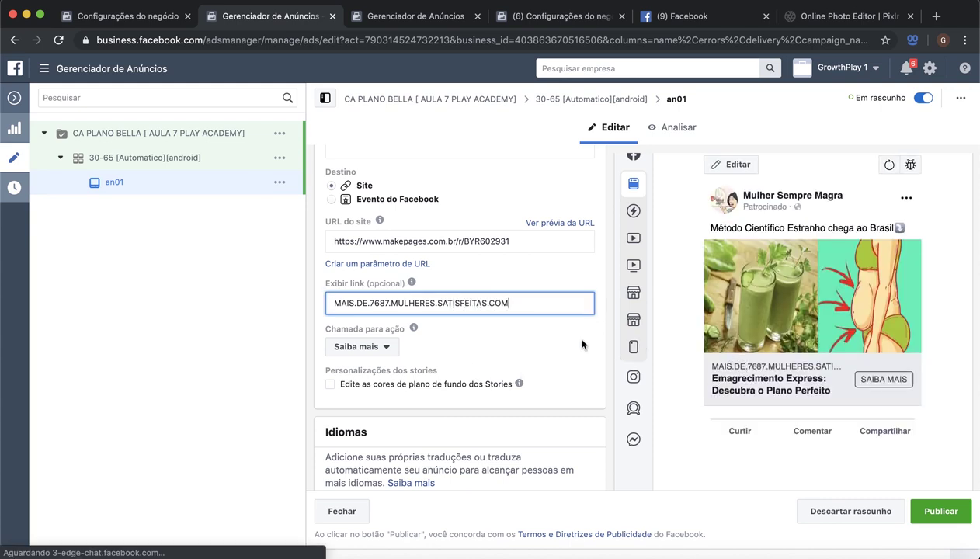
pyautogui.click(607, 330)
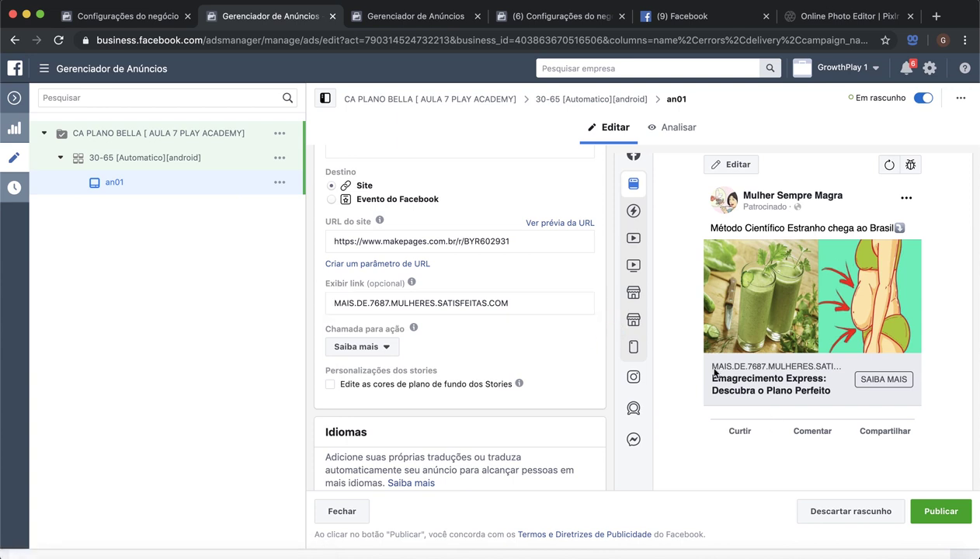
# Change the number in the Exibir link value to 7697, giving MAIS.DE.7697.MULHERES.SATISFEITAS.COM
pyautogui.click(384, 302)
pyautogui.press('BackSpace')
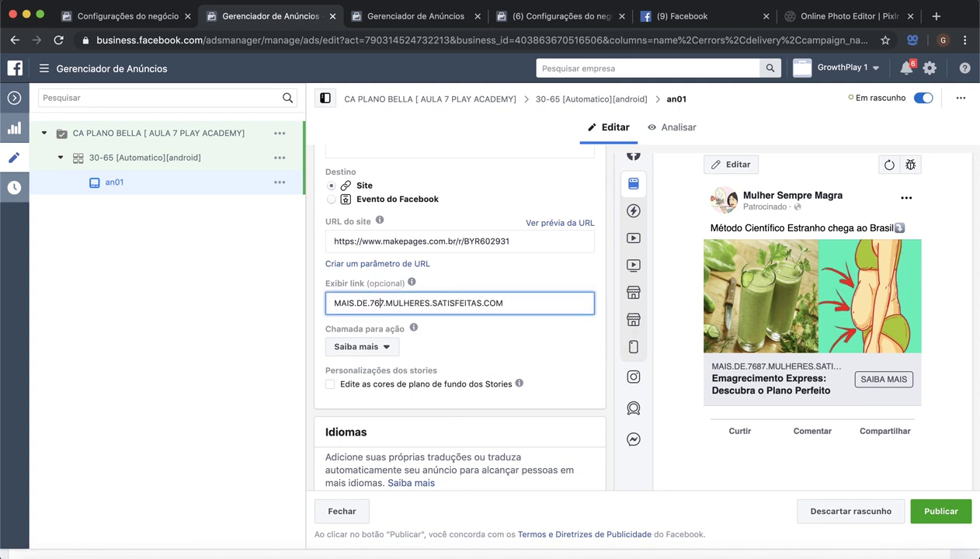
pyautogui.write('8')
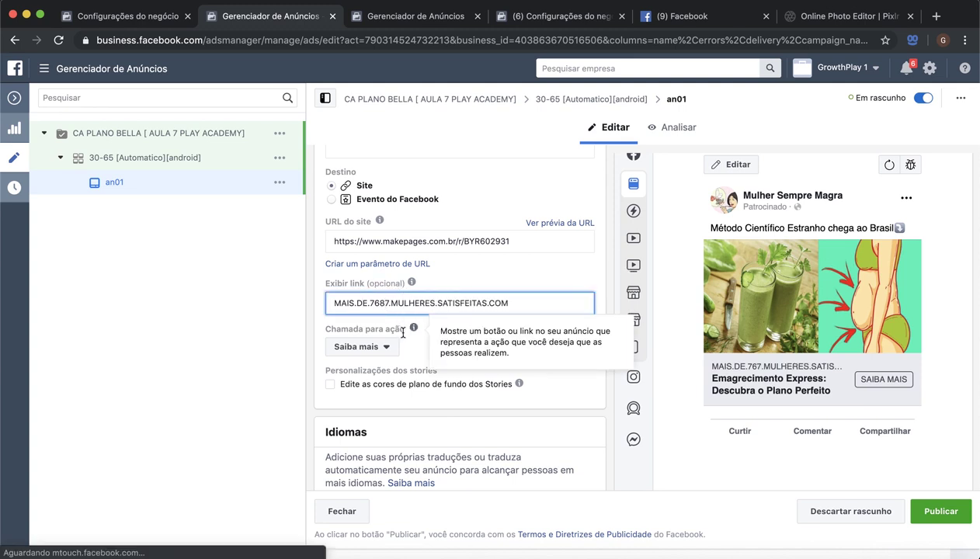
pyautogui.press('BackSpace')
pyautogui.write('9')
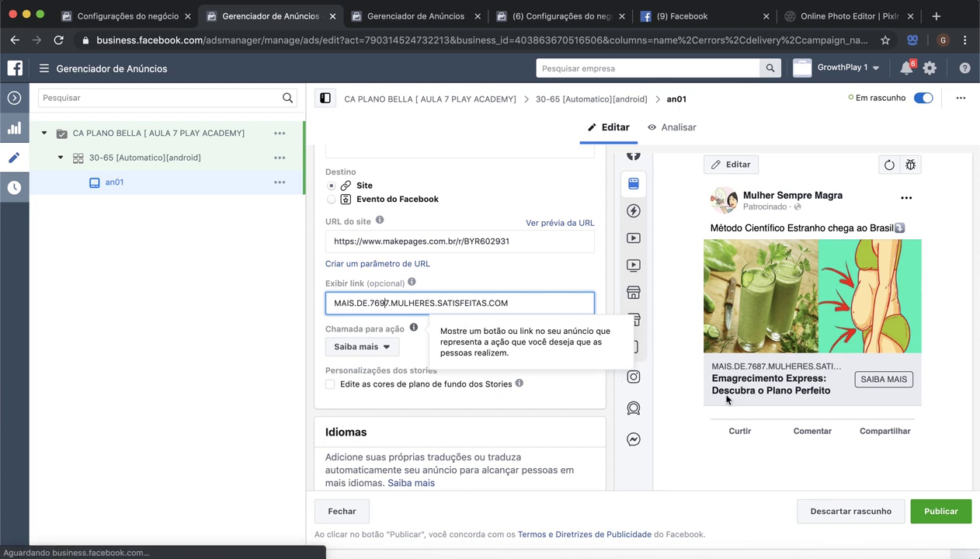
pyautogui.click(688, 389)
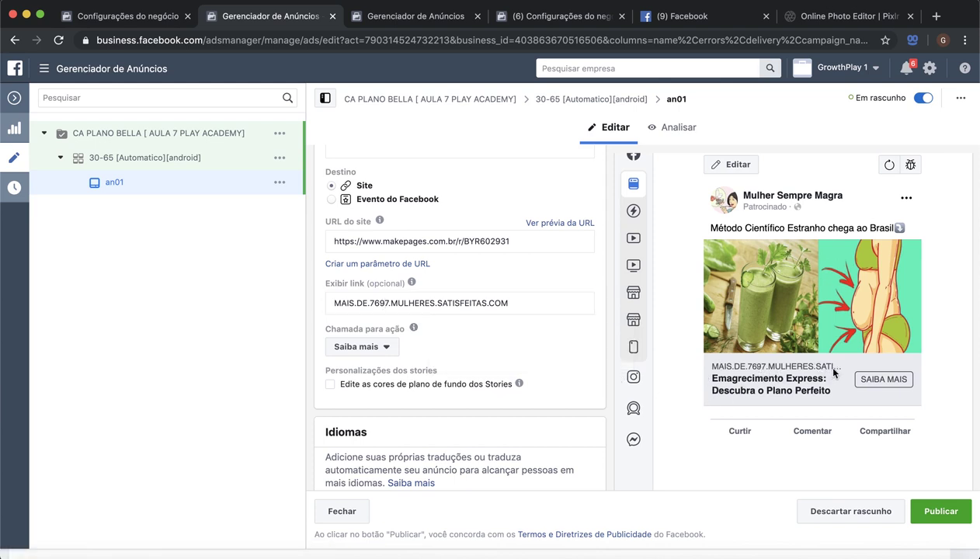
# Review ad an01's preview, display link, call to action, languages and conversion tracking settings
pyautogui.scroll(-3, 823, 368)
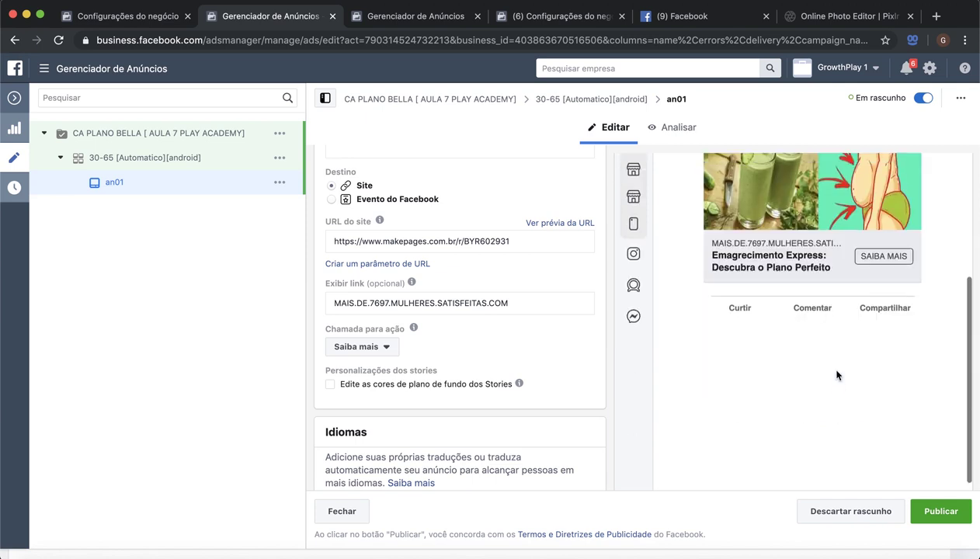
pyautogui.scroll(3, 795, 357)
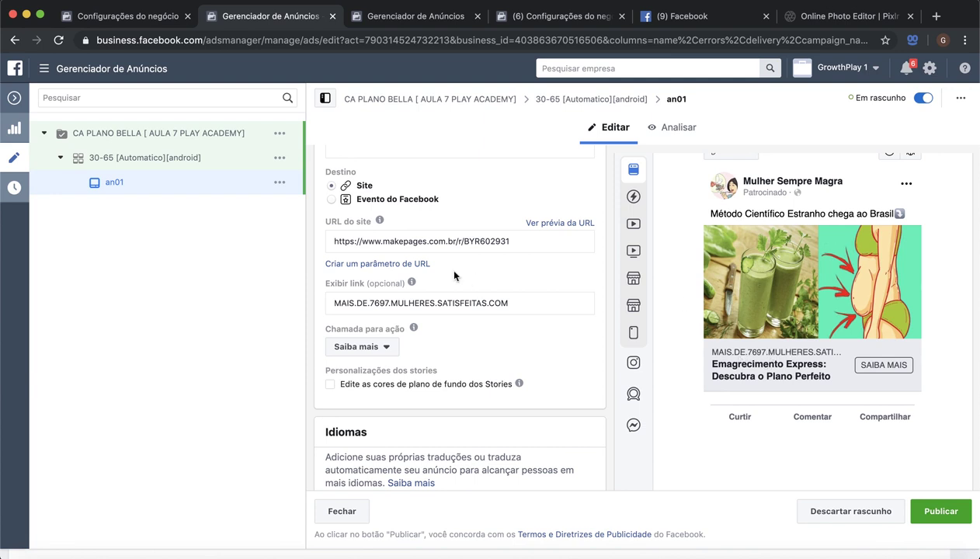
pyautogui.moveTo(389, 302); pyautogui.dragTo(371, 304)
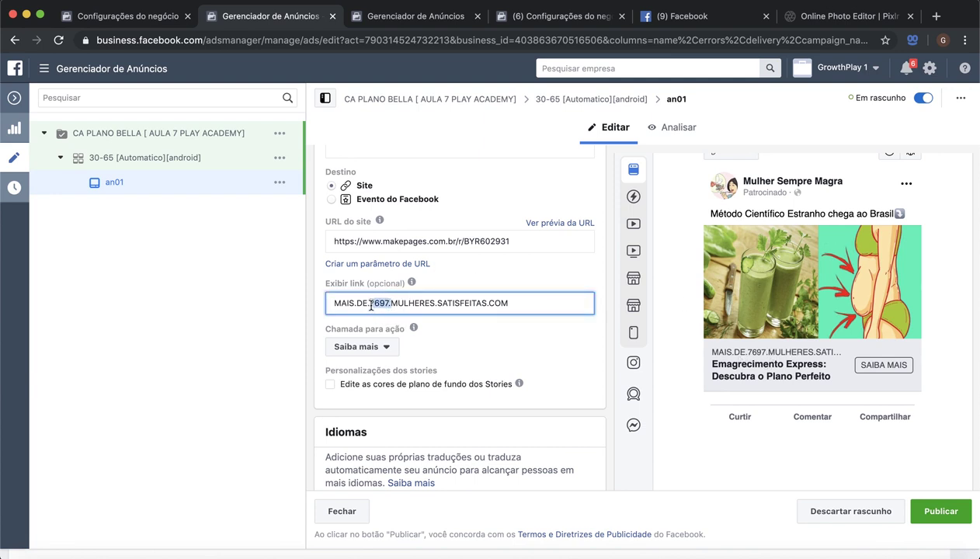
pyautogui.click(370, 304)
pyautogui.scroll(-2, 590, 326)
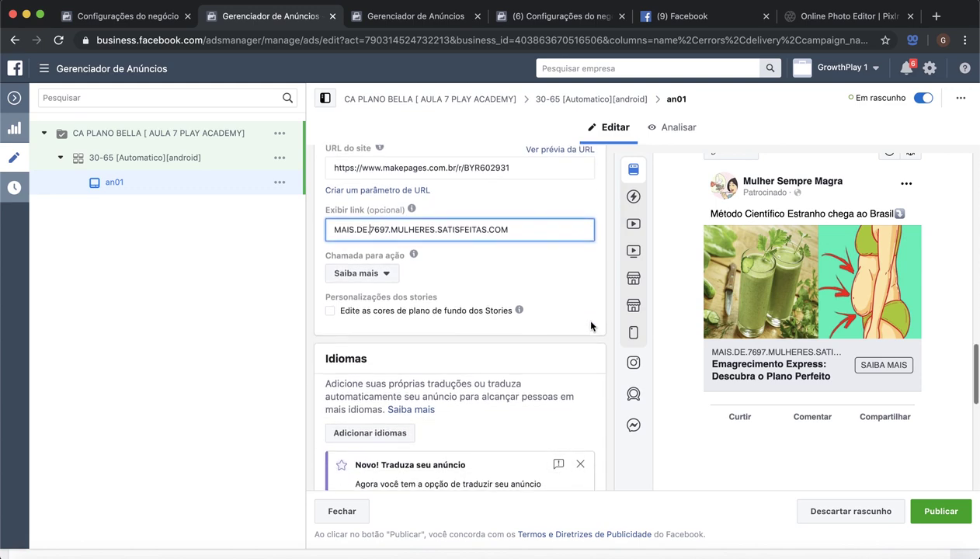
pyautogui.scroll(-2, 590, 326)
pyautogui.scroll(4, 590, 326)
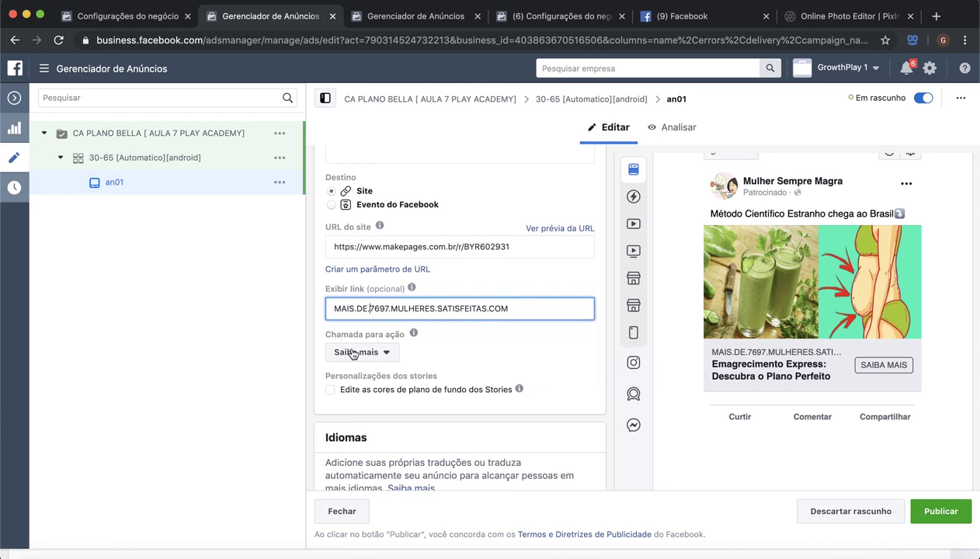
pyautogui.scroll(-9, 406, 350)
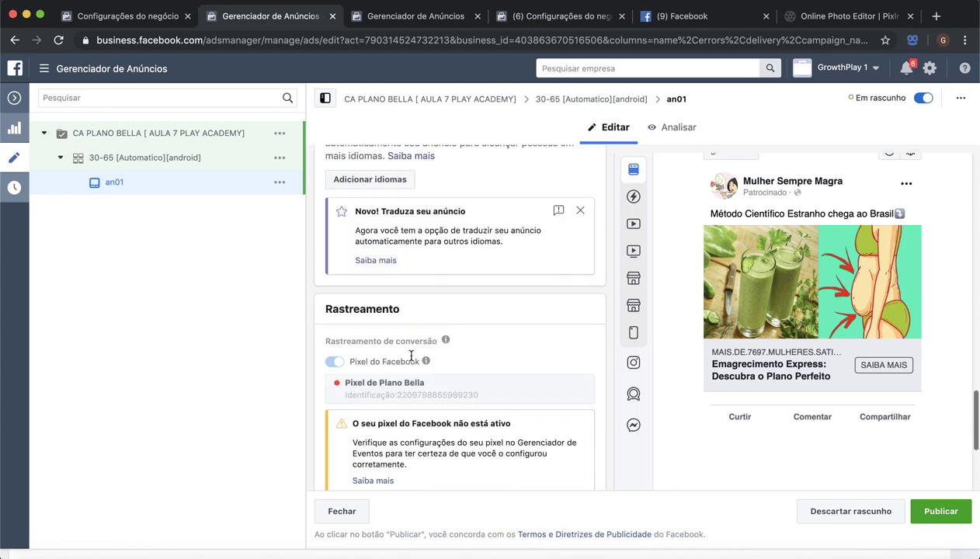
pyautogui.scroll(-6, 411, 357)
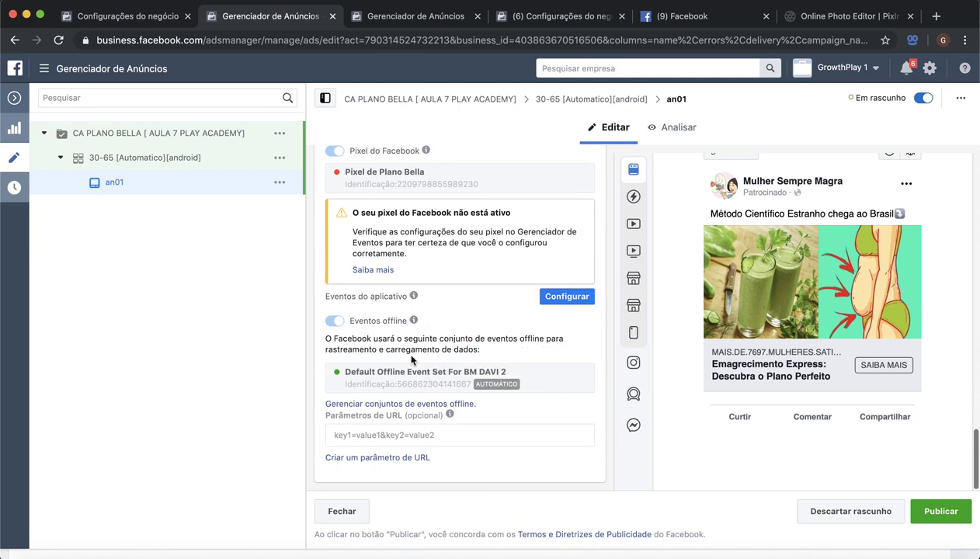
pyautogui.scroll(15, 411, 359)
pyautogui.scroll(20, 408, 353)
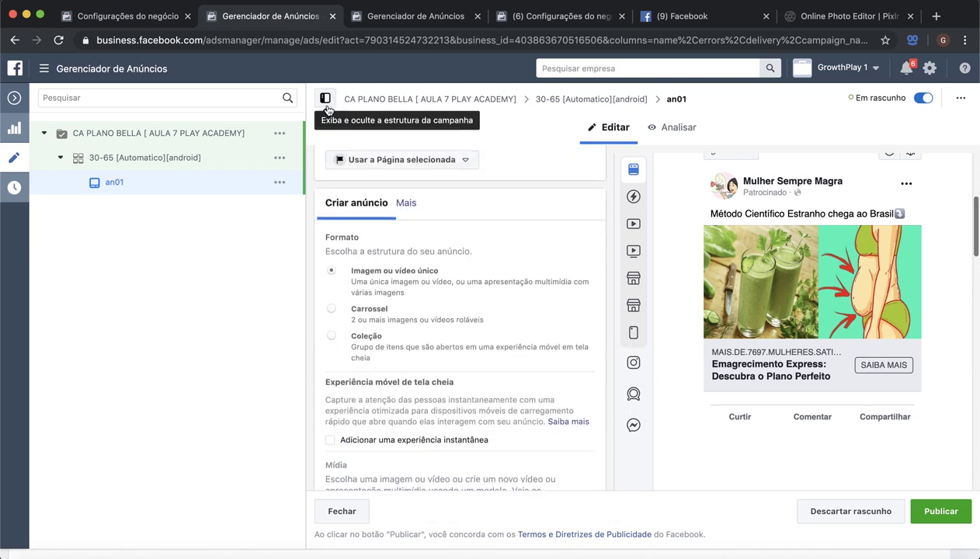
# Close the ad editor and open the preview of ad an01 from the Anúncios list
pyautogui.click(336, 506)
pyautogui.click(497, 294)
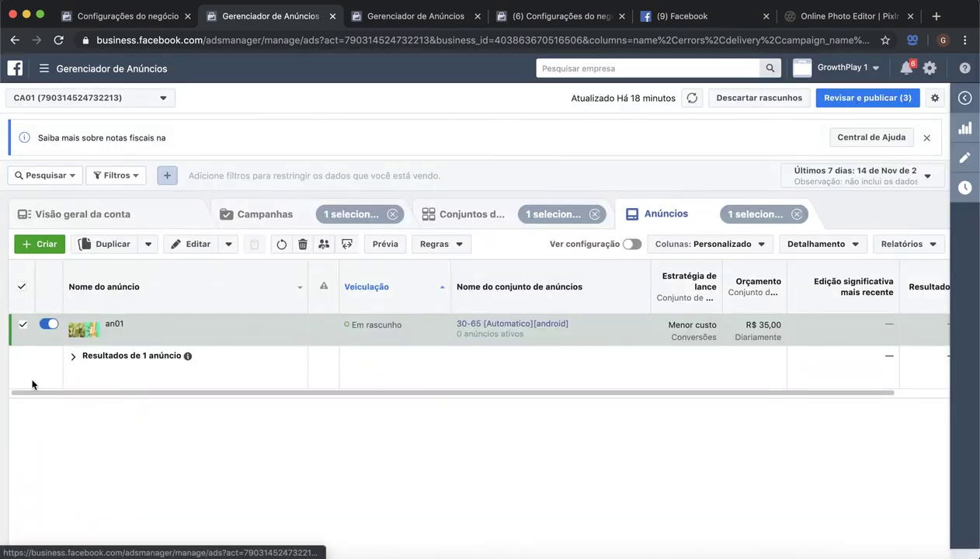
pyautogui.click(380, 246)
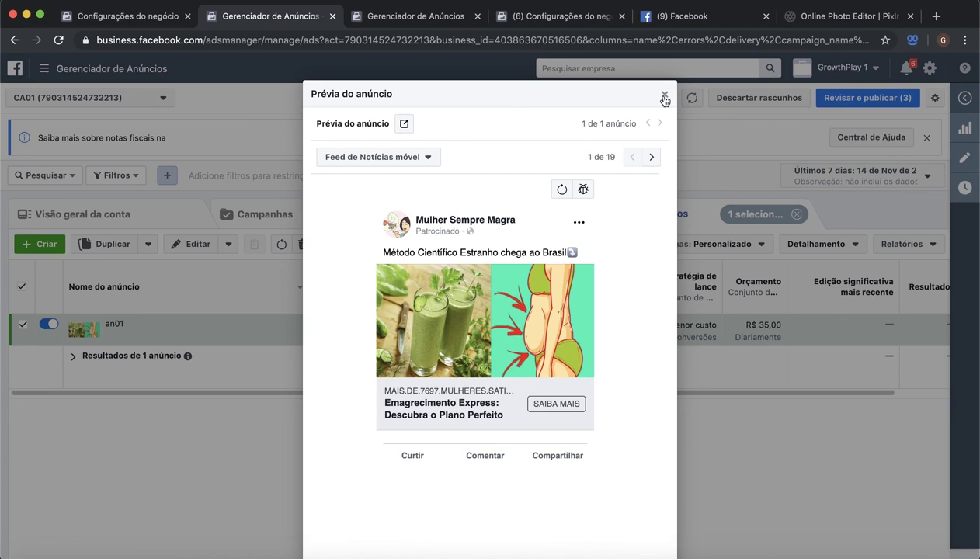
# Duplicate the ad set 30-65 [Automatico][android] with 4 copies in the original campaign, and close the editor without publishing the drafts
pyautogui.click(664, 97)
pyautogui.click(478, 227)
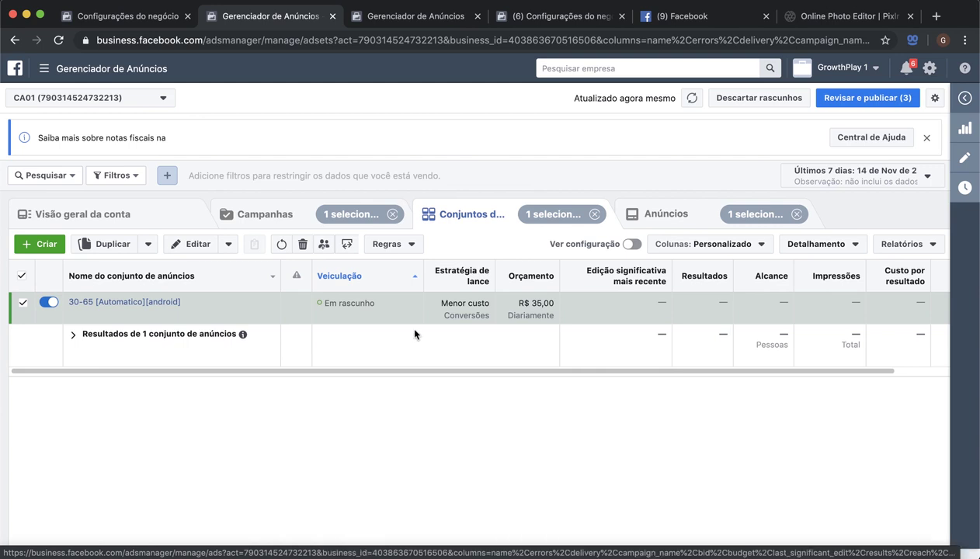
pyautogui.moveTo(205, 319)
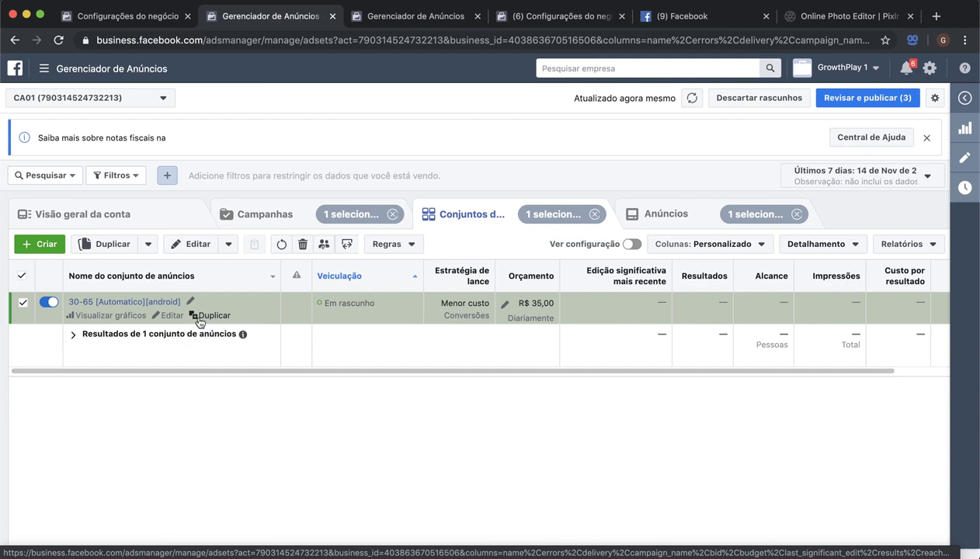
pyautogui.click(214, 316)
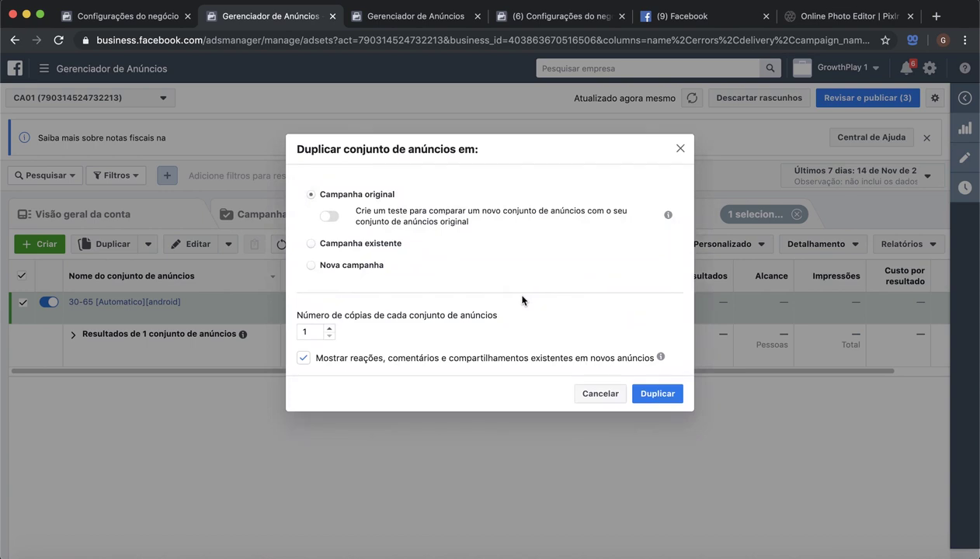
pyautogui.doubleClick(315, 334)
pyautogui.write('4')
pyautogui.click(665, 394)
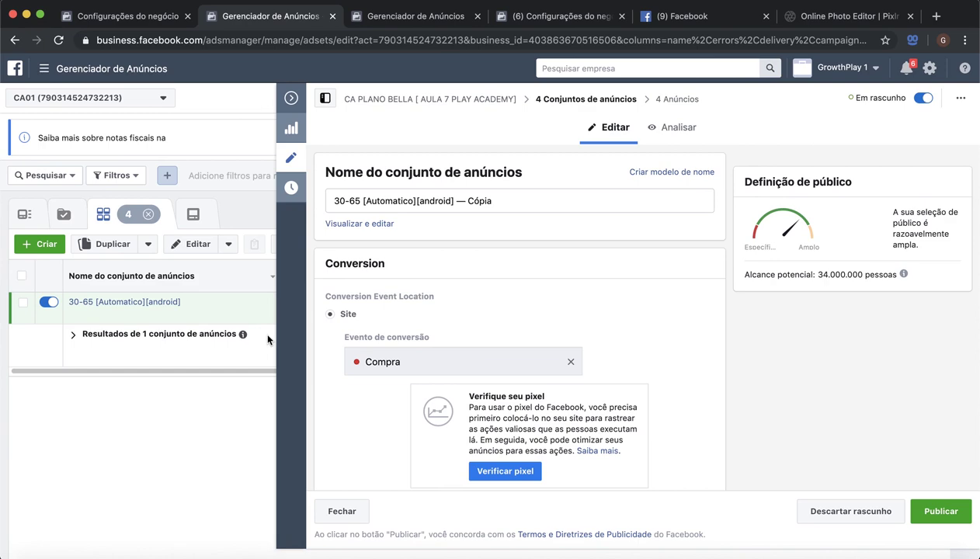
pyautogui.click(342, 510)
pyautogui.click(341, 510)
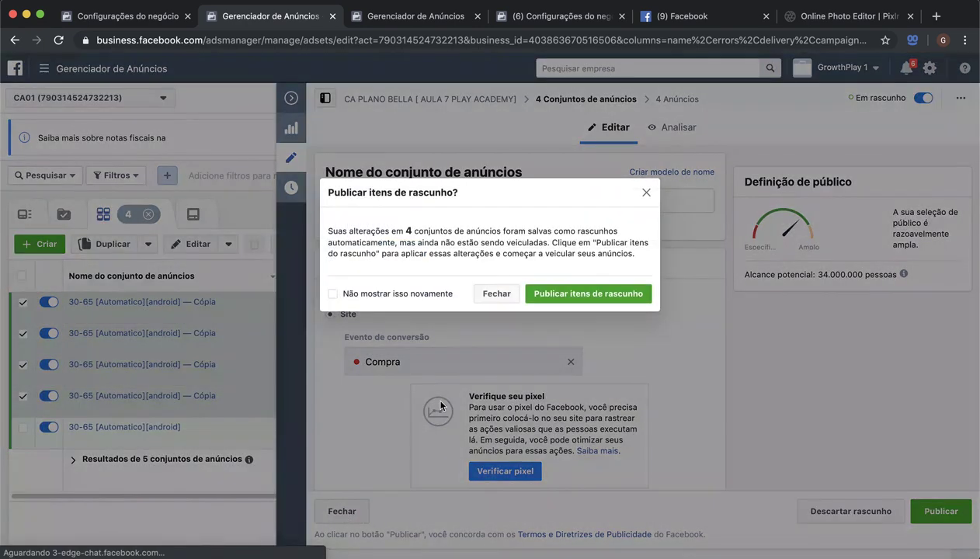
pyautogui.click(497, 294)
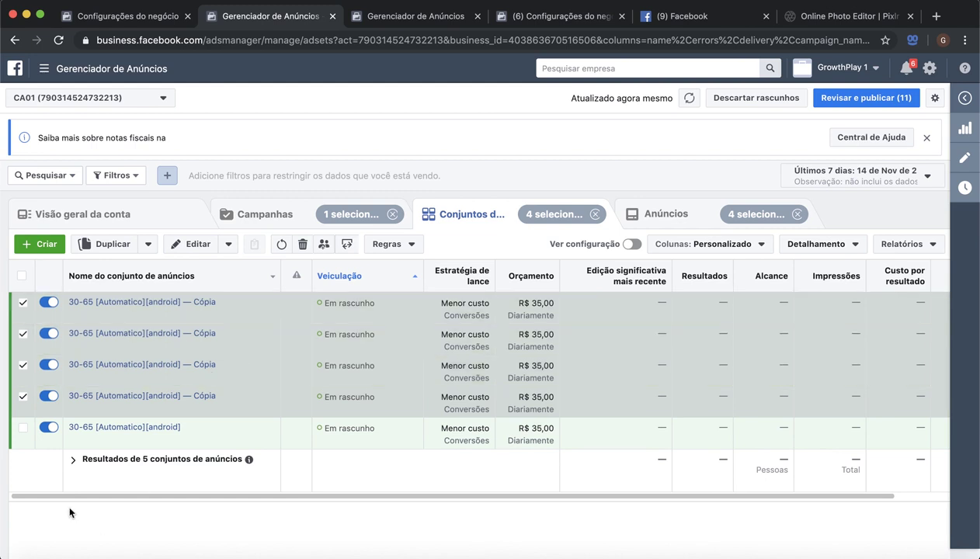
# Switch to the Calculator and divide 100 by 20
pyautogui.press('super+Tab')
pyautogui.moveTo(426, 63)
pyautogui.mouseDown()
pyautogui.moveTo(407, 42)
pyautogui.moveTo(417, 50)
pyautogui.mouseUp()
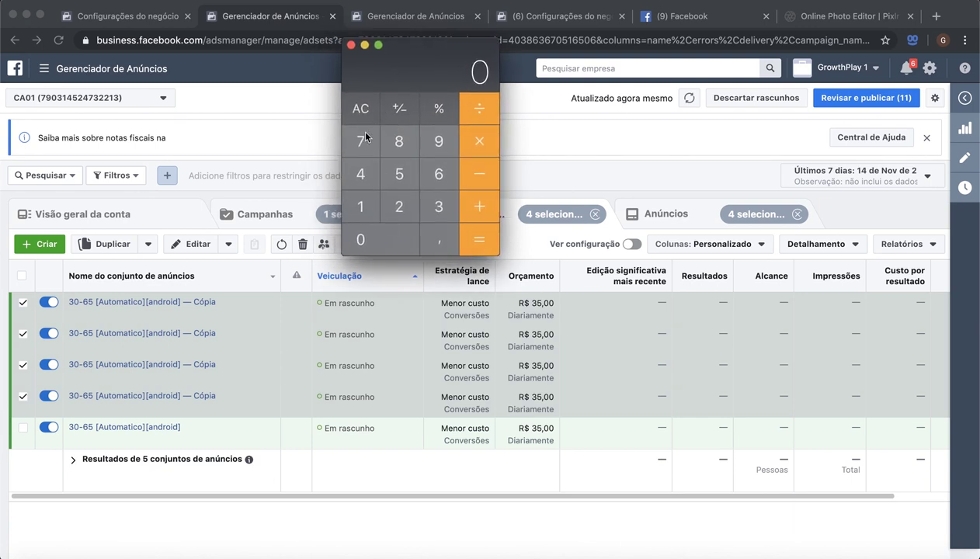
pyautogui.click(363, 206)
pyautogui.click(371, 246)
pyautogui.click(371, 246)
pyautogui.click(397, 207)
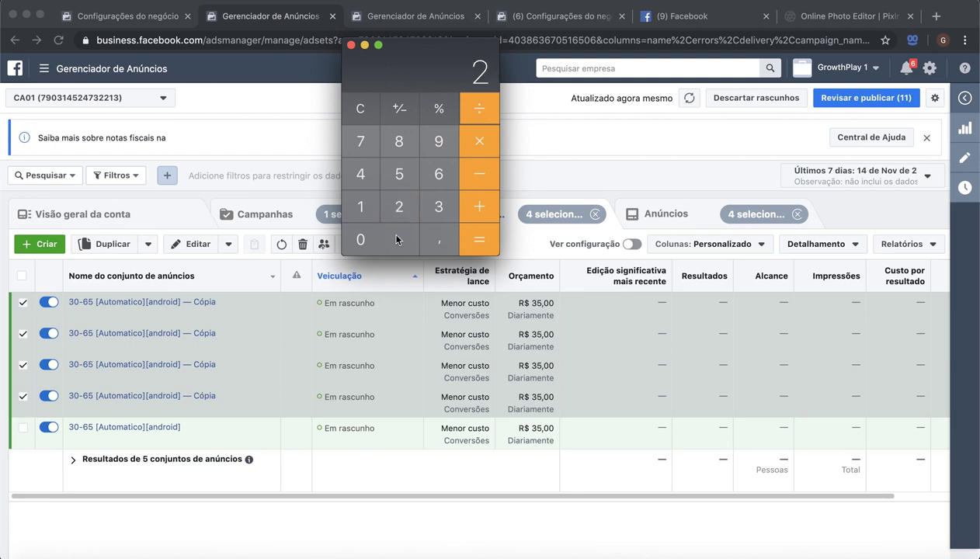
pyautogui.click(395, 238)
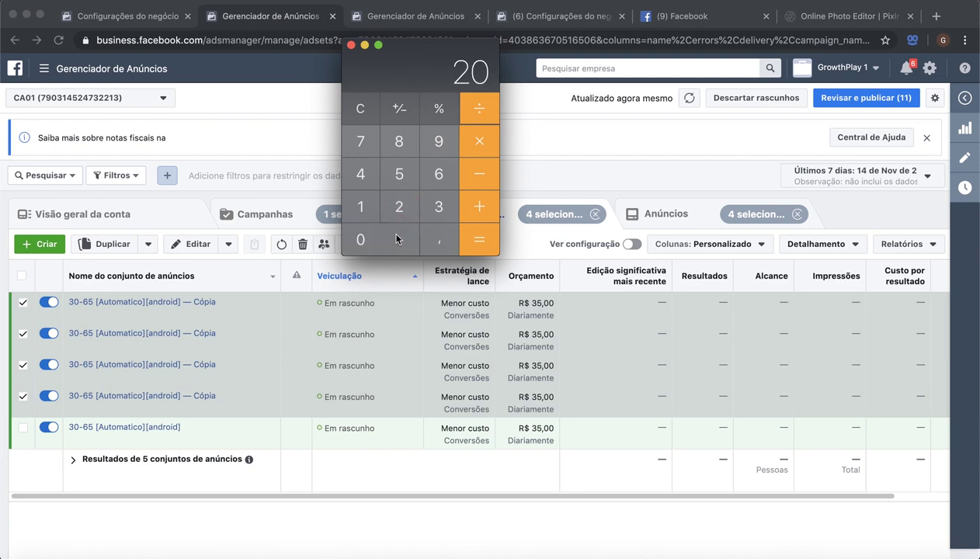
pyautogui.click(486, 246)
# Clear the Calculator and divide 200 by 20
pyautogui.click(366, 112)
pyautogui.click(405, 208)
pyautogui.doubleClick(396, 231)
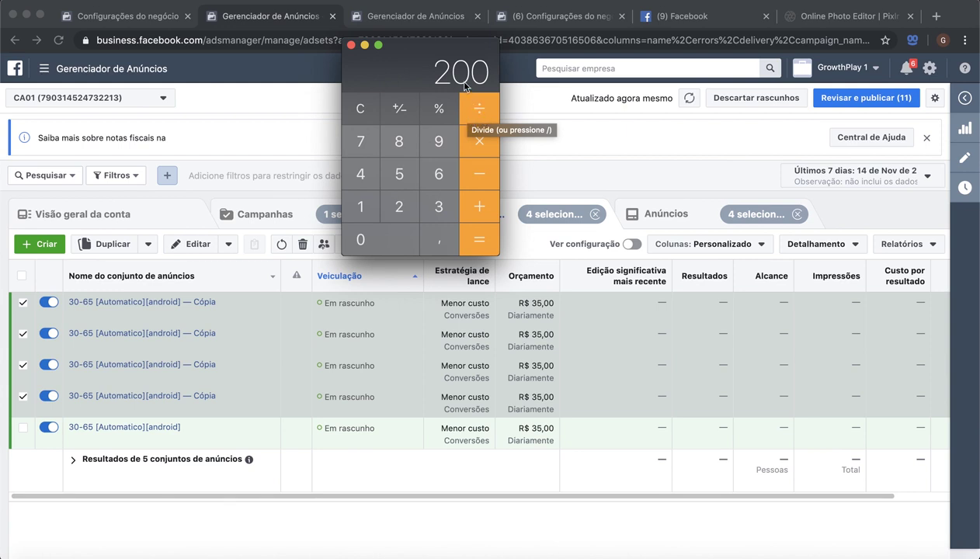
pyautogui.click(481, 116)
pyautogui.click(399, 206)
pyautogui.click(399, 232)
pyautogui.click(476, 243)
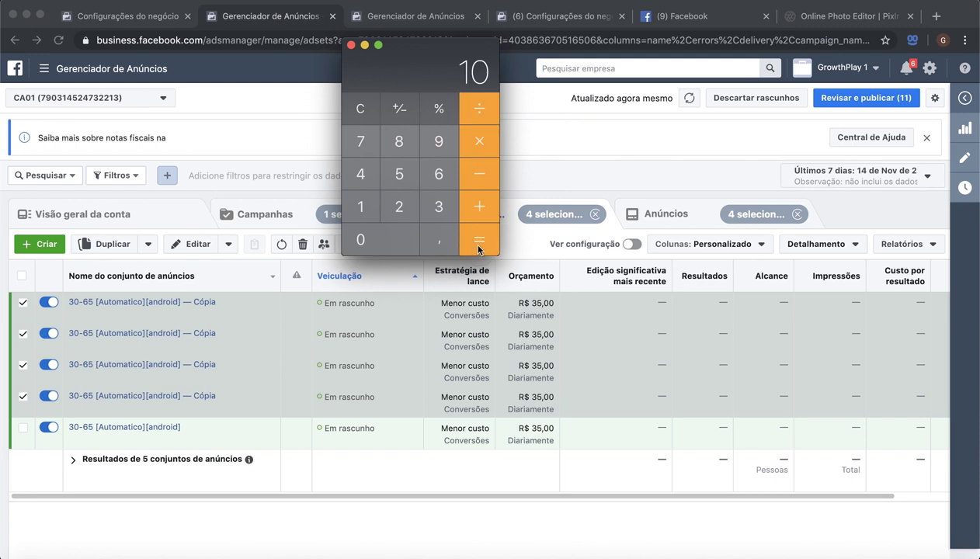
# Clear the Calculator and divide 200 by 35
pyautogui.click(359, 109)
pyautogui.click(399, 208)
pyautogui.doubleClick(392, 240)
pyautogui.click(466, 120)
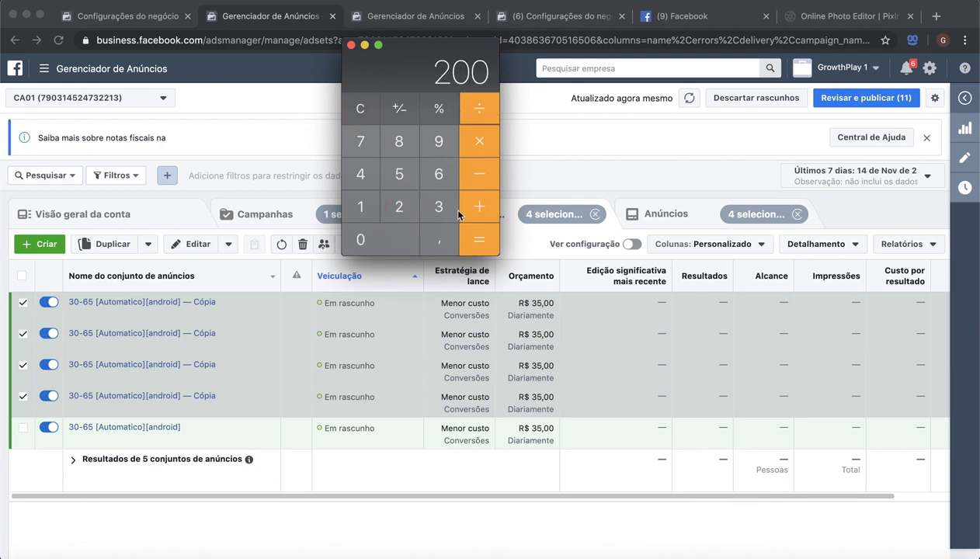
pyautogui.click(437, 208)
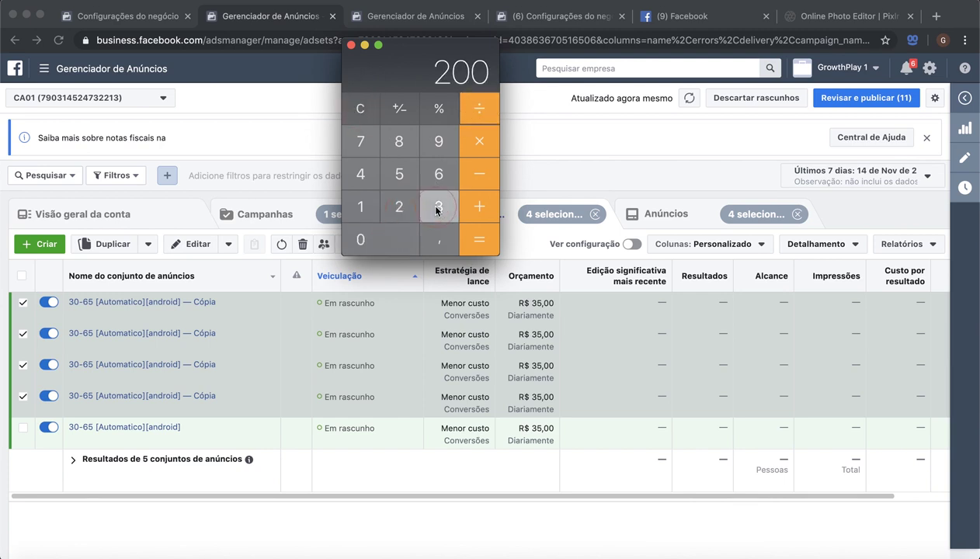
pyautogui.click(399, 176)
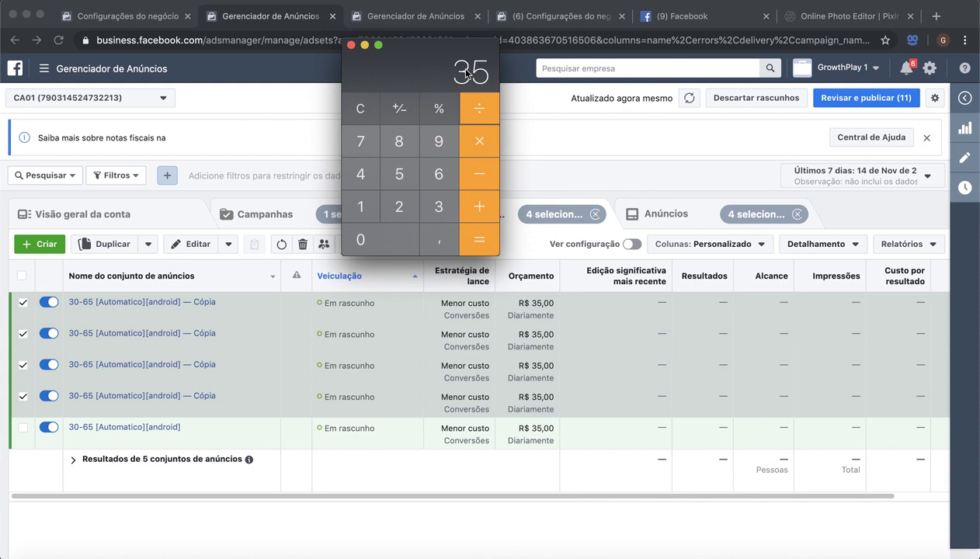
pyautogui.click(480, 245)
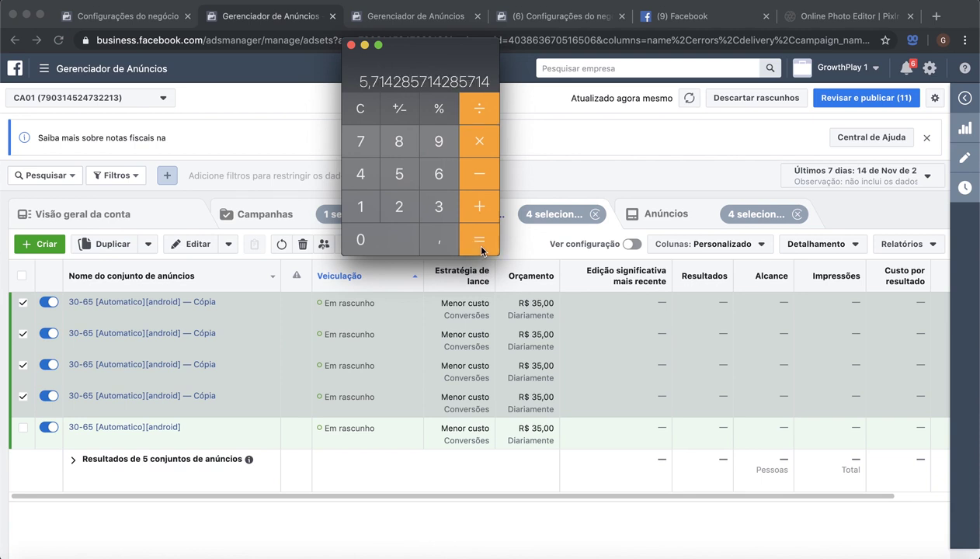
# Divide 200 by 40 in the Calculator and close it
pyautogui.click(361, 110)
pyautogui.click(399, 208)
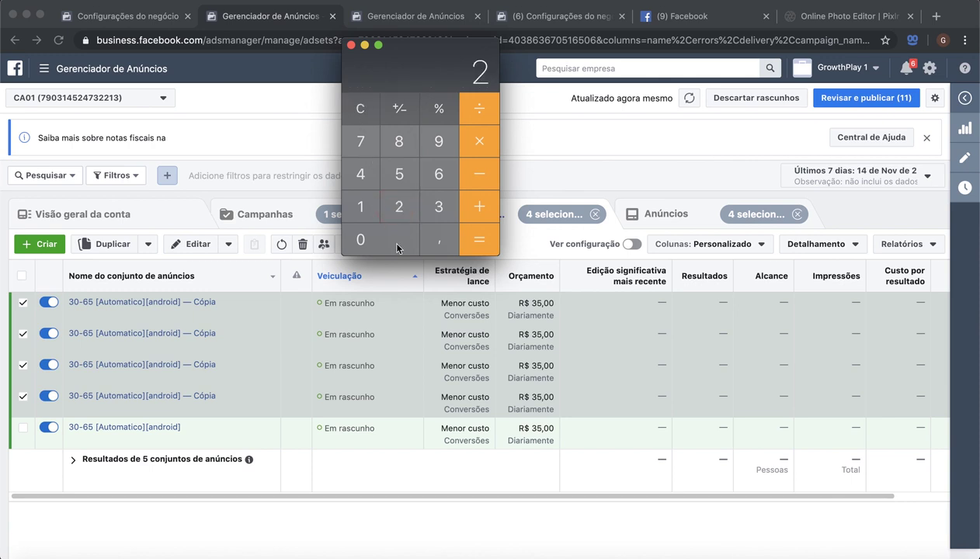
pyautogui.click(360, 108)
pyautogui.click(399, 206)
pyautogui.click(384, 242)
pyautogui.click(385, 245)
pyautogui.click(360, 173)
pyautogui.click(363, 238)
pyautogui.click(480, 232)
pyautogui.click(351, 45)
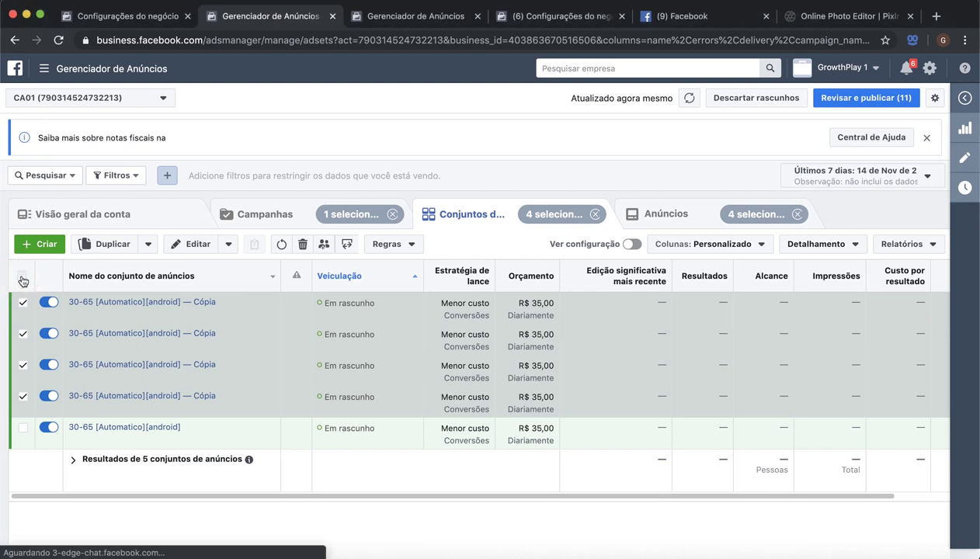
# Set the daily budget of all five 30-65 [Automatico][android] ad sets to R$ 40, keep them as drafts and deselect them
pyautogui.click(22, 279)
pyautogui.click(23, 277)
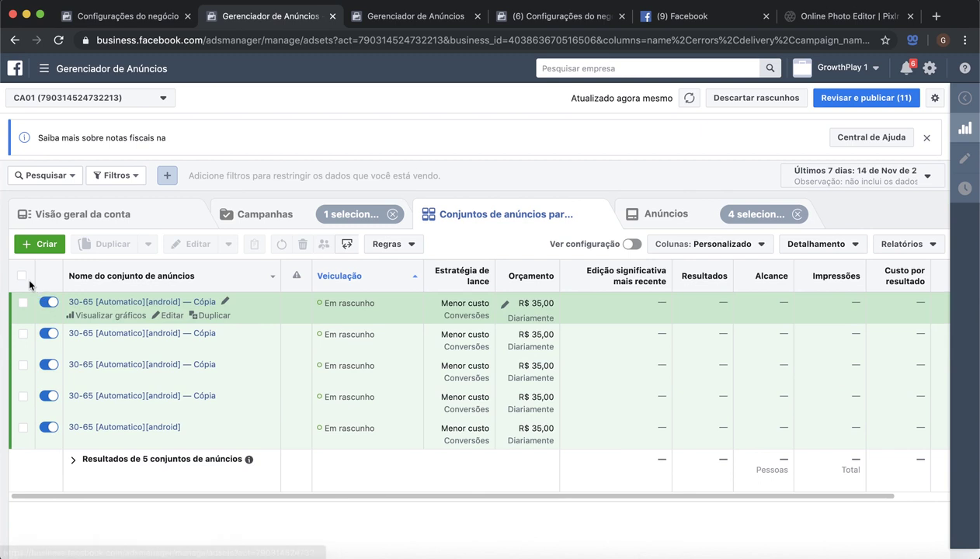
pyautogui.click(22, 278)
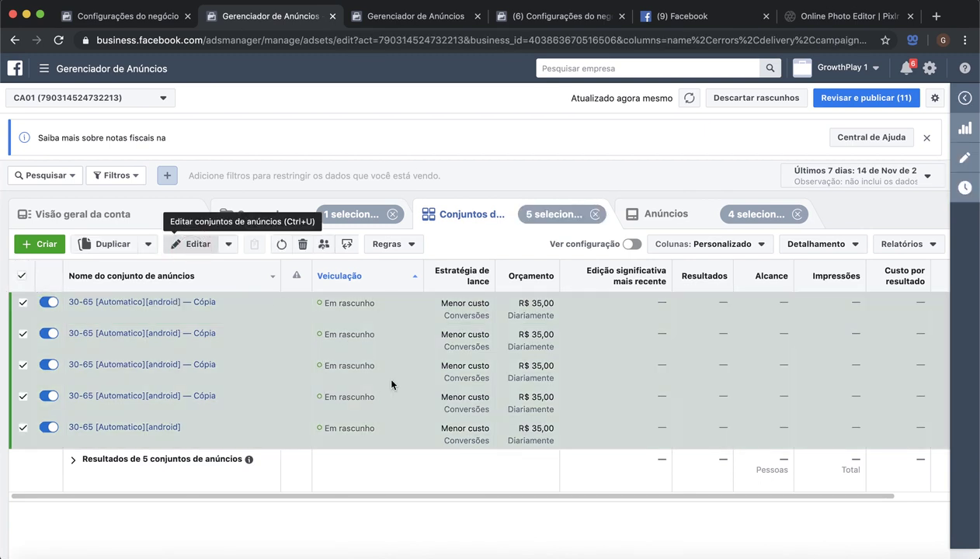
pyautogui.hotkey('ctrl', 'e')
pyautogui.scroll(-5, 479, 409)
pyautogui.scroll(-4, 479, 409)
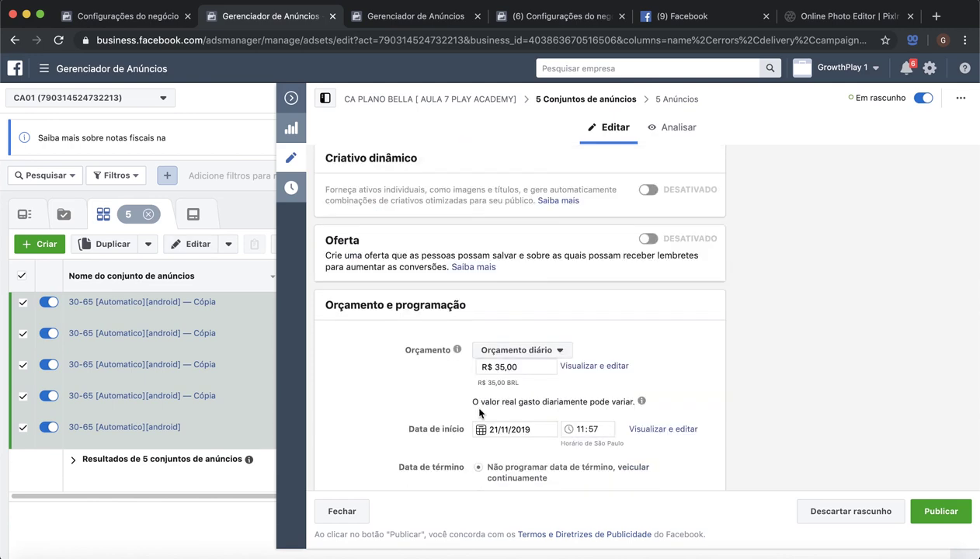
pyautogui.scroll(2, 495, 357)
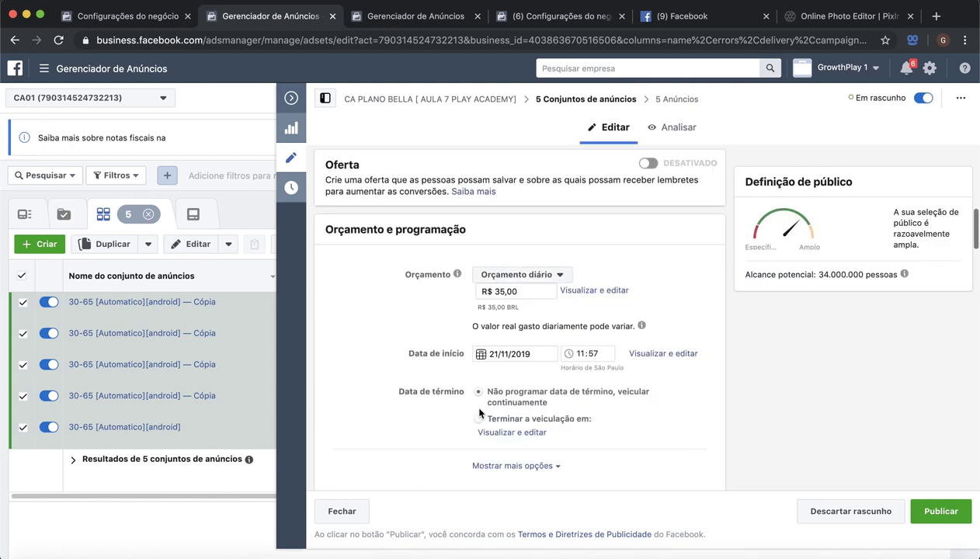
pyautogui.doubleClick(514, 287)
pyautogui.write('40')
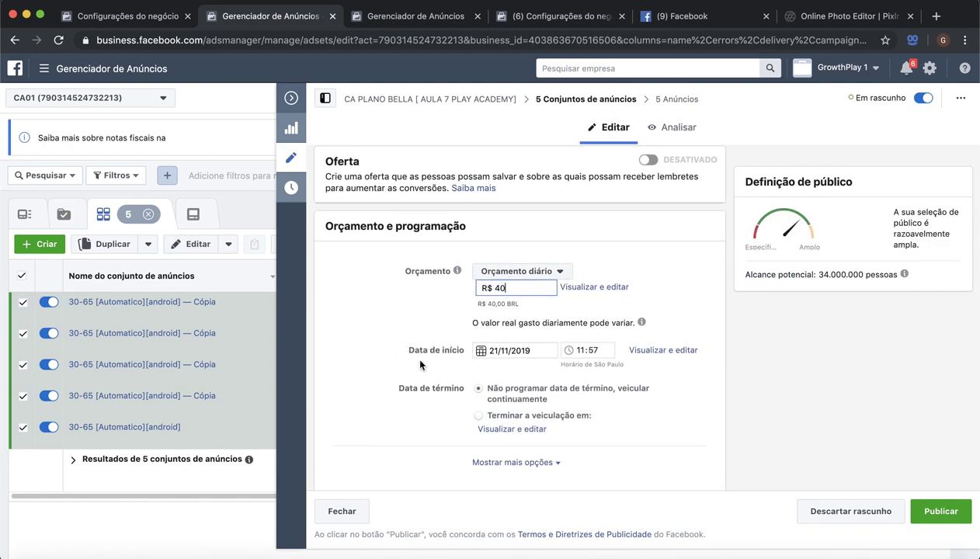
pyautogui.click(347, 506)
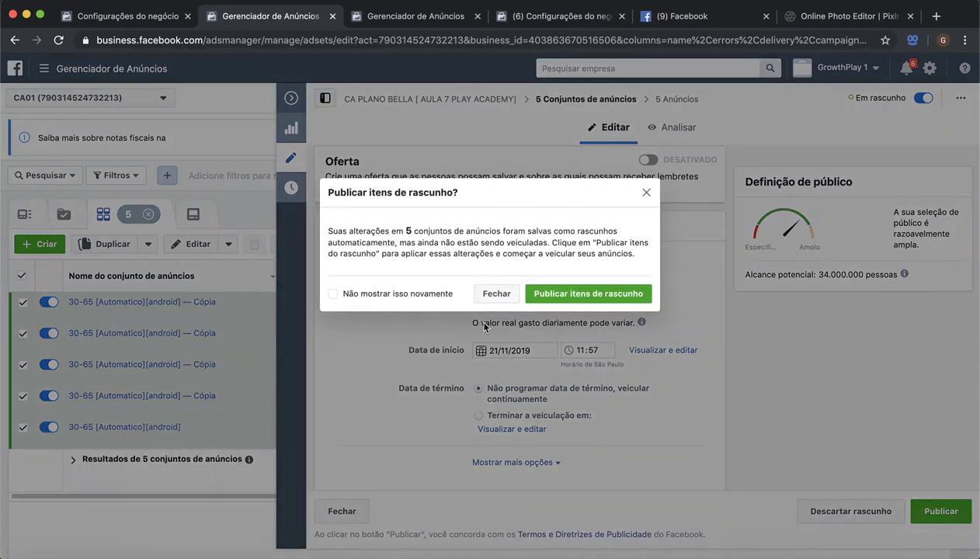
pyautogui.click(485, 297)
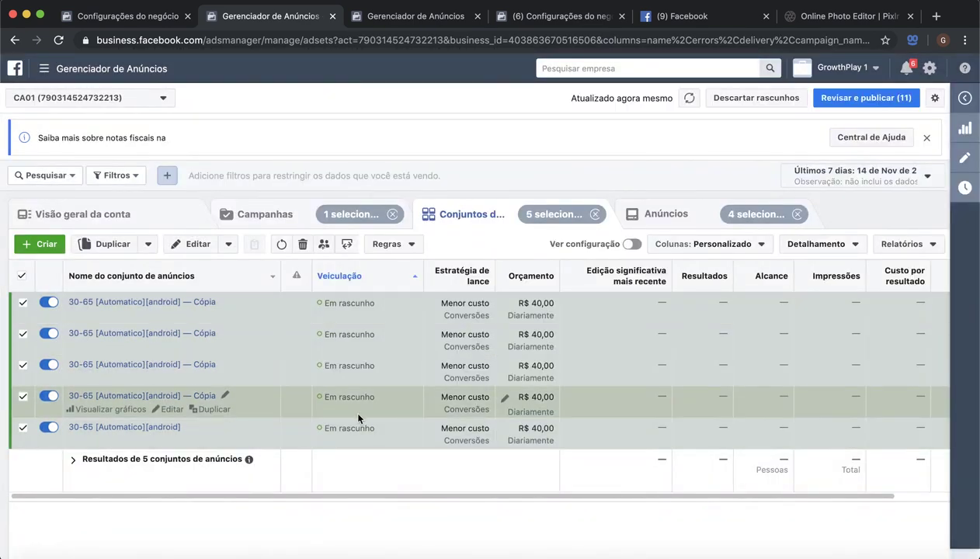
pyautogui.click(21, 275)
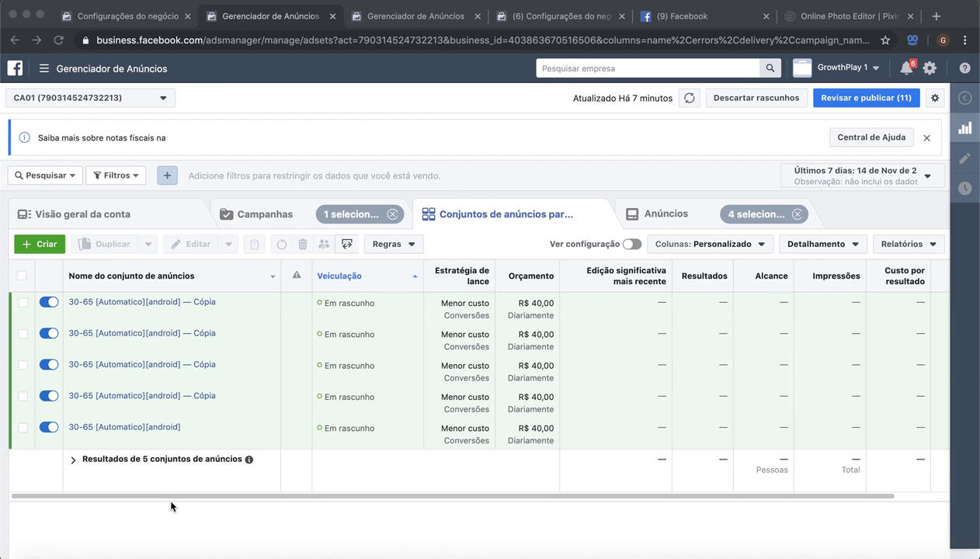
# Clear the campaign selection and review the account's full lists of campaigns, ad sets and ads
pyautogui.click(651, 219)
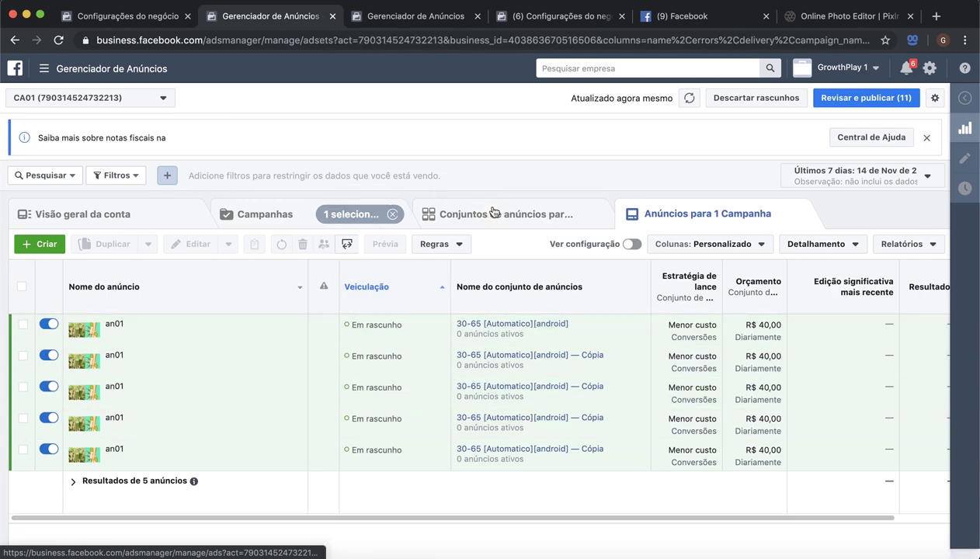
pyautogui.click(448, 214)
pyautogui.click(269, 215)
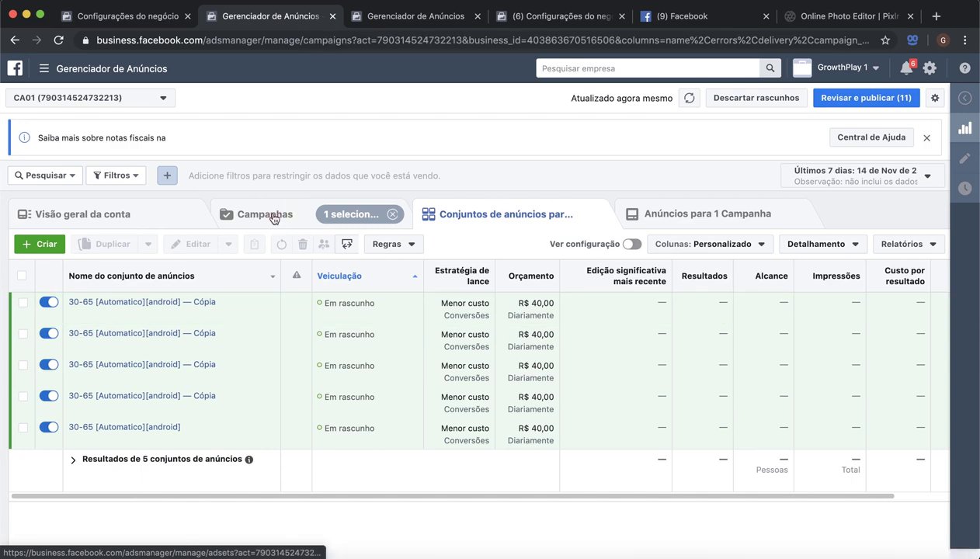
pyautogui.click(392, 214)
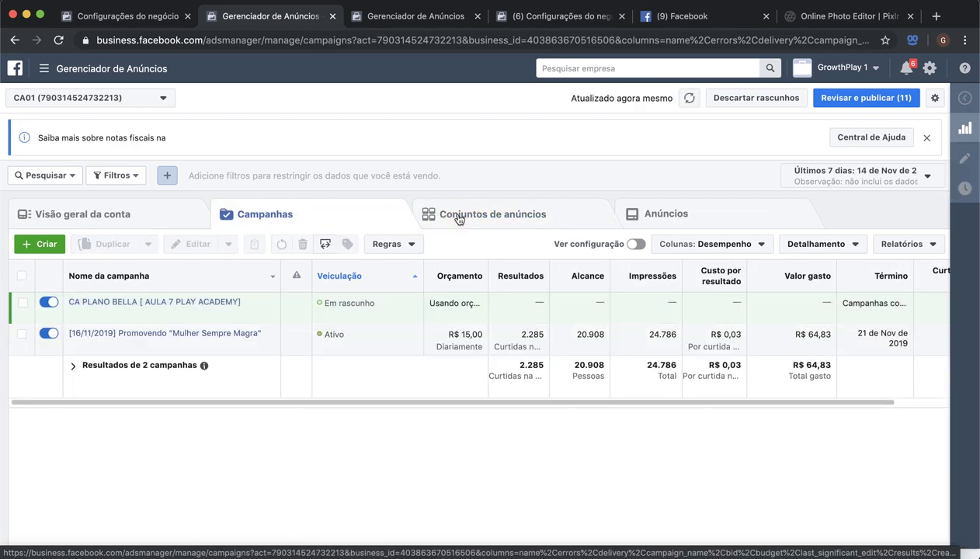
pyautogui.click(458, 220)
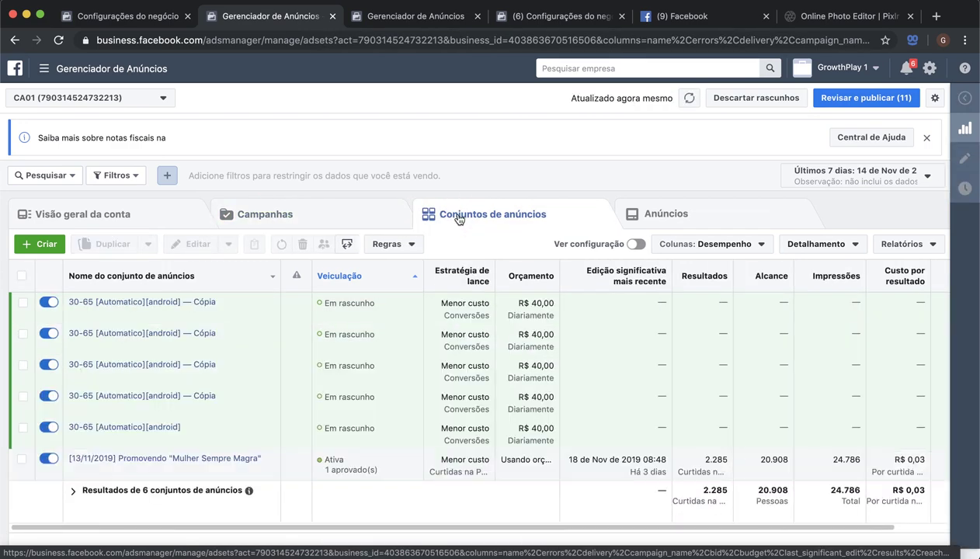
pyautogui.click(643, 224)
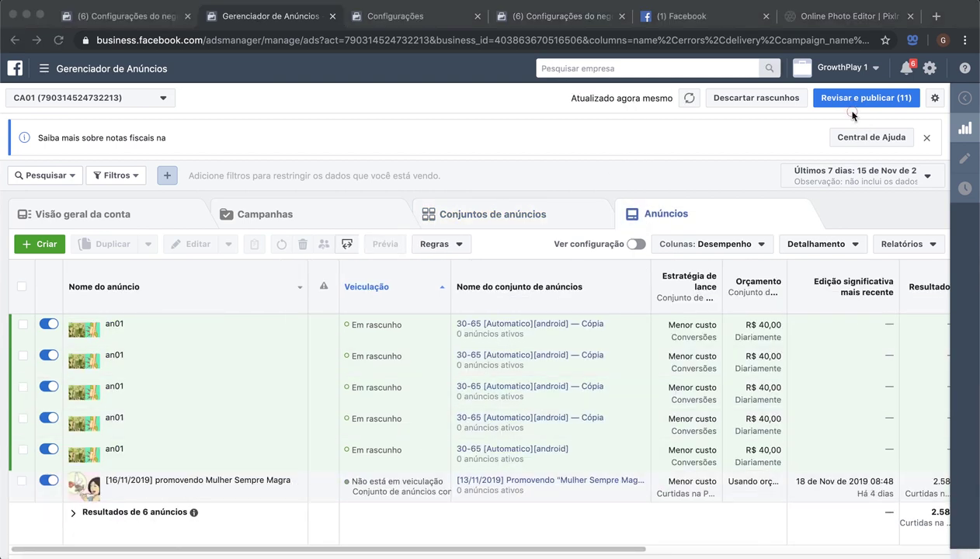
# Review and publish all drafts of campaign CA PLANO BELLA [ AULA 7 PLAY ACADEMY], including its ad sets and ads
pyautogui.click(851, 103)
pyautogui.click(851, 103)
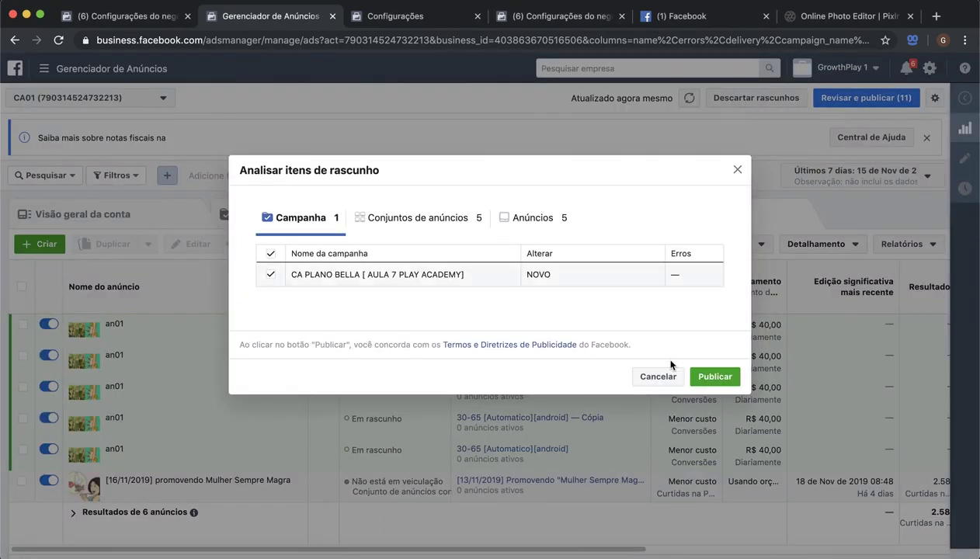
pyautogui.click(708, 380)
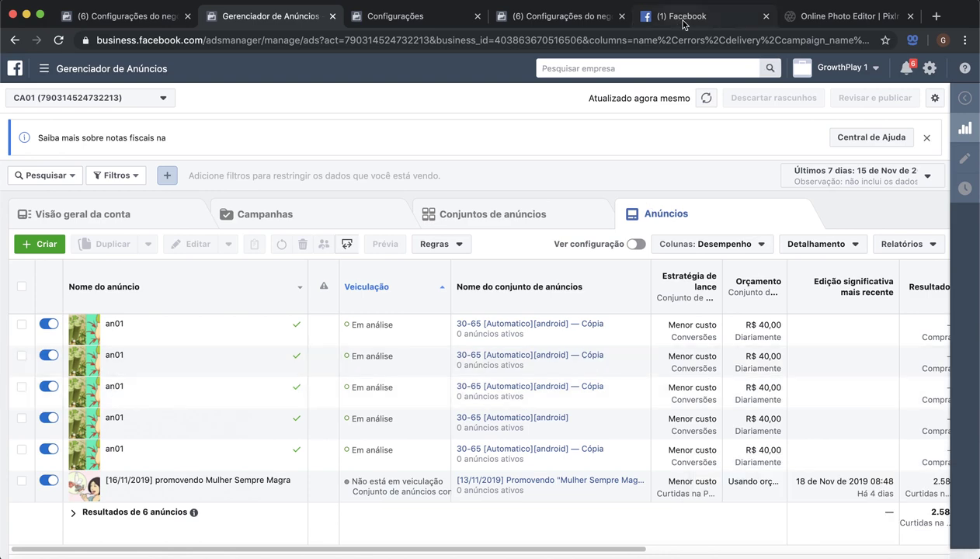
# Place the Facebook tab beside the Ads Manager tab and check the account's latest Facebook notifications
pyautogui.moveTo(682, 25); pyautogui.dragTo(415, 22)
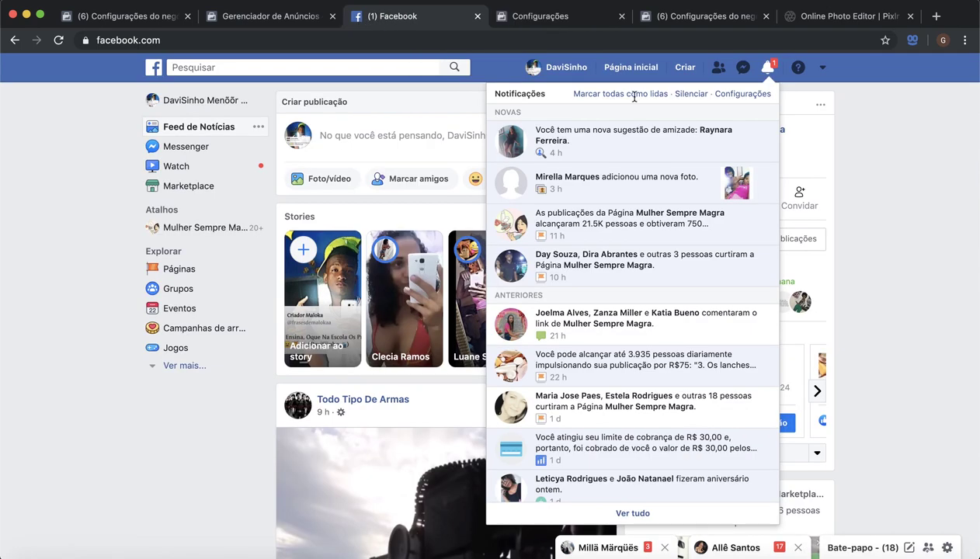
pyautogui.click(767, 71)
pyautogui.click(767, 70)
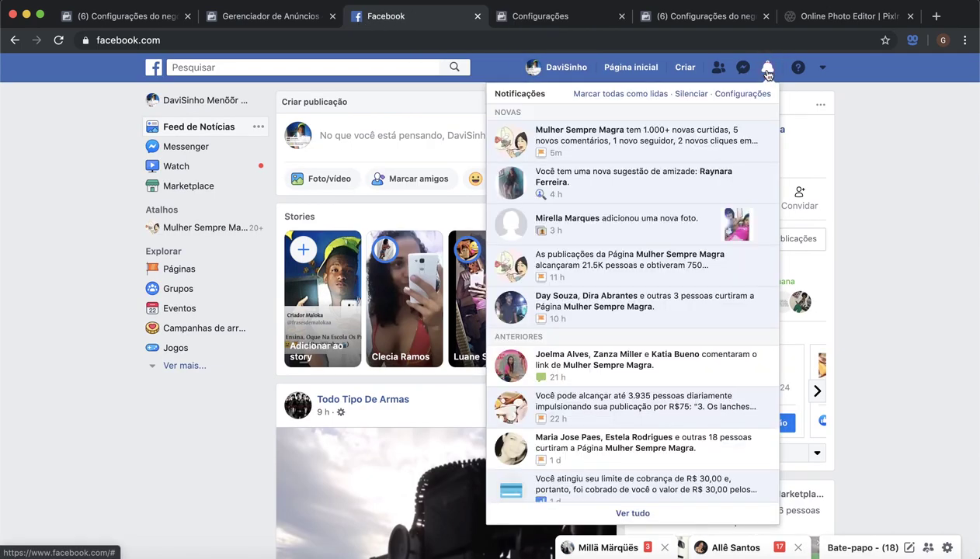
pyautogui.click(767, 72)
pyautogui.click(766, 71)
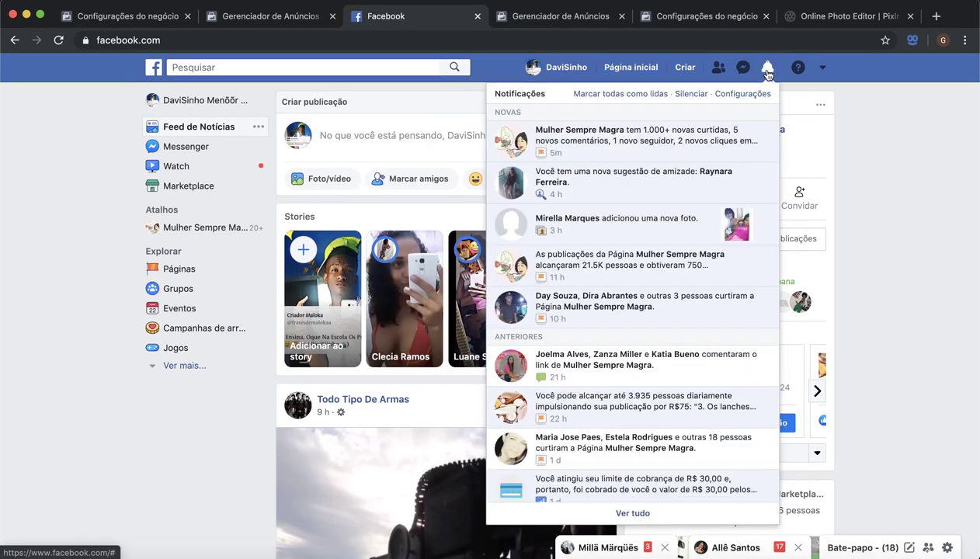
# Return to Ads Manager and reload the Anúncios list to check the published ads' delivery status
pyautogui.click(279, 16)
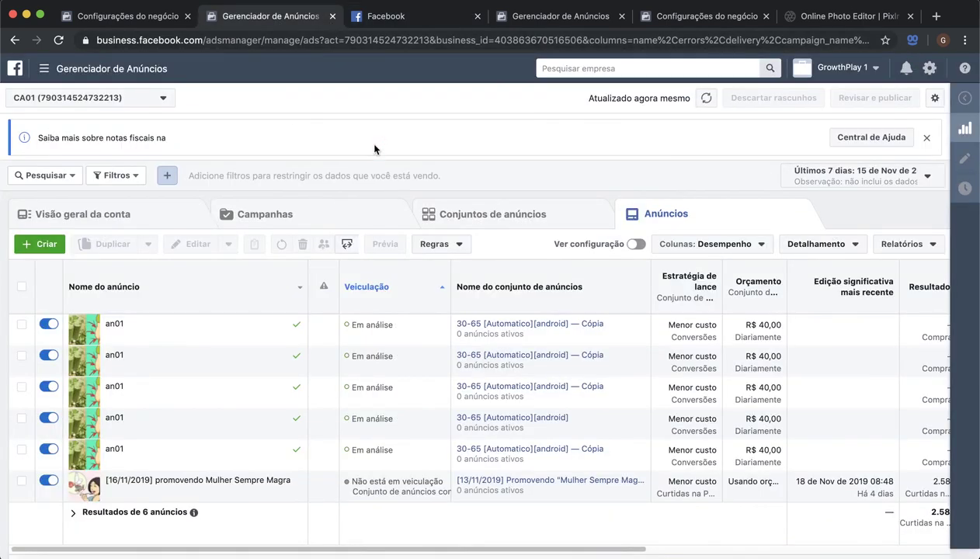
pyautogui.press('super+r')
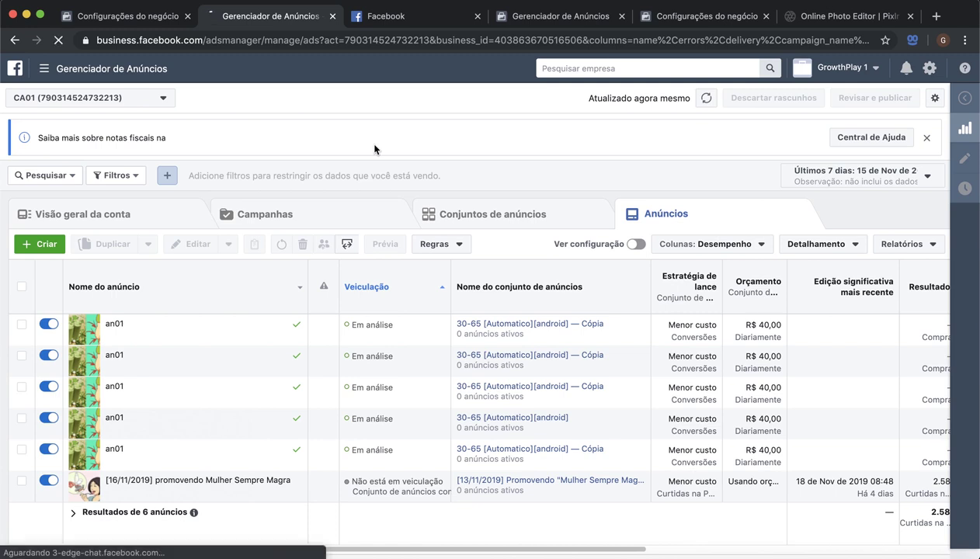